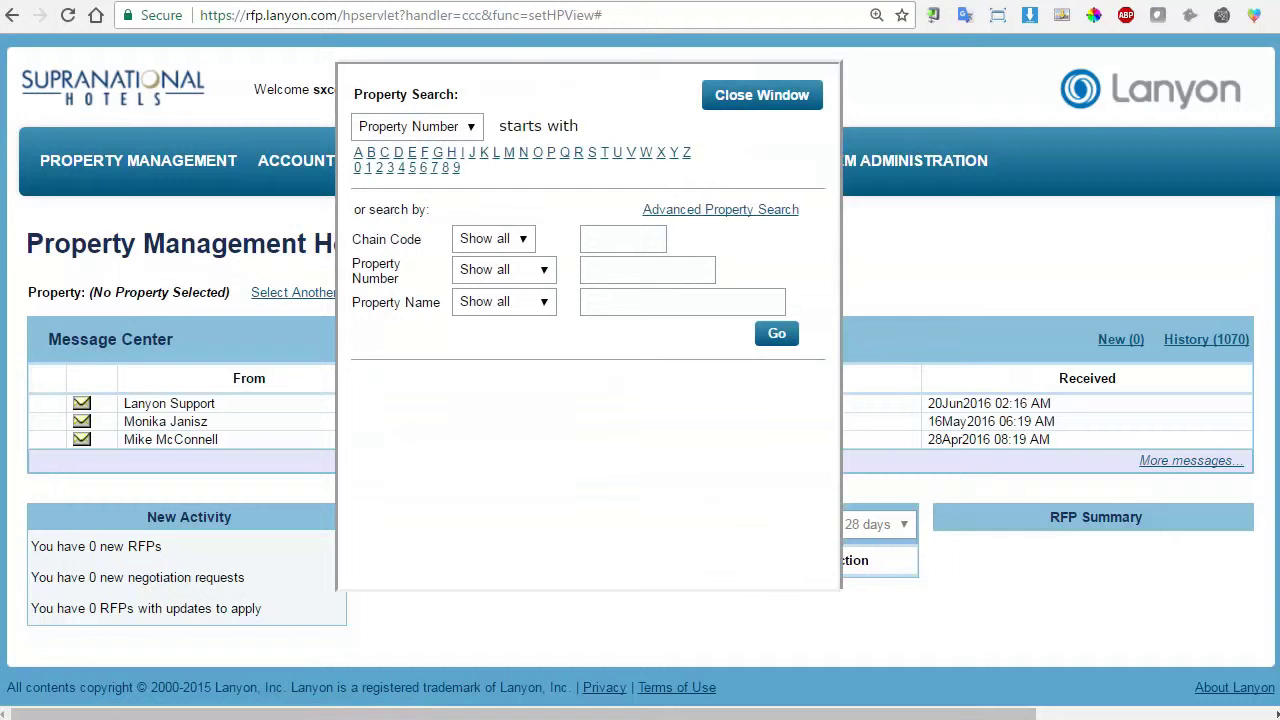
Select MIKTES – Mike Test Hotel from the M property listings in Property Search.
{"action": "left_click", "coordinate": [511, 153]}
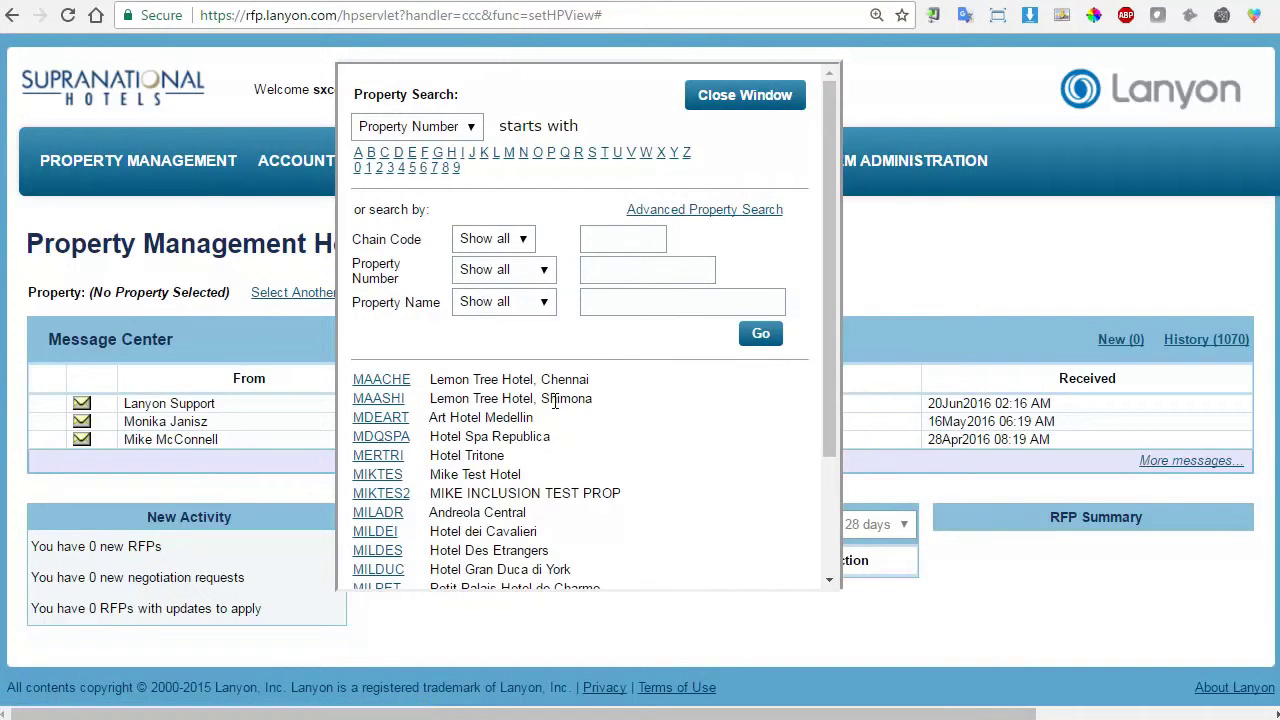
{"action": "left_click", "coordinate": [391, 474]}
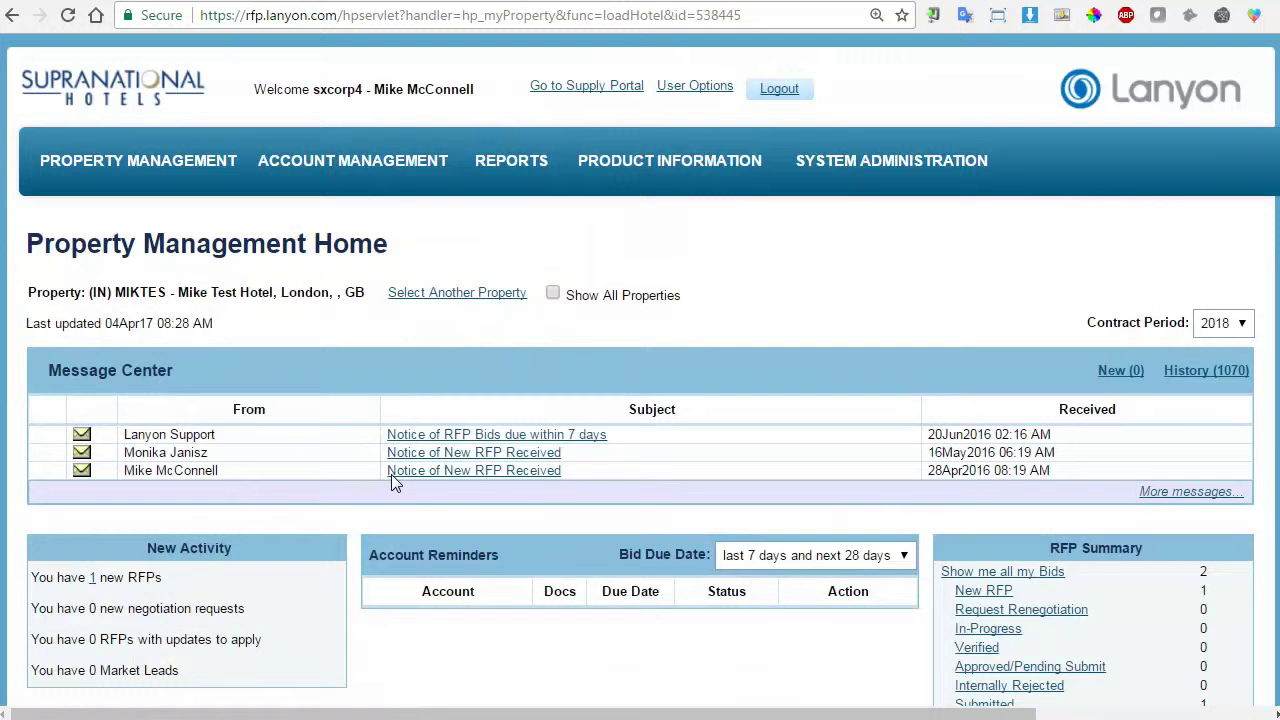
Scroll the hotel home page and check the Bid Due Date range choices without changing them.
{"action": "scroll", "coordinate": [395, 478], "scroll_direction": "down", "scroll_amount": 3}
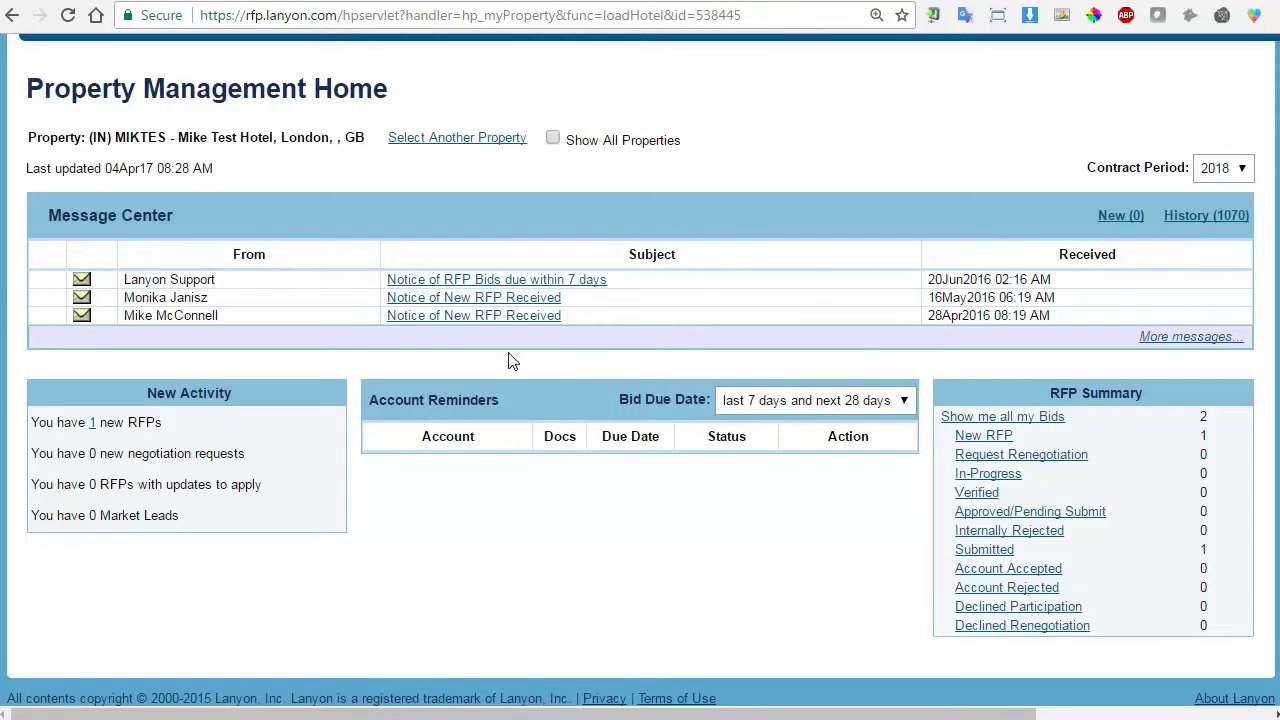
{"action": "left_click", "coordinate": [906, 403]}
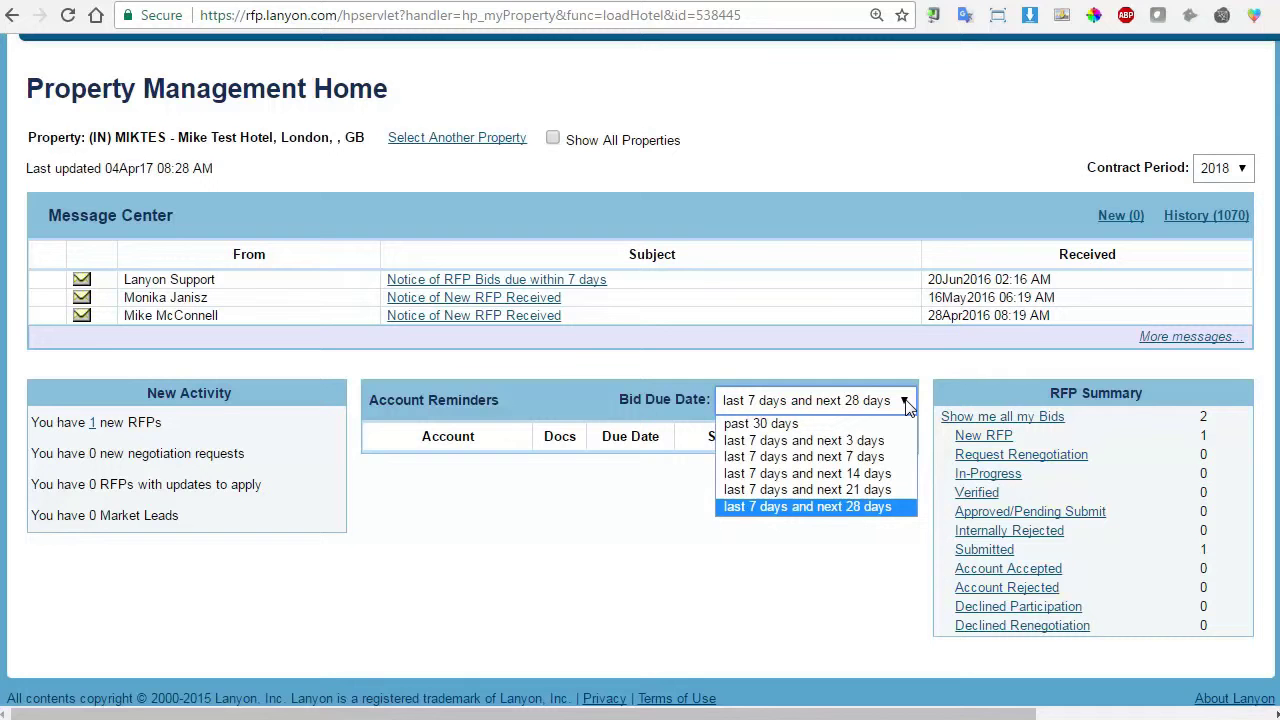
{"action": "left_click", "coordinate": [941, 367]}
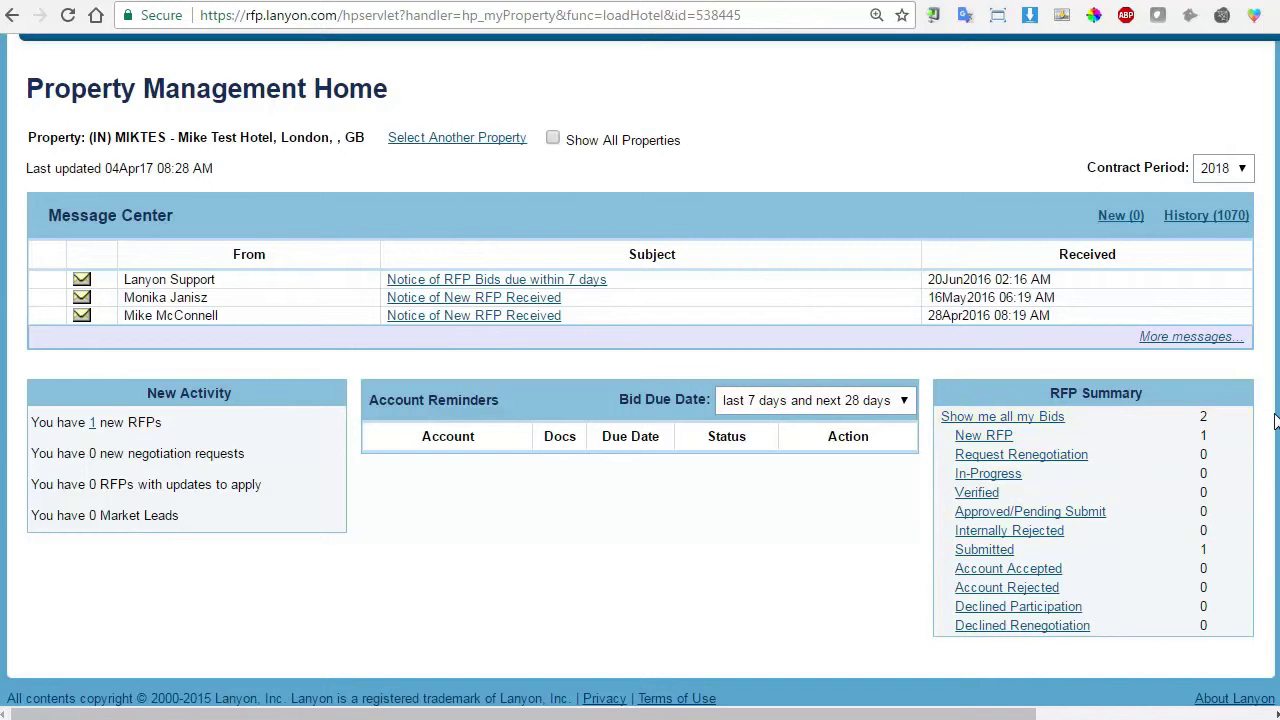
Return to the top and bring up the PROPERTY MANAGEMENT menu.
{"action": "scroll", "coordinate": [472, 165], "scroll_direction": "up", "scroll_amount": 1}
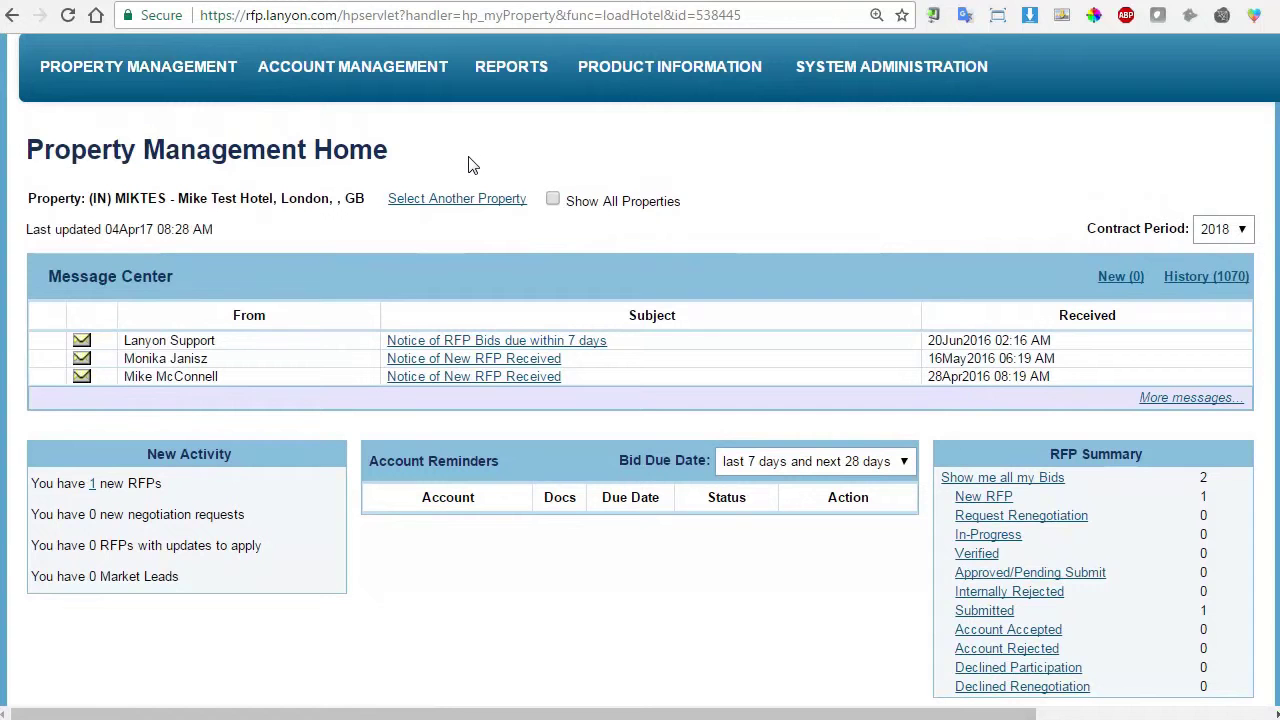
{"action": "mouse_move", "coordinate": [644, 91]}
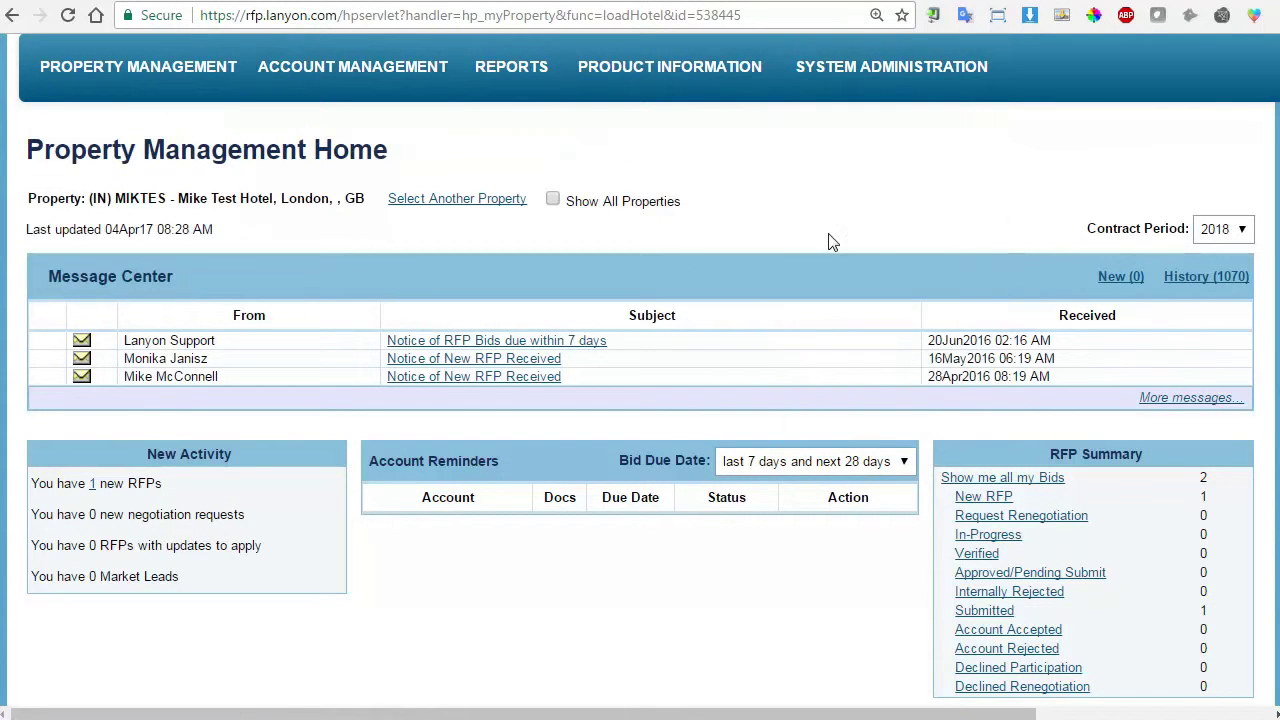
{"action": "mouse_move", "coordinate": [172, 88]}
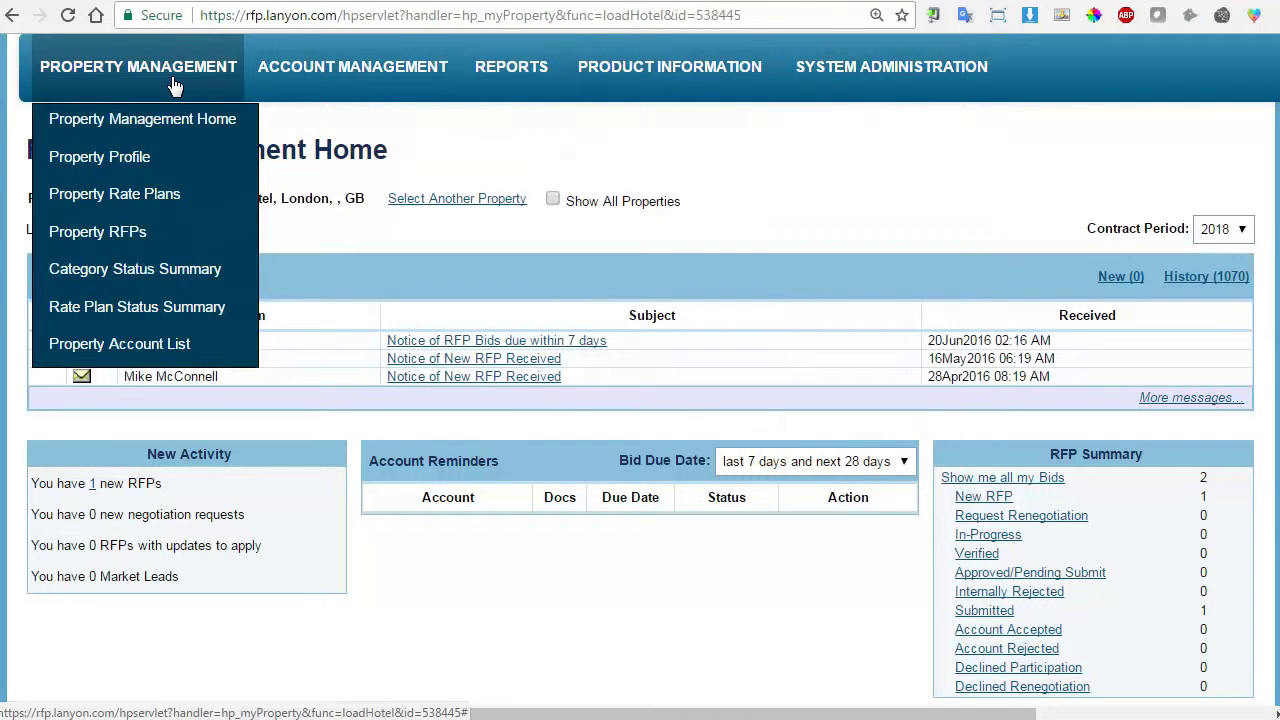
Open the Mike Test Hotel Property Profile and scroll through its General Profile page.
{"action": "left_click", "coordinate": [138, 170]}
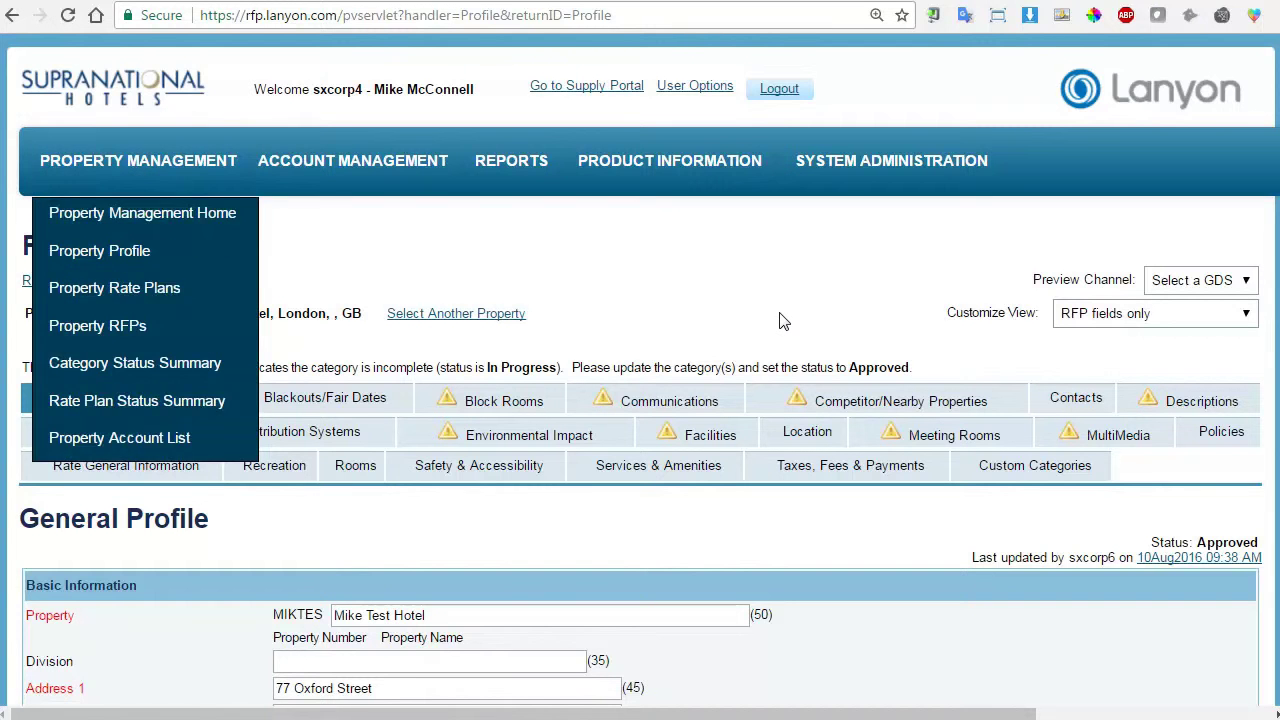
{"action": "scroll", "coordinate": [760, 318], "scroll_direction": "down", "scroll_amount": 1}
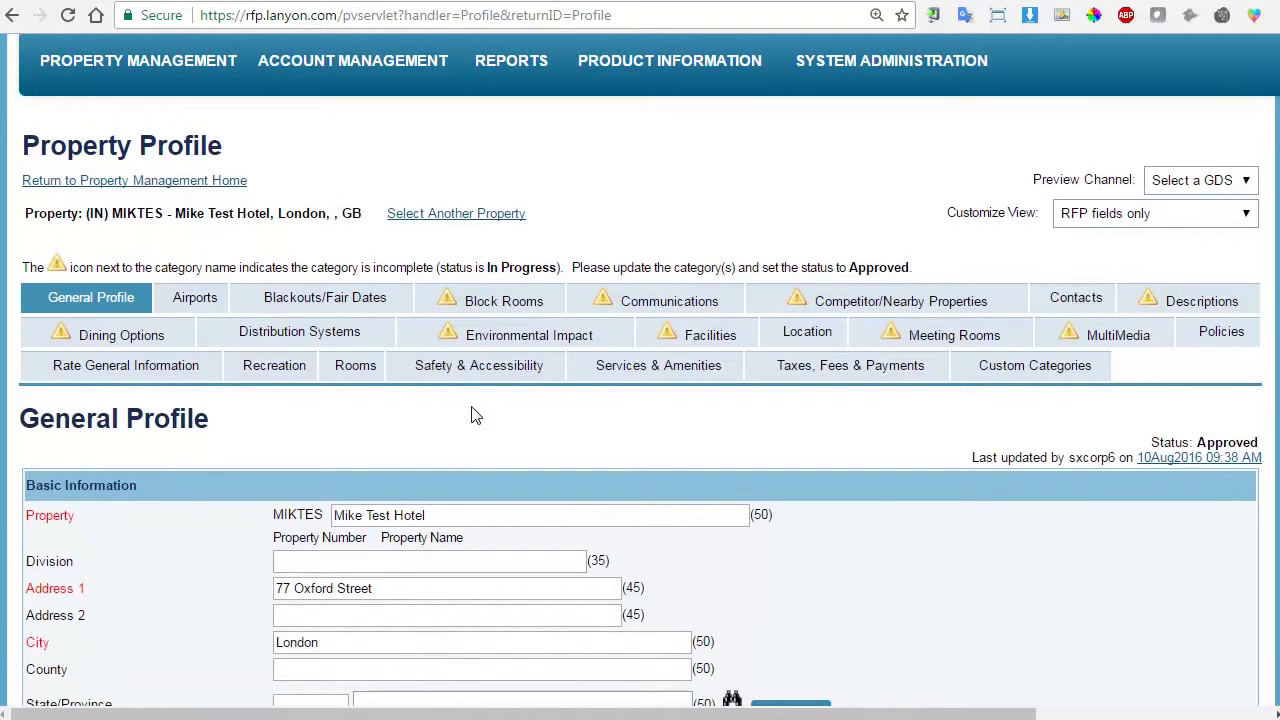
{"action": "scroll", "coordinate": [472, 410], "scroll_direction": "down", "scroll_amount": 4}
{"action": "scroll", "coordinate": [473, 406], "scroll_direction": "down", "scroll_amount": 4}
{"action": "scroll", "coordinate": [473, 406], "scroll_direction": "down", "scroll_amount": 5}
{"action": "scroll", "coordinate": [475, 415], "scroll_direction": "up", "scroll_amount": 10}
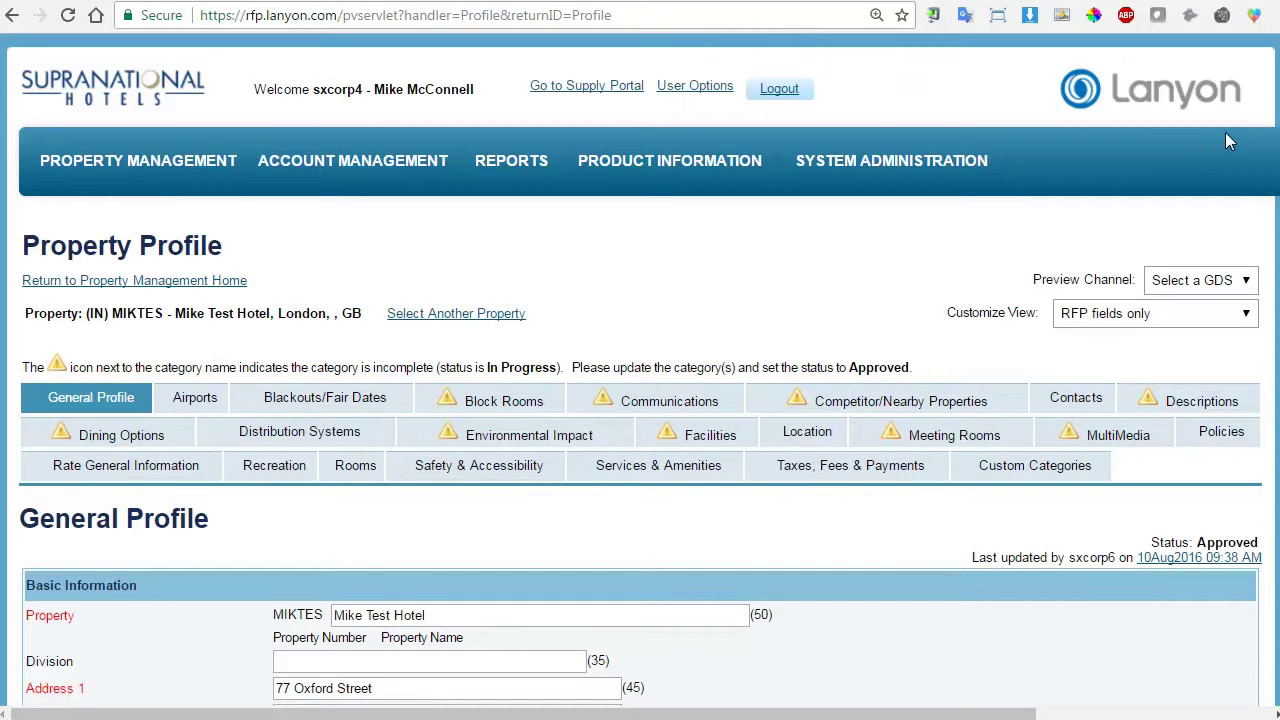
{"action": "scroll", "coordinate": [1277, 218], "scroll_direction": "down", "scroll_amount": 5}
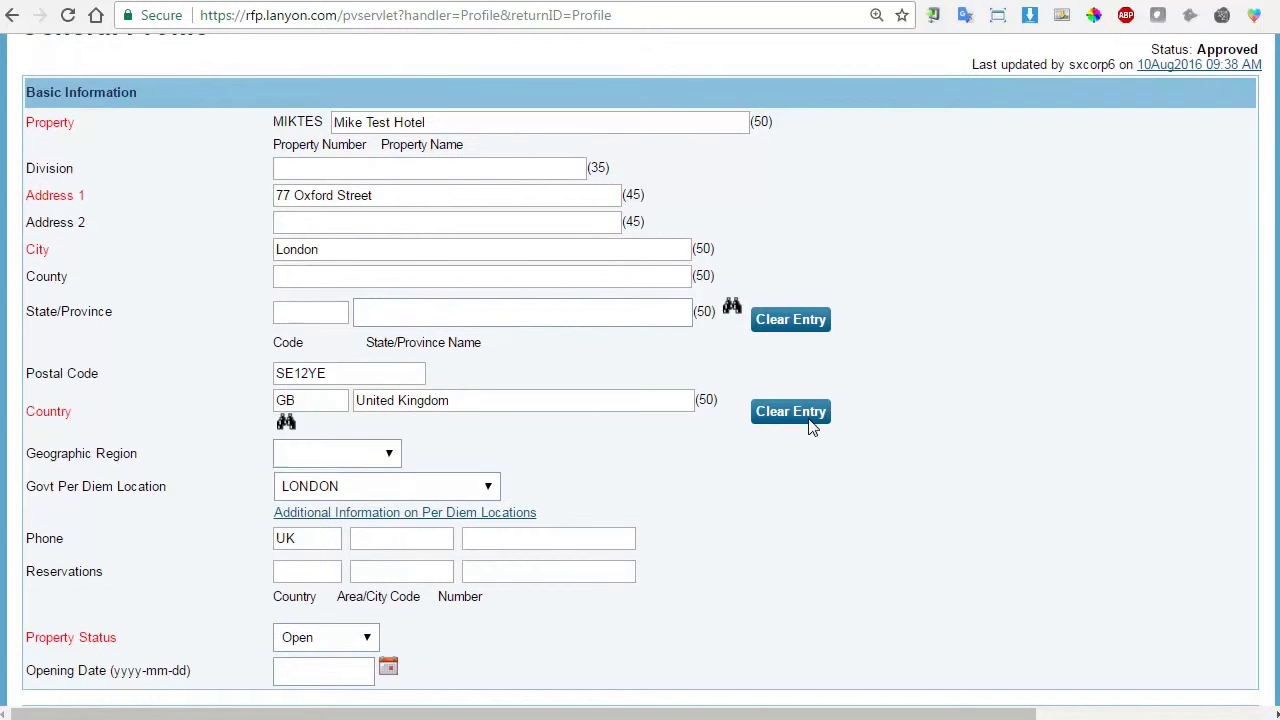
{"action": "scroll", "coordinate": [782, 430], "scroll_direction": "down", "scroll_amount": 5}
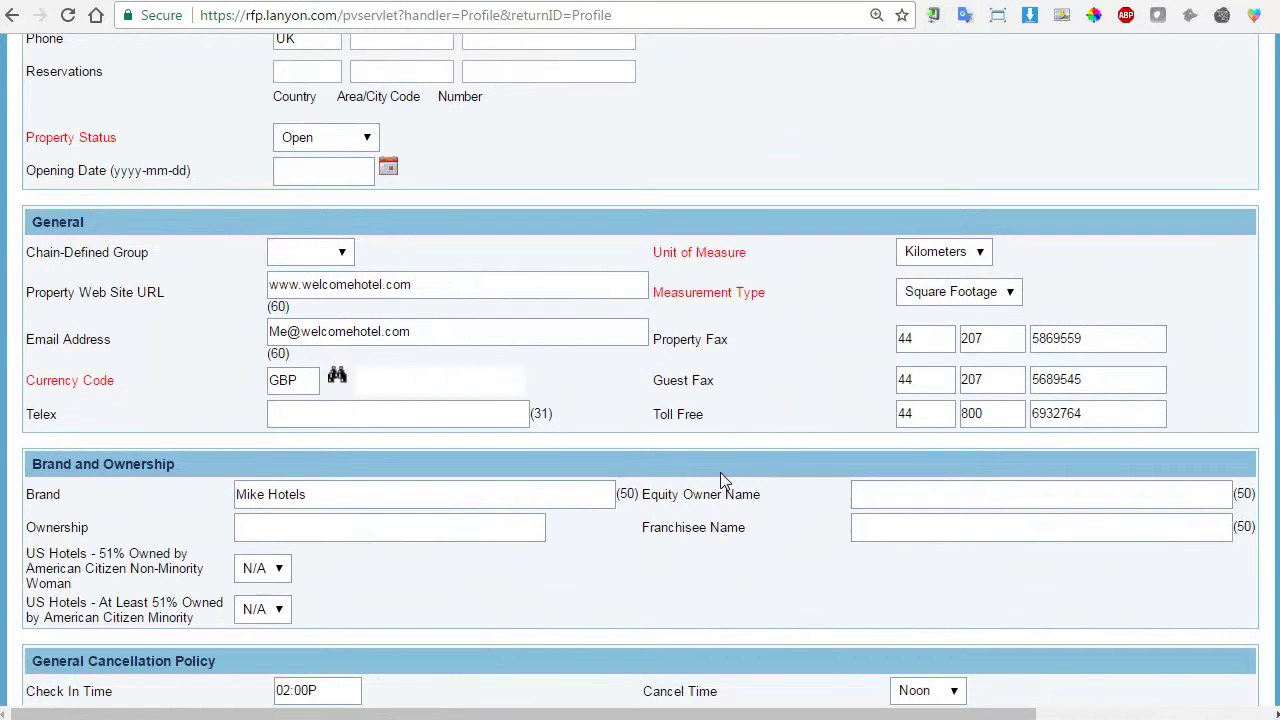
{"action": "scroll", "coordinate": [786, 414], "scroll_direction": "down", "scroll_amount": 1}
{"action": "scroll", "coordinate": [771, 410], "scroll_direction": "down", "scroll_amount": 4}
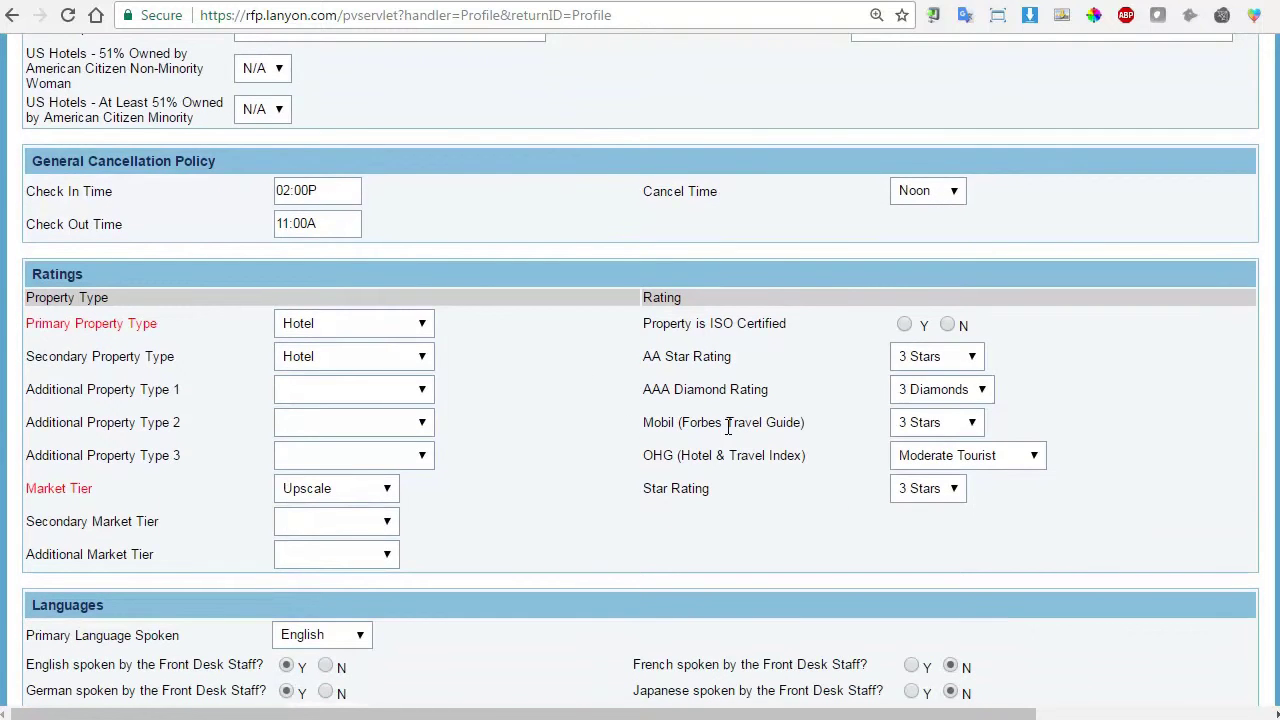
{"action": "scroll", "coordinate": [714, 447], "scroll_direction": "down", "scroll_amount": 2}
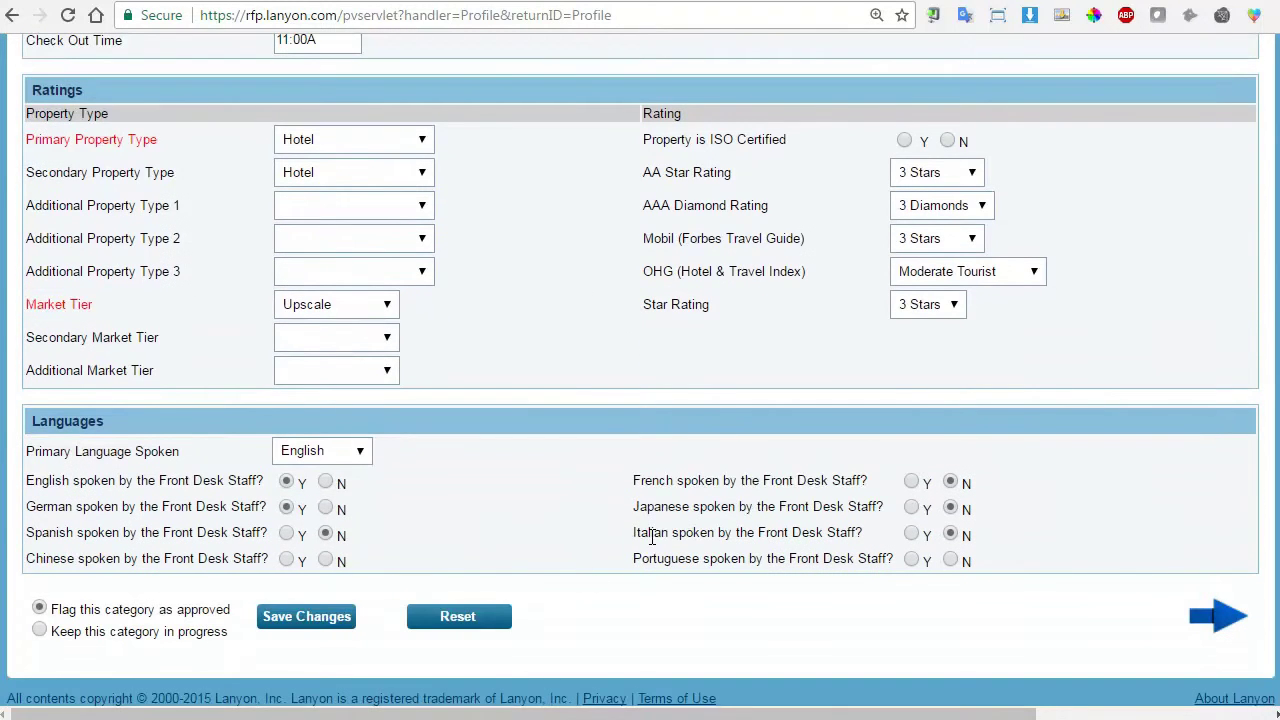
{"action": "scroll", "coordinate": [757, 572], "scroll_direction": "up", "scroll_amount": 3}
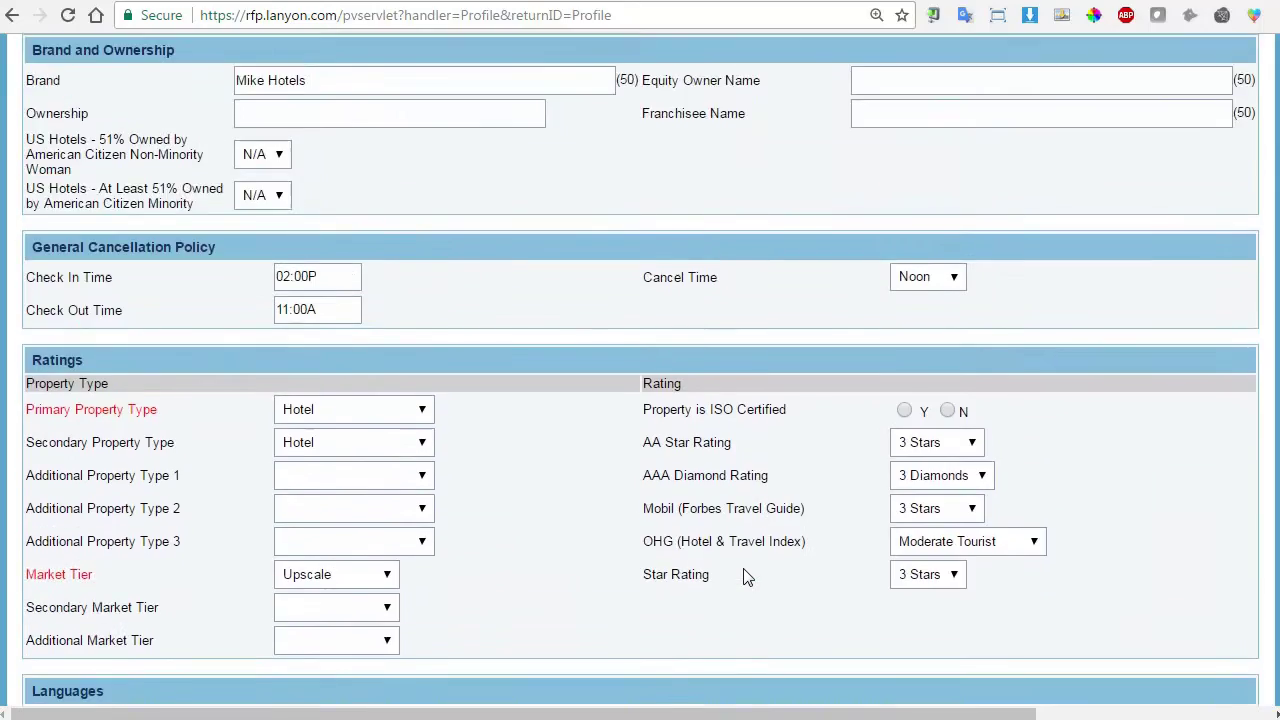
{"action": "scroll", "coordinate": [591, 541], "scroll_direction": "up", "scroll_amount": 5}
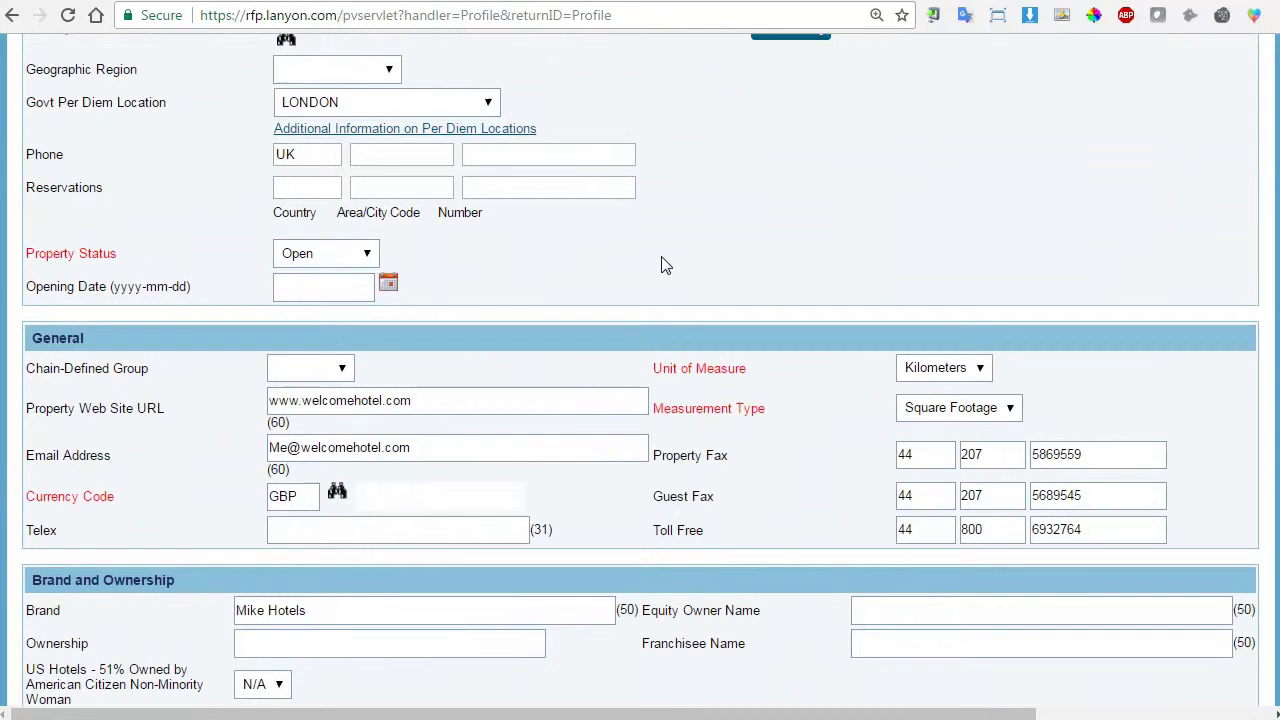
Leave Unit of Measure blank, attempt to save, and dismiss the required-field alert.
{"action": "left_click", "coordinate": [979, 375]}
{"action": "left_click", "coordinate": [976, 396]}
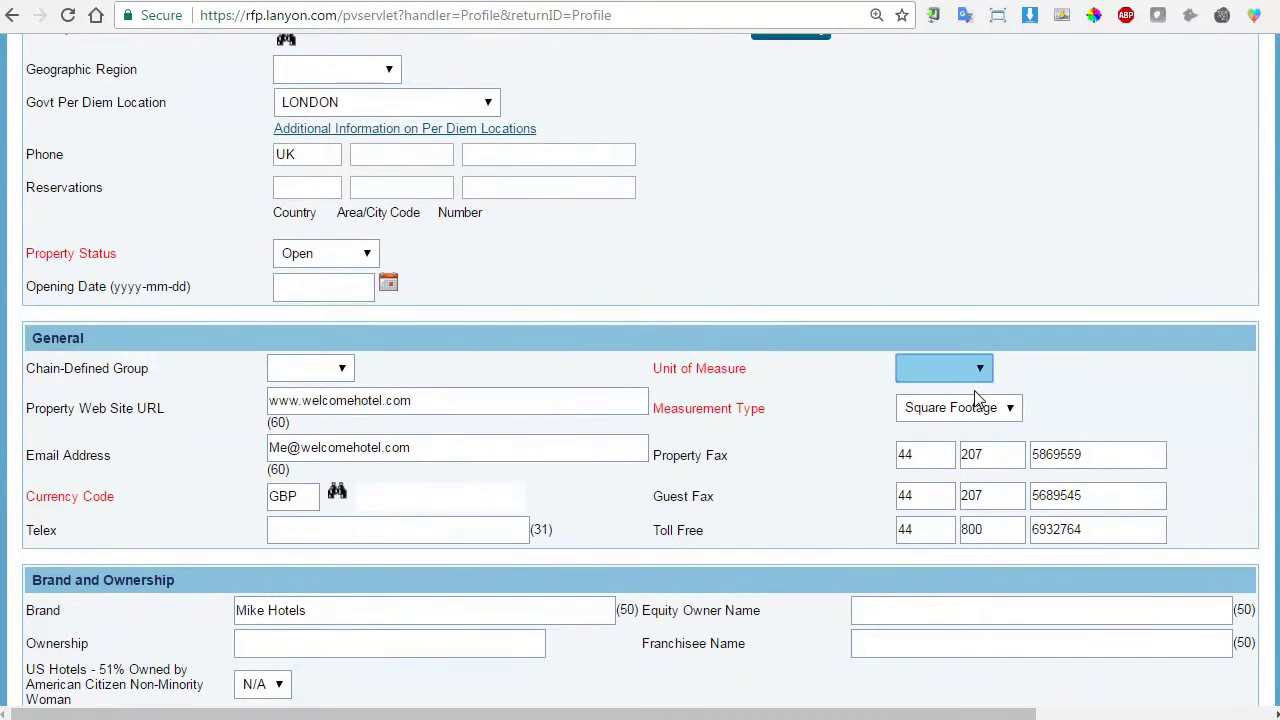
{"action": "scroll", "coordinate": [819, 400], "scroll_direction": "down", "scroll_amount": 8}
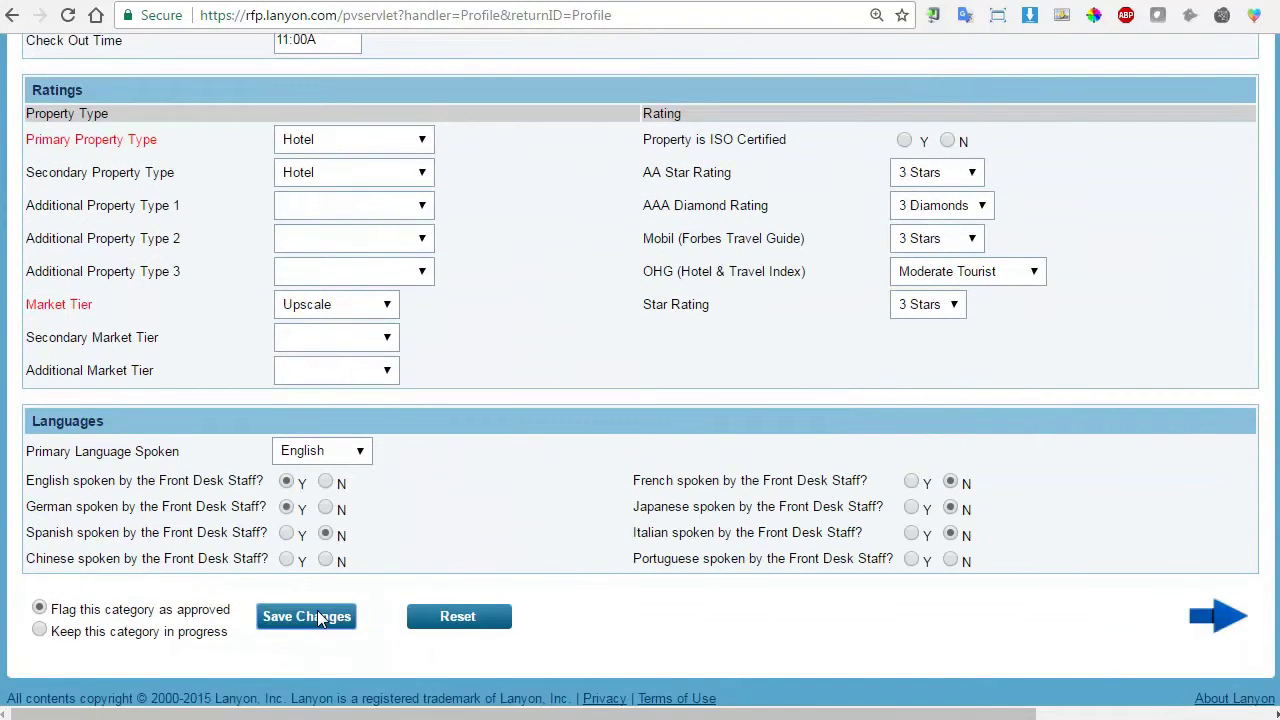
{"action": "left_click", "coordinate": [318, 617]}
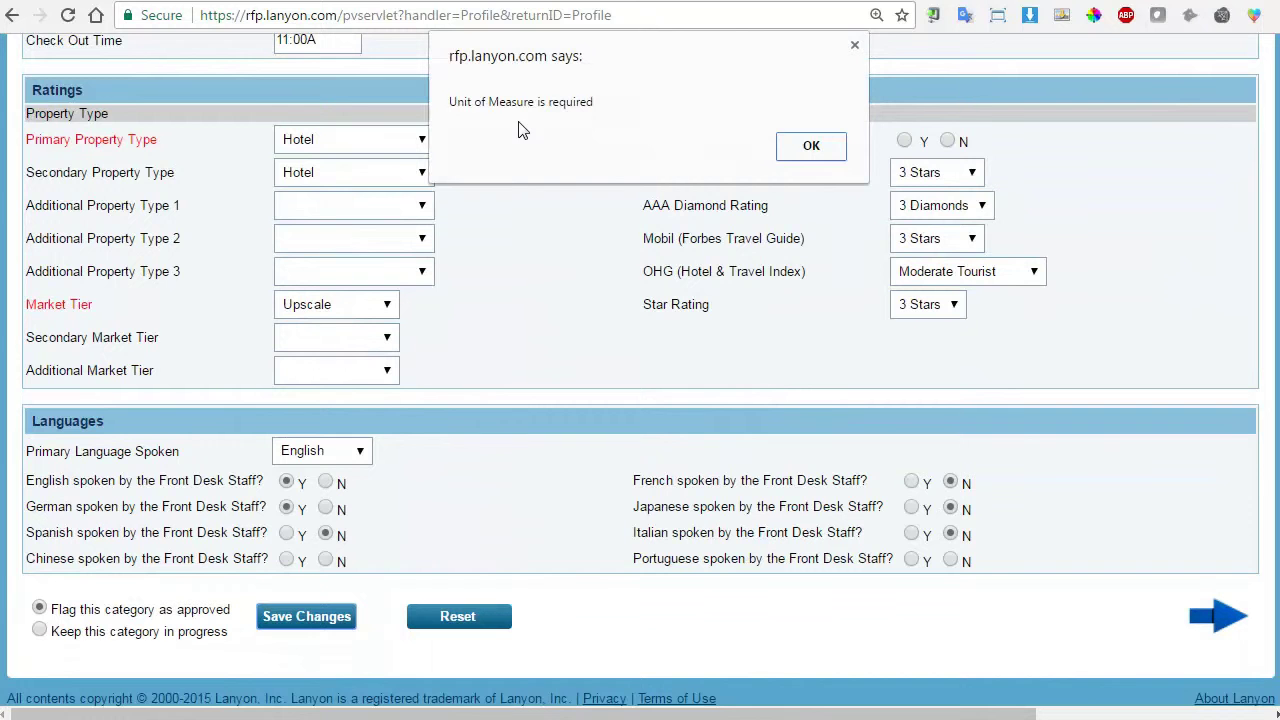
{"action": "left_click", "coordinate": [813, 146]}
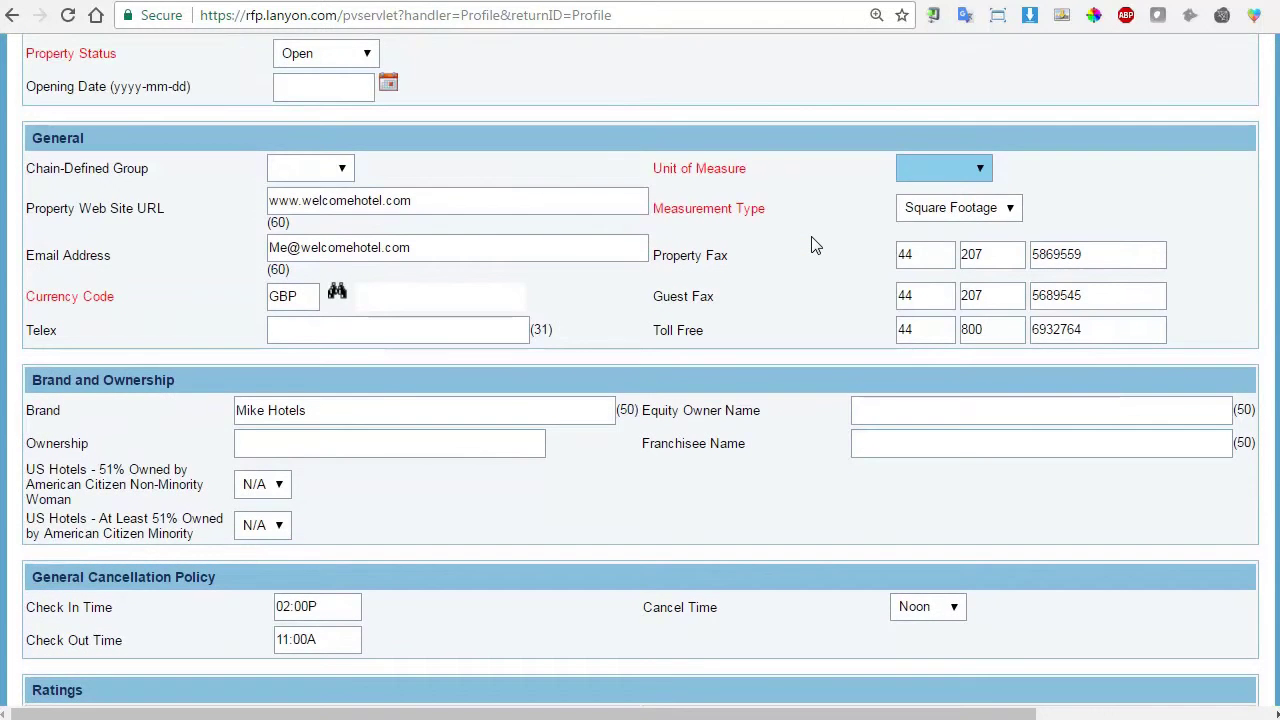
Set Unit of Measure to Kilometers and save the General Profile.
{"action": "left_click", "coordinate": [977, 172]}
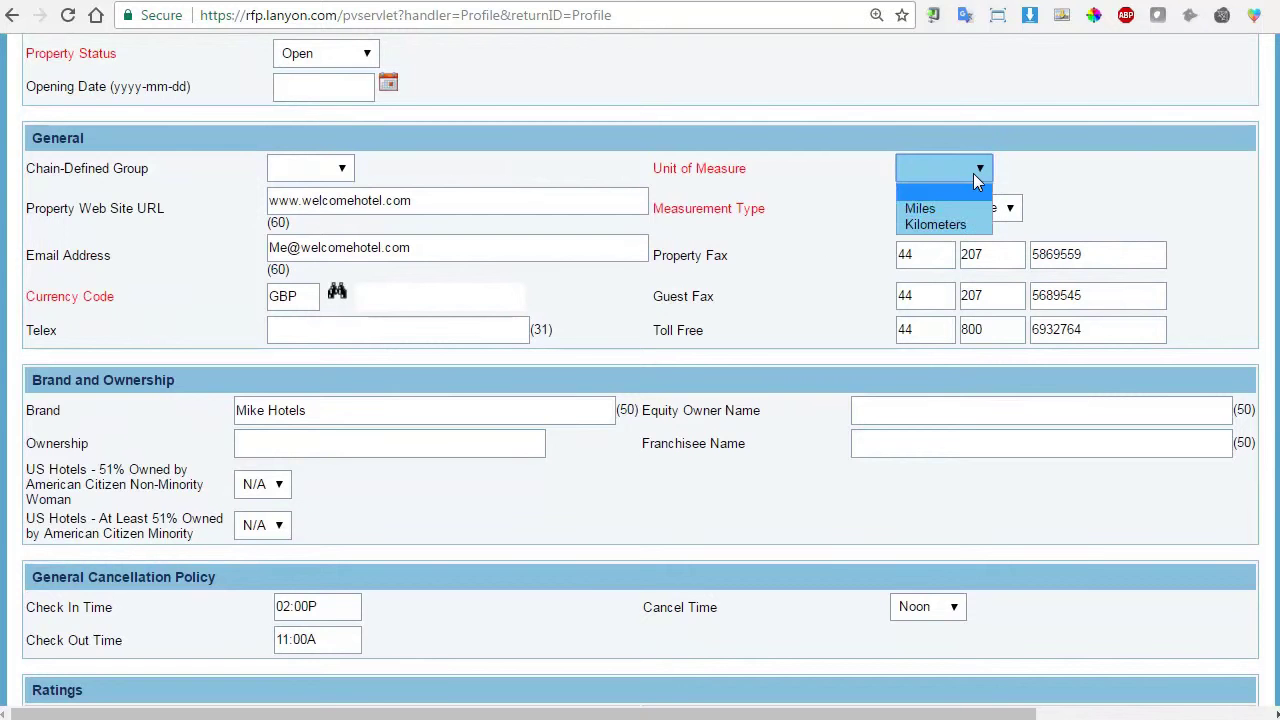
{"action": "left_click", "coordinate": [948, 225]}
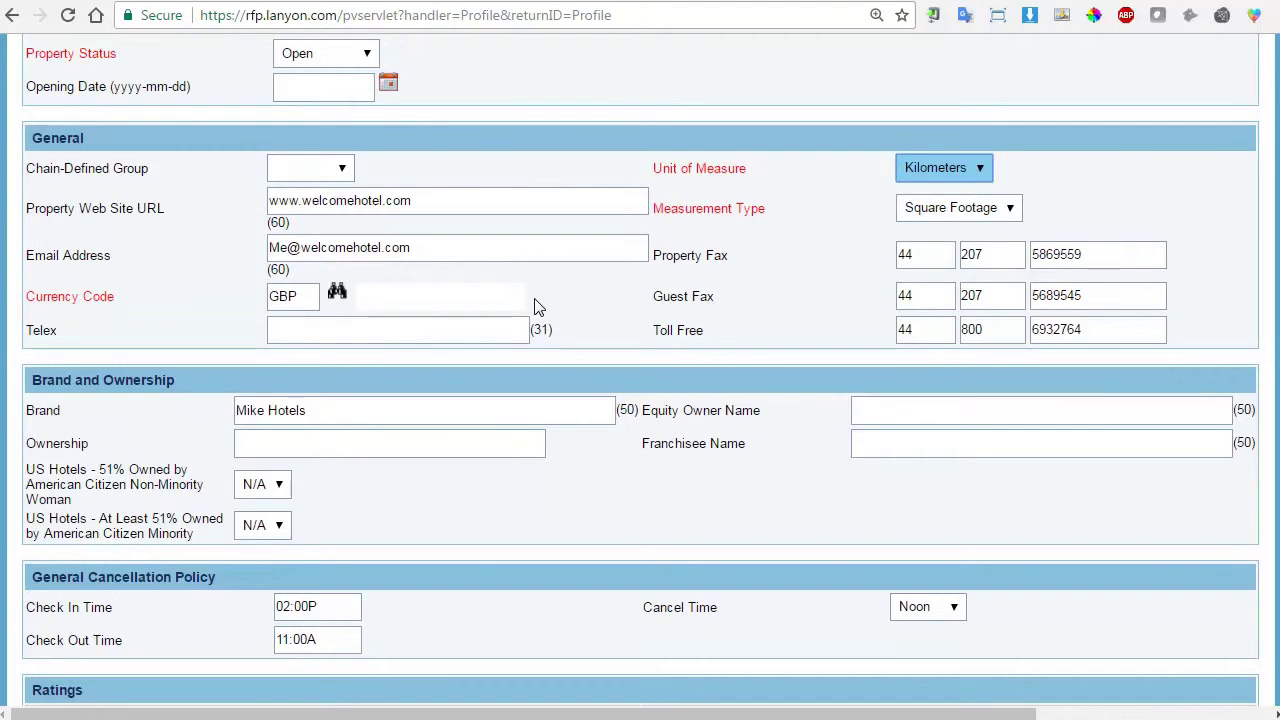
{"action": "scroll", "coordinate": [575, 296], "scroll_direction": "down", "scroll_amount": 6}
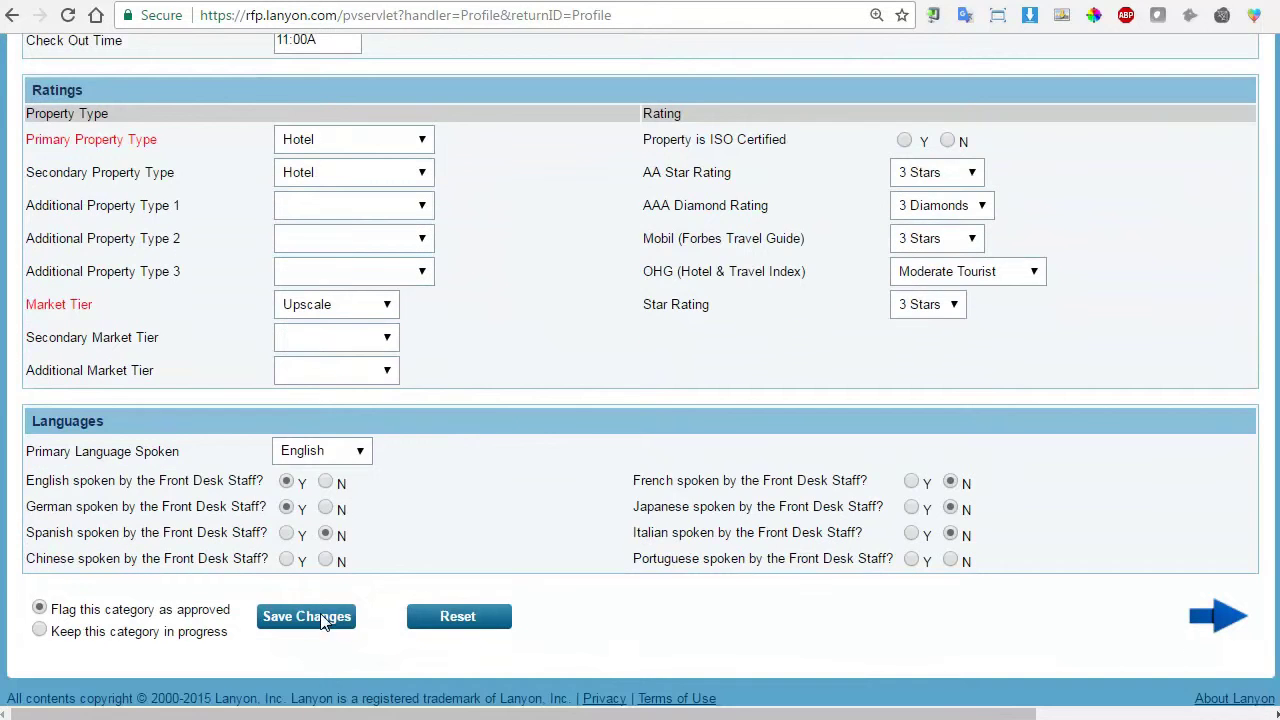
{"action": "left_click", "coordinate": [310, 617]}
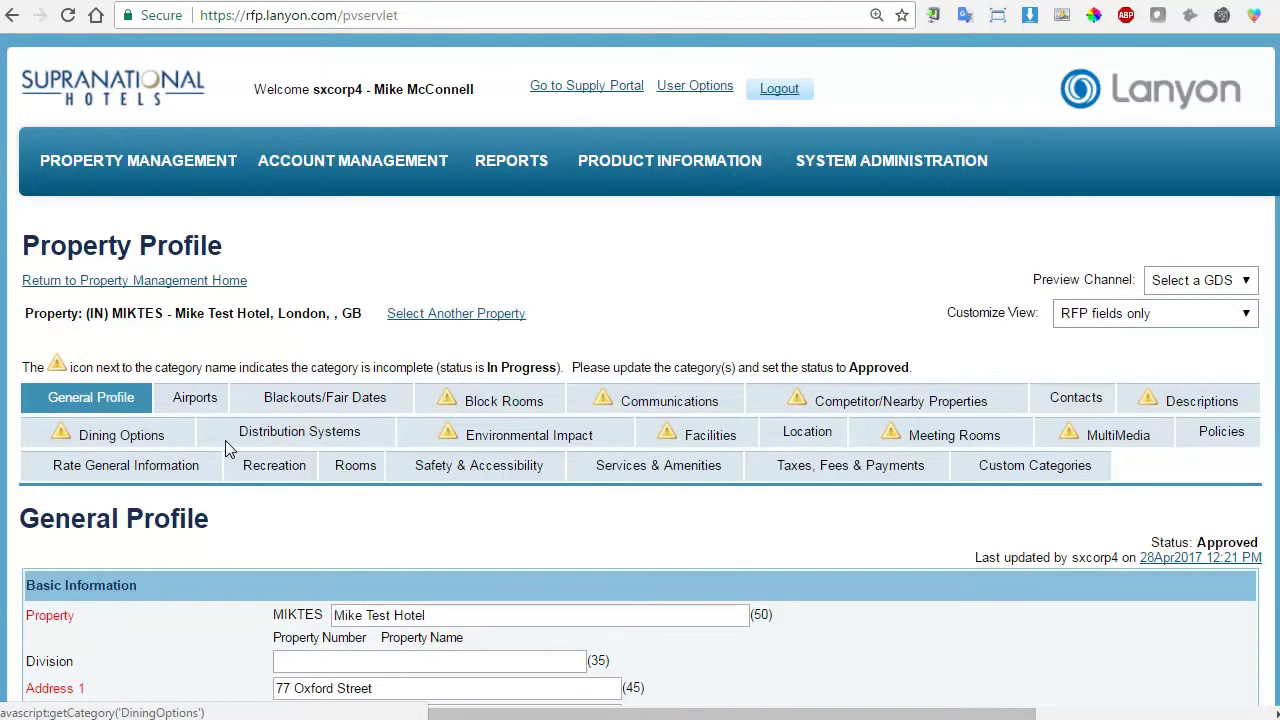
Switch to the MultiMedia category and start a new entry in the MultiMedia Files table.
{"action": "left_click", "coordinate": [1134, 440]}
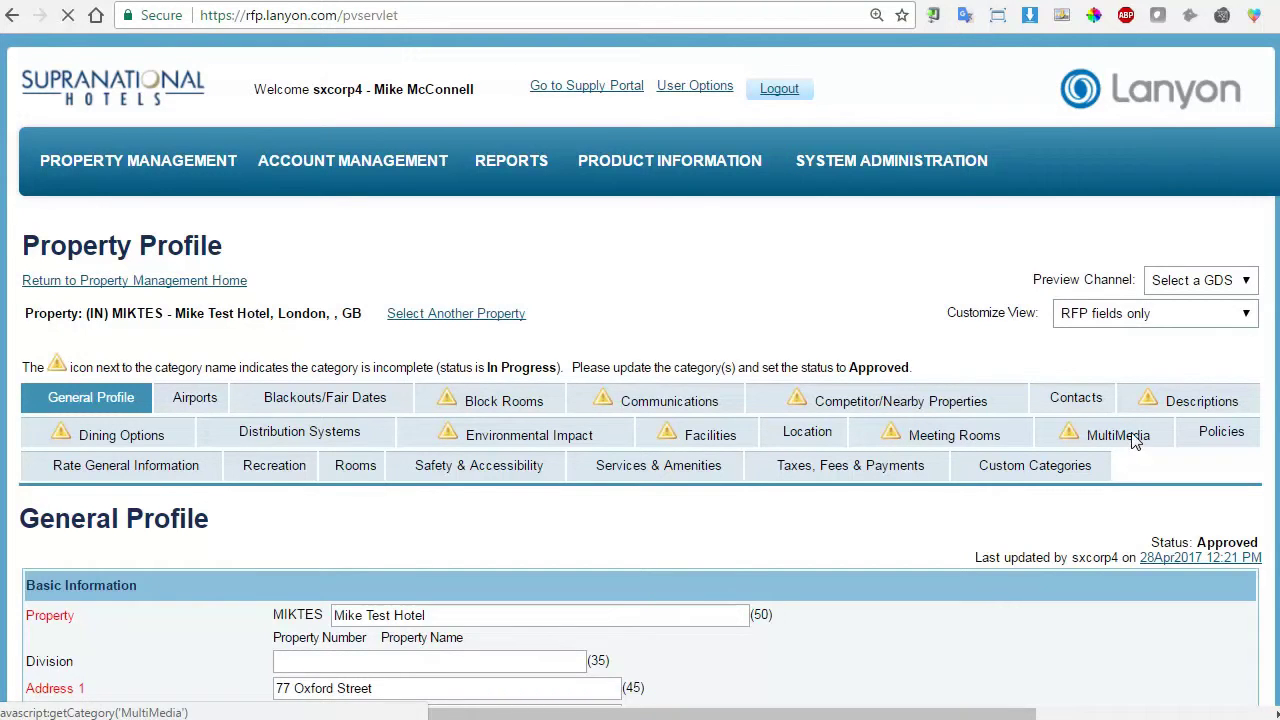
{"action": "scroll", "coordinate": [874, 517], "scroll_direction": "down", "scroll_amount": 2}
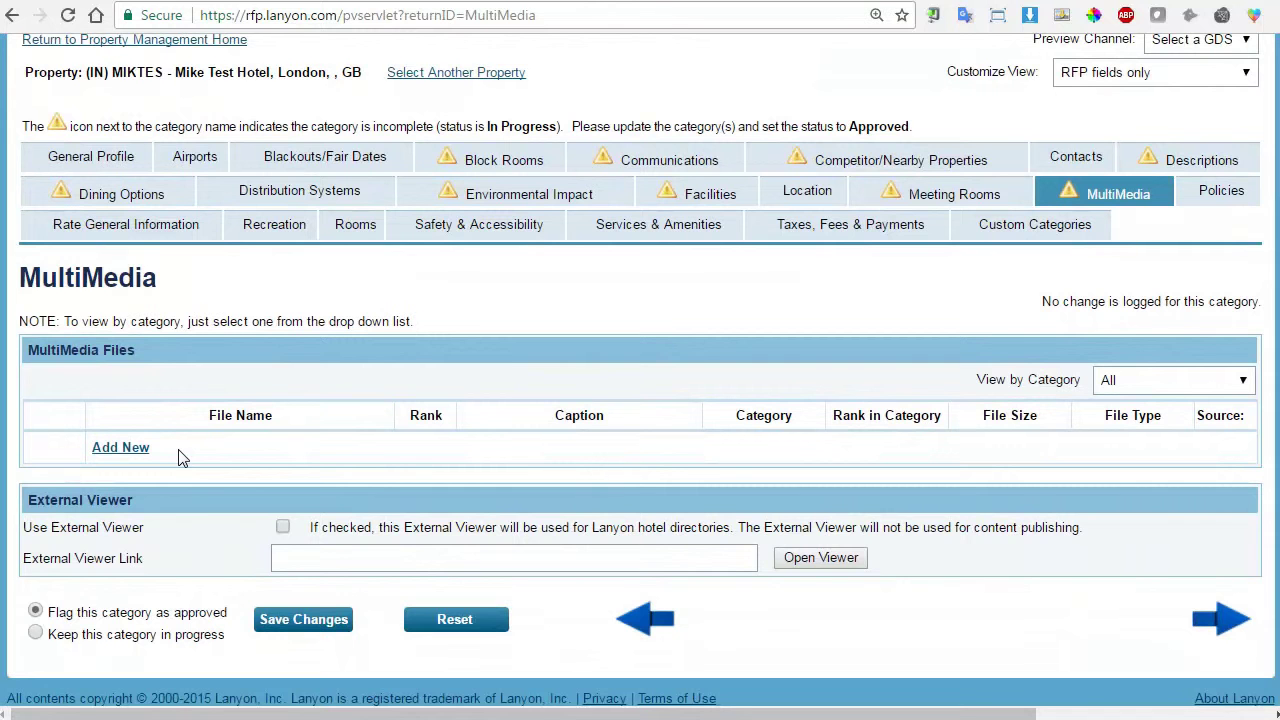
{"action": "left_click", "coordinate": [118, 450]}
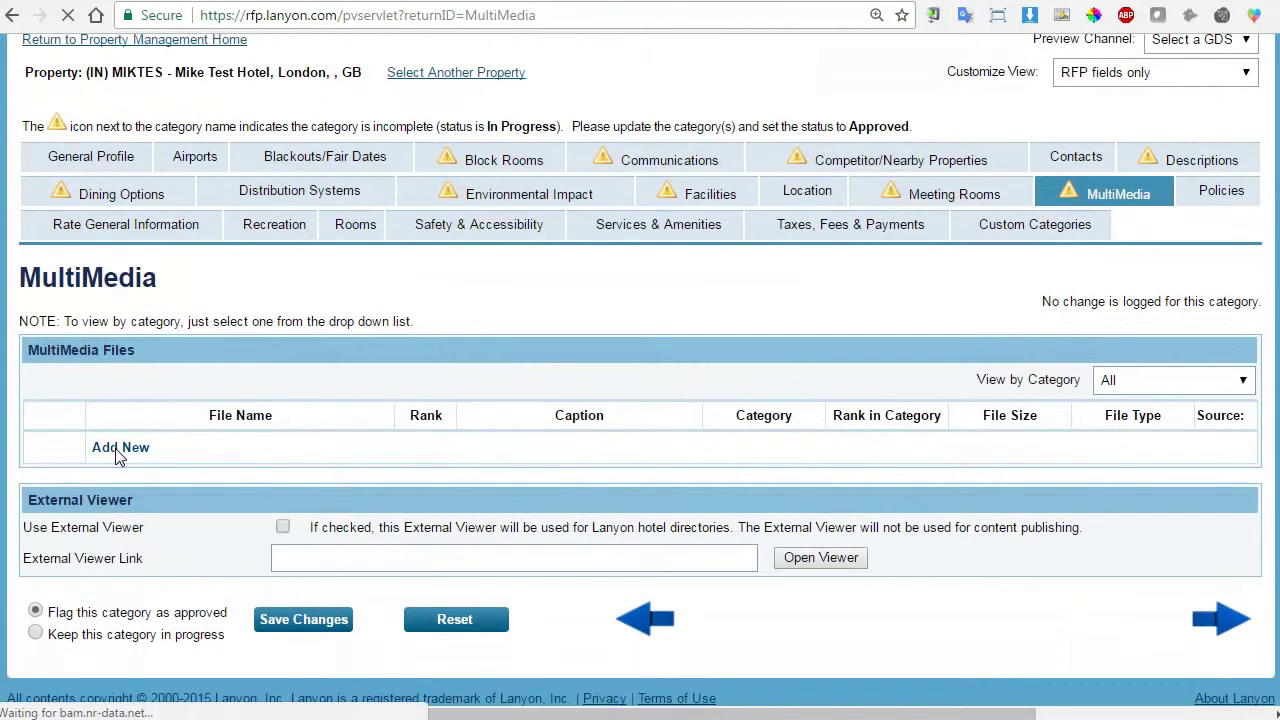
Choose blank.jpg for upload, attempt to save, and dismiss the file-name alert.
{"action": "scroll", "coordinate": [381, 503], "scroll_direction": "down", "scroll_amount": 3}
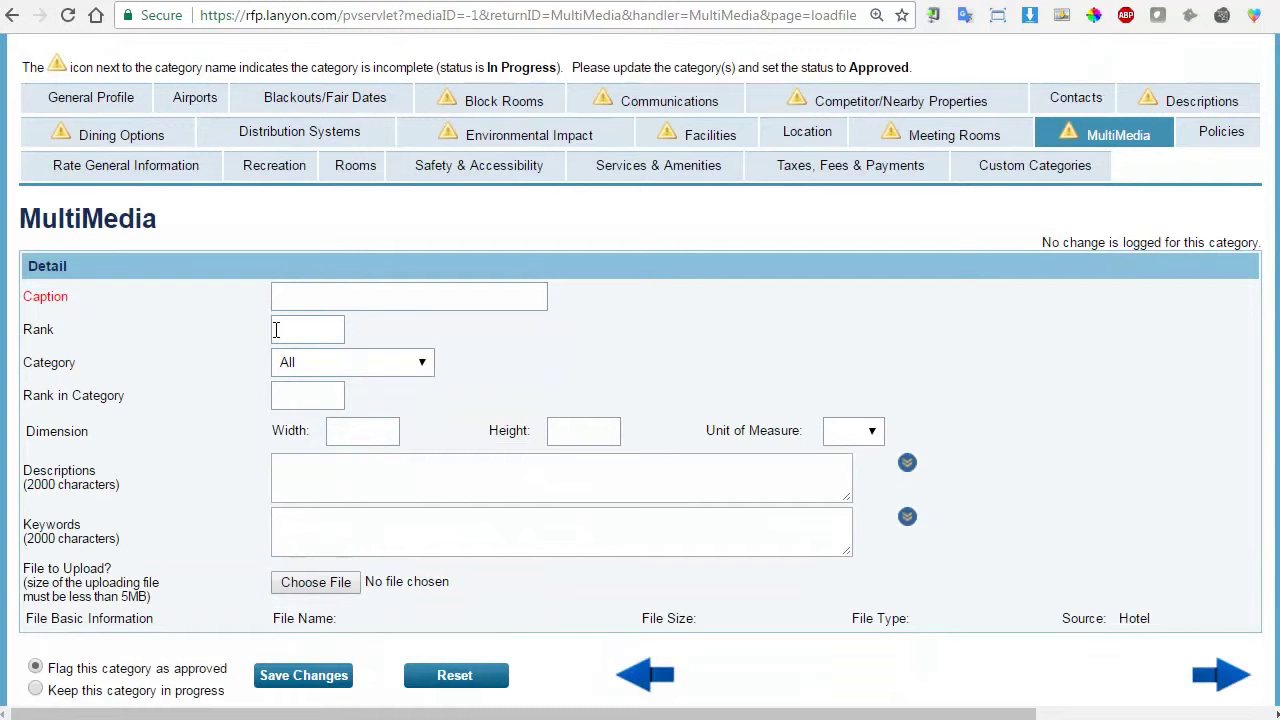
{"action": "scroll", "coordinate": [350, 484], "scroll_direction": "down", "scroll_amount": 1}
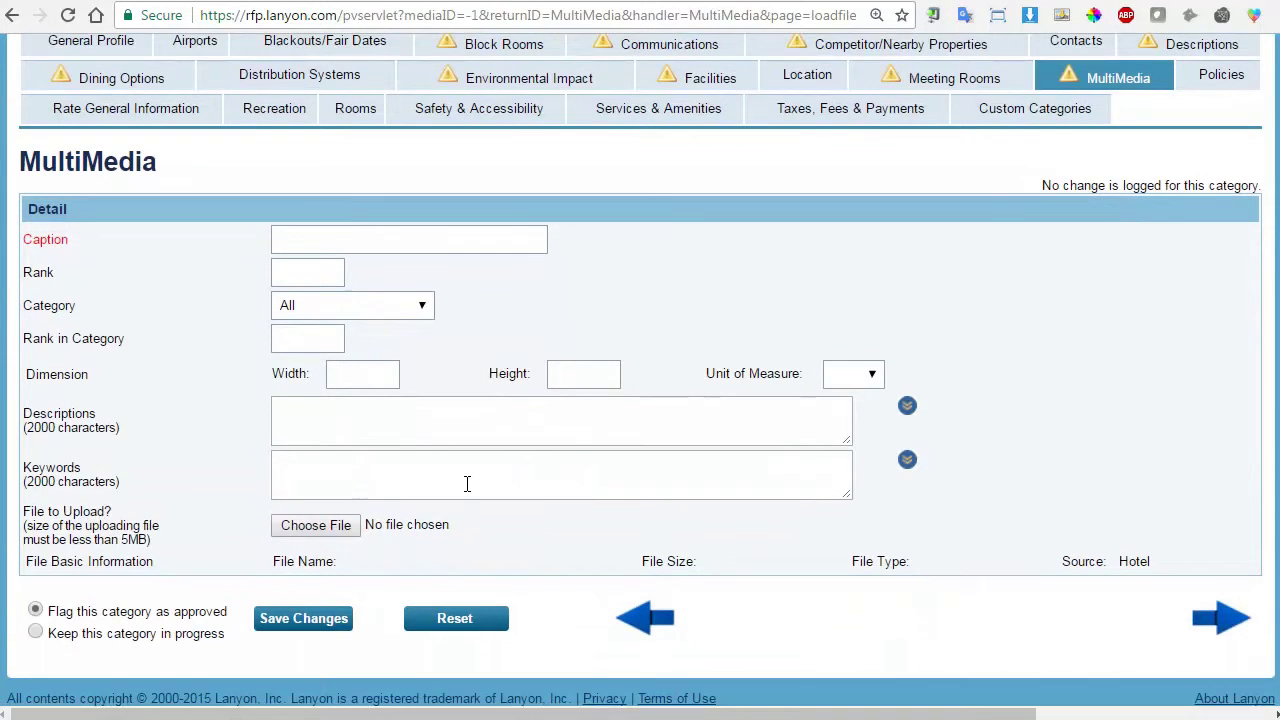
{"action": "left_click", "coordinate": [288, 536]}
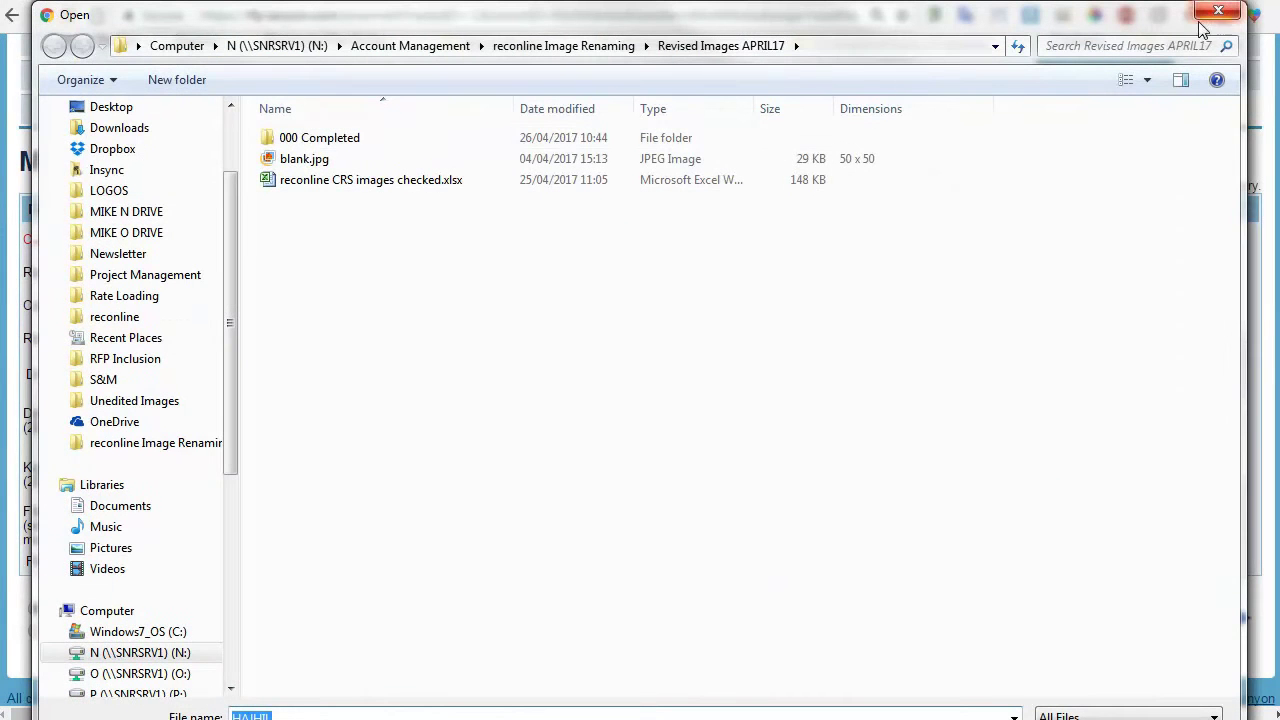
{"action": "double_click", "coordinate": [304, 160]}
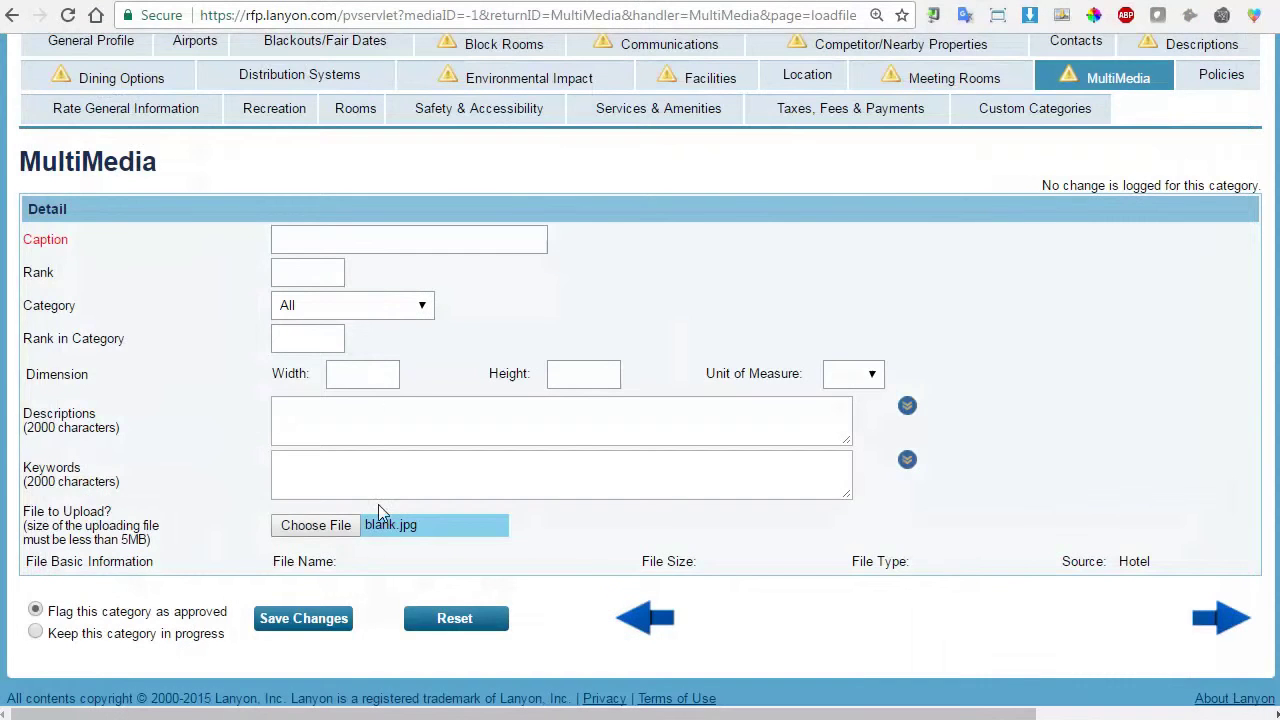
{"action": "left_click", "coordinate": [305, 620]}
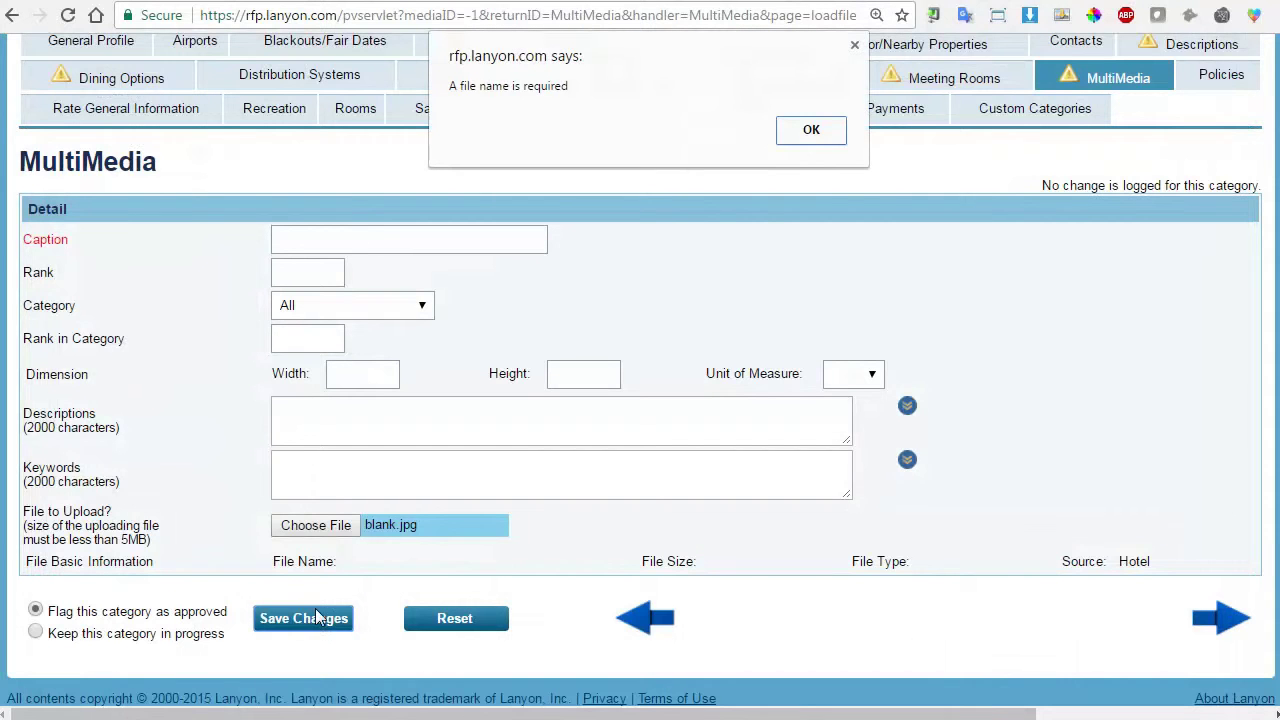
{"action": "left_click", "coordinate": [816, 132]}
Caption the image 'Test file' and save the multimedia entry.
{"action": "left_click", "coordinate": [452, 245]}
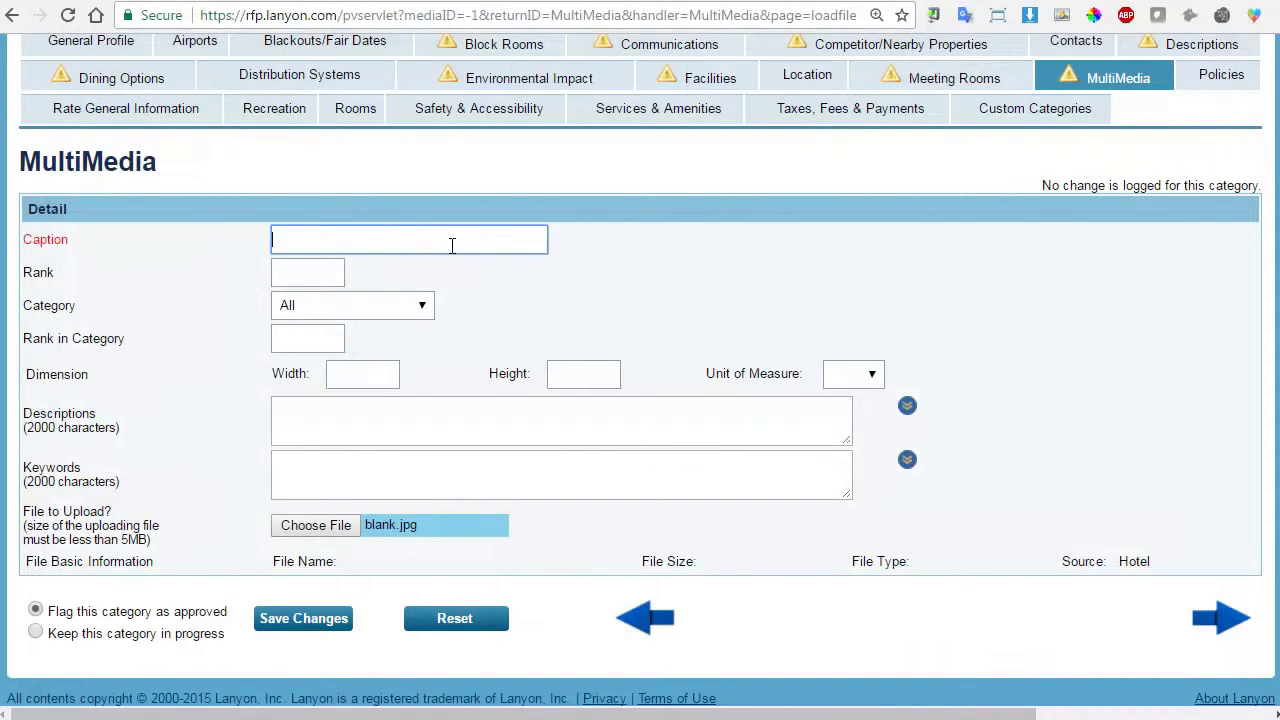
{"action": "type", "text": "Test  file"}
{"action": "left_click", "coordinate": [301, 613]}
{"action": "scroll", "coordinate": [449, 543], "scroll_direction": "down", "scroll_amount": 3}
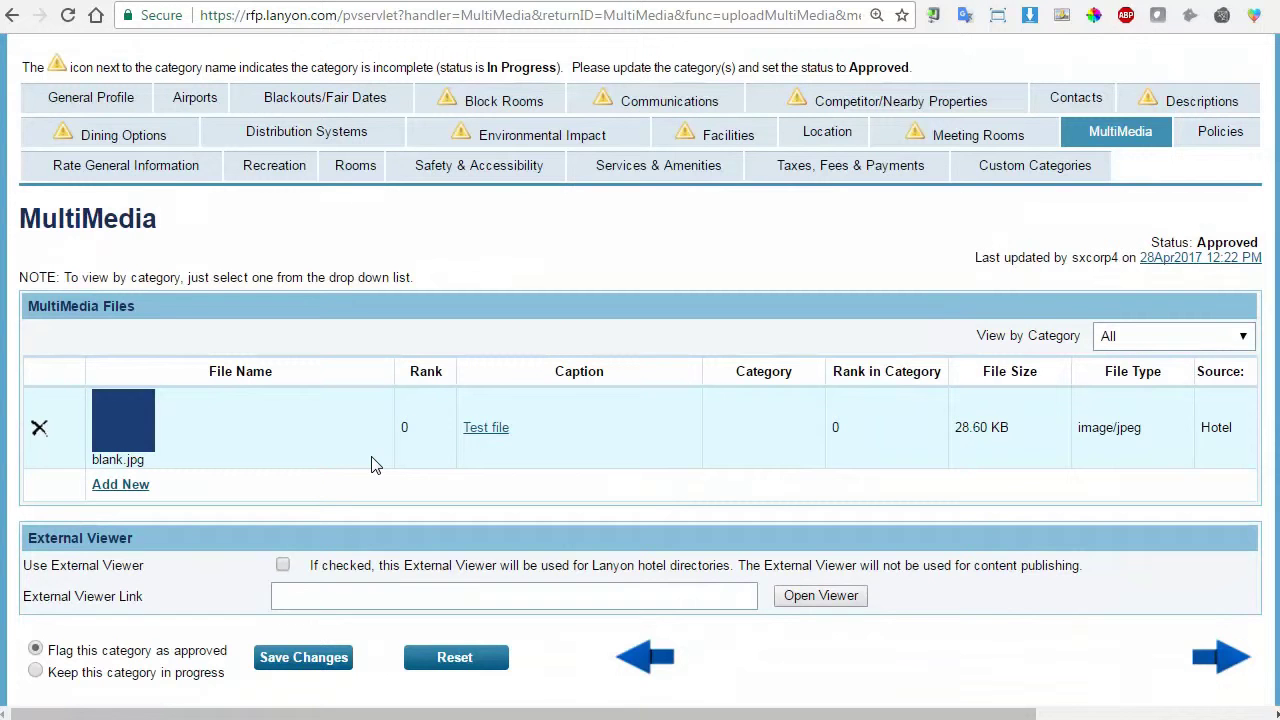
Scroll to the top of the MultiMedia page and show the PROPERTY MANAGEMENT dropdown.
{"action": "scroll", "coordinate": [372, 466], "scroll_direction": "up", "scroll_amount": 3}
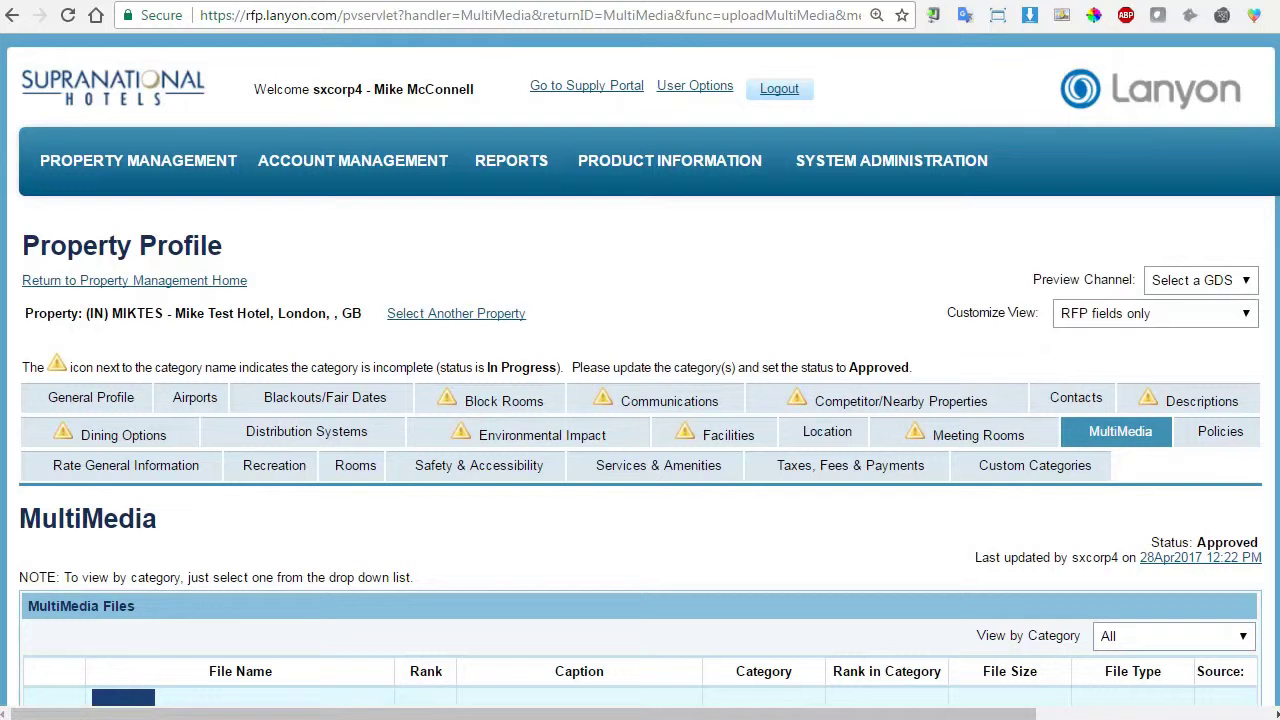
{"action": "mouse_move", "coordinate": [130, 162]}
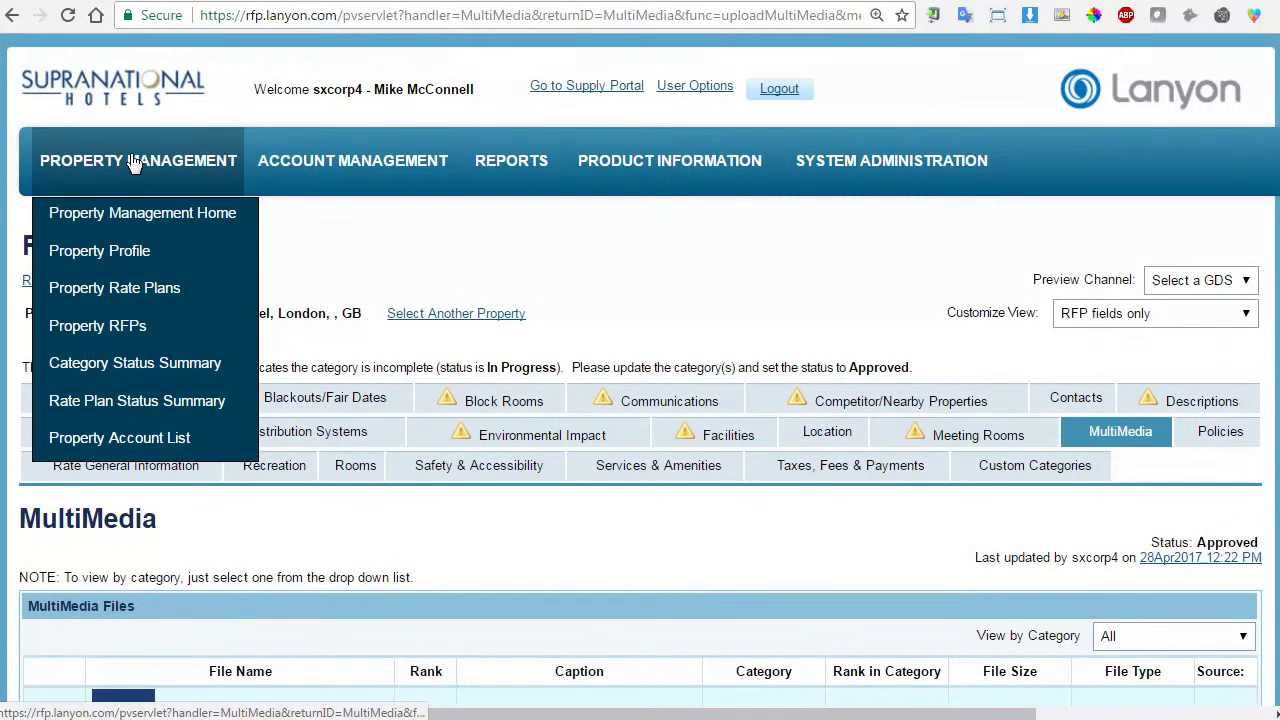
Open Property Rate Plans and review the 14 InProgress plans for contract period 2018.
{"action": "left_click", "coordinate": [152, 292]}
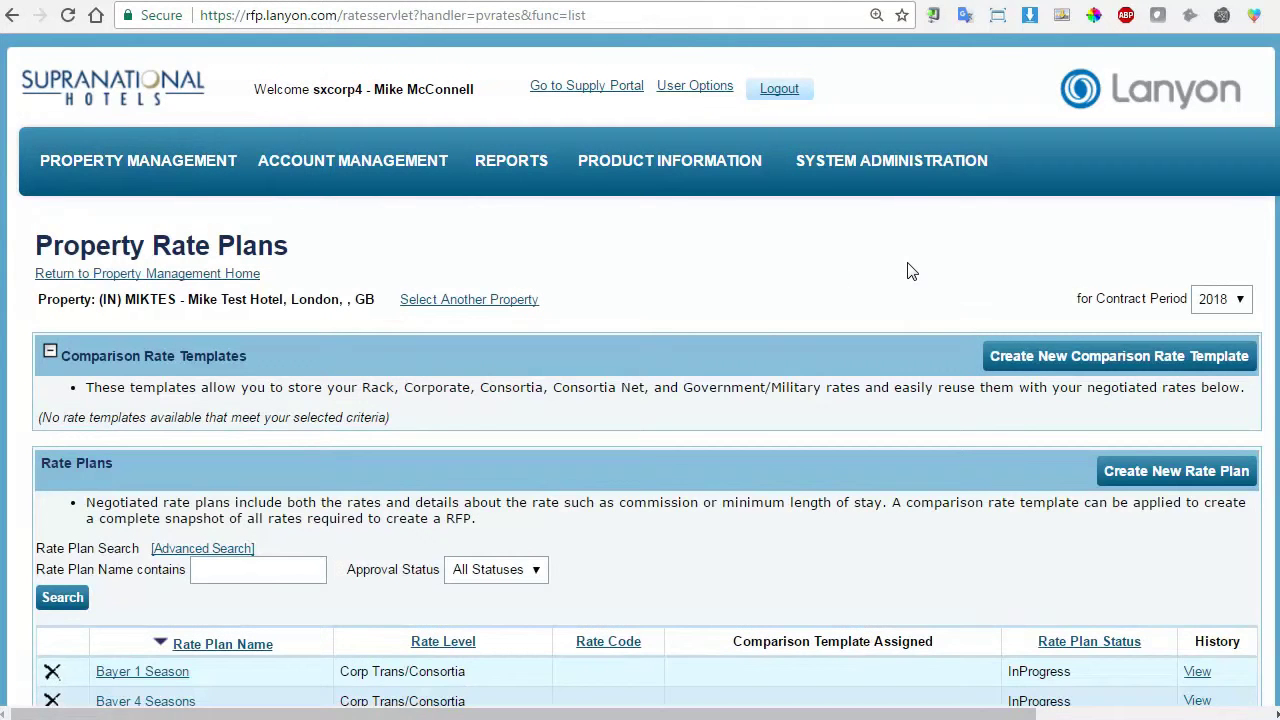
{"action": "scroll", "coordinate": [897, 268], "scroll_direction": "down", "scroll_amount": 1}
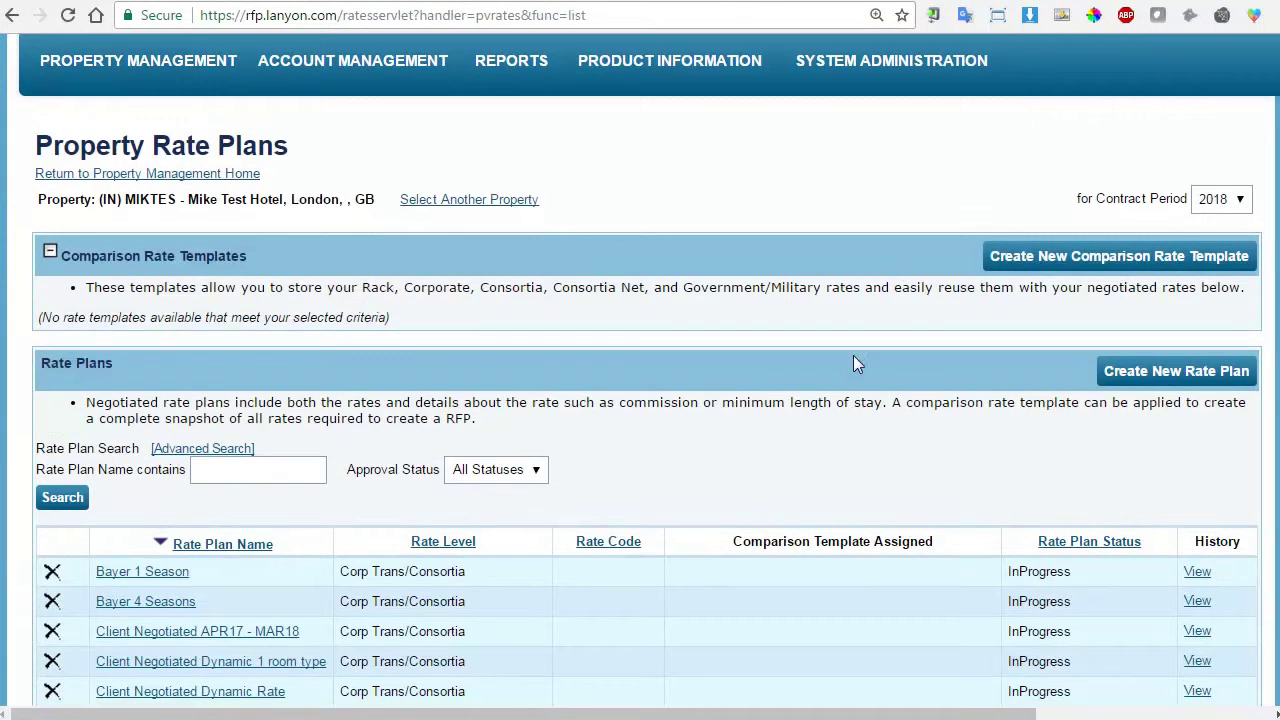
{"action": "scroll", "coordinate": [824, 430], "scroll_direction": "down", "scroll_amount": 3}
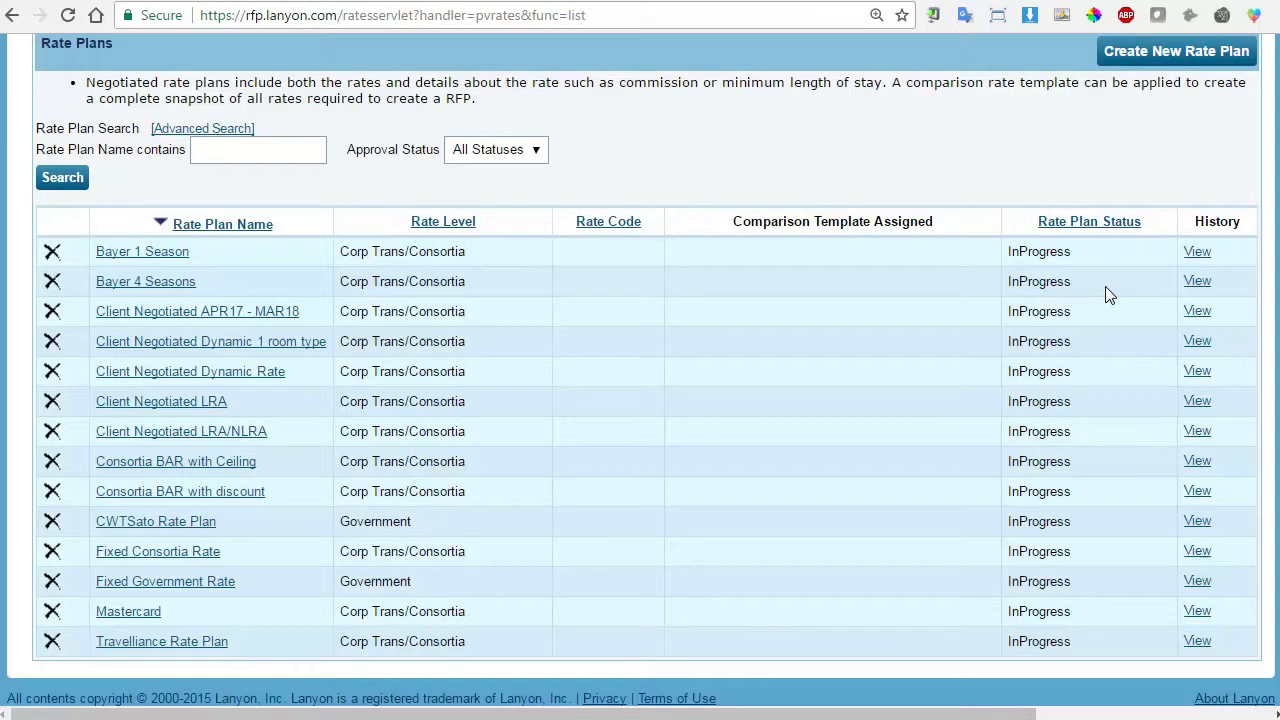
{"action": "scroll", "coordinate": [945, 363], "scroll_direction": "up", "scroll_amount": 5}
Open Property RFPs and agree to participate in RFP Training 1.
{"action": "mouse_move", "coordinate": [140, 178]}
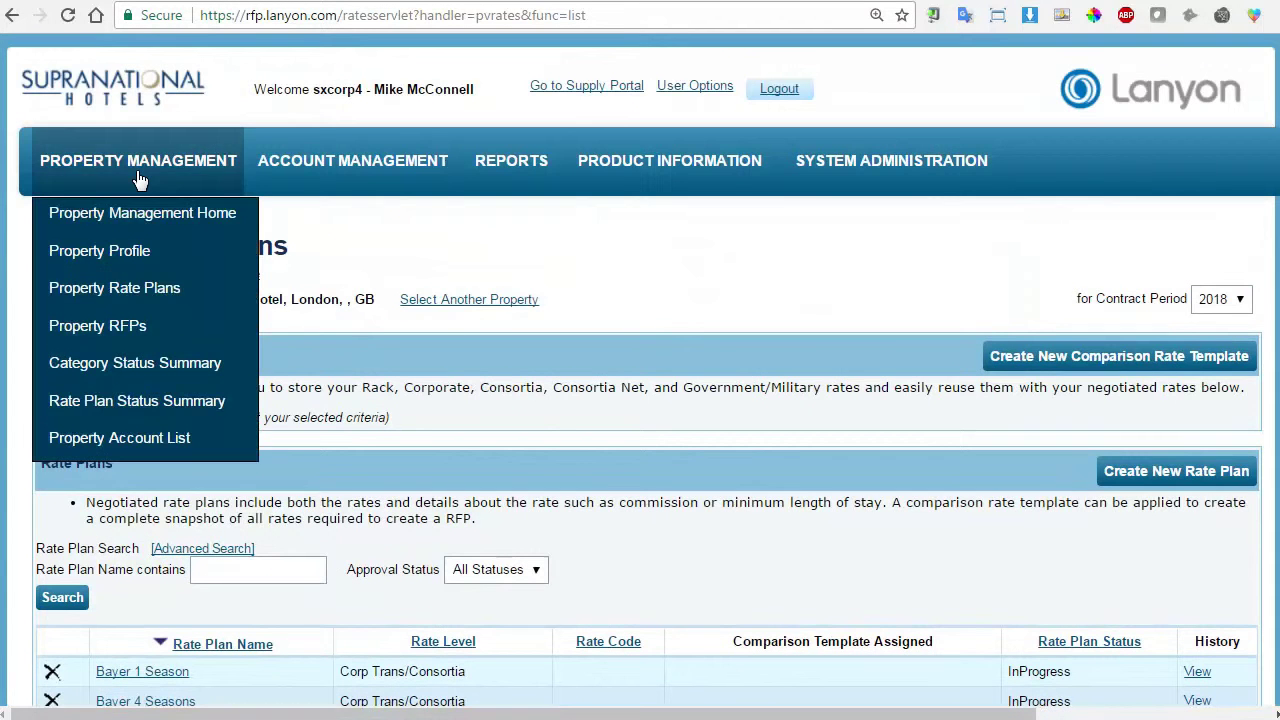
{"action": "left_click", "coordinate": [76, 325]}
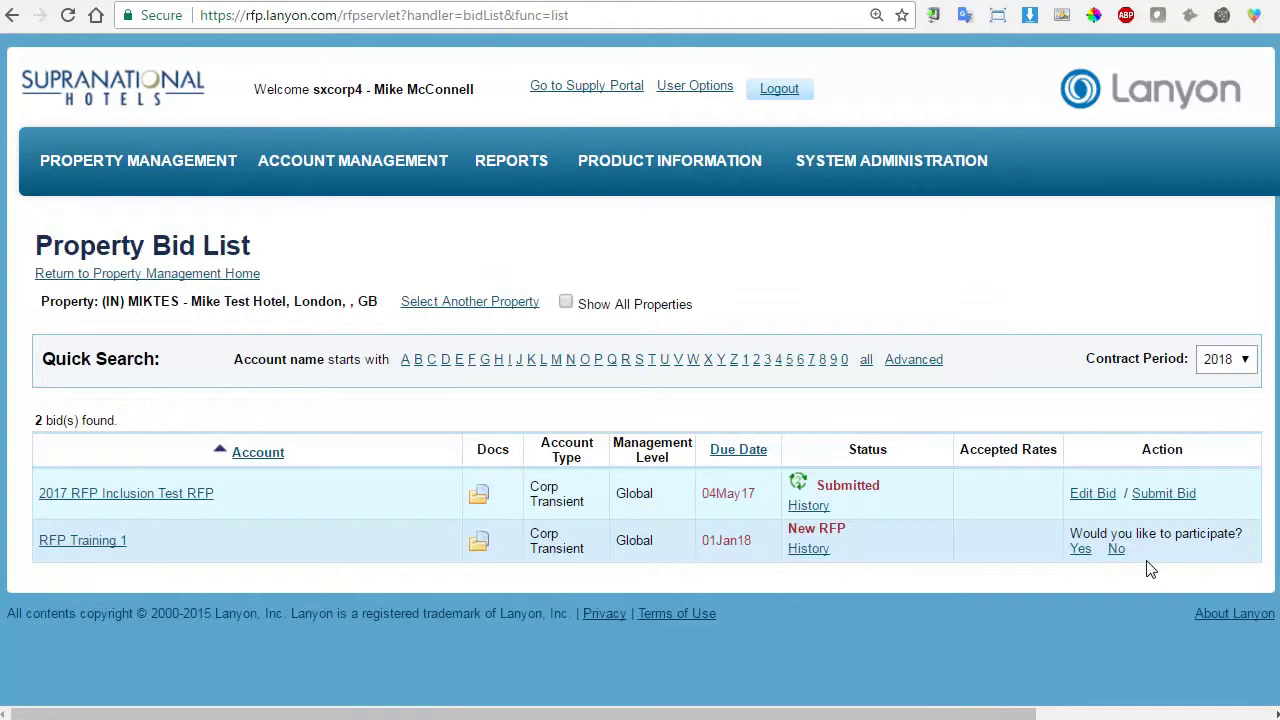
{"action": "left_click", "coordinate": [1080, 548]}
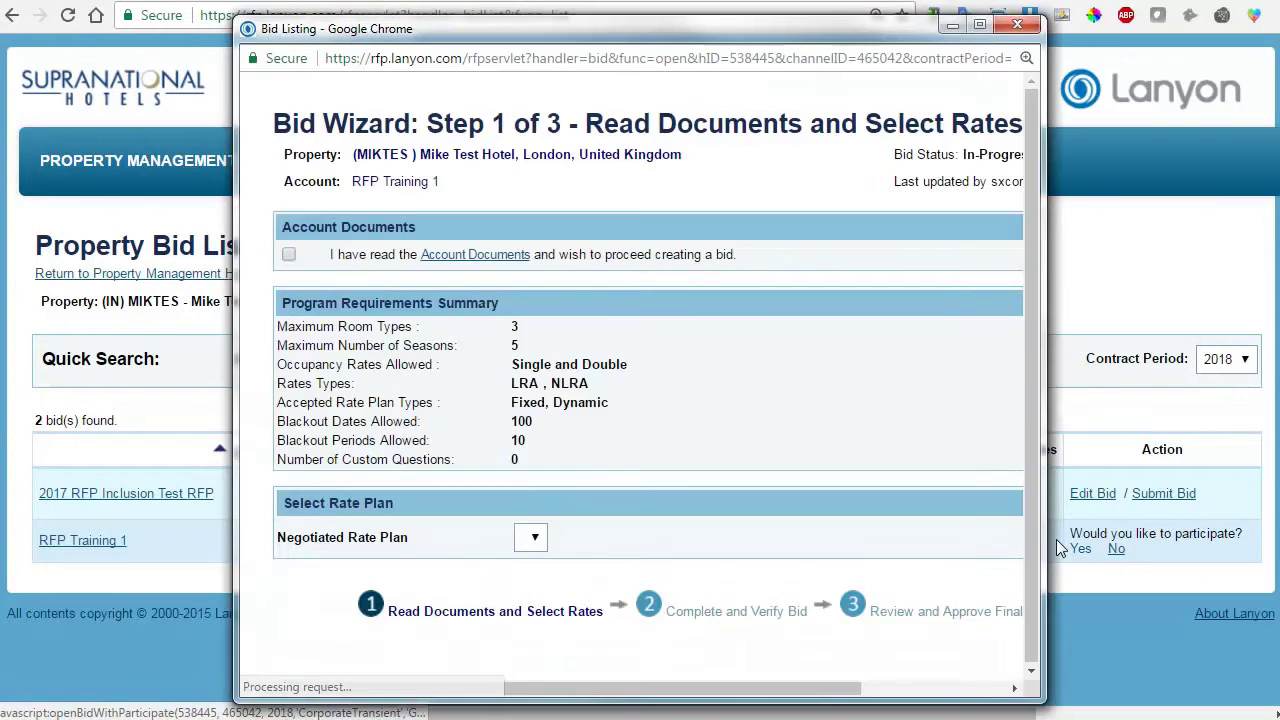
Check the Negotiated Rate Plan dropdown choices in step 1 of the bid wizard.
{"action": "left_click", "coordinate": [539, 538]}
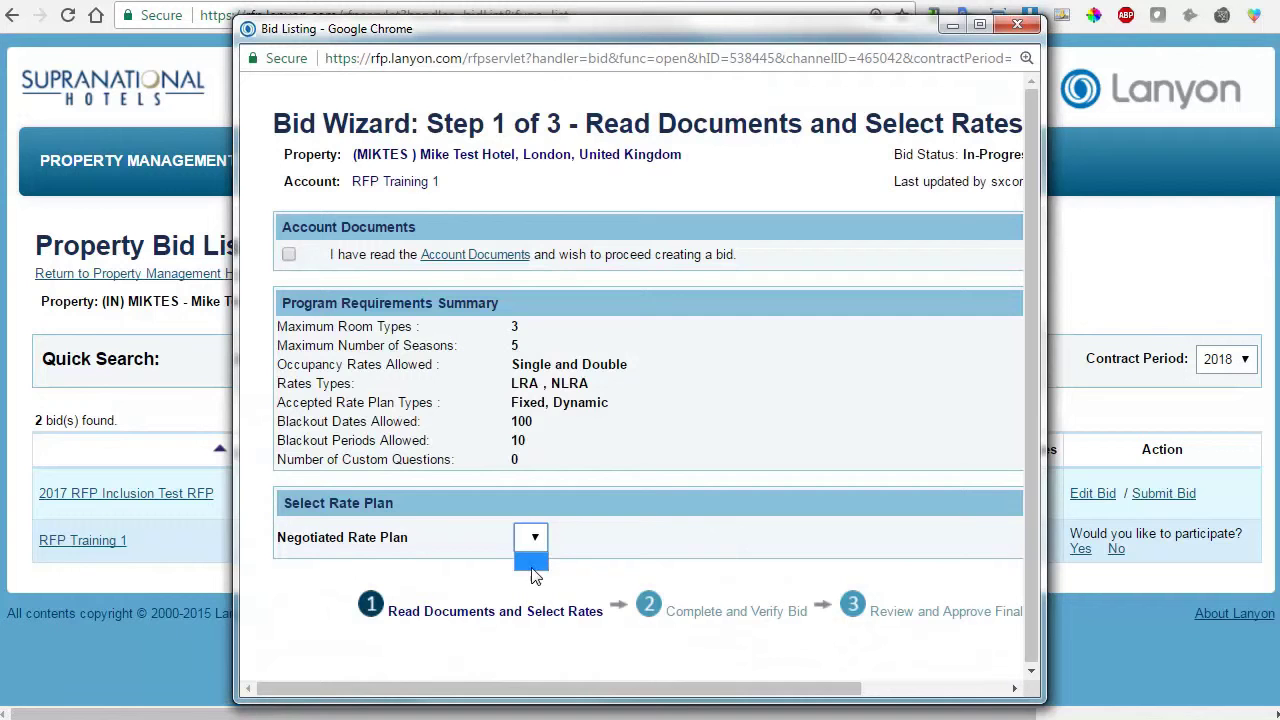
{"action": "left_click", "coordinate": [541, 538]}
{"action": "left_click", "coordinate": [546, 542]}
Close the Bid Wizard and return to the Property Rate Plans page.
{"action": "left_click", "coordinate": [1008, 28]}
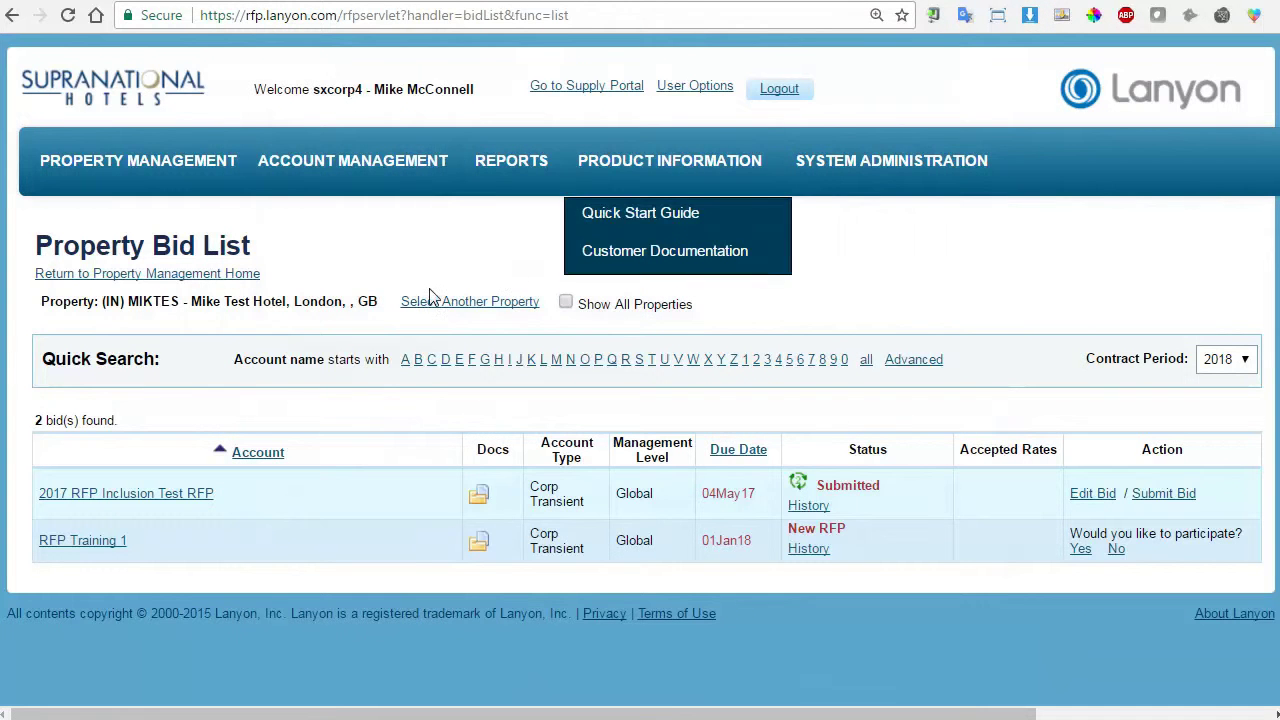
{"action": "mouse_move", "coordinate": [208, 178]}
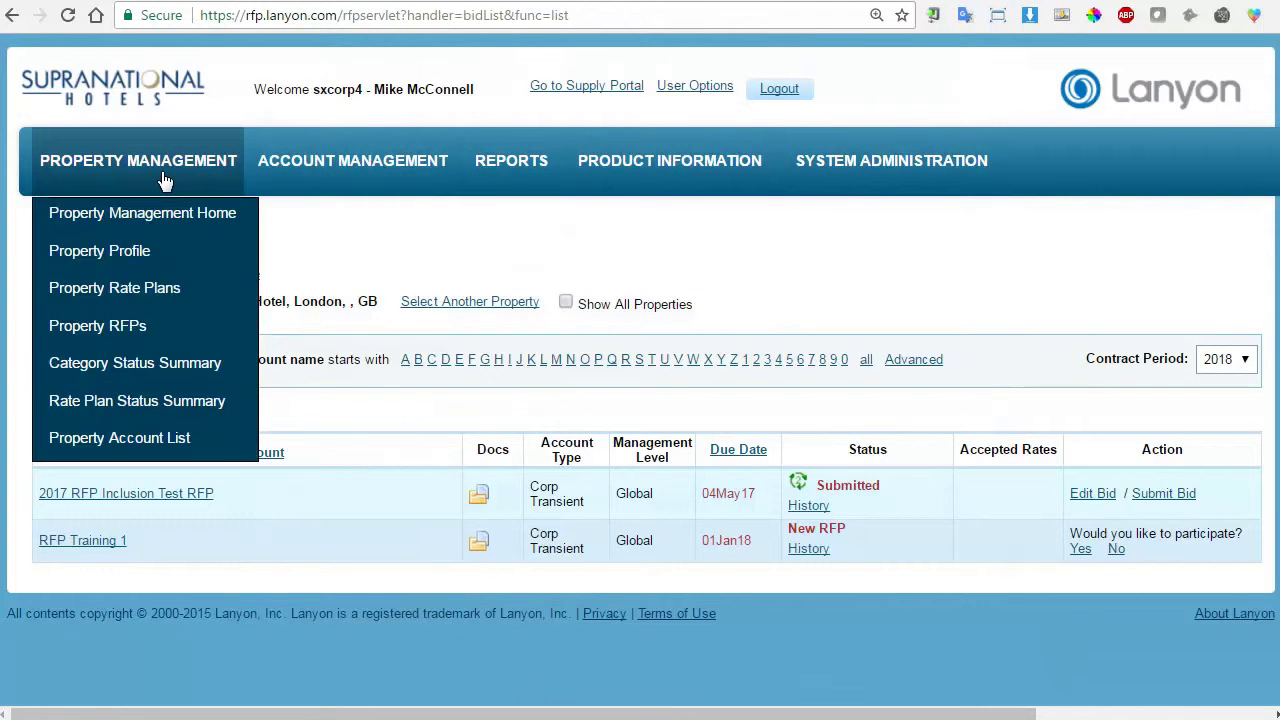
{"action": "left_click", "coordinate": [121, 287]}
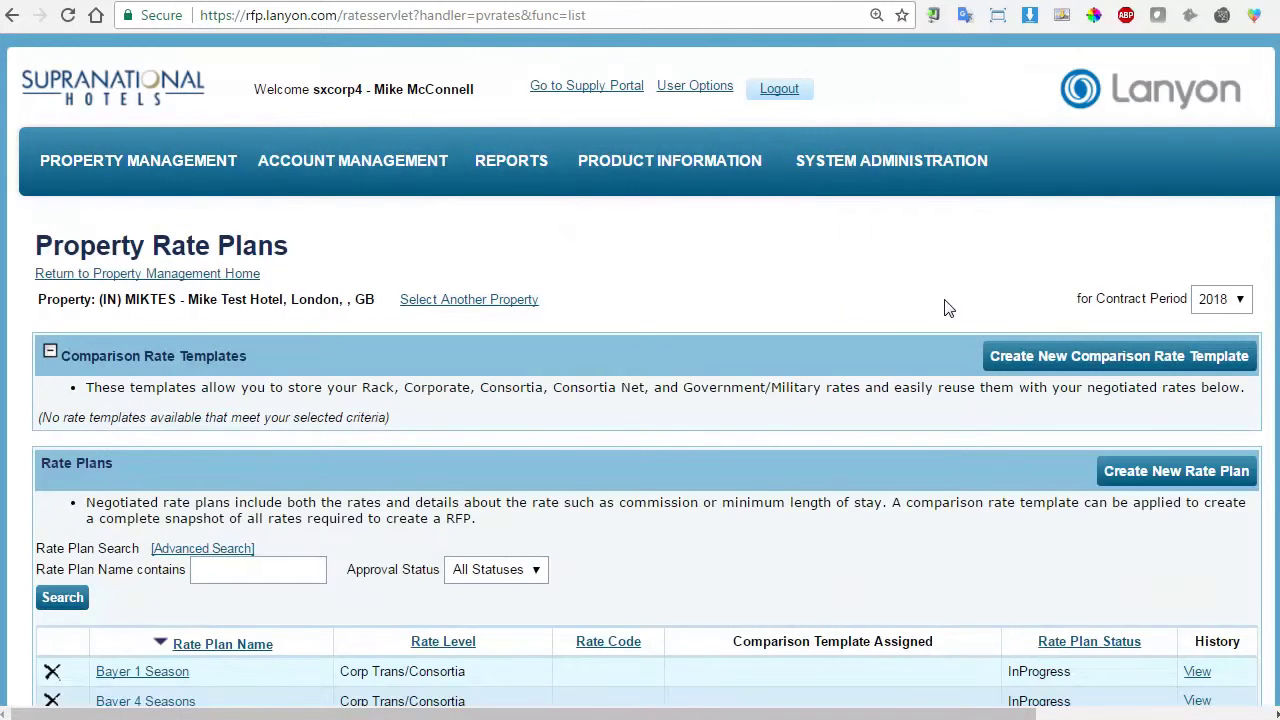
Scroll the rate plan list, highlighting the Fixed Consortia Rate InProgress status, then return to top.
{"action": "scroll", "coordinate": [880, 310], "scroll_direction": "down", "scroll_amount": 4}
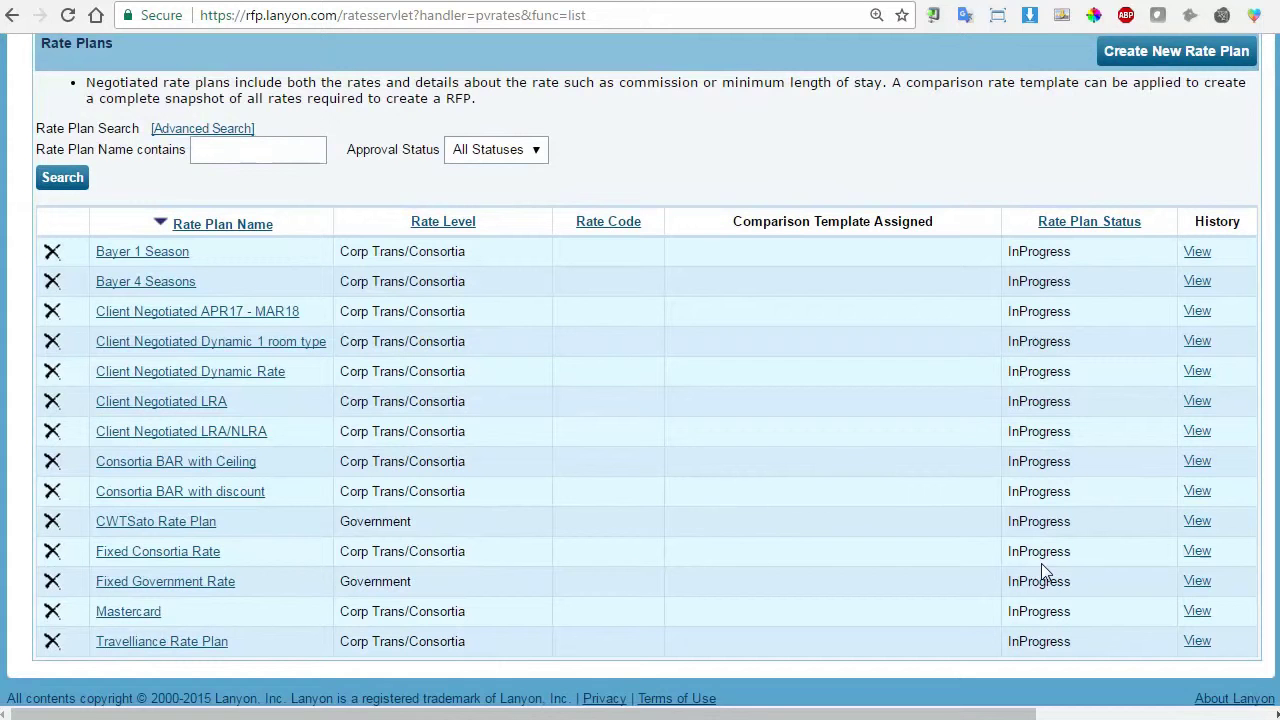
{"action": "left_click_drag", "start_coordinate": [1074, 552], "coordinate": [1001, 555]}
{"action": "left_click", "coordinate": [897, 562]}
{"action": "scroll", "coordinate": [308, 430], "scroll_direction": "up", "scroll_amount": 3}
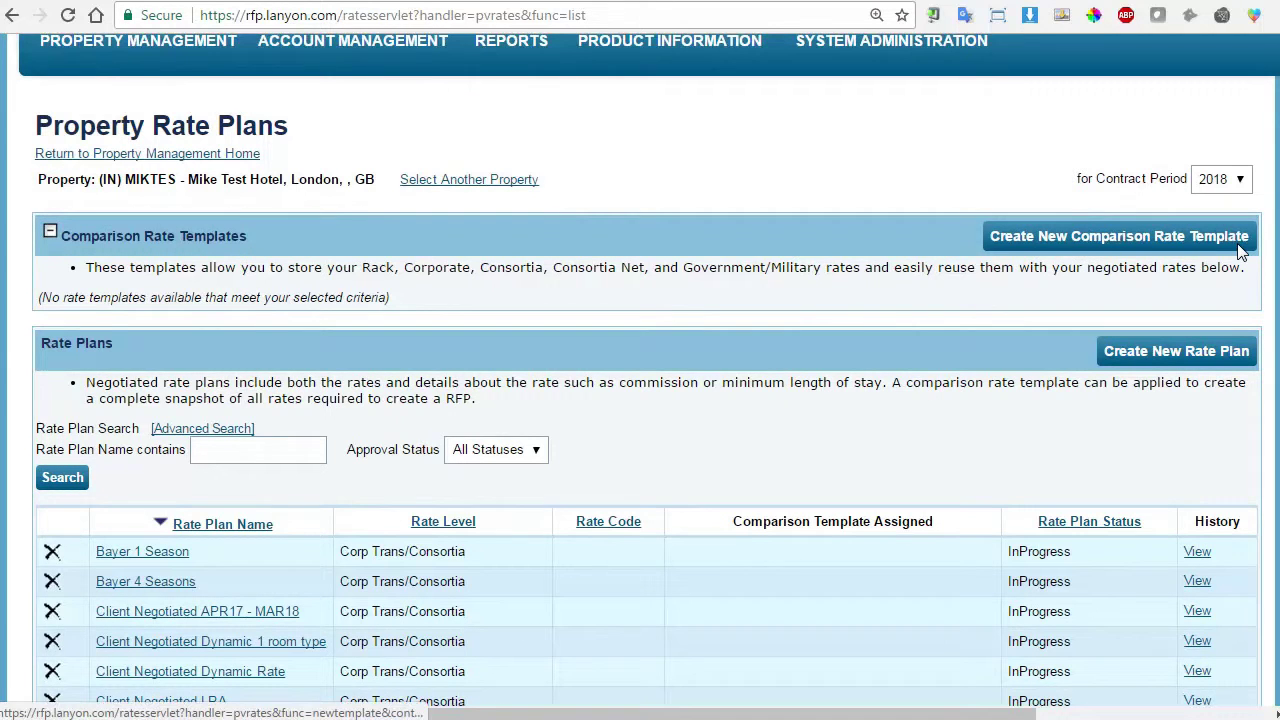
Create a comparison rate template named '2018 Consortia Template' and begin its Season 1 start date.
{"action": "left_click", "coordinate": [1166, 236]}
{"action": "left_click", "coordinate": [251, 371]}
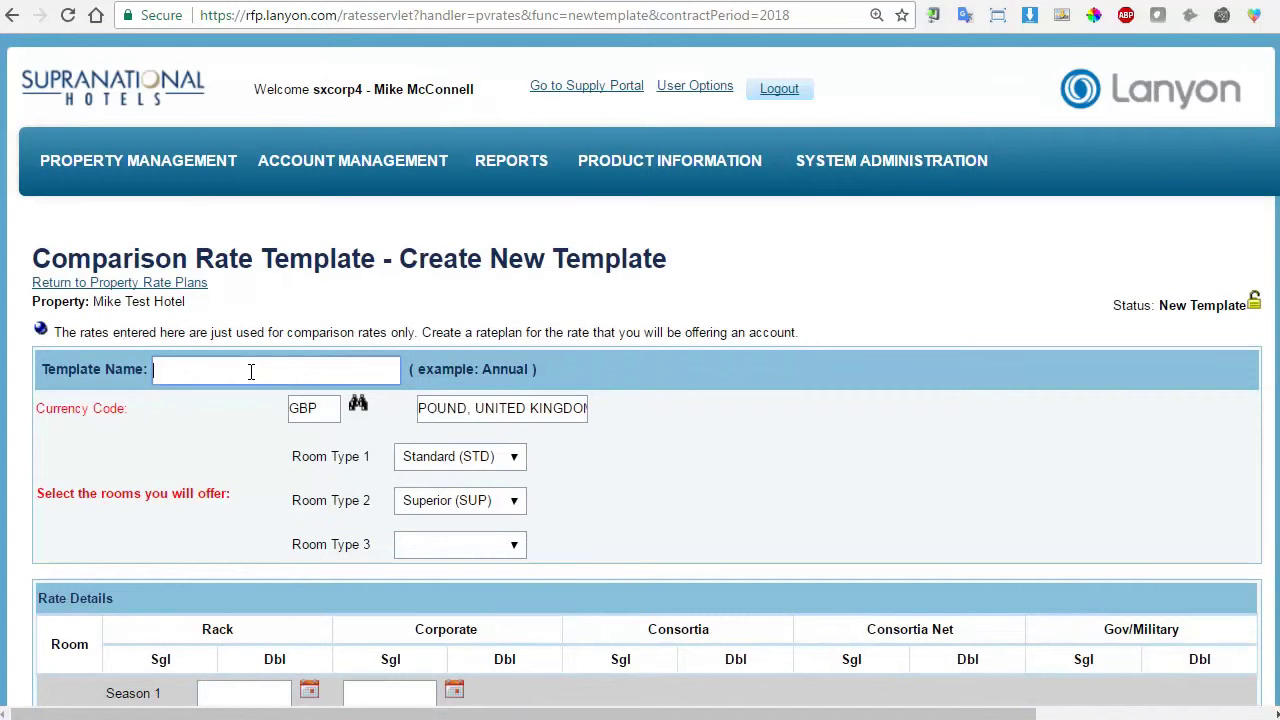
{"action": "type", "text": "2018 Consortia Template"}
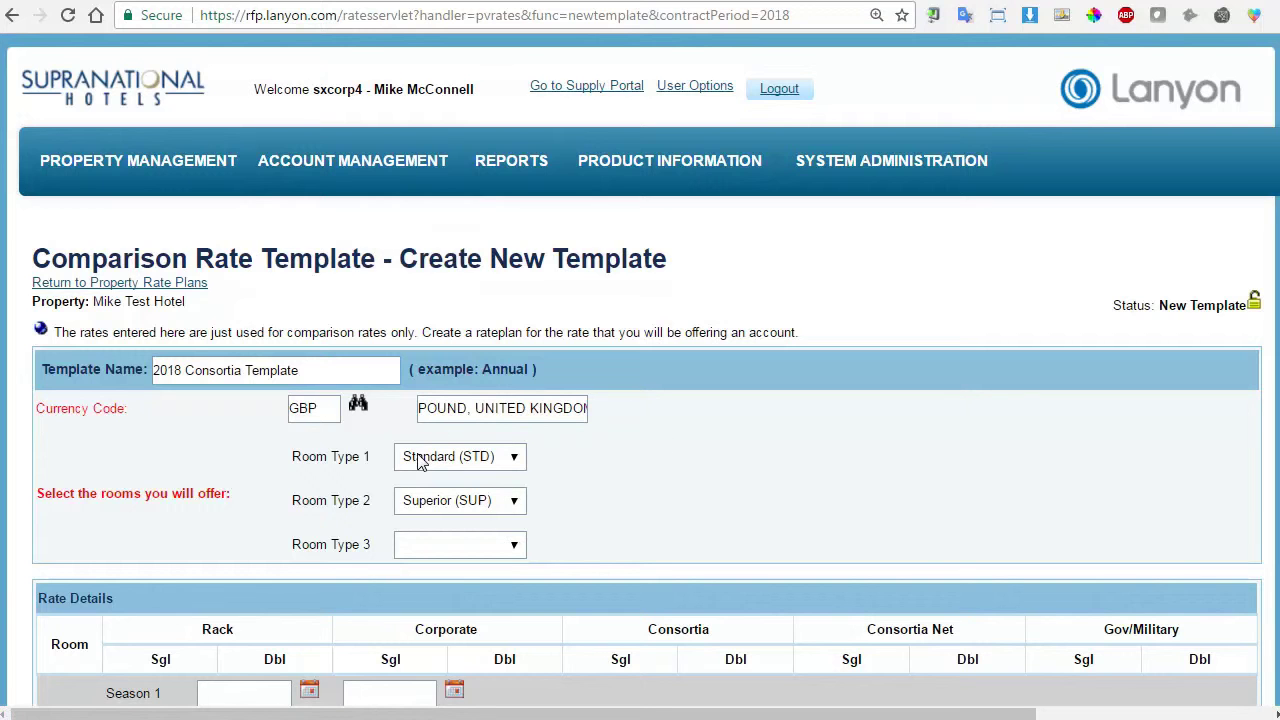
{"action": "mouse_move", "coordinate": [160, 180]}
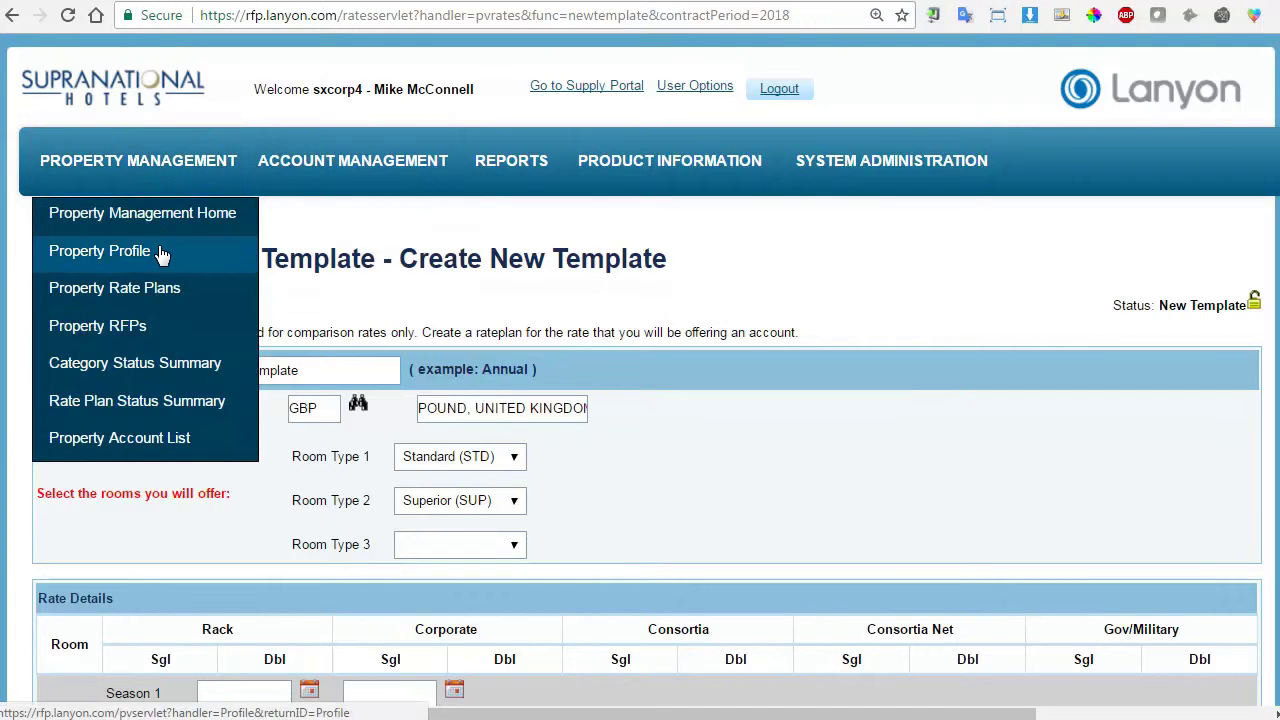
{"action": "scroll", "coordinate": [746, 424], "scroll_direction": "down", "scroll_amount": 4}
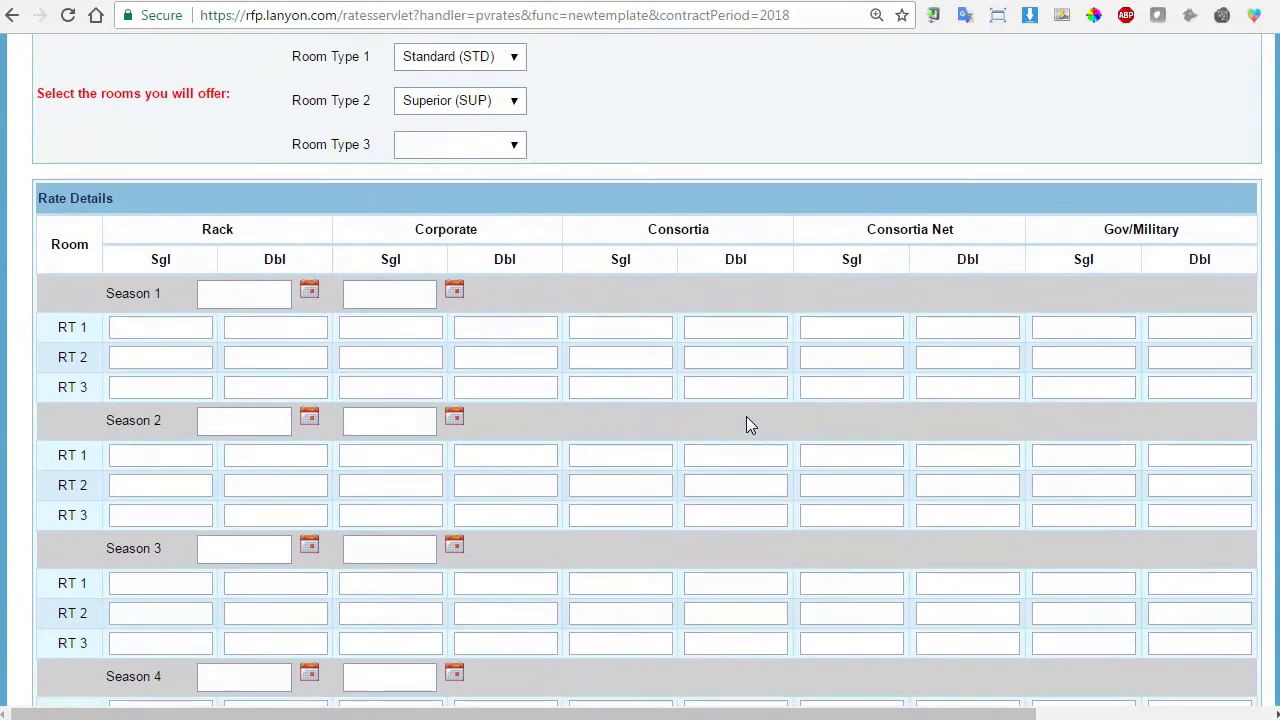
{"action": "scroll", "coordinate": [748, 424], "scroll_direction": "down", "scroll_amount": 4}
{"action": "scroll", "coordinate": [746, 416], "scroll_direction": "up", "scroll_amount": 3}
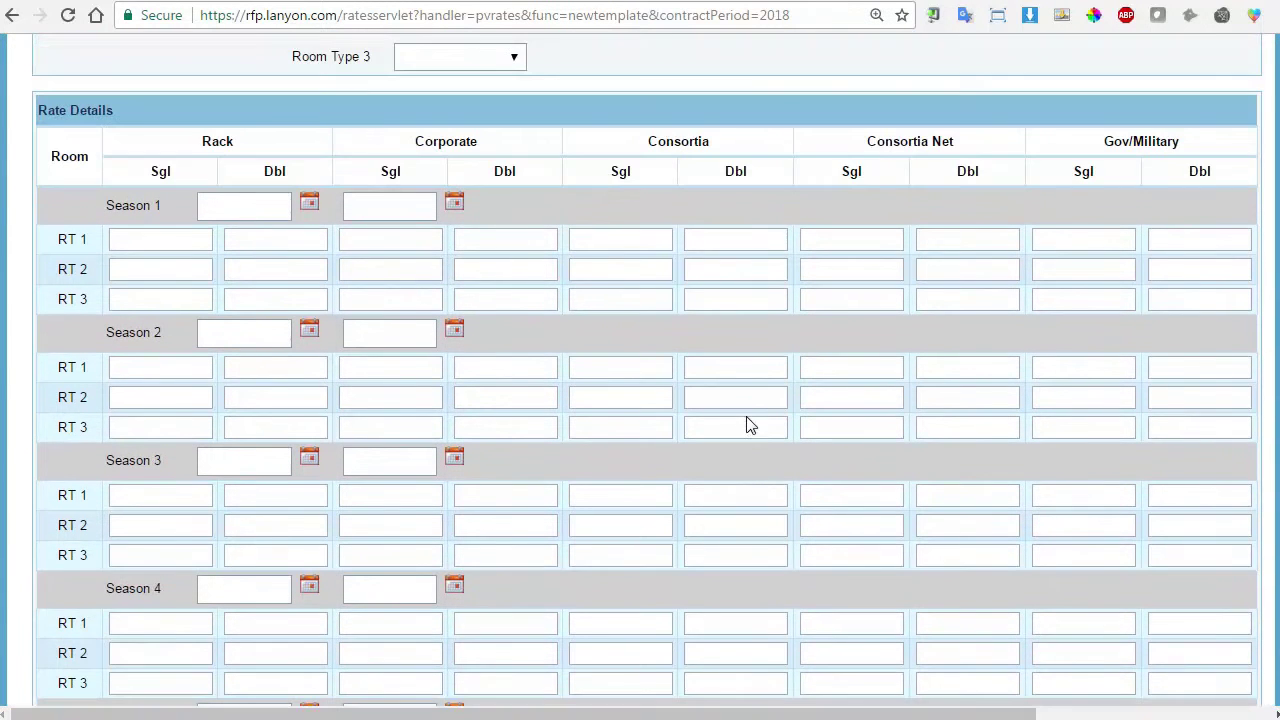
{"action": "left_click", "coordinate": [257, 211]}
Set Season 1 to run from 01Jan2018 to 31Dec2018.
{"action": "type", "text": "01"}
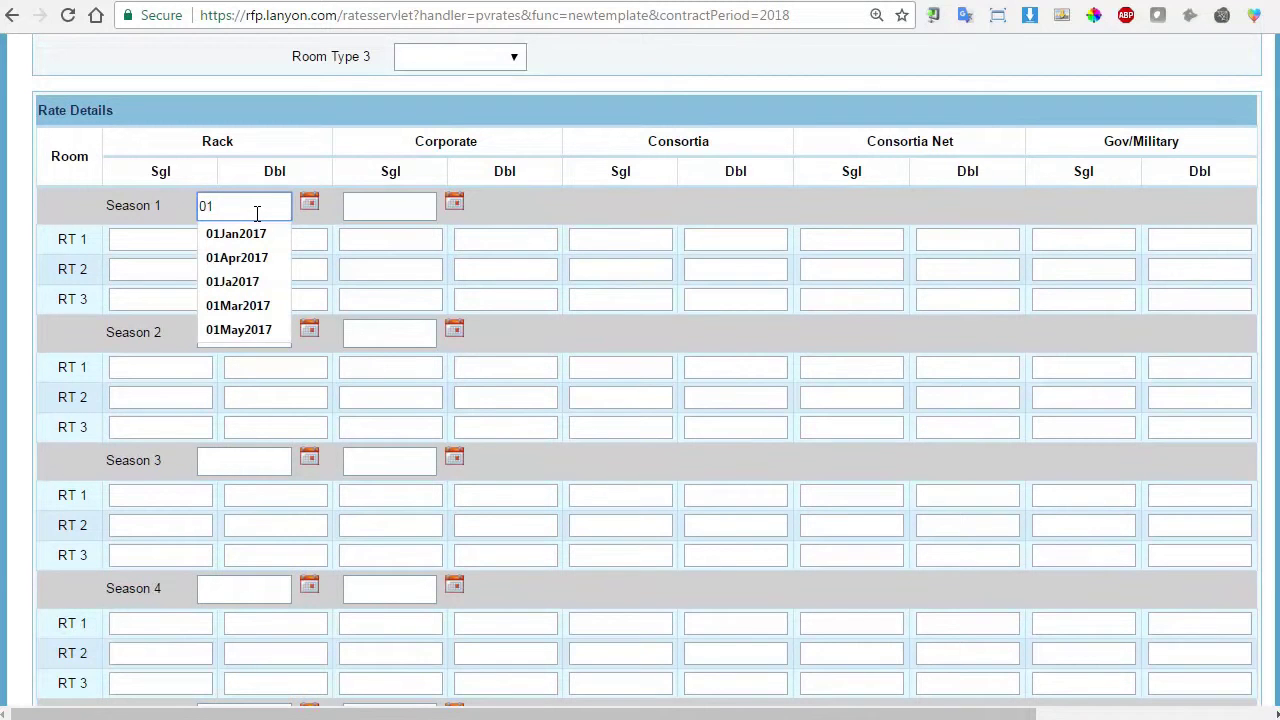
{"action": "type", "text": "jan2018"}
{"action": "key", "text": "Tab"}
{"action": "type", "text": "31"}
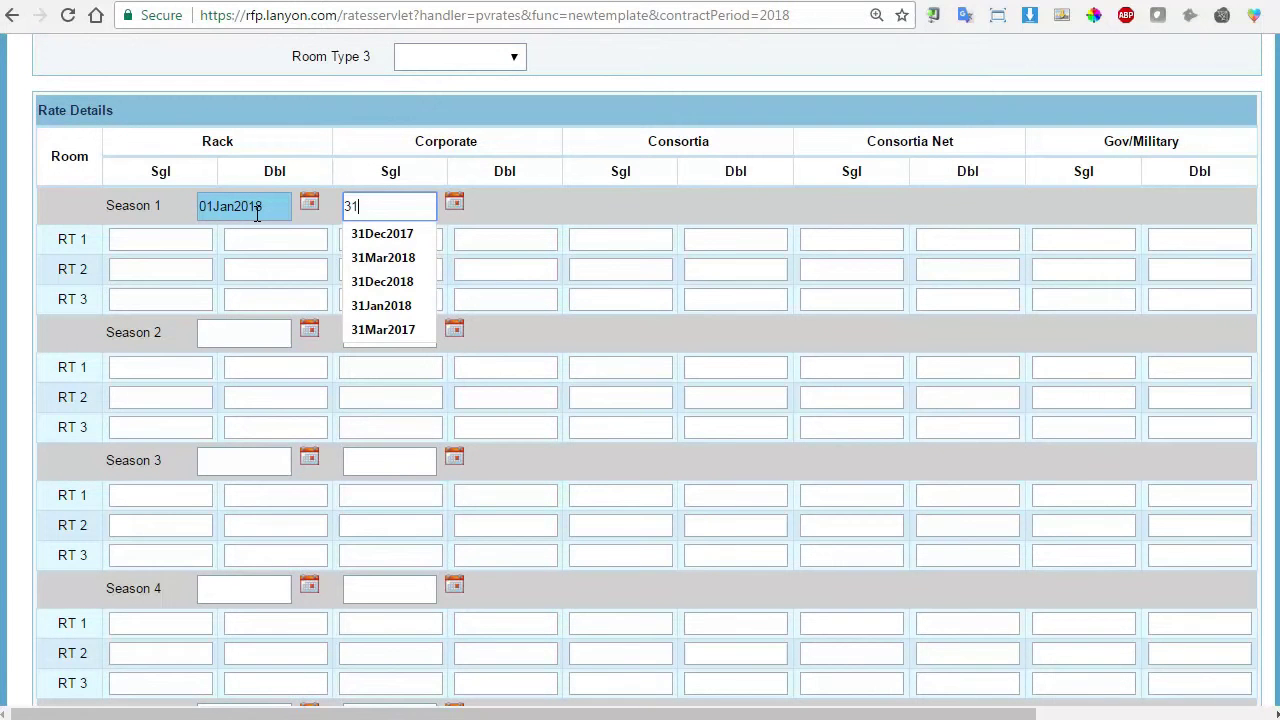
{"action": "key", "text": "Down"}
{"action": "key", "text": "Down"}
{"action": "key", "text": "Down"}
{"action": "key", "text": "Return"}
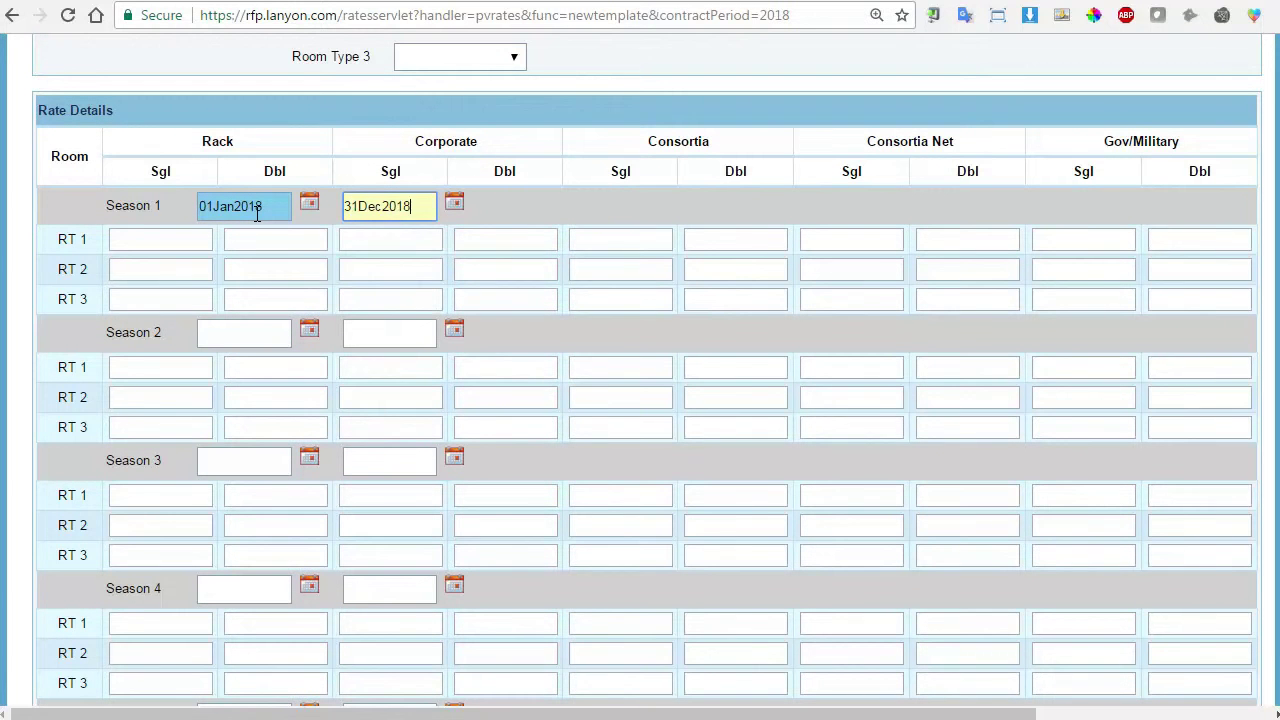
Enter RT 1 rates: Rack 600/600, Corporate 500/500, Consortia 400/400, Consortia Net 300/300, Gov/Military 200/200.
{"action": "left_click", "coordinate": [185, 236]}
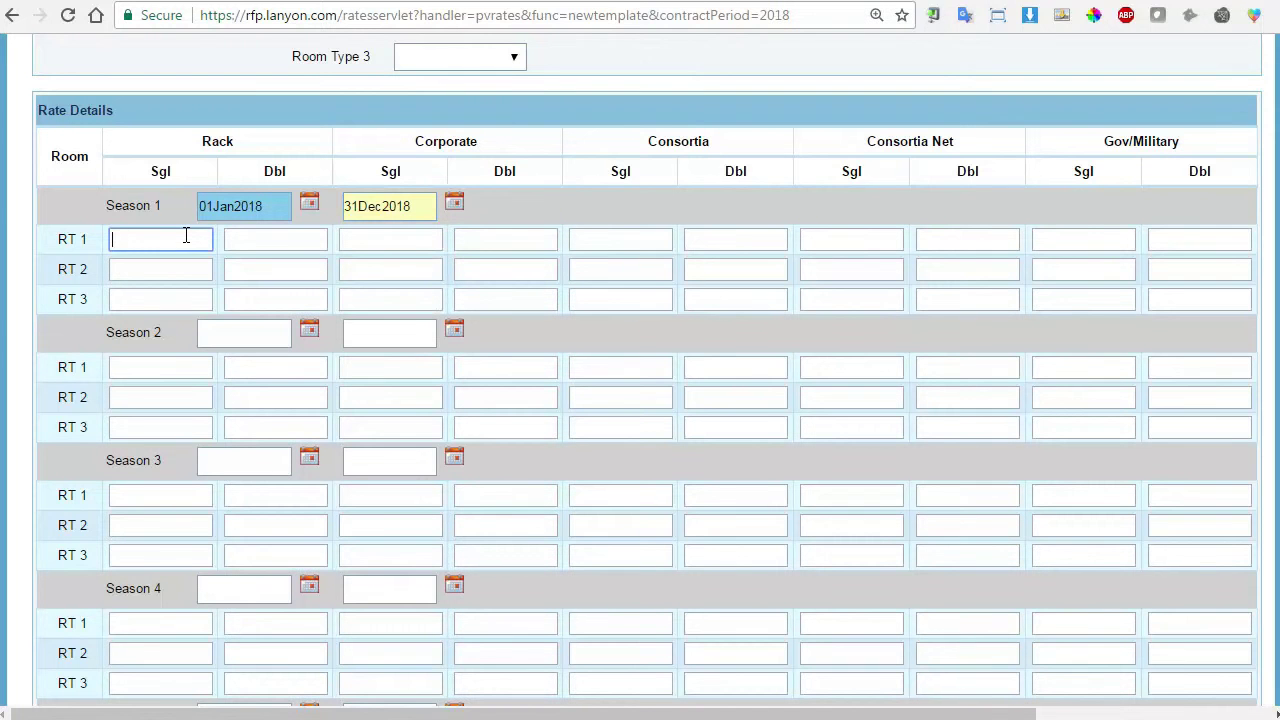
{"action": "type", "text": "600"}
{"action": "key", "text": "Tab"}
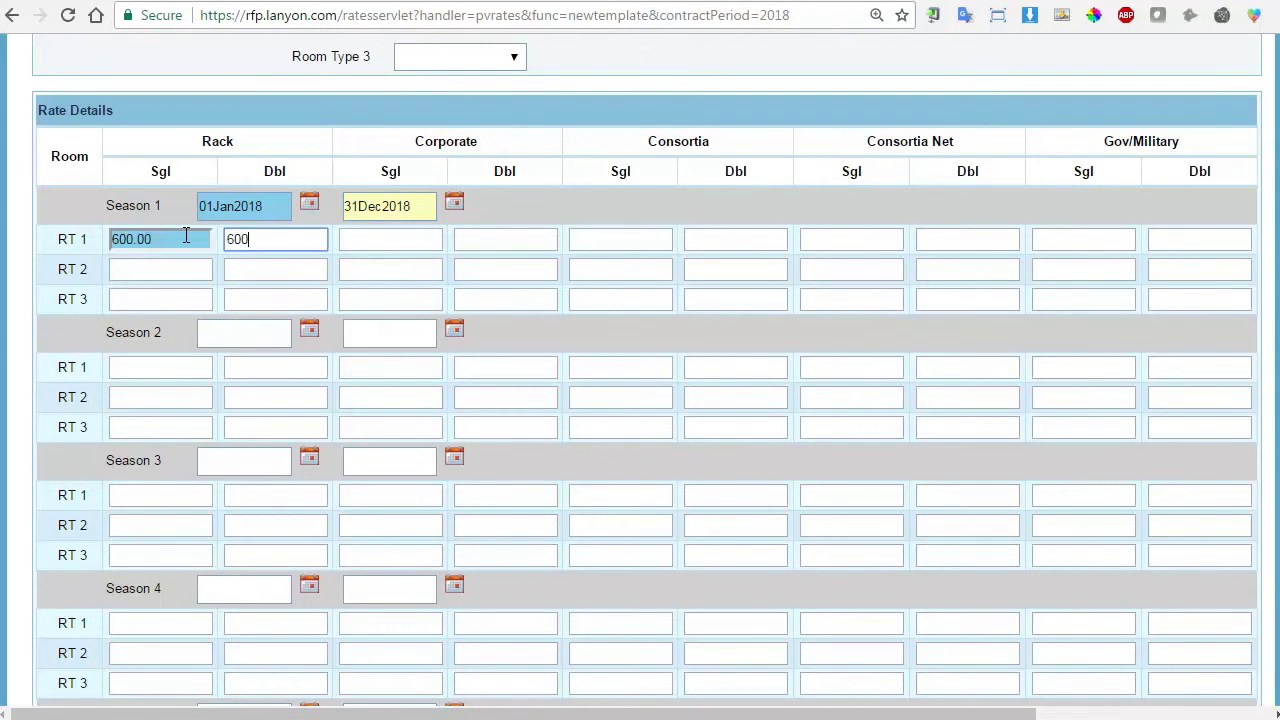
{"action": "type", "text": "600"}
{"action": "key", "text": "Tab"}
{"action": "type", "text": "500"}
{"action": "key", "text": "Tab"}
{"action": "type", "text": "500"}
{"action": "key", "text": "Tab"}
{"action": "type", "text": "400"}
{"action": "key", "text": "Tab"}
{"action": "type", "text": "400"}
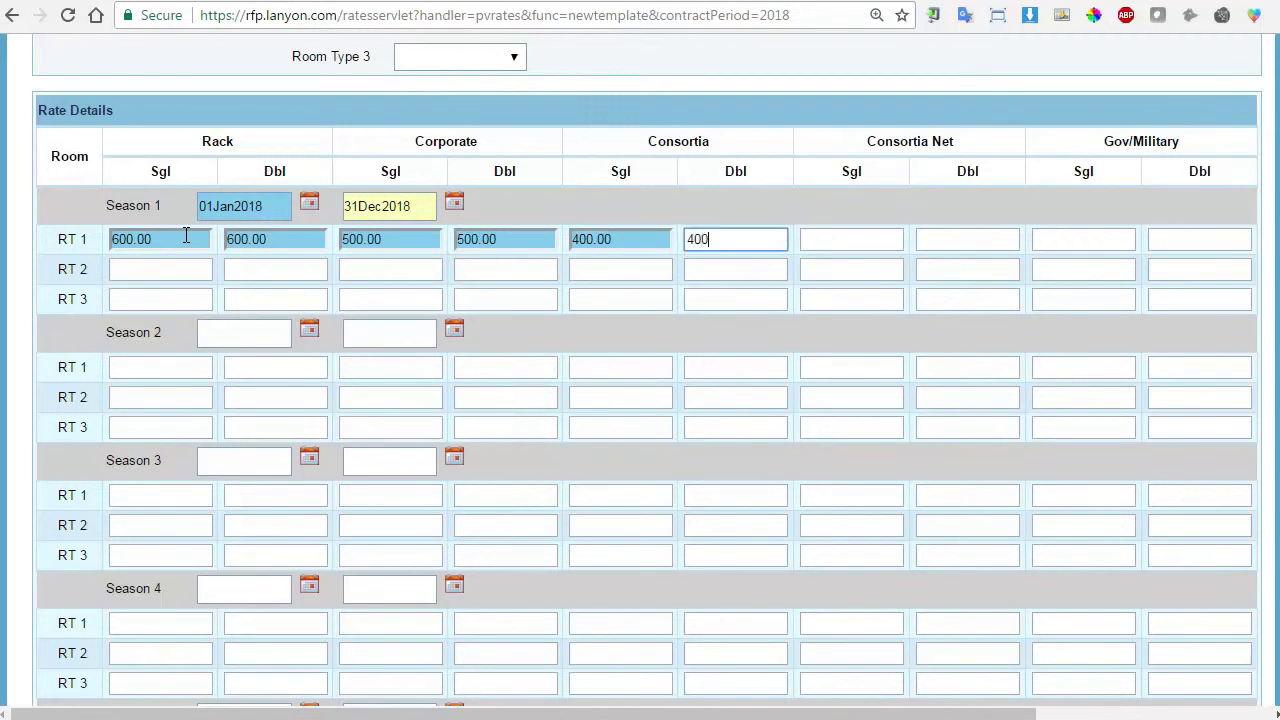
{"action": "key", "text": "Tab"}
{"action": "type", "text": "300"}
{"action": "key", "text": "Tab"}
{"action": "type", "text": "300"}
{"action": "key", "text": "Tab"}
{"action": "type", "text": "200"}
{"action": "key", "text": "Tab"}
{"action": "type", "text": "200"}
{"action": "key", "text": "Tab"}
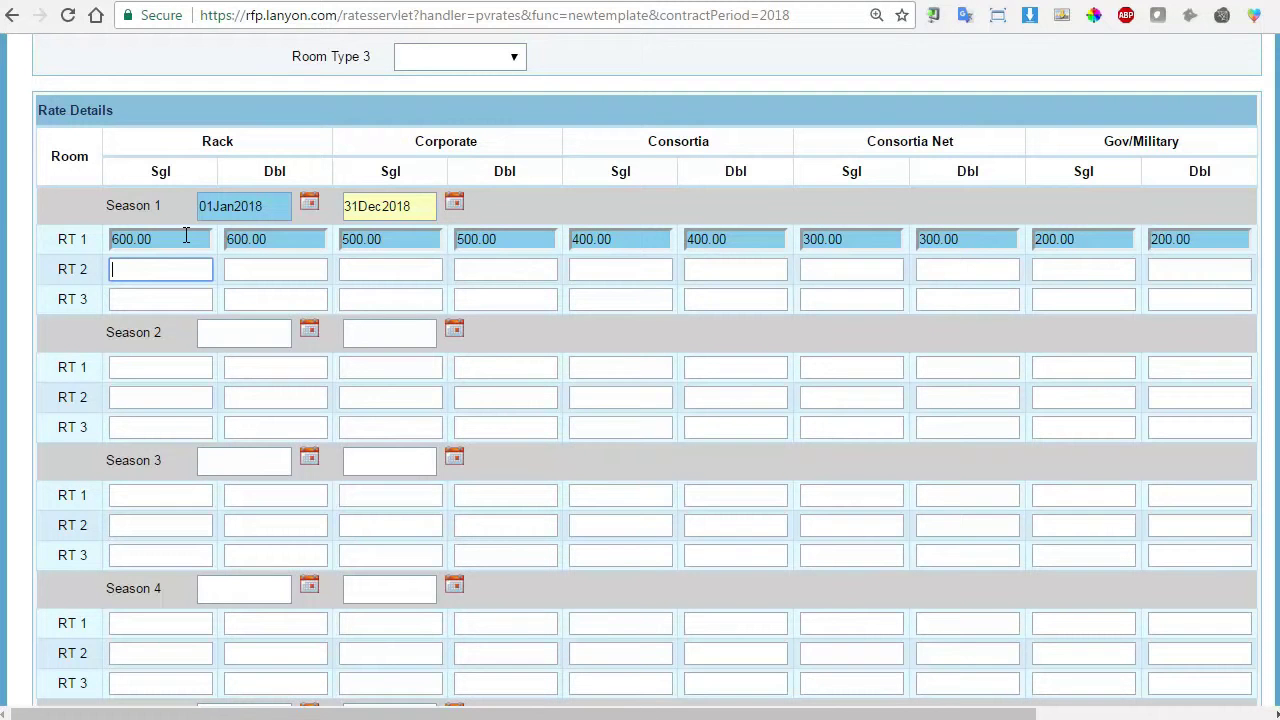
Enter RT 2 rates: Rack 7000/700, Corporate 600/600, Consortia 500/500, Consortia Net 400/400, Gov/Military 300/300.
{"action": "scroll", "coordinate": [384, 195], "scroll_direction": "up", "scroll_amount": 2}
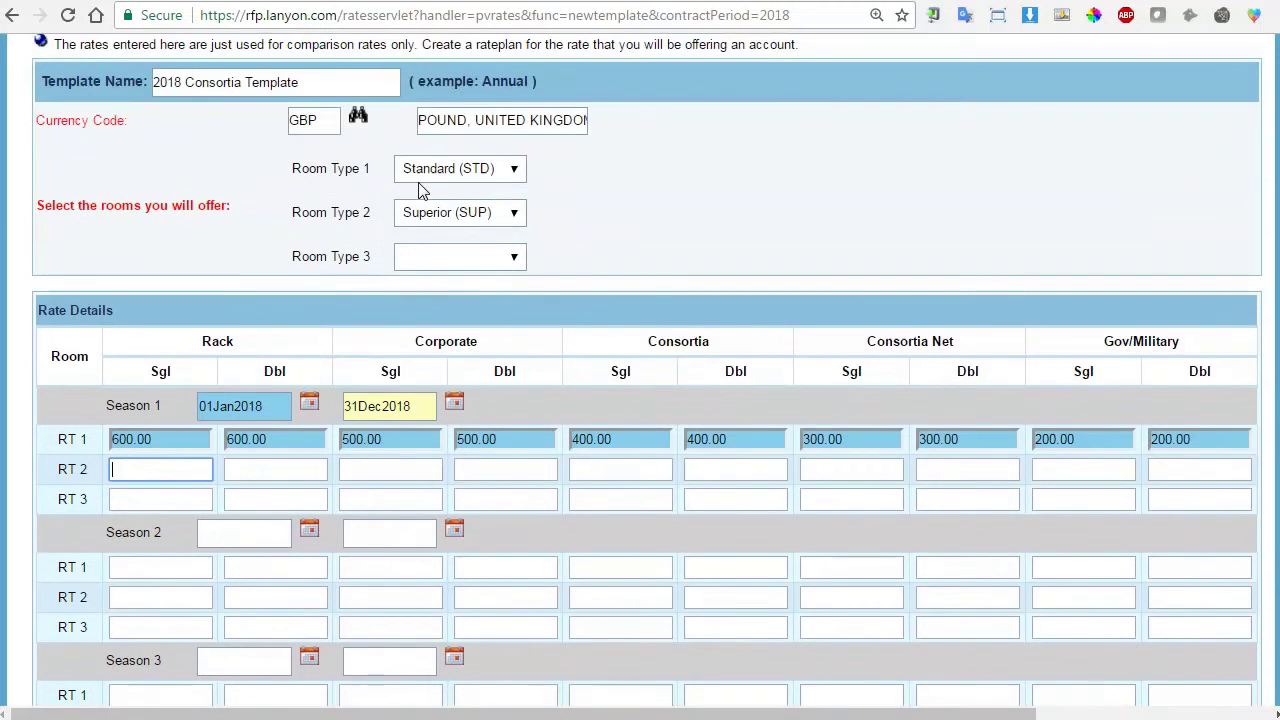
{"action": "scroll", "coordinate": [157, 363], "scroll_direction": "down", "scroll_amount": 1}
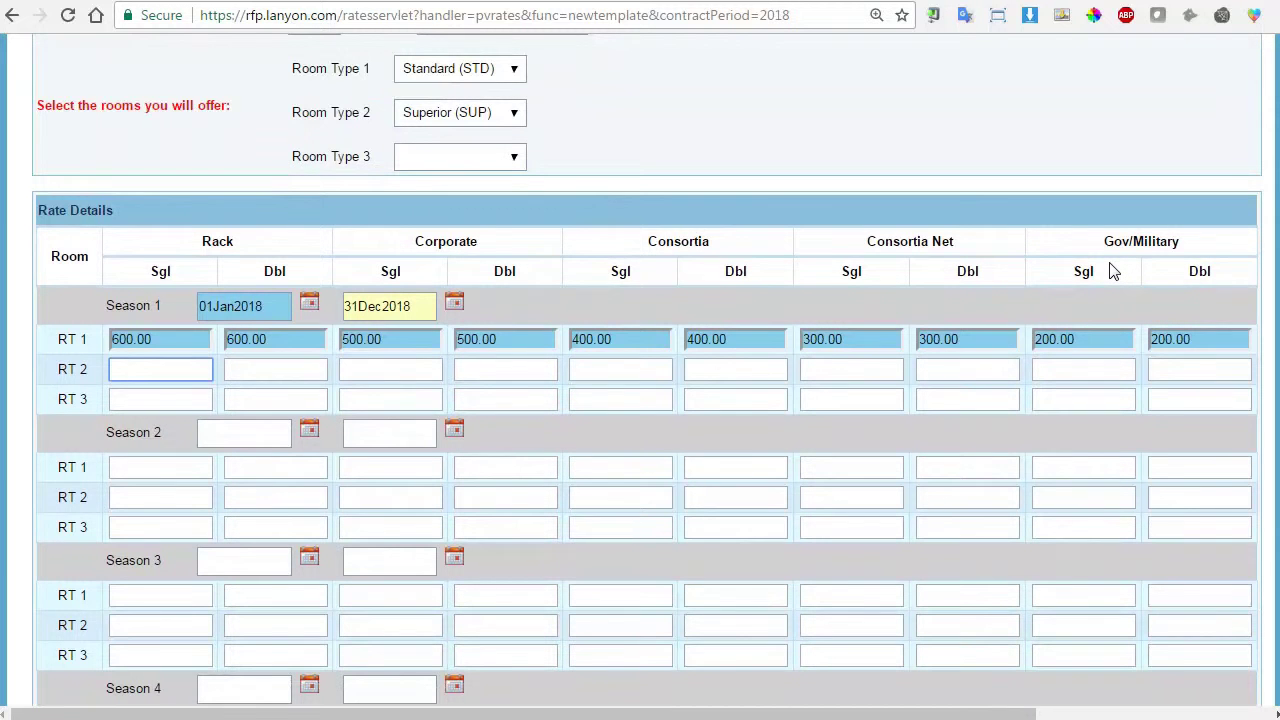
{"action": "type", "text": "7000"}
{"action": "key", "text": "Tab"}
{"action": "type", "text": "7000"}
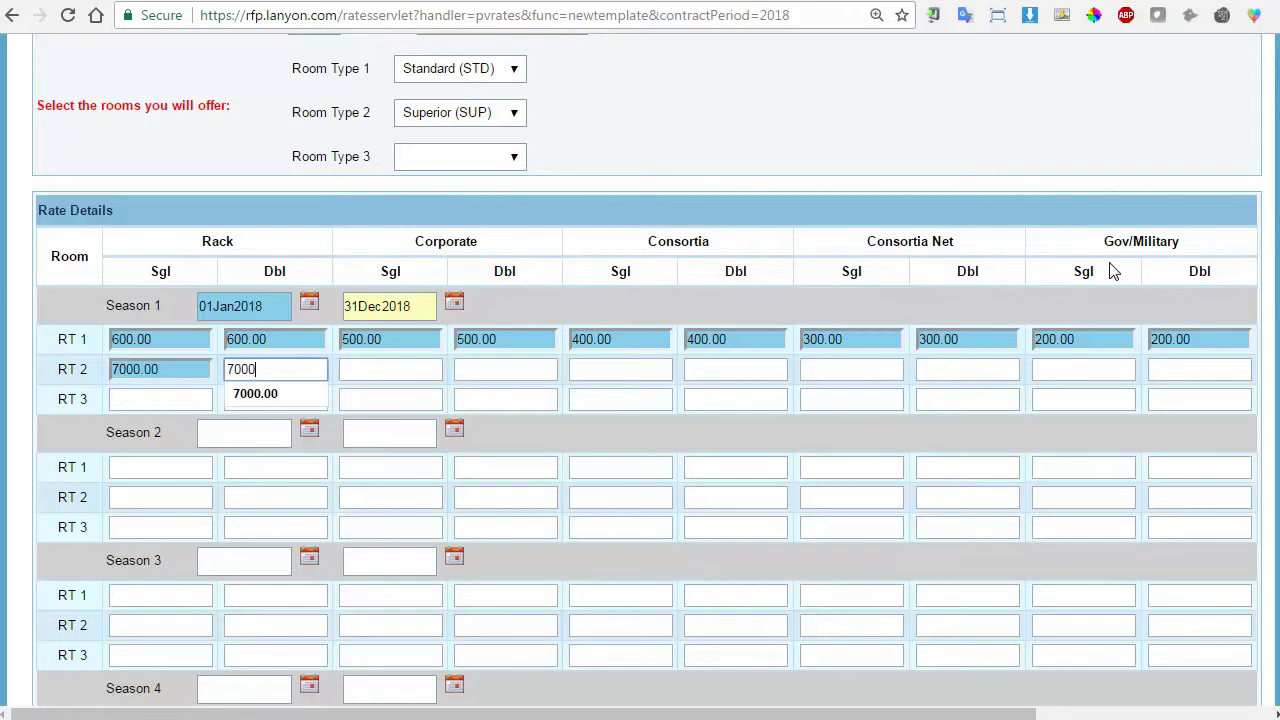
{"action": "key", "text": "Tab"}
{"action": "key", "text": "shift+Tab"}
{"action": "type", "text": "700"}
{"action": "key", "text": "Tab"}
{"action": "type", "text": "600"}
{"action": "key", "text": "Tab"}
{"action": "type", "text": "6000"}
{"action": "key", "text": "Tab"}
{"action": "key", "text": "shift+Tab"}
{"action": "type", "text": "600"}
{"action": "key", "text": "Tab"}
{"action": "type", "text": "500"}
{"action": "key", "text": "Tab"}
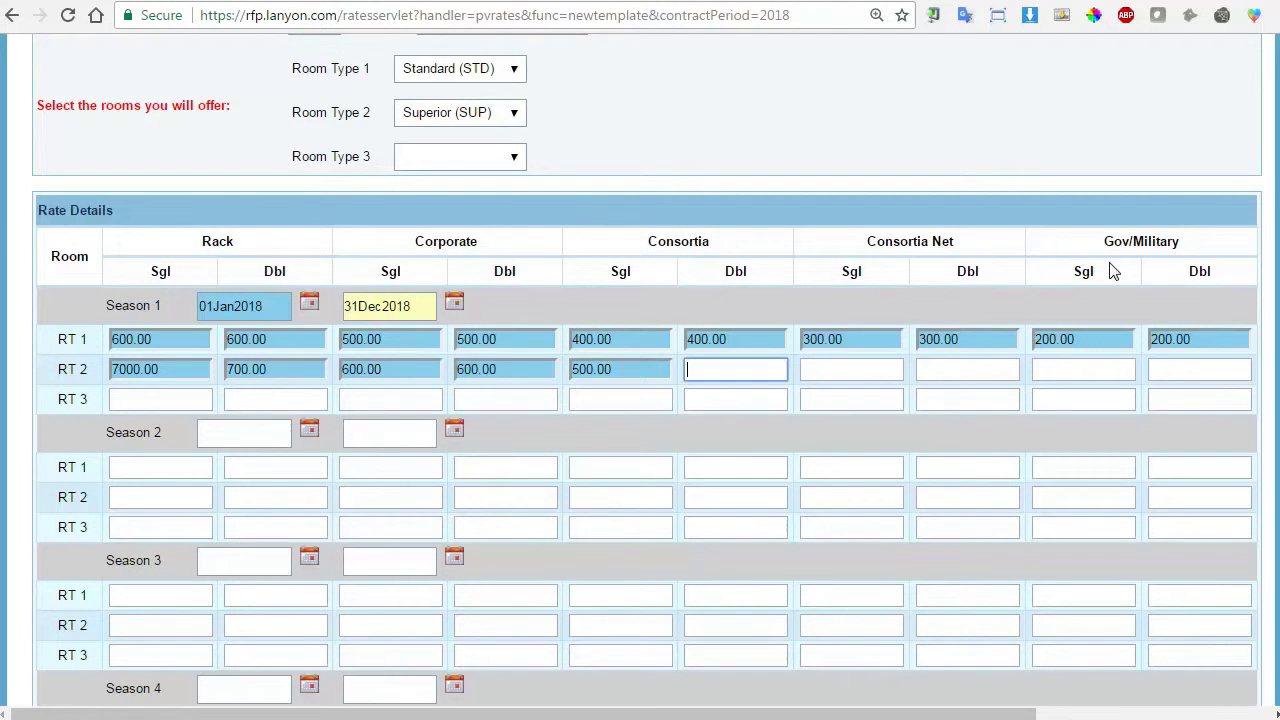
{"action": "type", "text": "500"}
{"action": "key", "text": "Tab"}
{"action": "type", "text": "400"}
{"action": "key", "text": "Tab"}
{"action": "type", "text": "400"}
{"action": "key", "text": "Tab"}
{"action": "type", "text": "300"}
{"action": "key", "text": "Tab"}
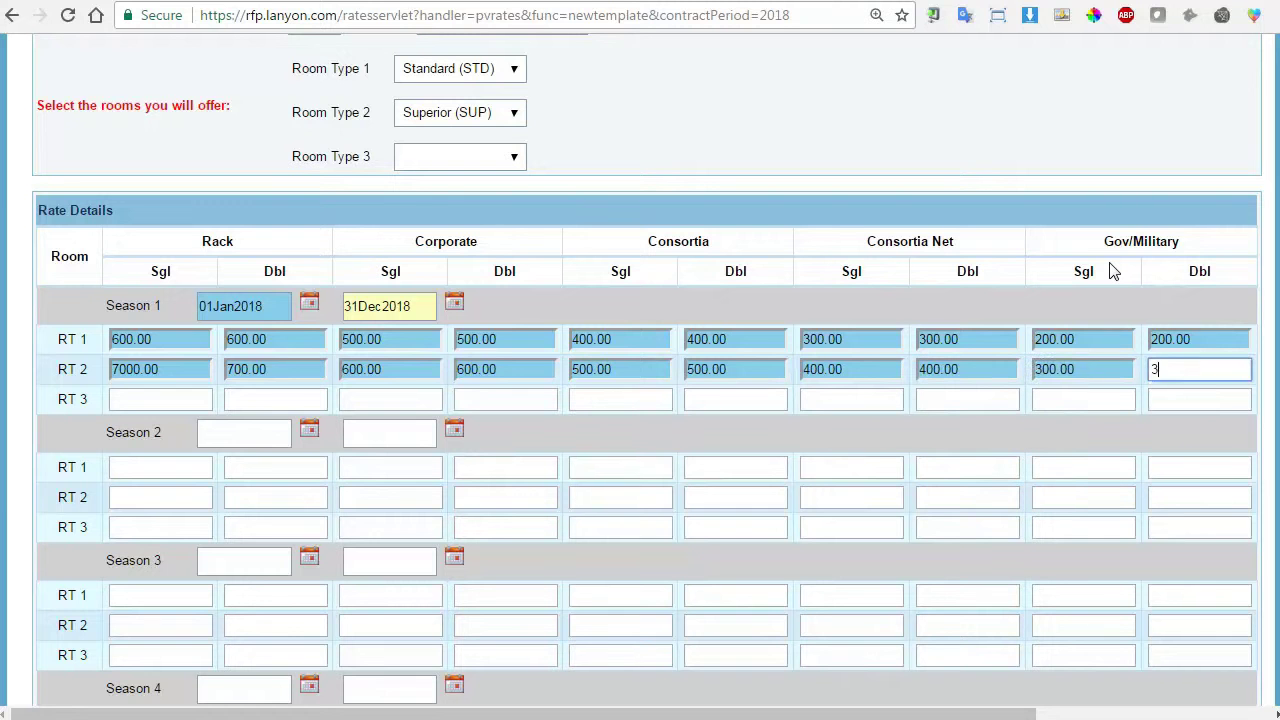
{"action": "type", "text": "300"}
{"action": "key", "text": "Tab"}
{"action": "scroll", "coordinate": [1107, 261], "scroll_direction": "down", "scroll_amount": 4}
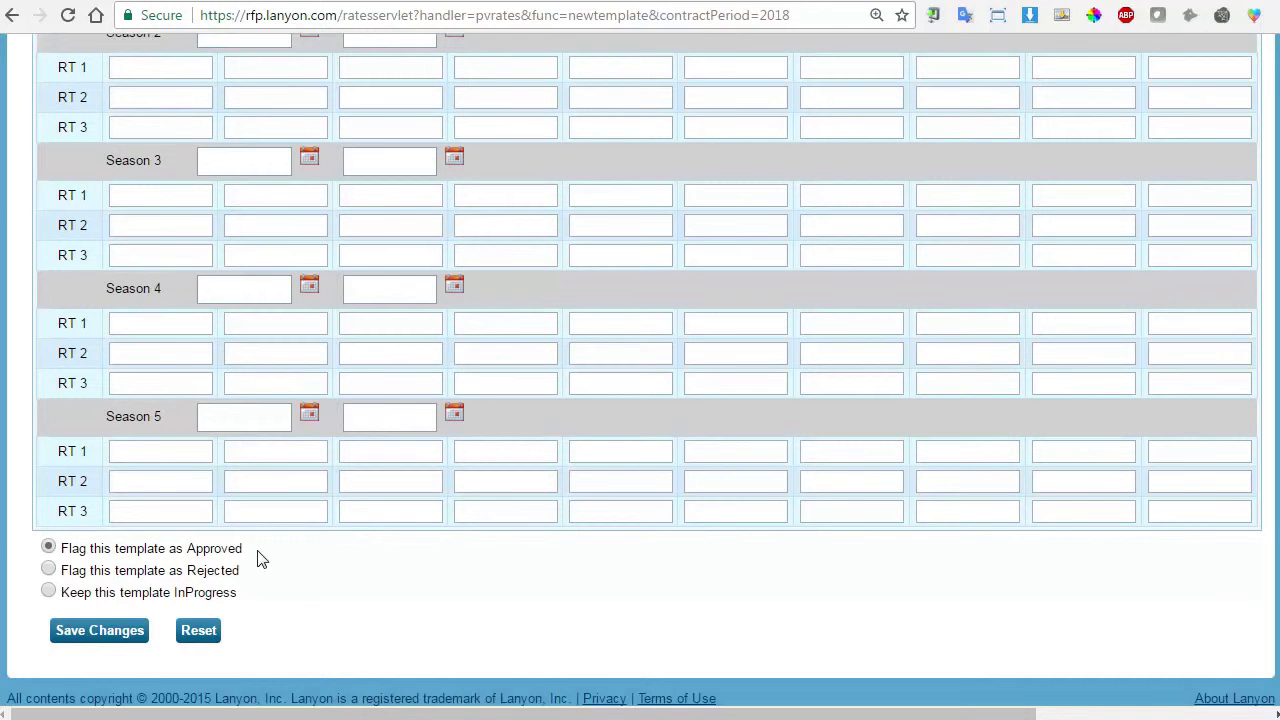
Save the 2018 Consortia Template as Approved and review it on the Property Rate Plans page.
{"action": "left_click", "coordinate": [110, 638]}
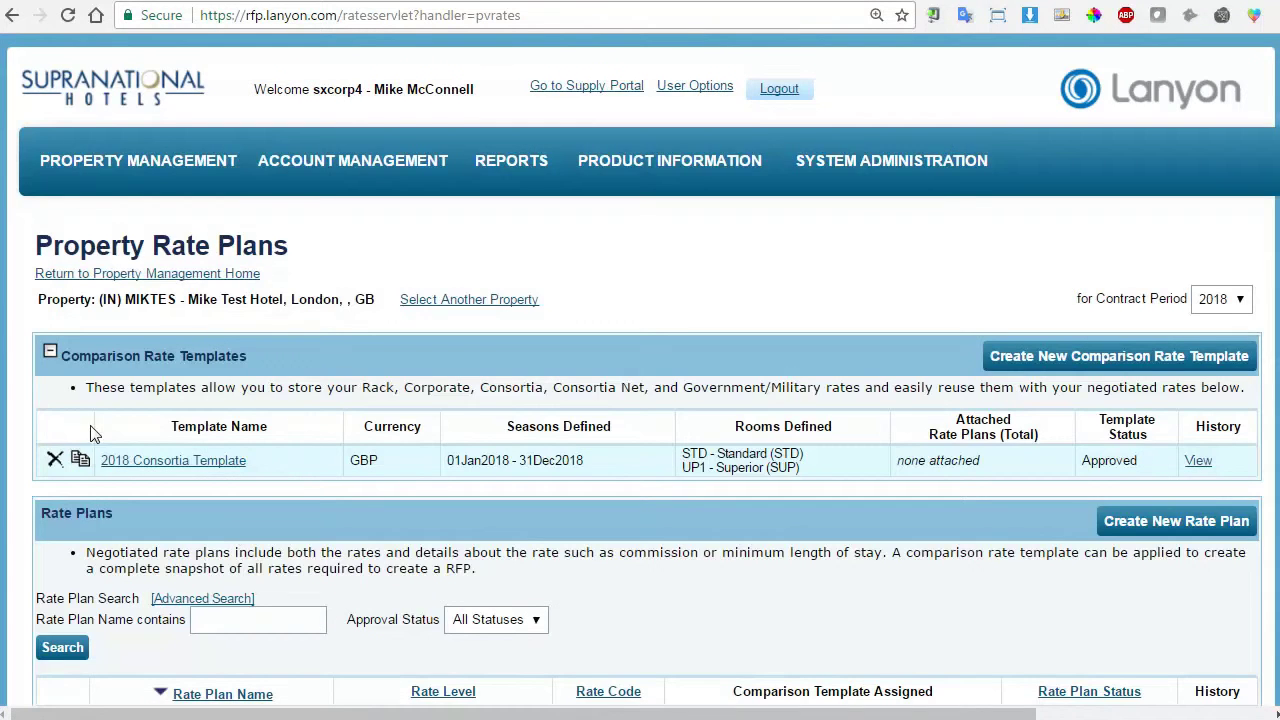
{"action": "scroll", "coordinate": [365, 387], "scroll_direction": "down", "scroll_amount": 1}
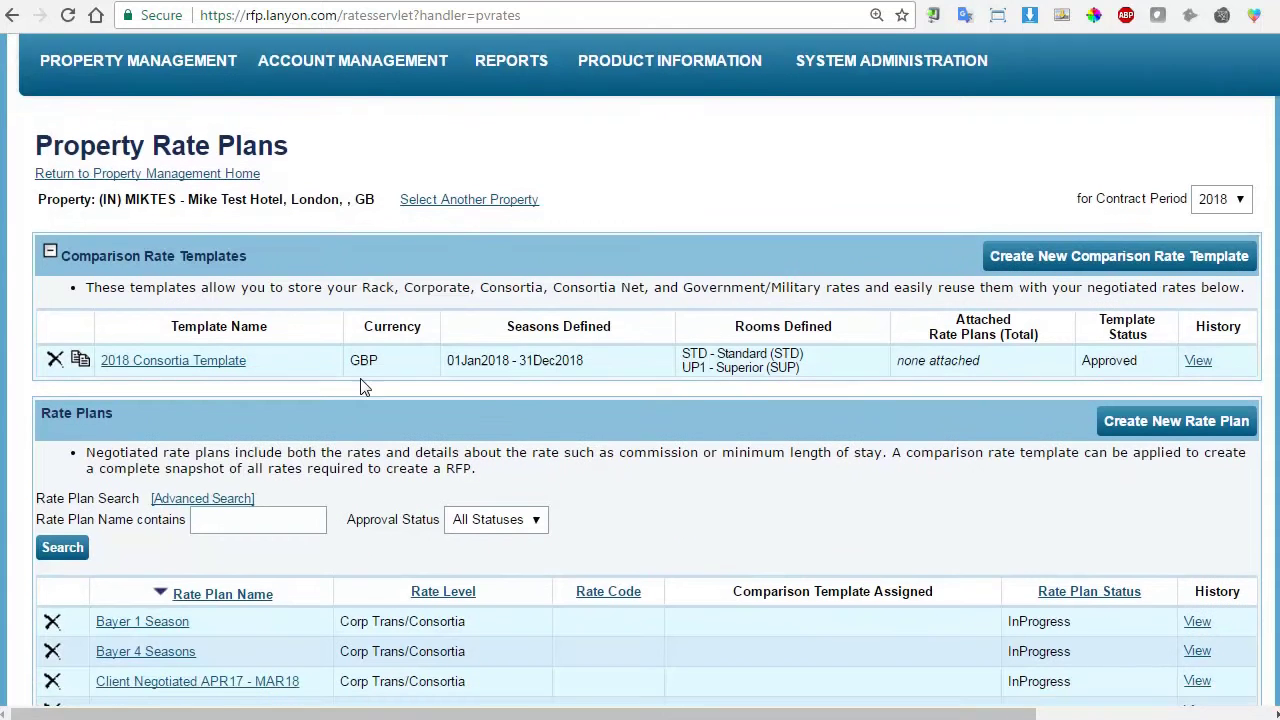
{"action": "scroll", "coordinate": [365, 387], "scroll_direction": "down", "scroll_amount": 1}
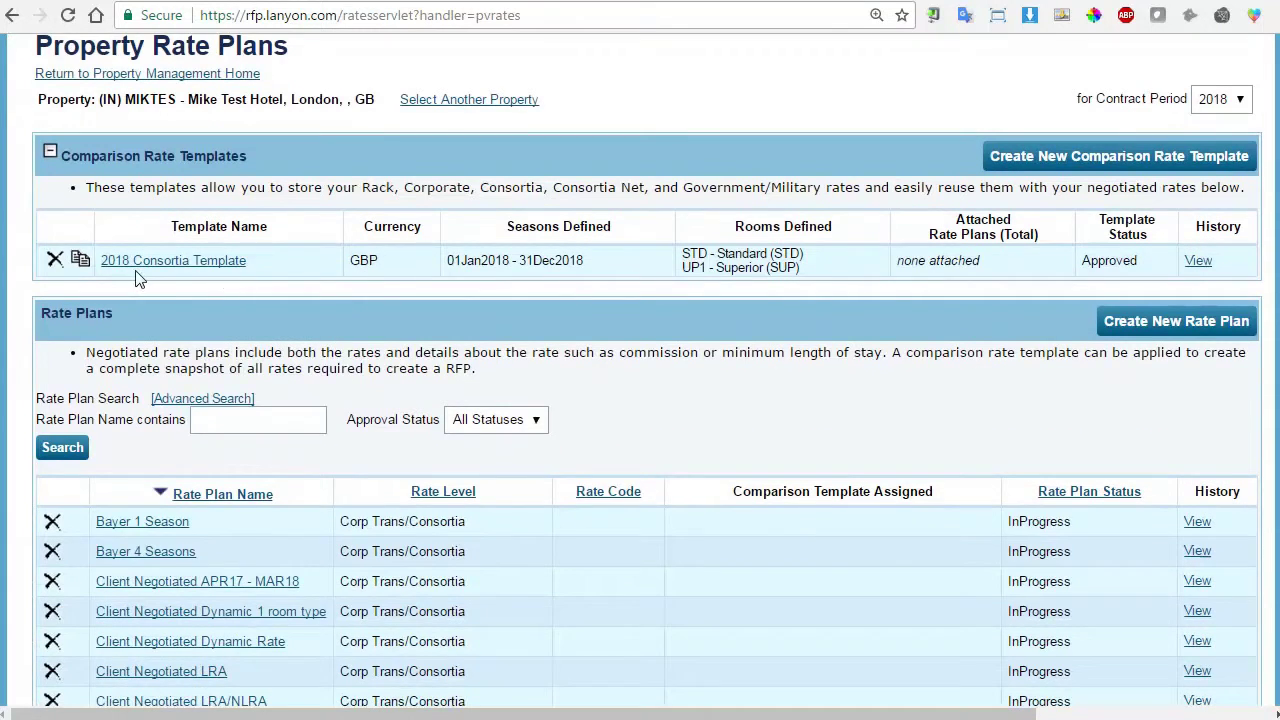
{"action": "scroll", "coordinate": [272, 278], "scroll_direction": "down", "scroll_amount": 2}
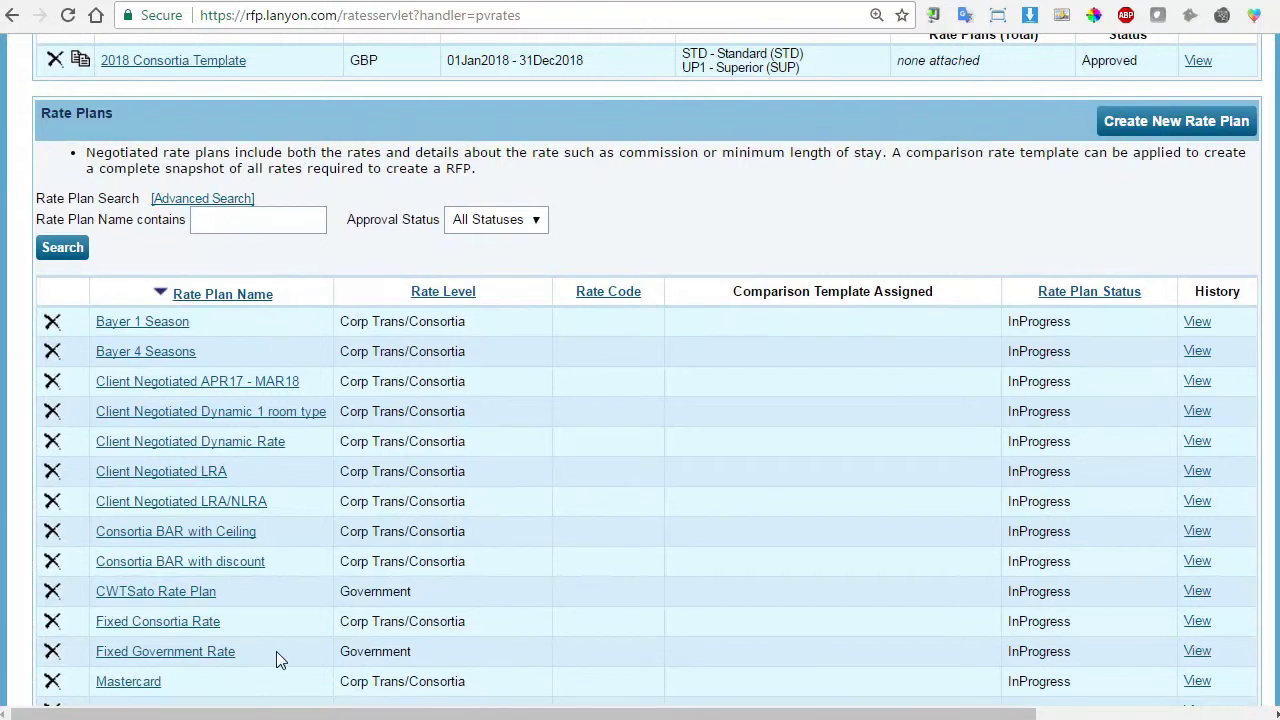
{"action": "scroll", "coordinate": [288, 557], "scroll_direction": "down", "scroll_amount": 1}
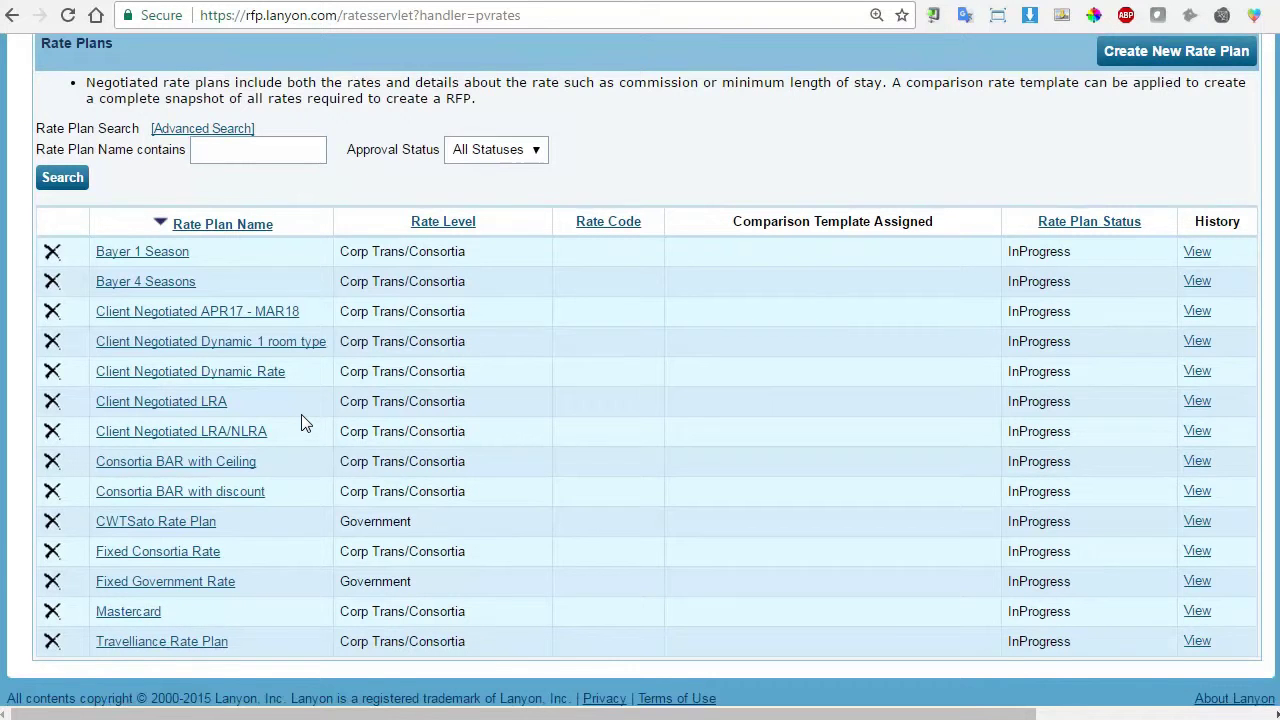
{"action": "scroll", "coordinate": [301, 416], "scroll_direction": "up", "scroll_amount": 3}
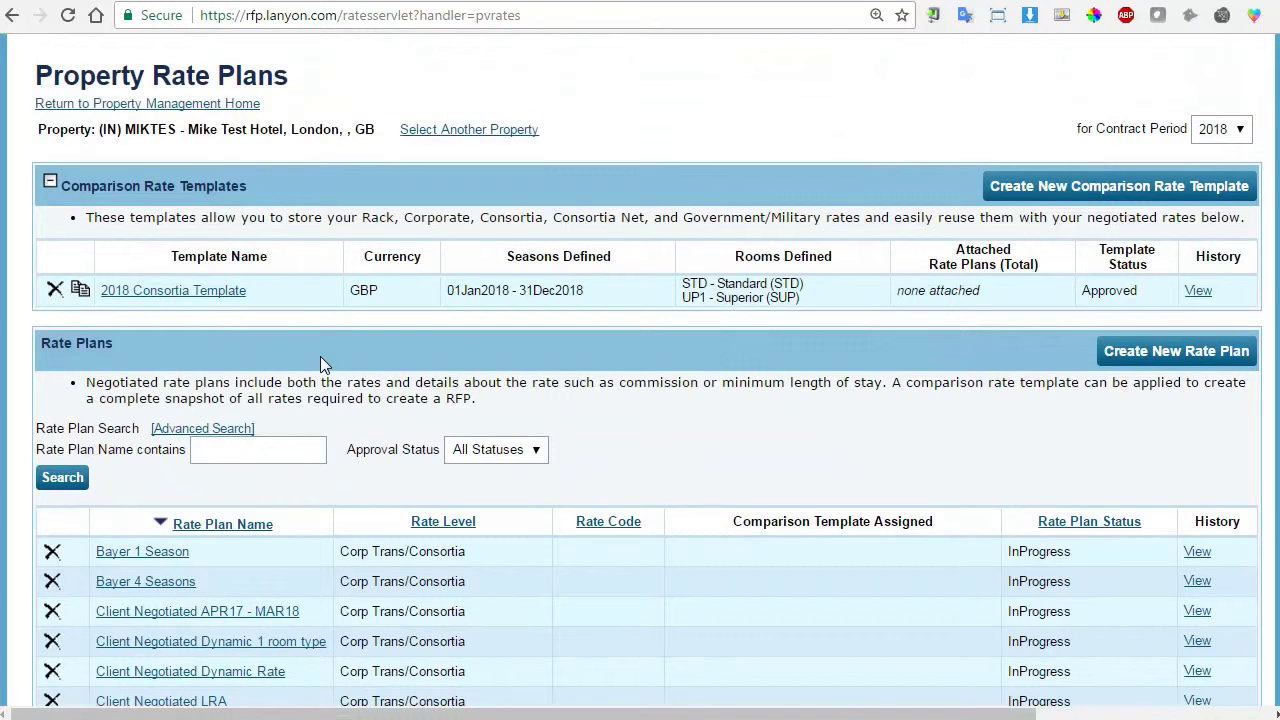
{"action": "scroll", "coordinate": [320, 360], "scroll_direction": "down", "scroll_amount": 2}
{"action": "scroll", "coordinate": [320, 362], "scroll_direction": "down", "scroll_amount": 2}
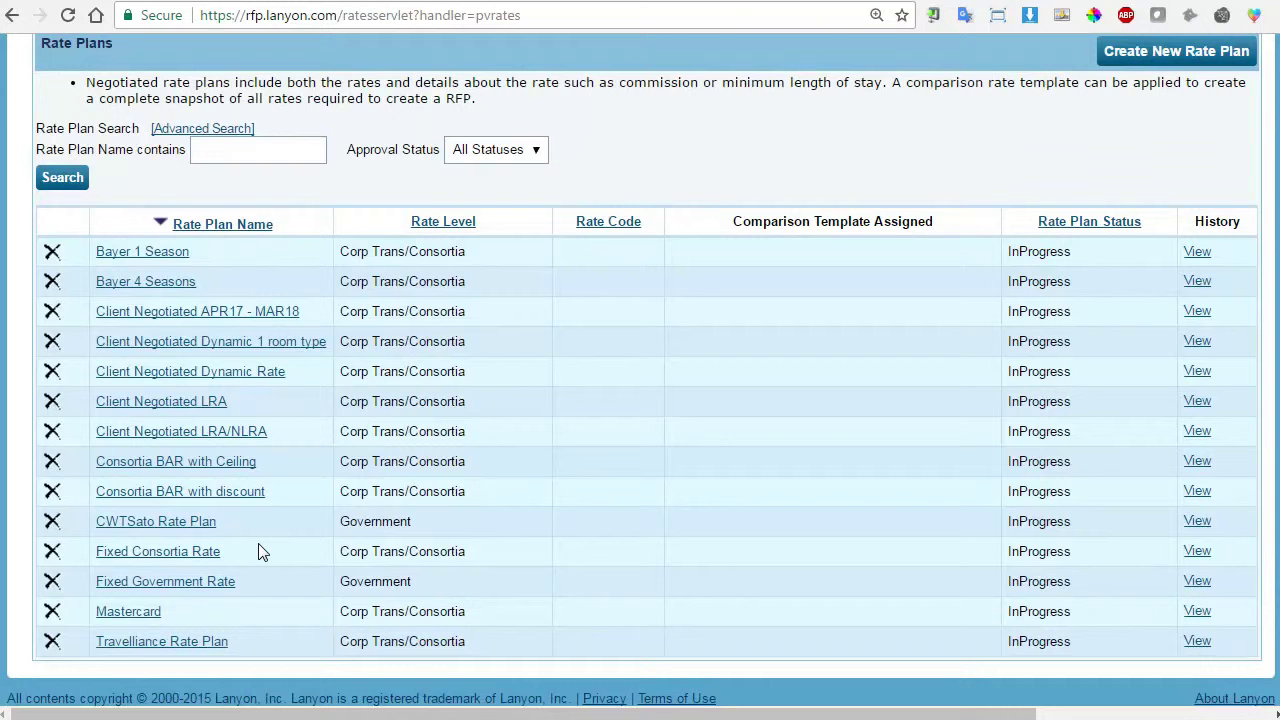
Open the Consortia BAR with Ceiling rate plan and link the 2018 Consortia Template to it.
{"action": "left_click", "coordinate": [238, 465]}
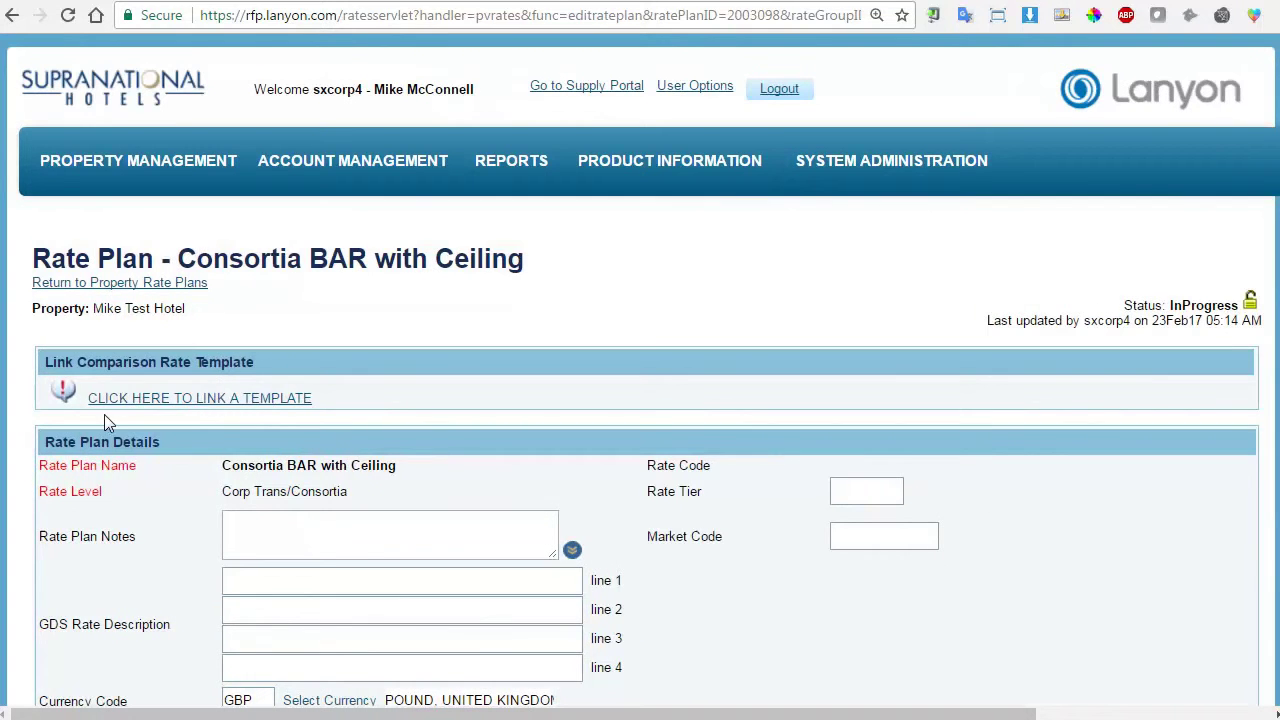
{"action": "left_click", "coordinate": [240, 405]}
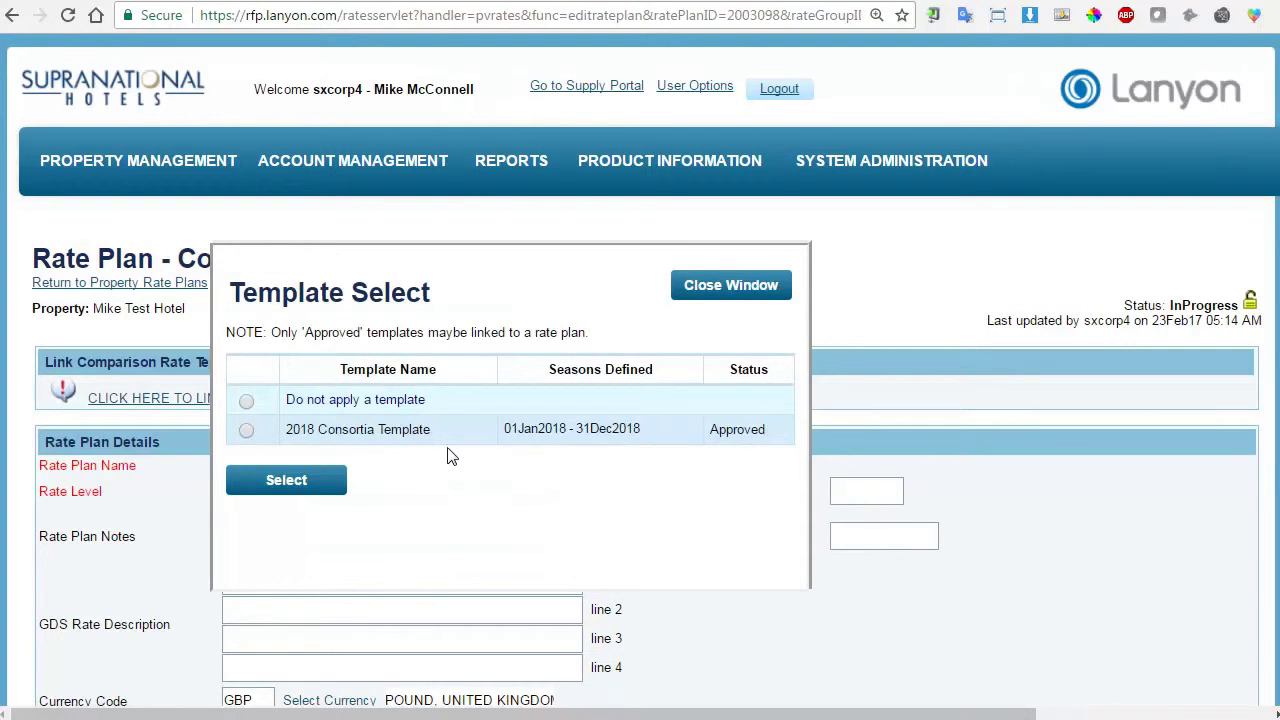
{"action": "left_click", "coordinate": [246, 431]}
{"action": "left_click", "coordinate": [323, 487]}
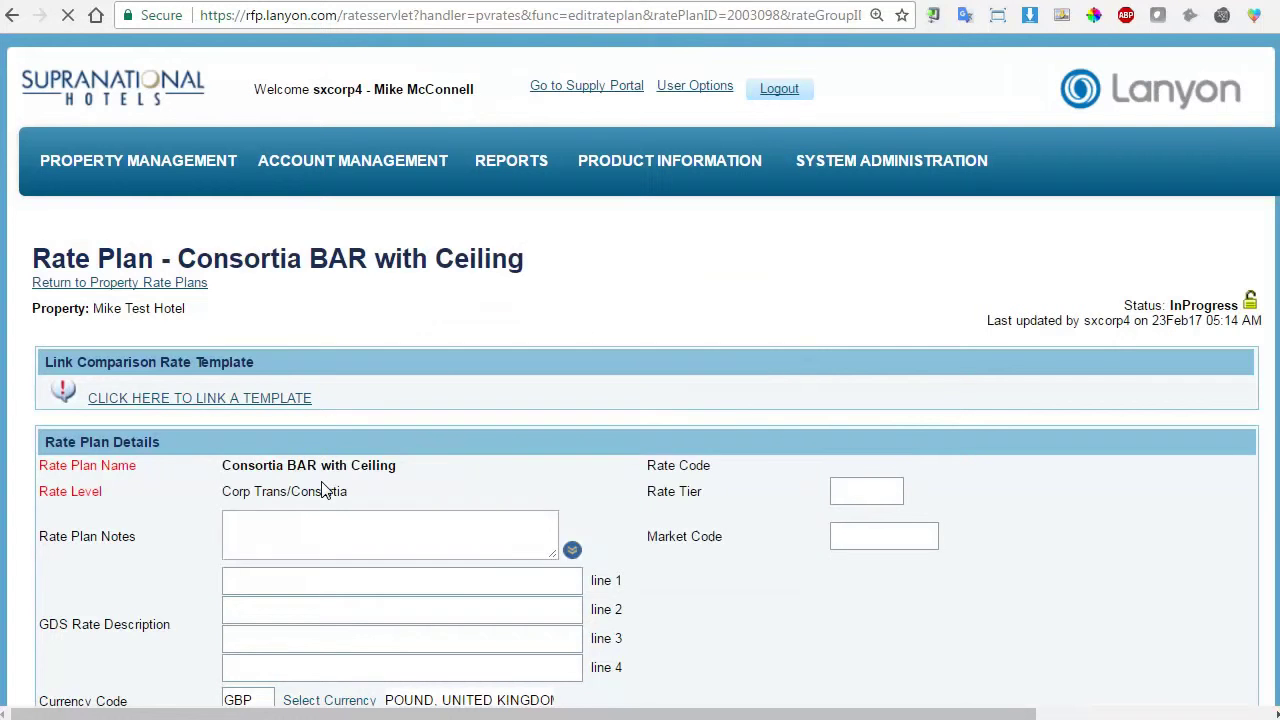
{"action": "scroll", "coordinate": [743, 337], "scroll_direction": "down", "scroll_amount": 5}
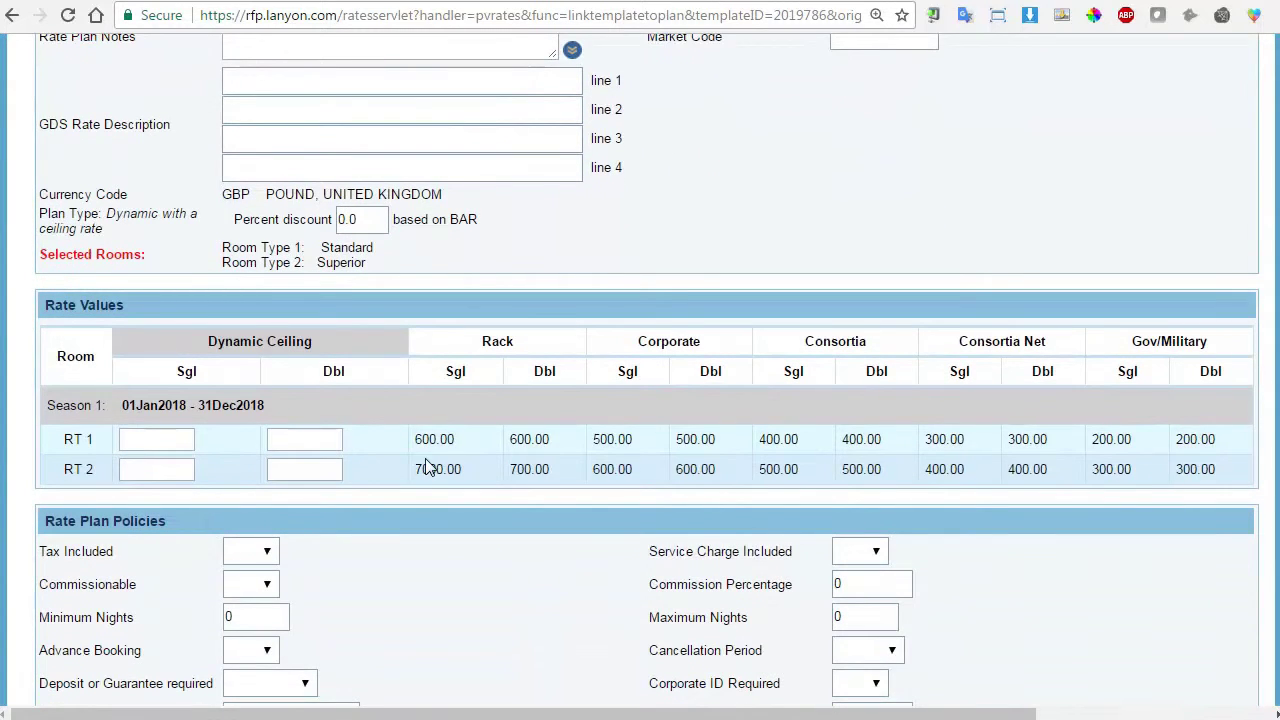
Enter Dynamic Ceiling rates: RT 1 600/600 and RT 2 7000/700.
{"action": "left_click", "coordinate": [158, 444]}
{"action": "type", "text": "600"}
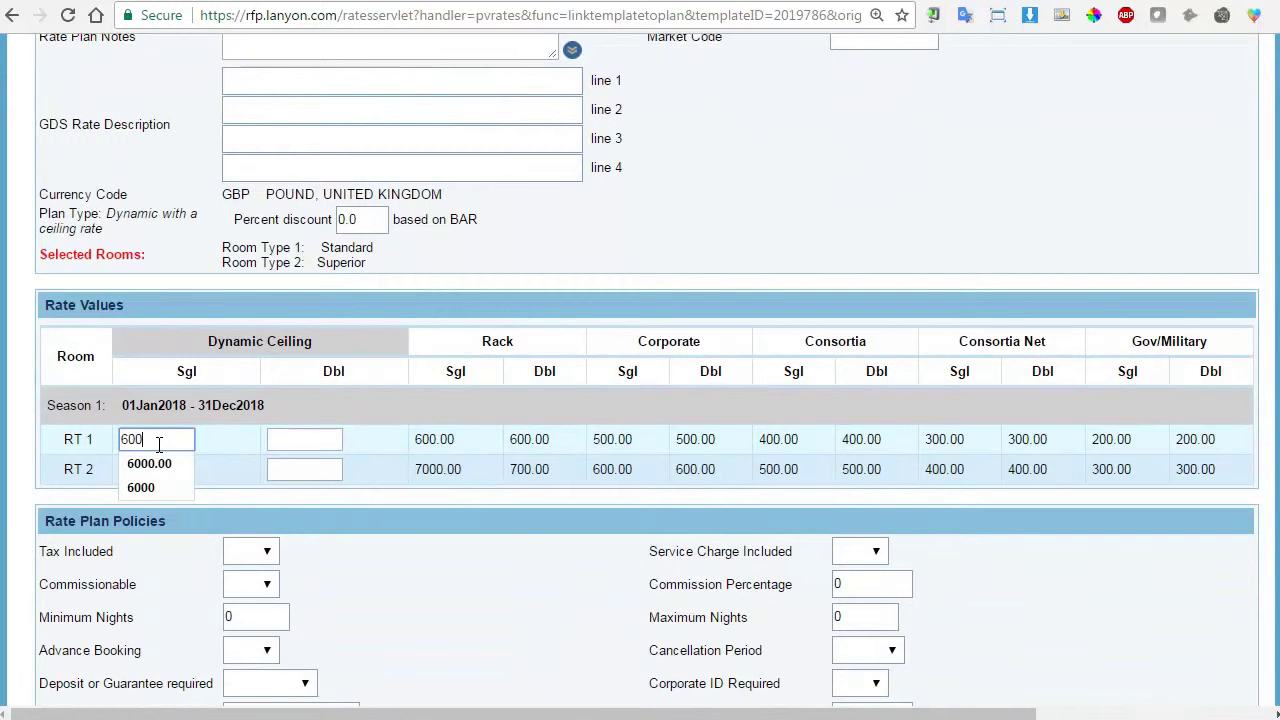
{"action": "key", "text": "Tab"}
{"action": "type", "text": "600"}
{"action": "key", "text": "Tab"}
{"action": "type", "text": "7"}
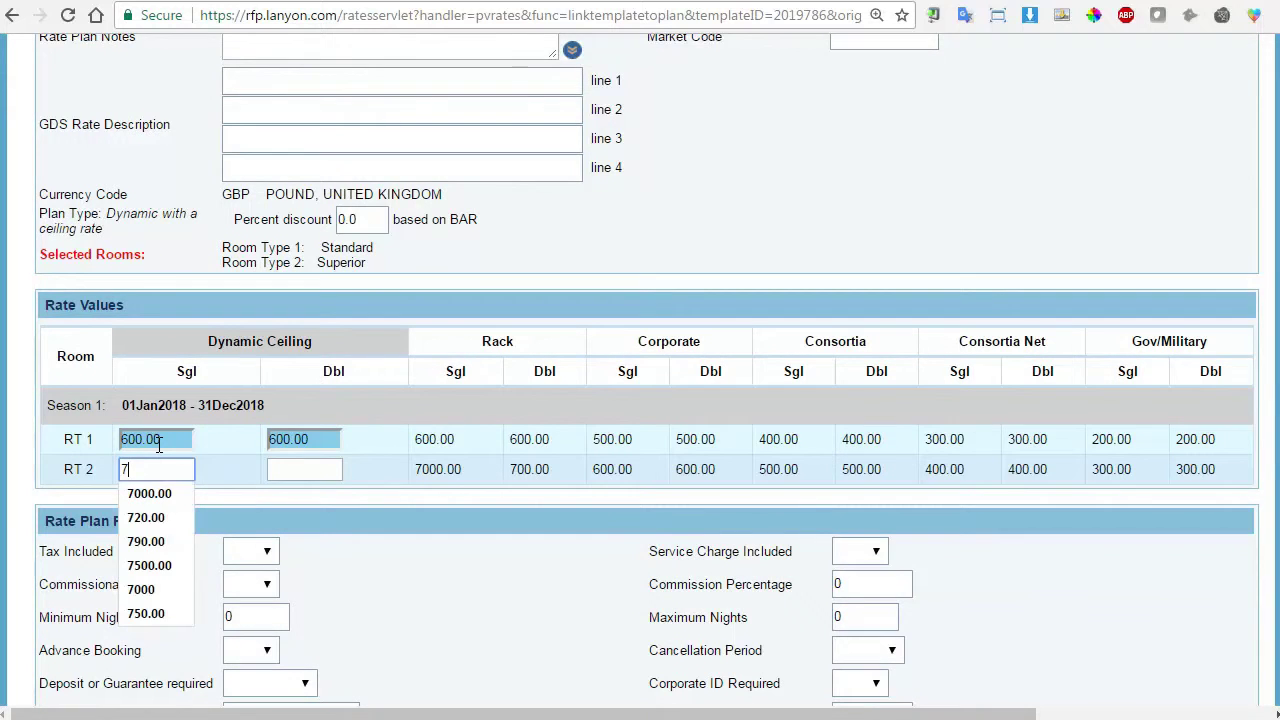
{"action": "type", "text": "000"}
{"action": "key", "text": "Tab"}
{"action": "type", "text": "700"}
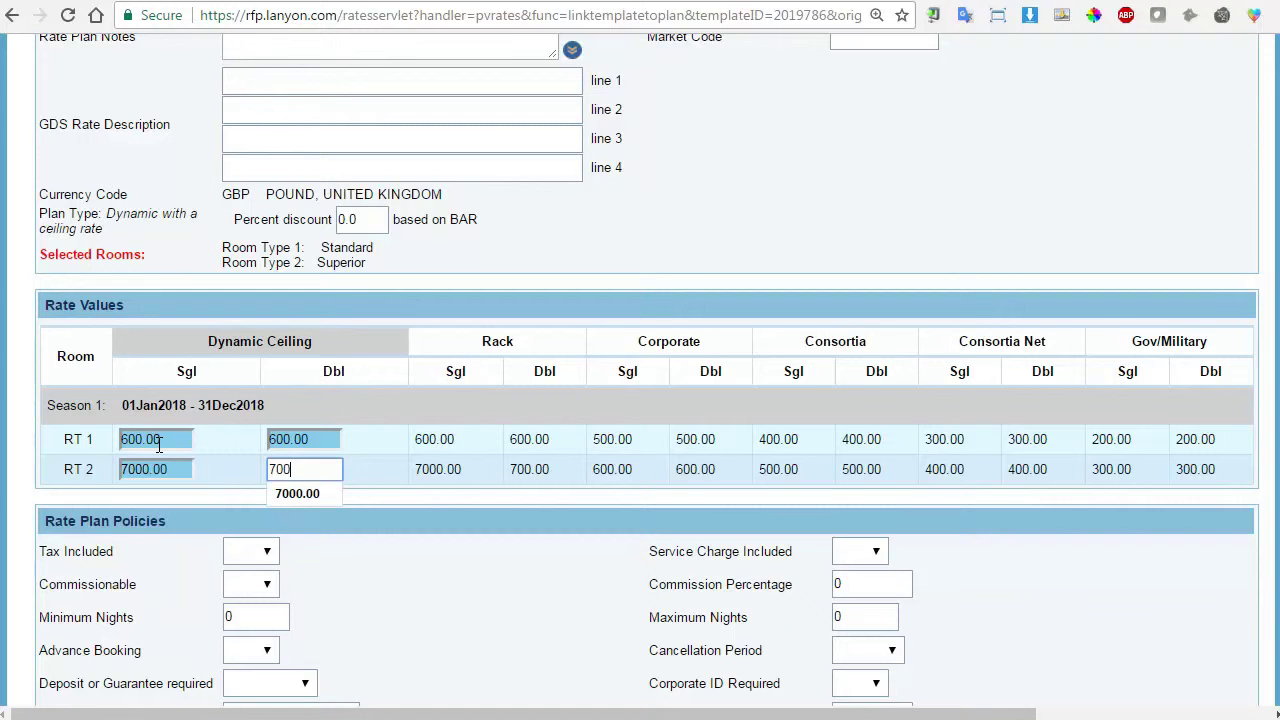
{"action": "left_click", "coordinate": [428, 484]}
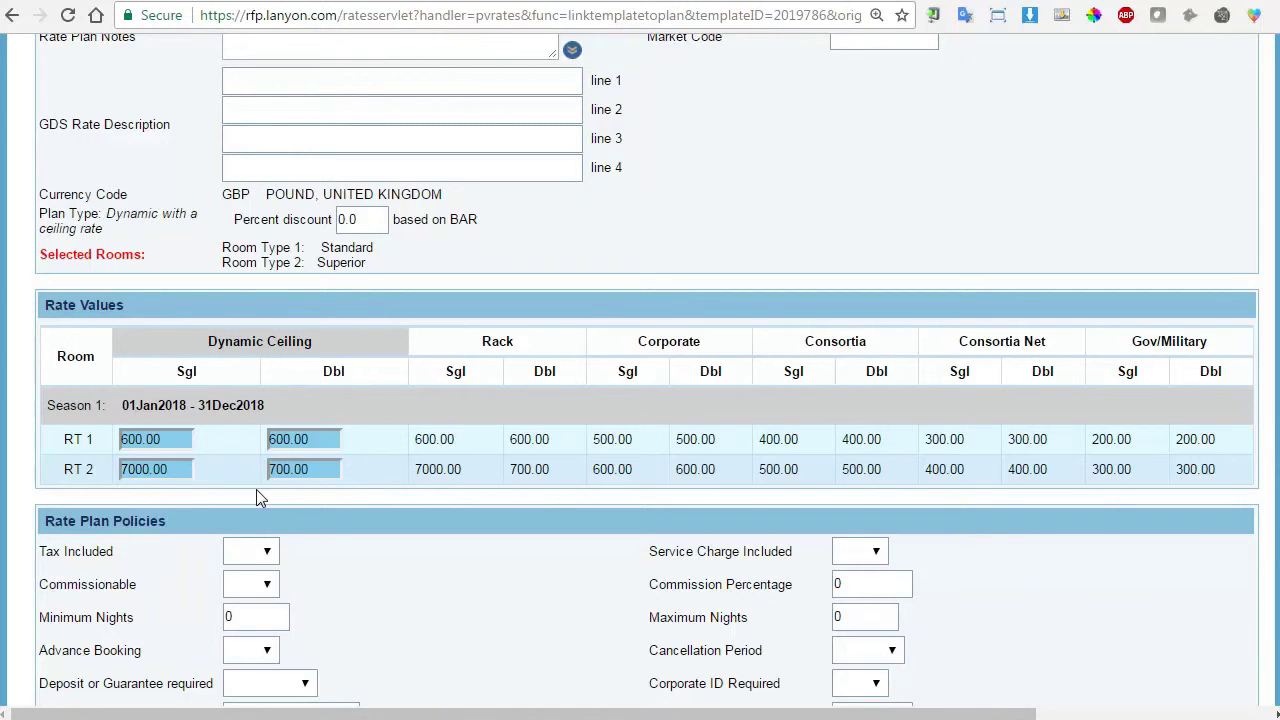
{"action": "scroll", "coordinate": [690, 490], "scroll_direction": "down", "scroll_amount": 2}
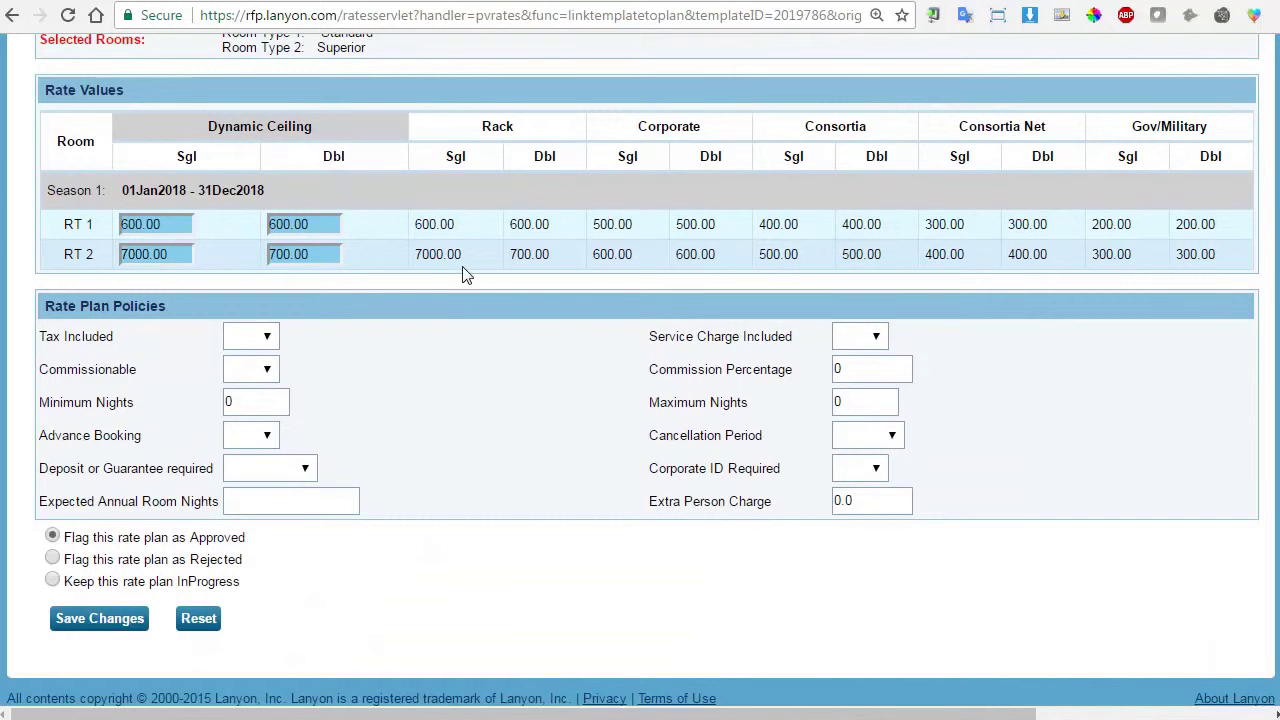
Set tax and service charge included, commissionable at 10%, 24Hr. cancellation, and save as approved.
{"action": "left_click", "coordinate": [274, 347]}
{"action": "left_click", "coordinate": [262, 376]}
{"action": "left_click", "coordinate": [880, 342]}
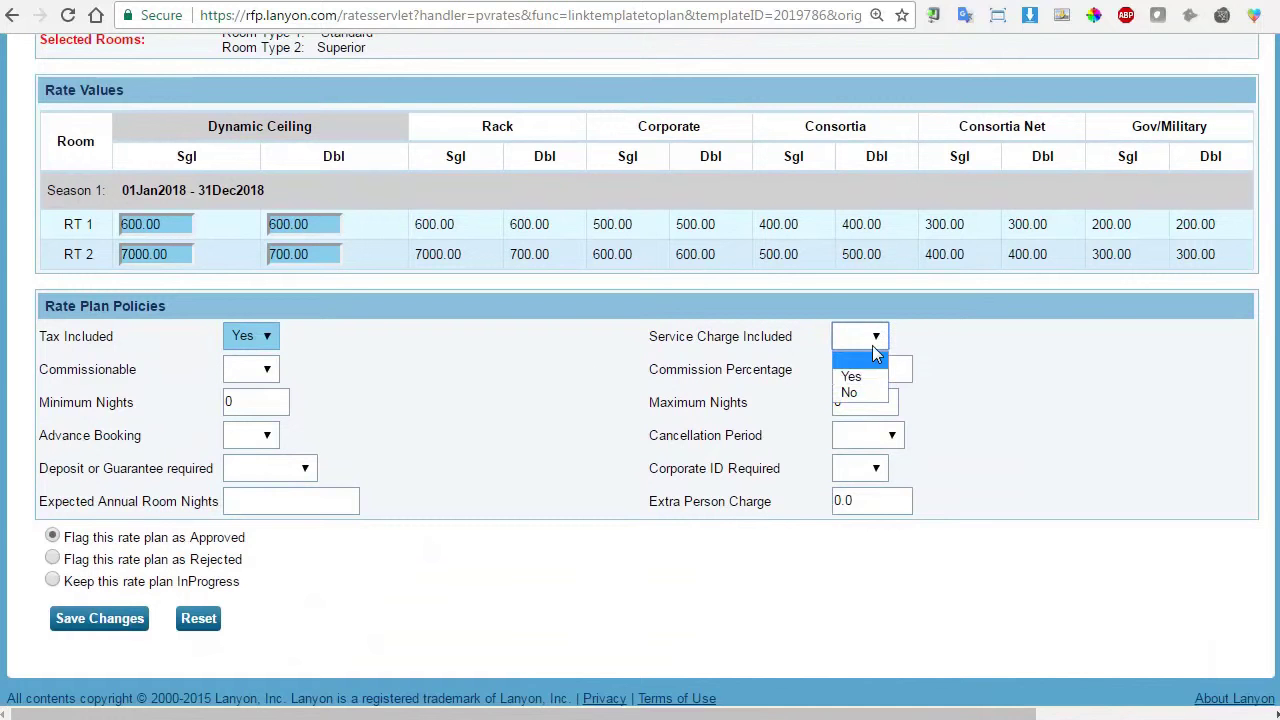
{"action": "left_click", "coordinate": [851, 376]}
{"action": "left_click", "coordinate": [268, 375]}
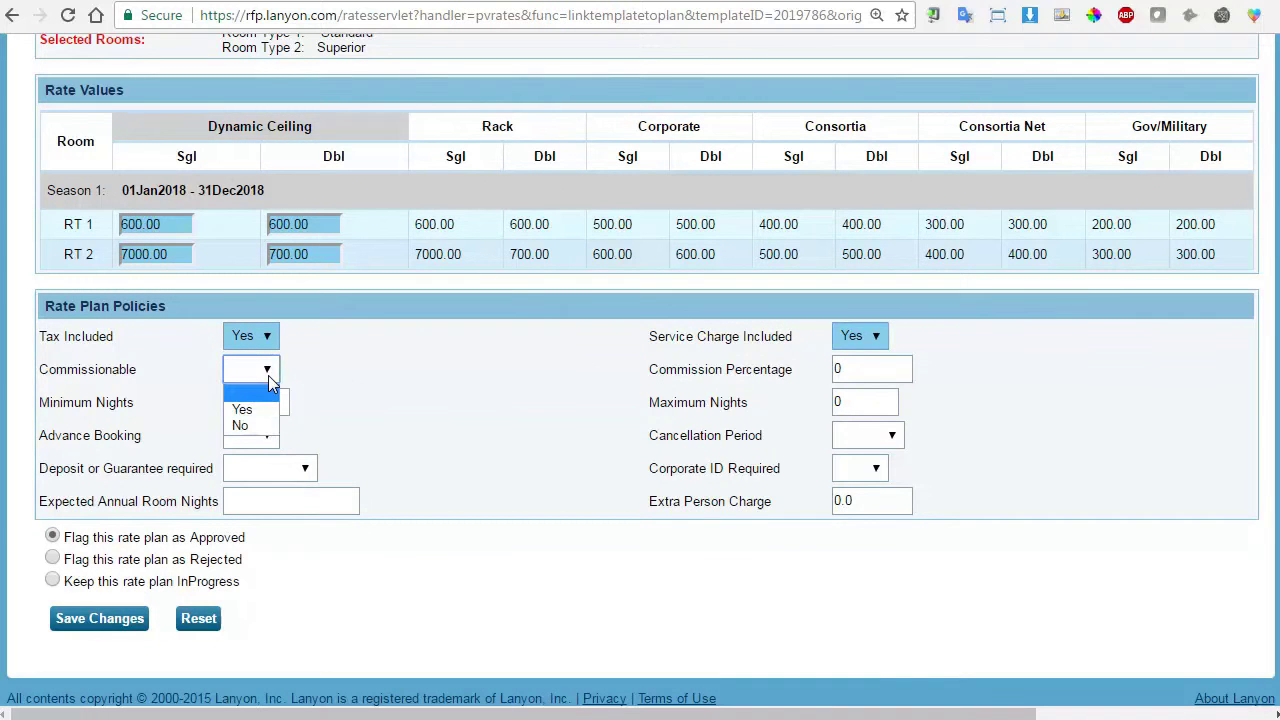
{"action": "left_click", "coordinate": [242, 409]}
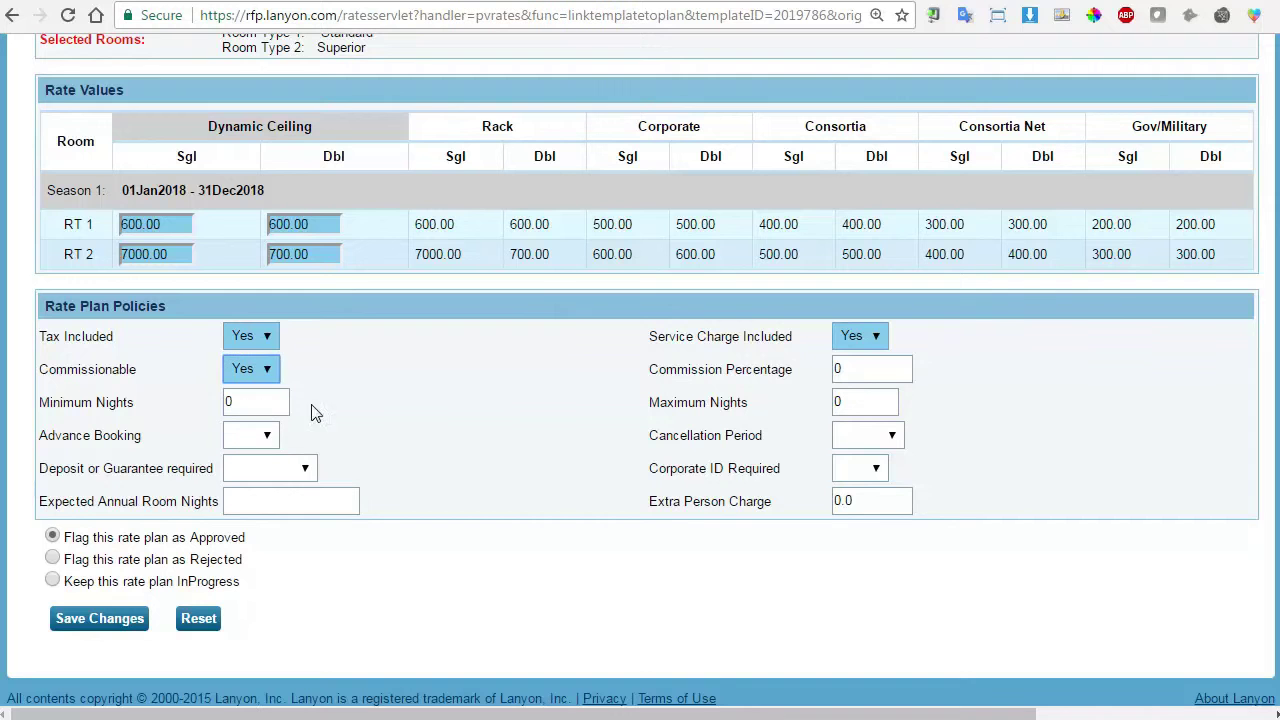
{"action": "left_click", "coordinate": [903, 373]}
{"action": "type", "text": "10"}
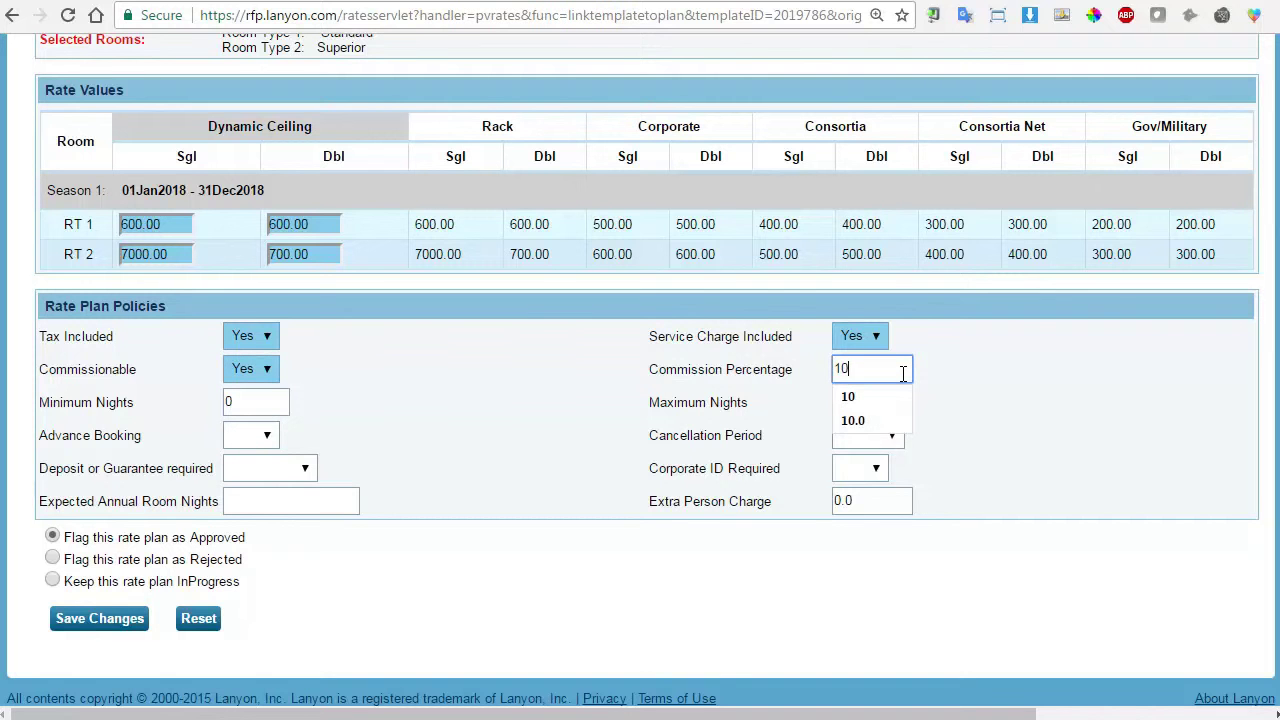
{"action": "left_click", "coordinate": [953, 385]}
{"action": "left_click", "coordinate": [892, 437]}
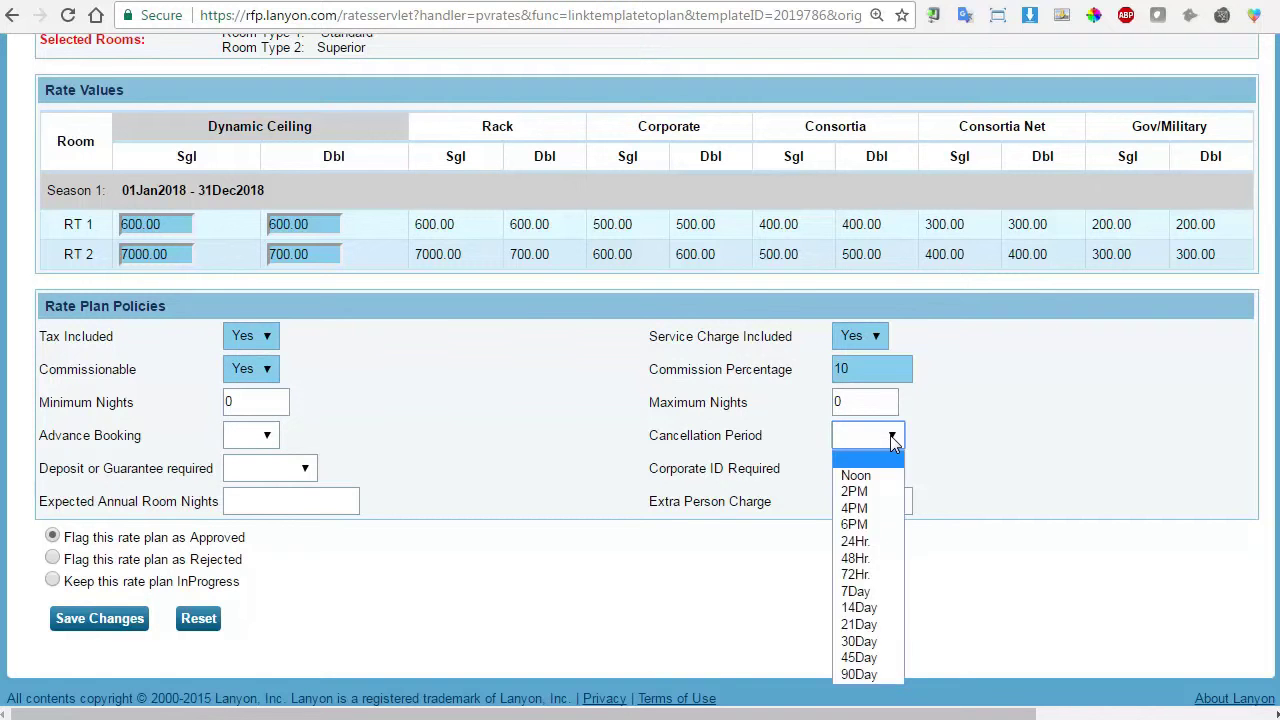
{"action": "left_click", "coordinate": [872, 545]}
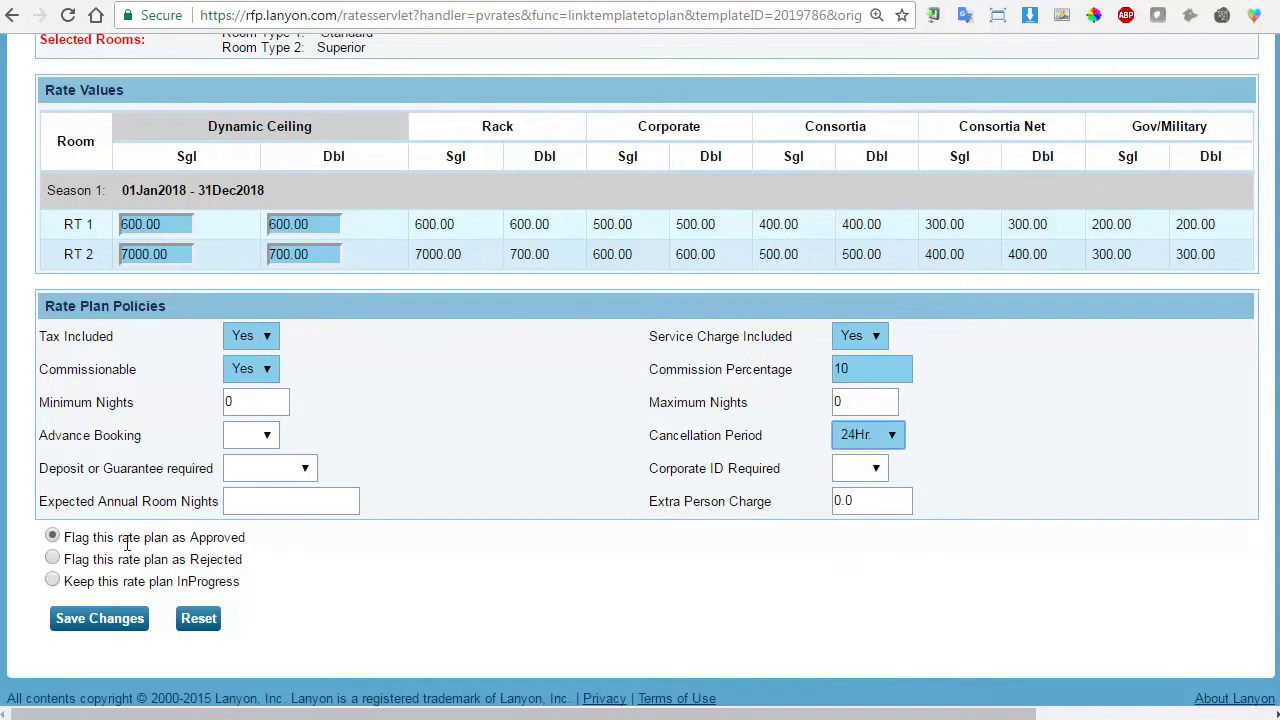
{"action": "left_click", "coordinate": [99, 618]}
{"action": "scroll", "coordinate": [275, 440], "scroll_direction": "down", "scroll_amount": 4}
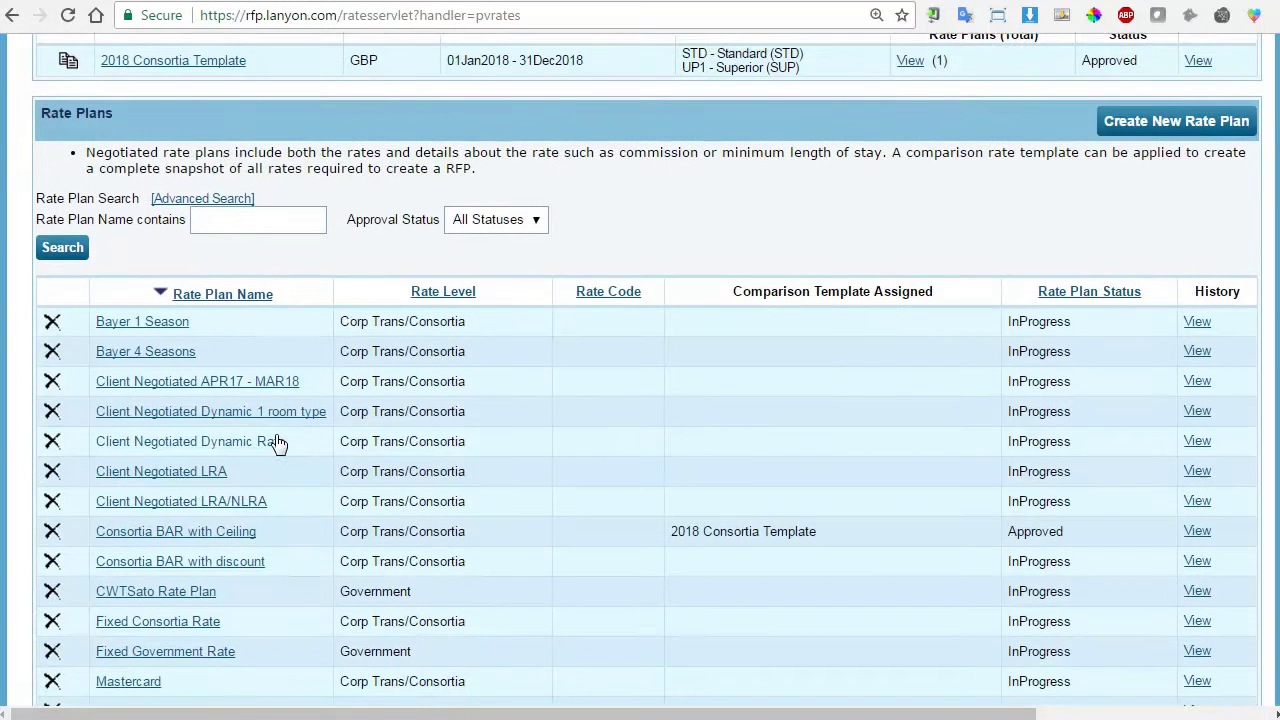
{"action": "scroll", "coordinate": [278, 443], "scroll_direction": "down", "scroll_amount": 2}
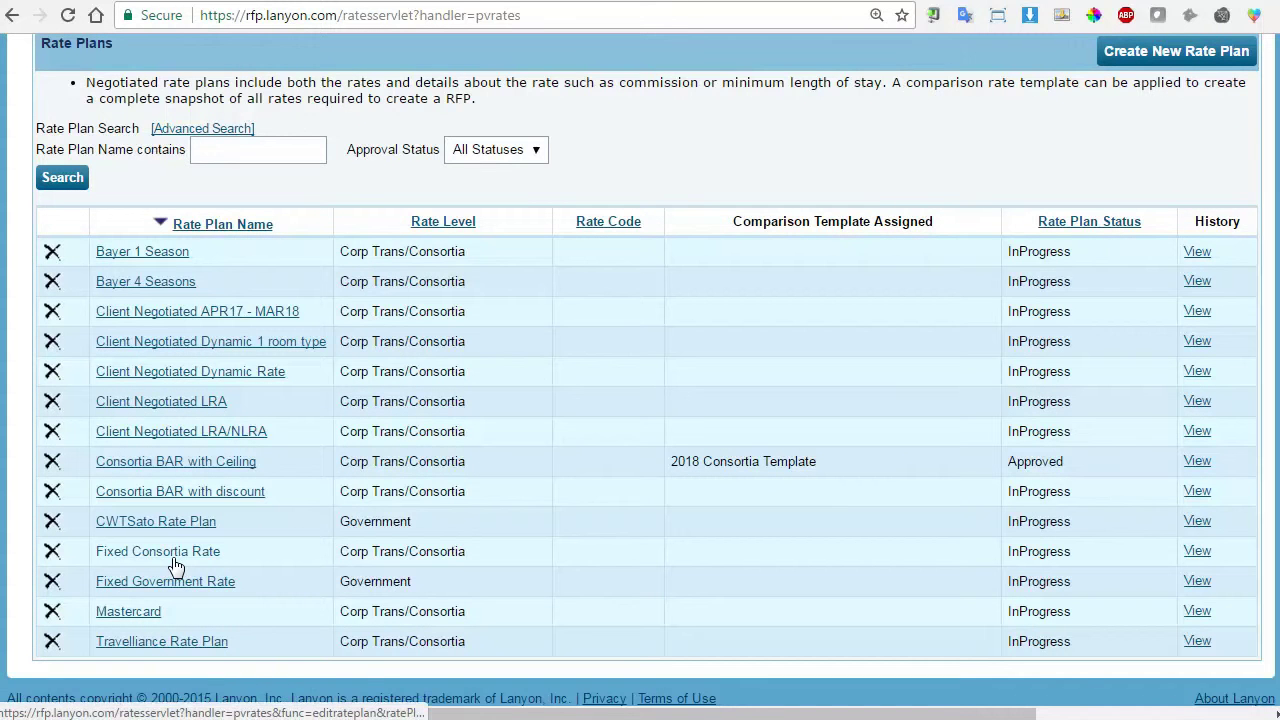
{"action": "scroll", "coordinate": [554, 367], "scroll_direction": "down", "scroll_amount": 7}
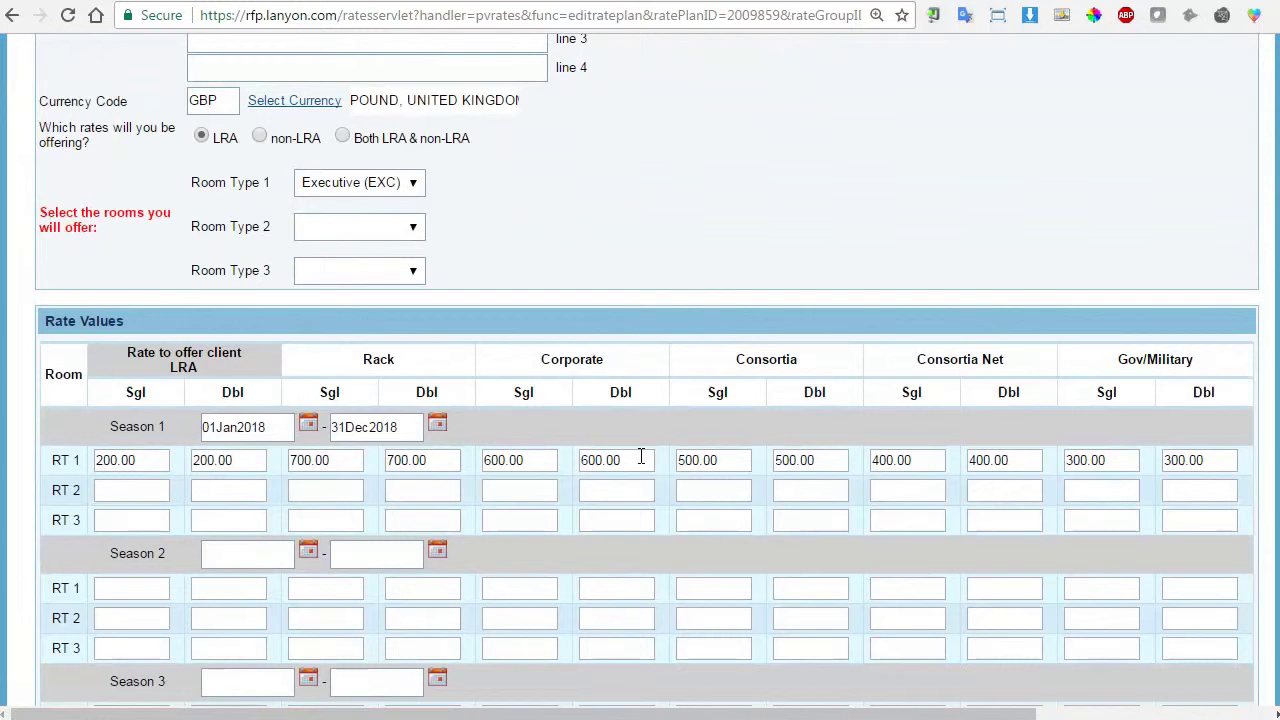
{"action": "scroll", "coordinate": [504, 444], "scroll_direction": "down", "scroll_amount": 3}
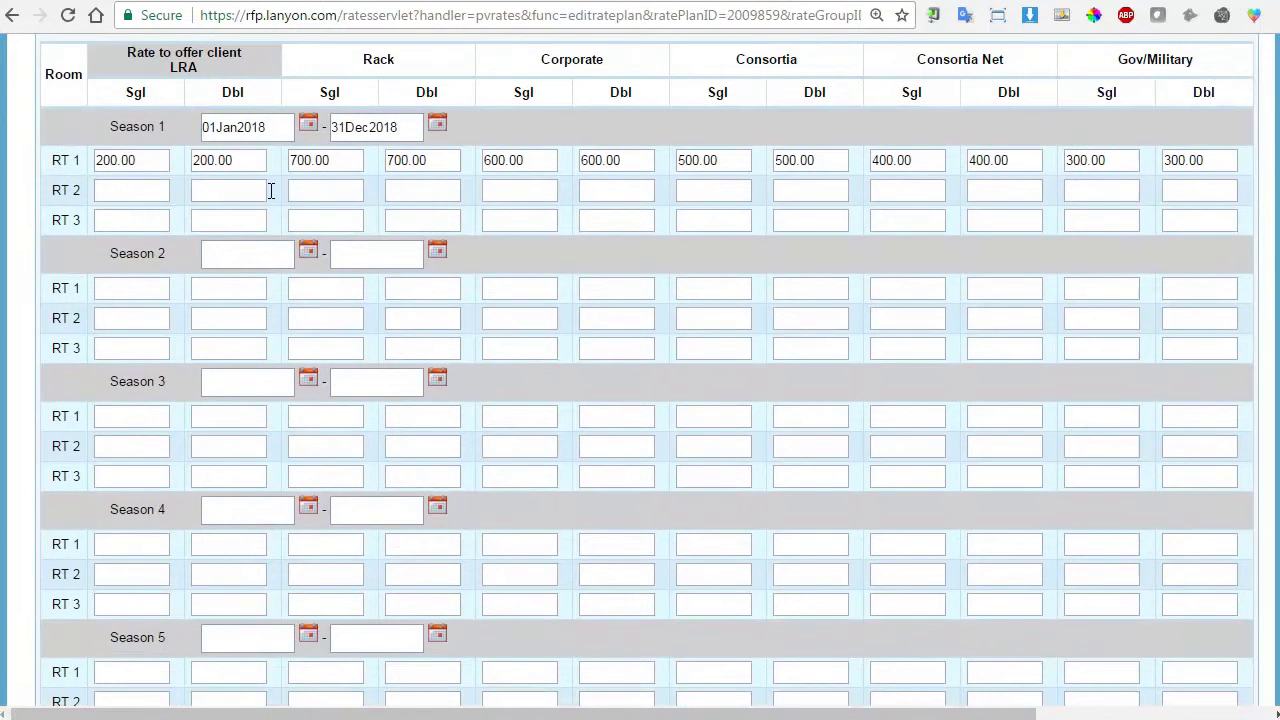
{"action": "scroll", "coordinate": [262, 208], "scroll_direction": "up", "scroll_amount": 2}
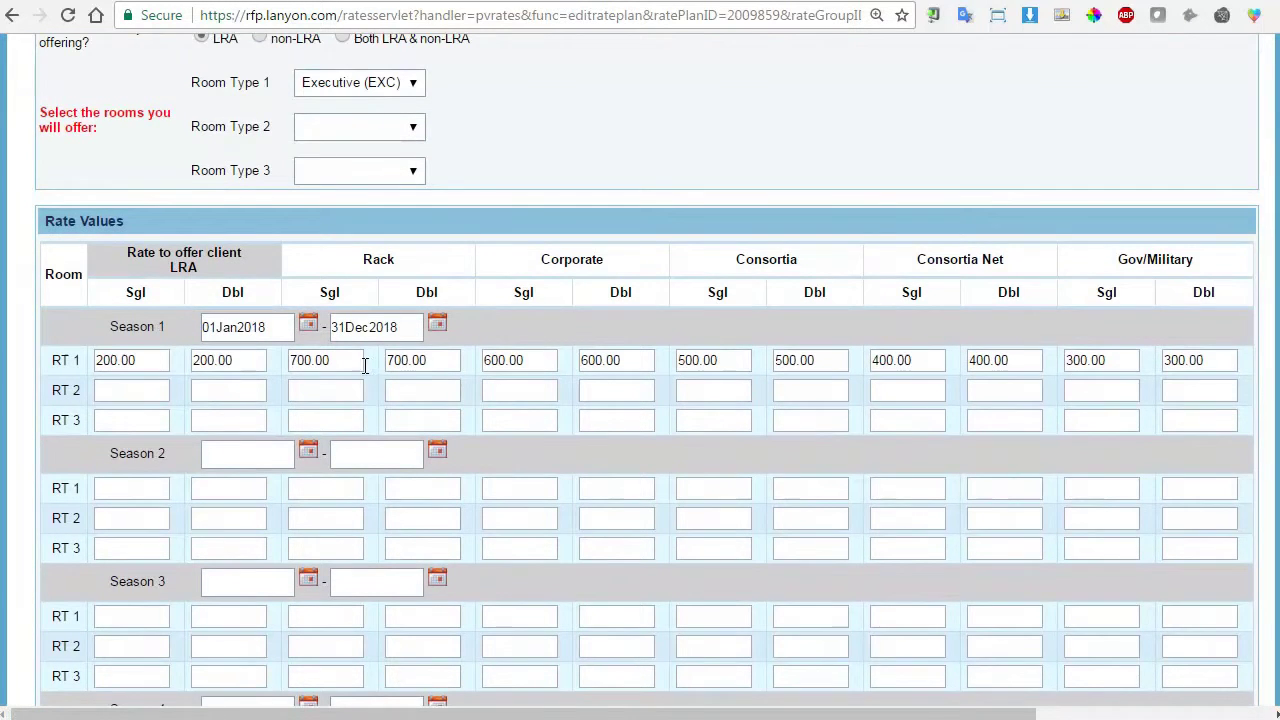
{"action": "scroll", "coordinate": [365, 361], "scroll_direction": "down", "scroll_amount": 5}
{"action": "scroll", "coordinate": [166, 594], "scroll_direction": "down", "scroll_amount": 2}
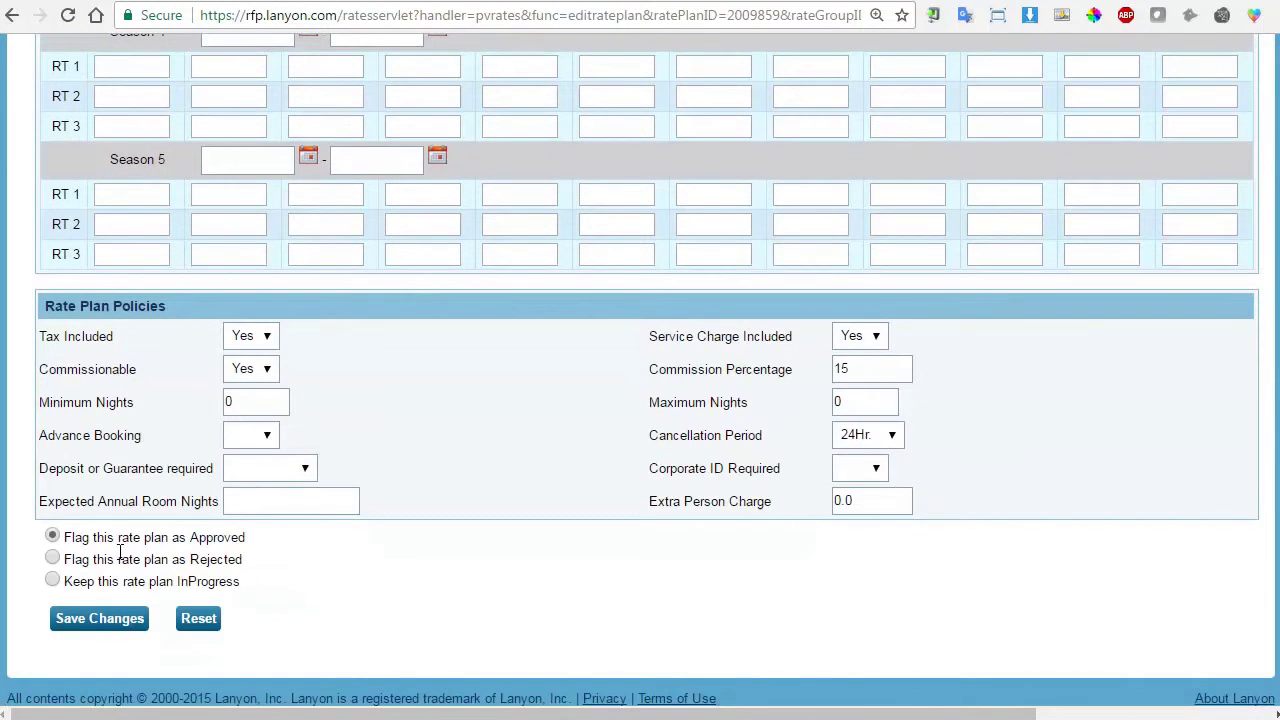
{"action": "scroll", "coordinate": [410, 607], "scroll_direction": "up", "scroll_amount": 6}
{"action": "scroll", "coordinate": [410, 607], "scroll_direction": "up", "scroll_amount": 5}
{"action": "scroll", "coordinate": [592, 555], "scroll_direction": "down", "scroll_amount": 1}
{"action": "scroll", "coordinate": [563, 521], "scroll_direction": "down", "scroll_amount": 1}
{"action": "scroll", "coordinate": [565, 526], "scroll_direction": "down", "scroll_amount": 1}
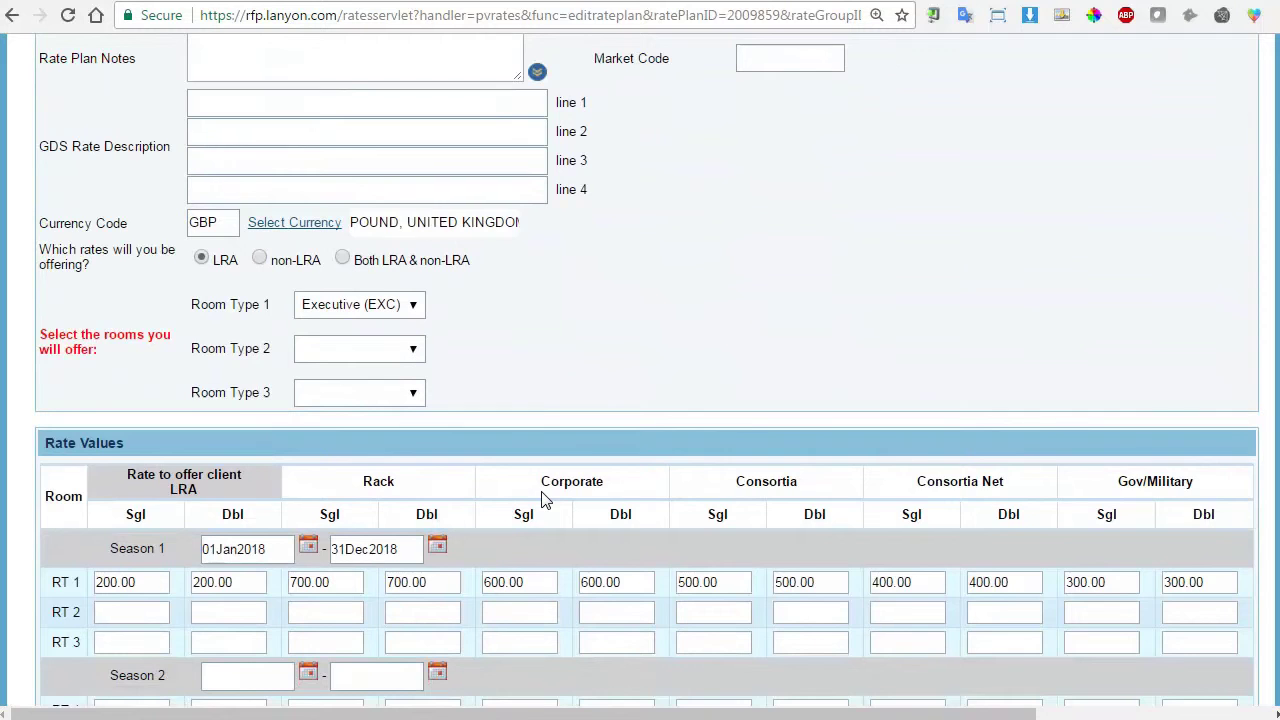
{"action": "scroll", "coordinate": [545, 500], "scroll_direction": "up", "scroll_amount": 4}
Link the 2018 Consortia Template to the rate plan.
{"action": "left_click", "coordinate": [240, 322]}
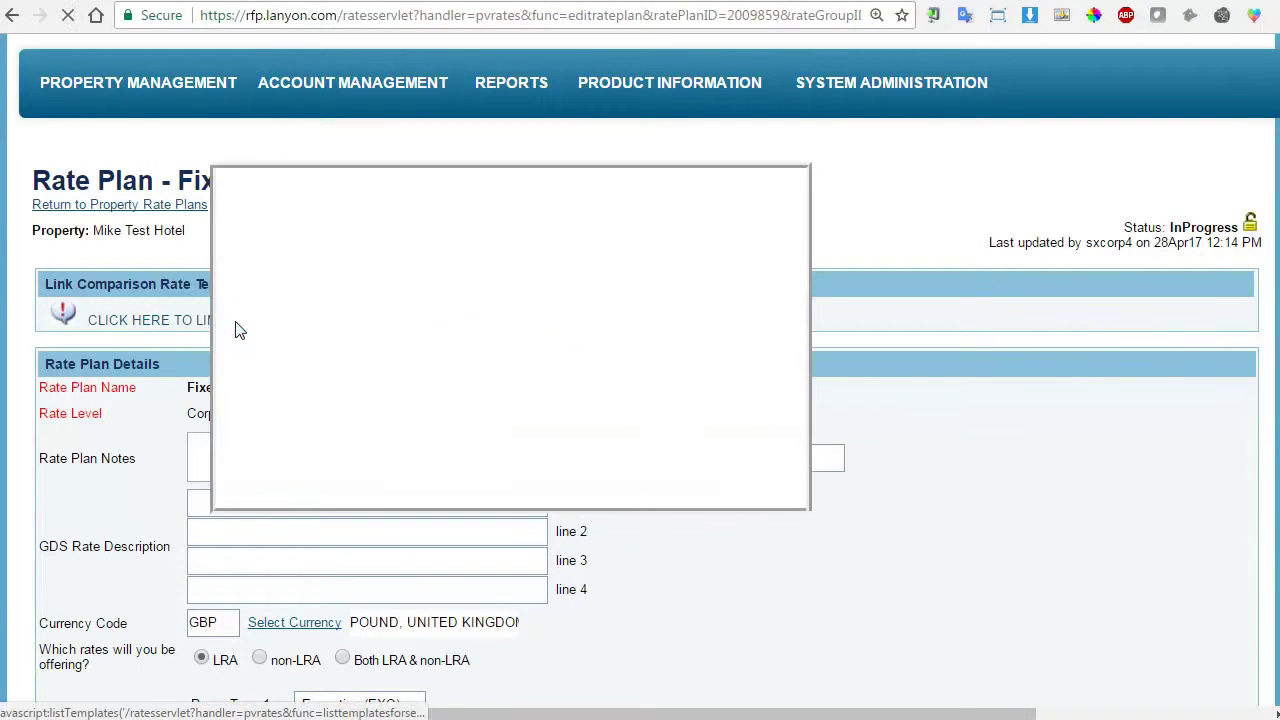
{"action": "left_click", "coordinate": [247, 351]}
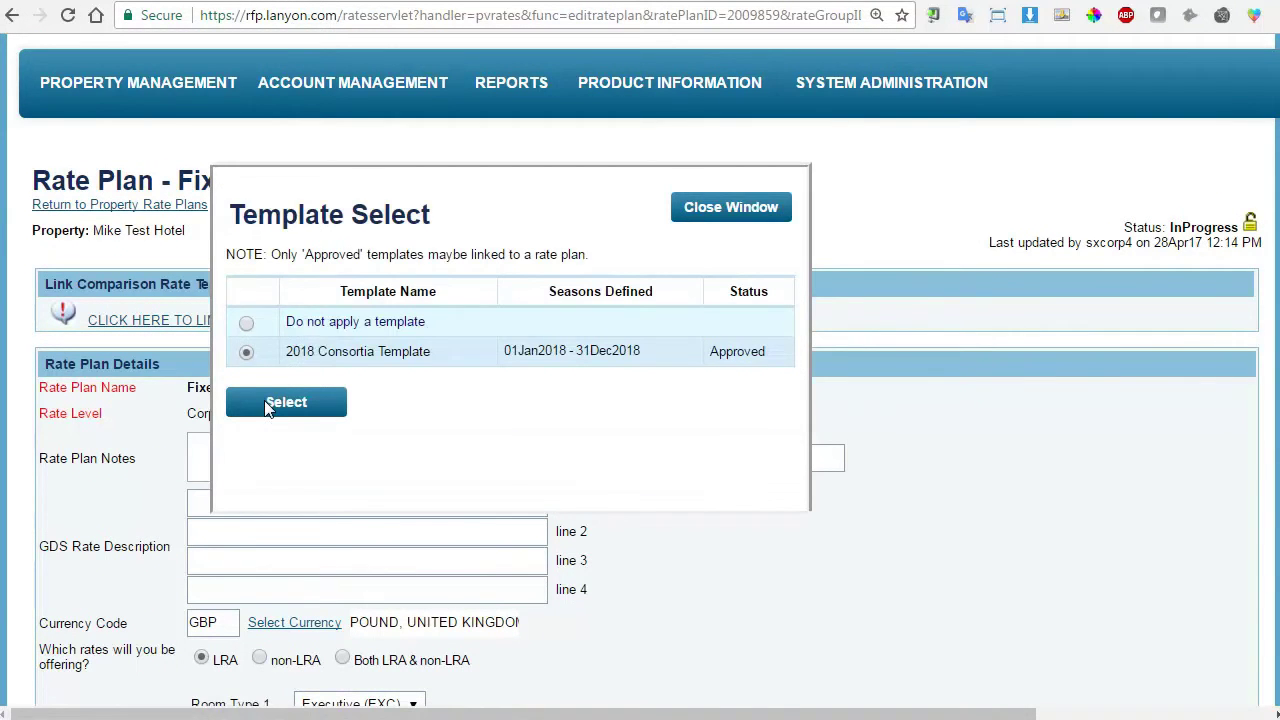
{"action": "left_click", "coordinate": [268, 404]}
{"action": "scroll", "coordinate": [591, 380], "scroll_direction": "down", "scroll_amount": 4}
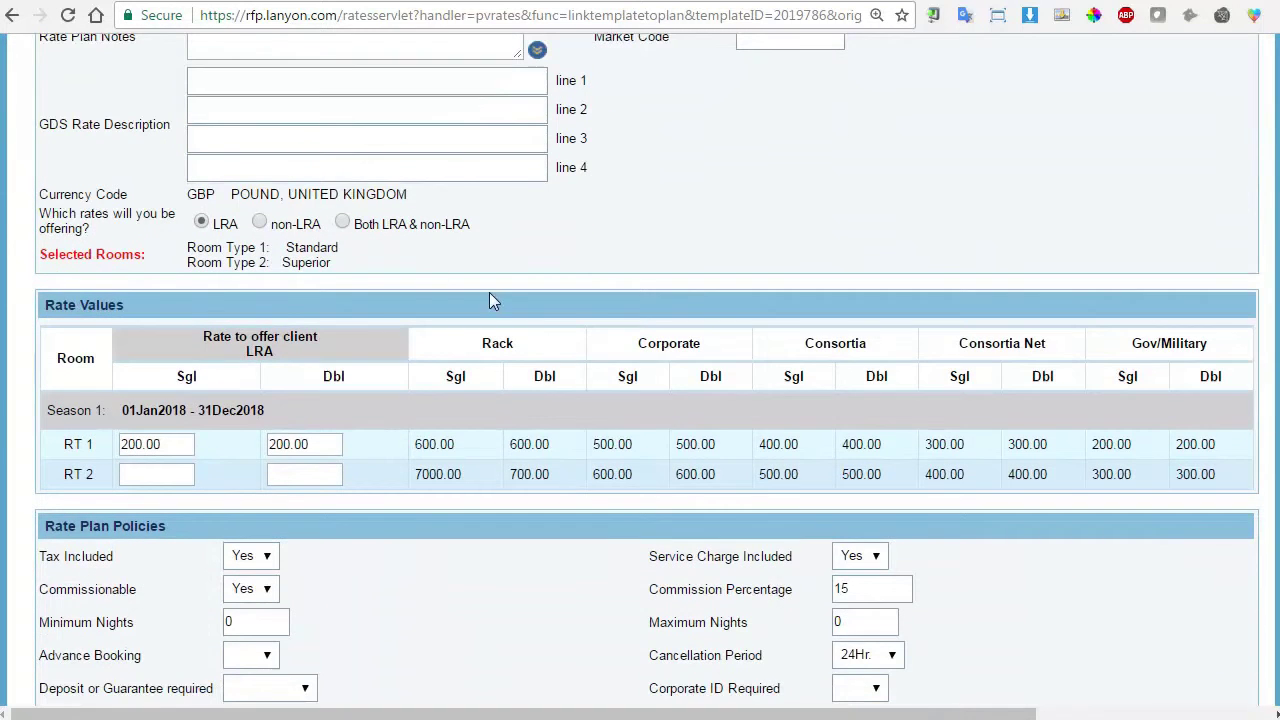
Enter LRA rates of 400.00/400.00 for RT 1 and 500.00/500.00 for RT 2.
{"action": "double_click", "coordinate": [175, 450]}
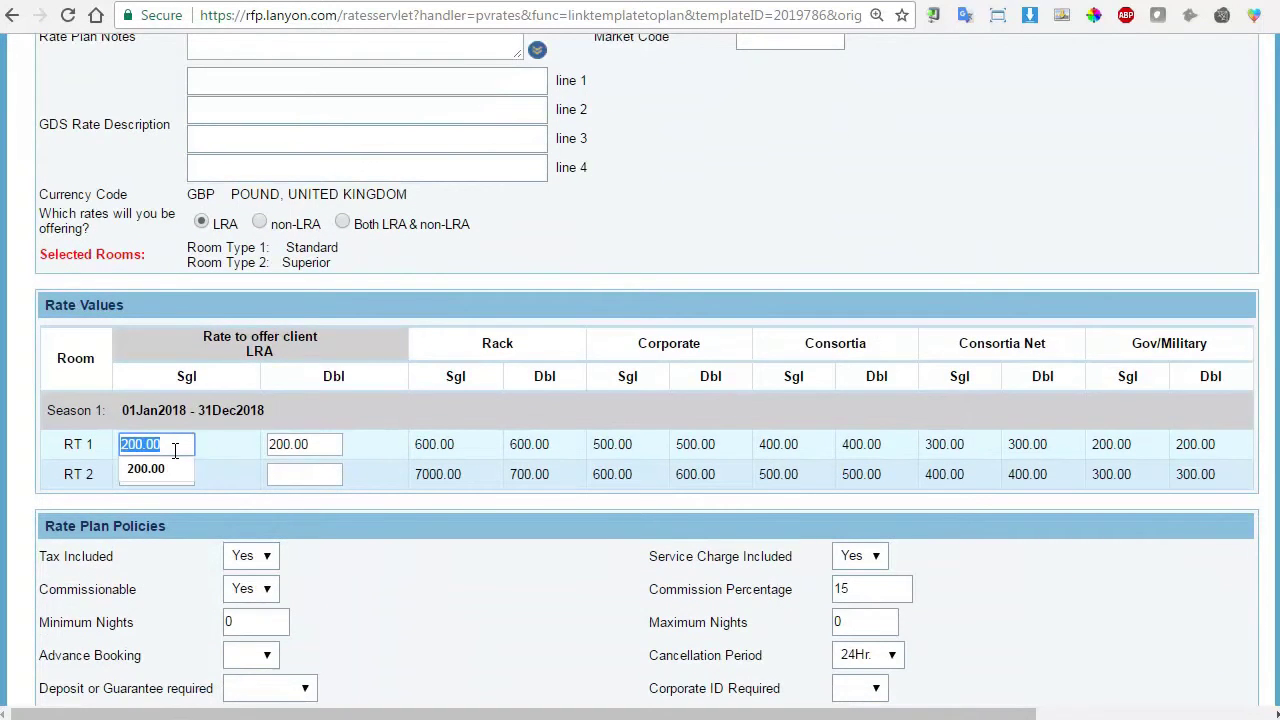
{"action": "type", "text": "400.00"}
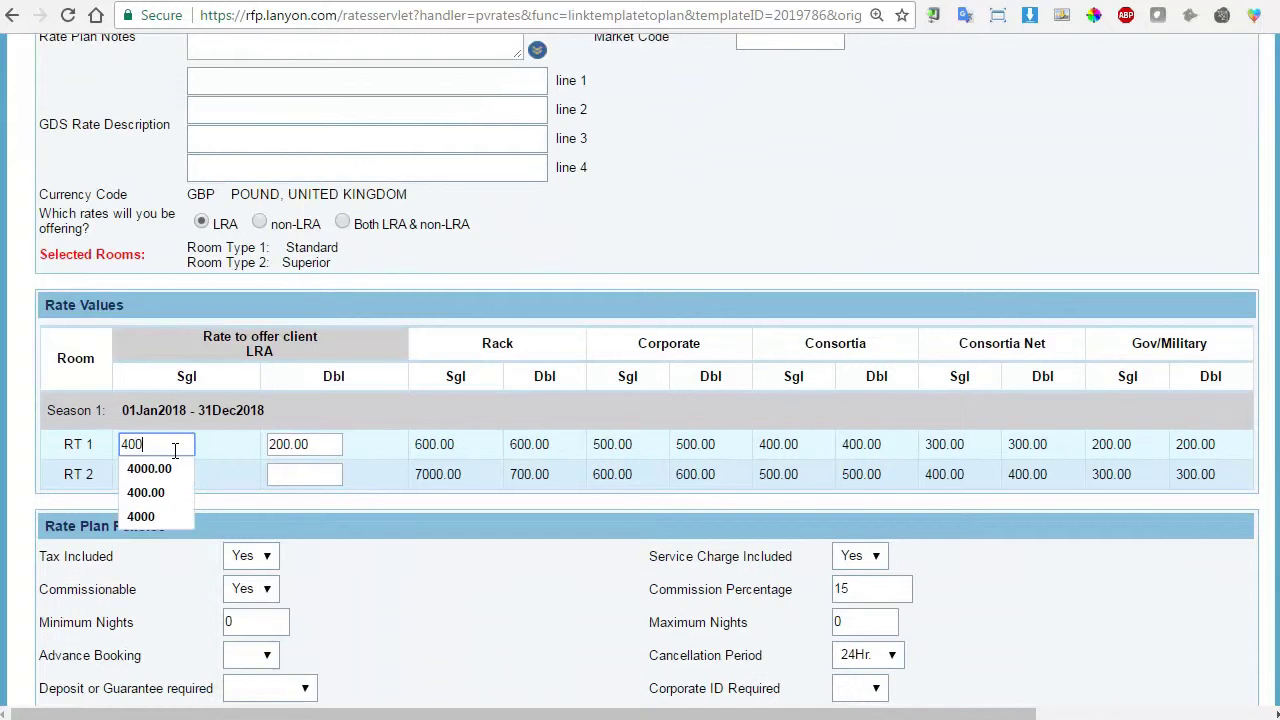
{"action": "key", "text": "Tab"}
{"action": "type", "text": "44"}
{"action": "key", "text": "BackSpace"}
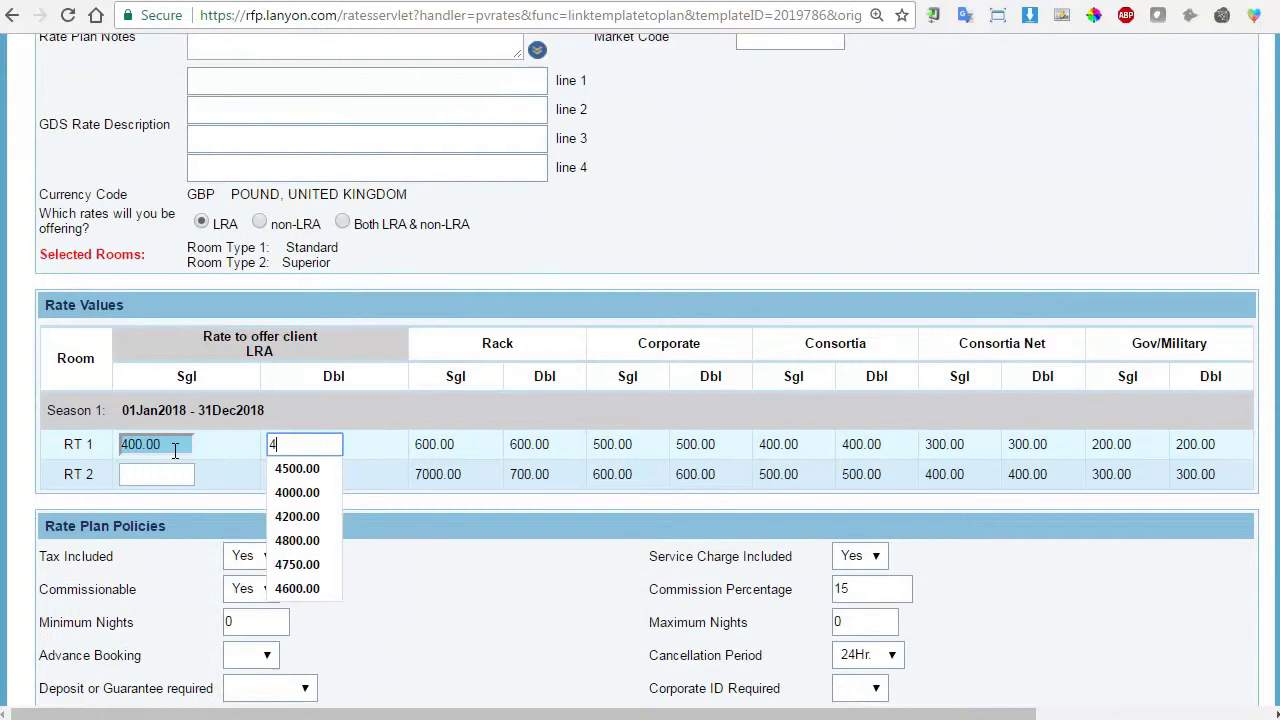
{"action": "type", "text": "00.00"}
{"action": "key", "text": "Tab"}
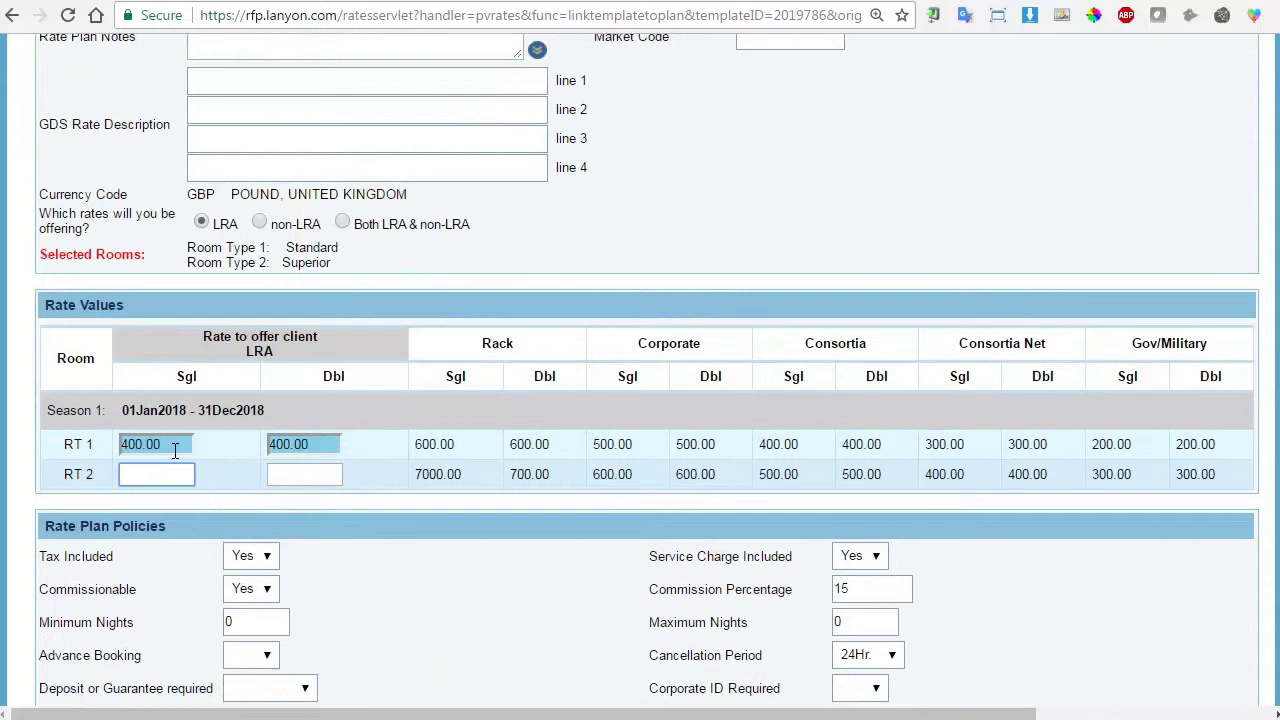
{"action": "type", "text": "500.00"}
{"action": "key", "text": "Tab"}
{"action": "type", "text": "500"}
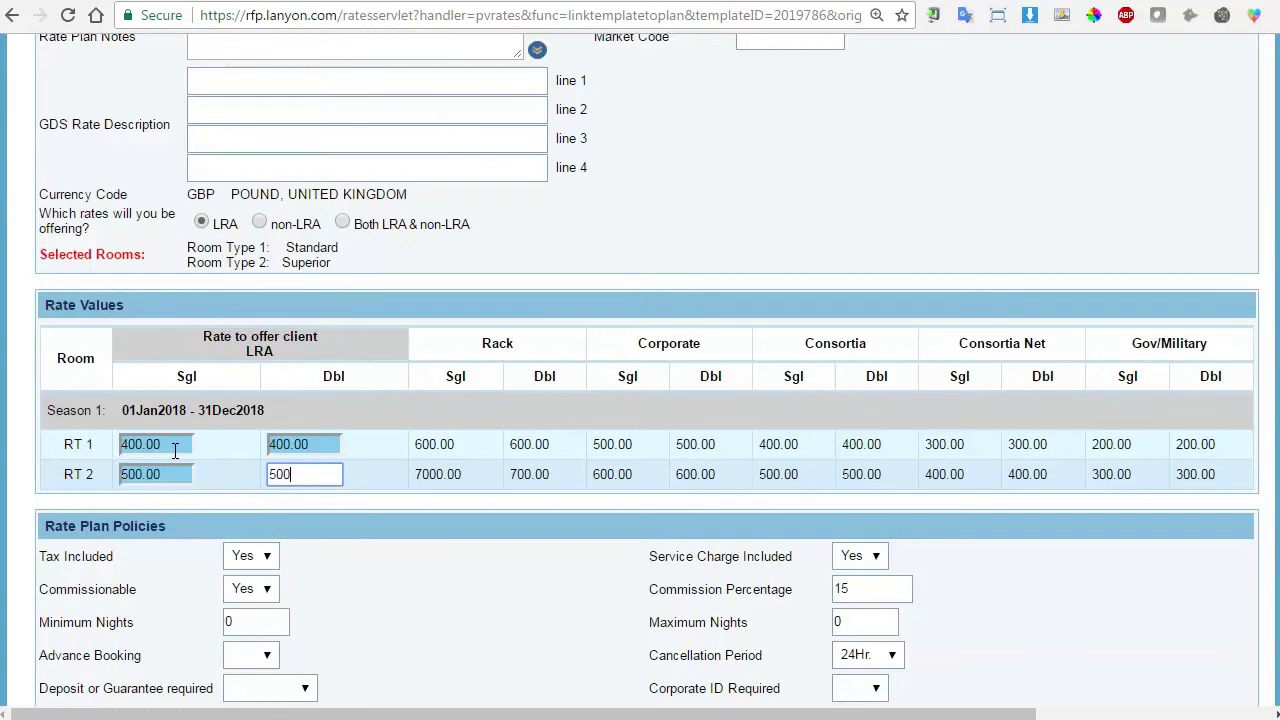
{"action": "type", "text": ".00"}
{"action": "key", "text": "Tab"}
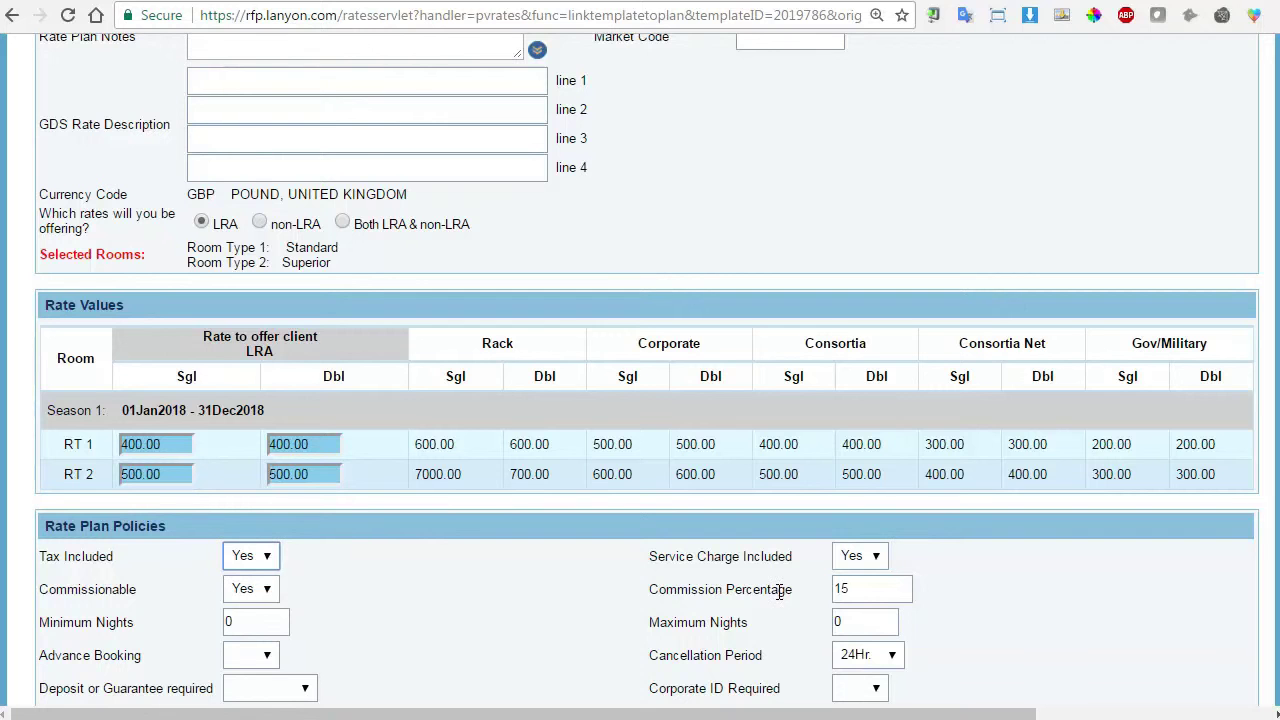
Change the commission from 15 to 10 percent and save the rate plan.
{"action": "left_click_drag", "start_coordinate": [852, 592], "coordinate": [828, 597]}
{"action": "type", "text": "10"}
{"action": "key", "text": "Down"}
{"action": "key", "text": "Return"}
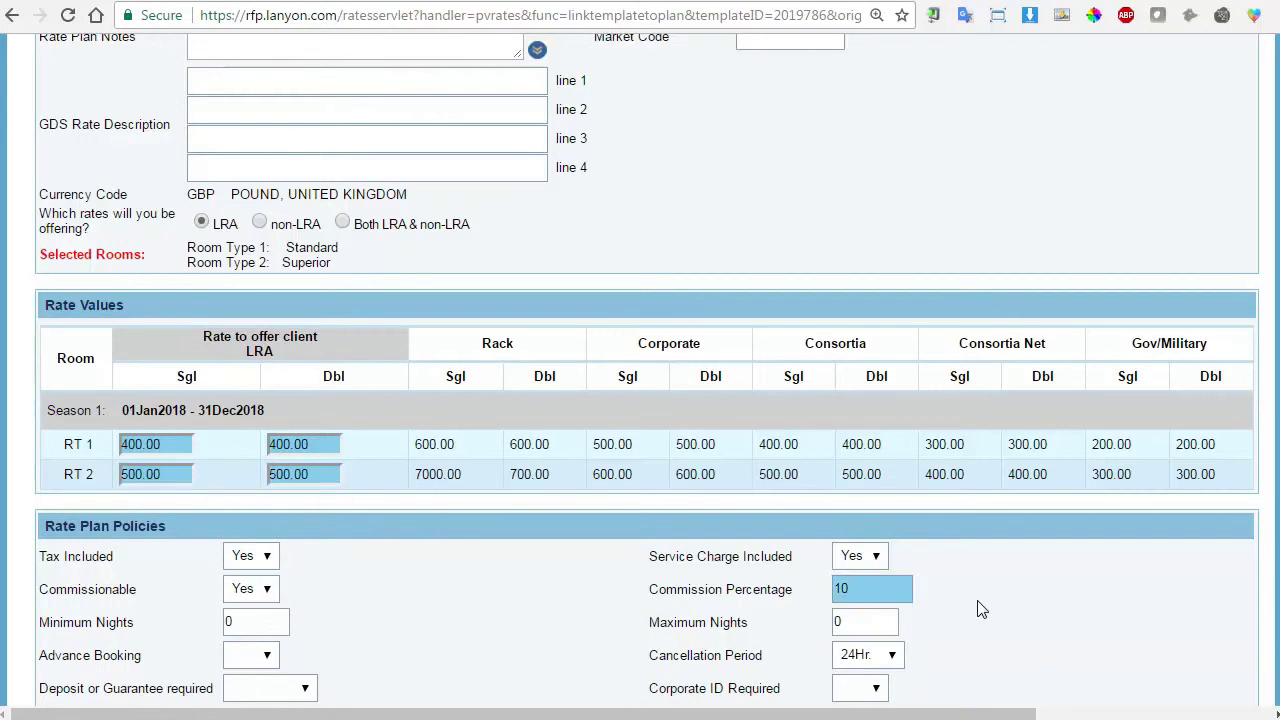
{"action": "scroll", "coordinate": [960, 610], "scroll_direction": "down", "scroll_amount": 2}
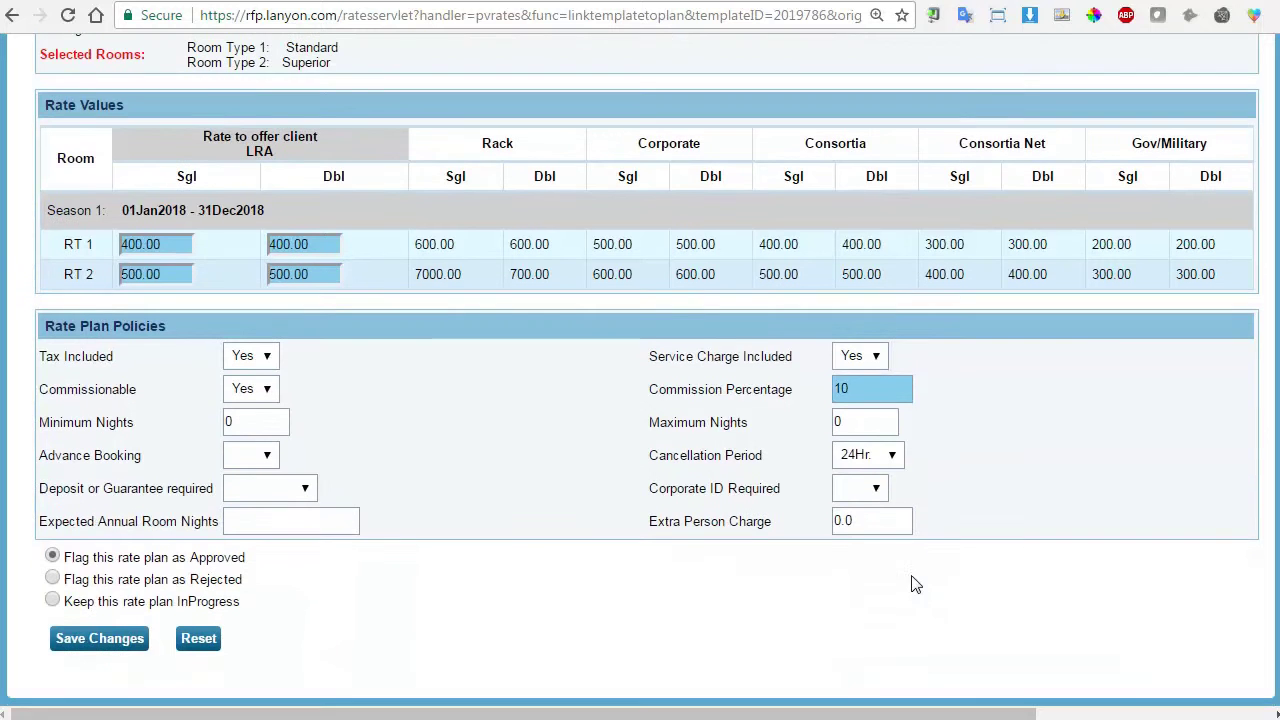
{"action": "left_click", "coordinate": [104, 644]}
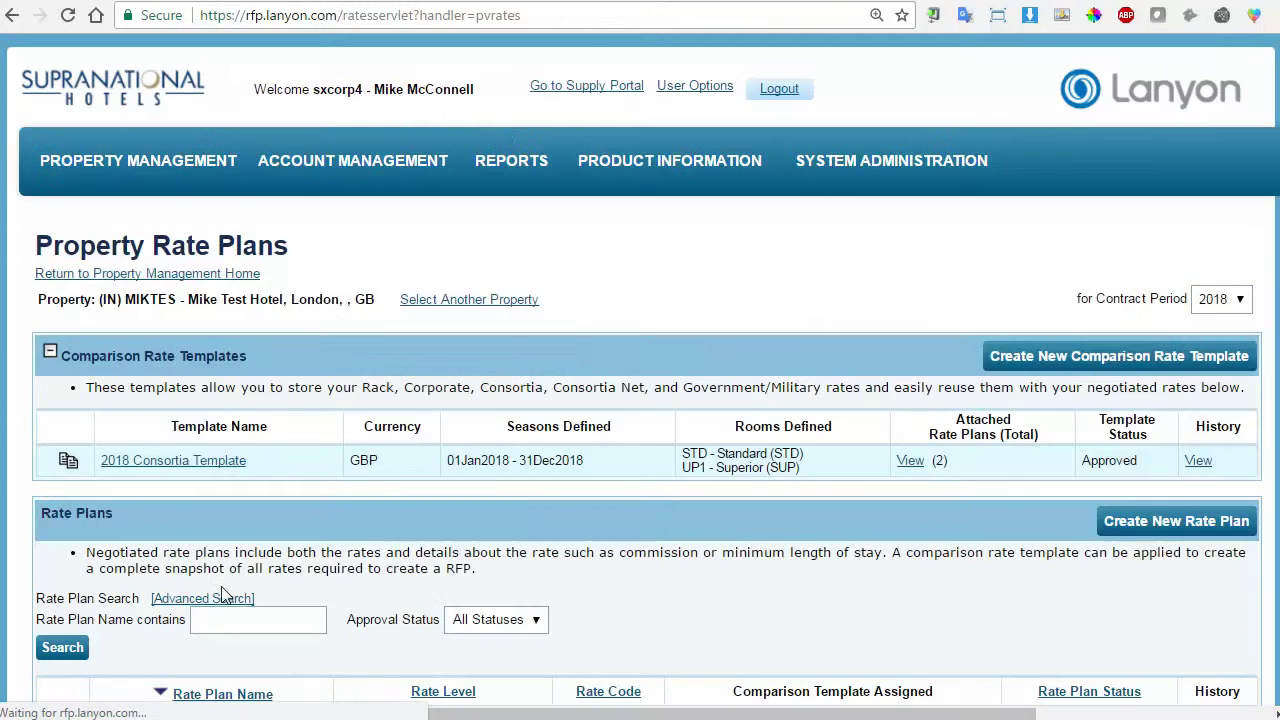
{"action": "scroll", "coordinate": [337, 491], "scroll_direction": "down", "scroll_amount": 5}
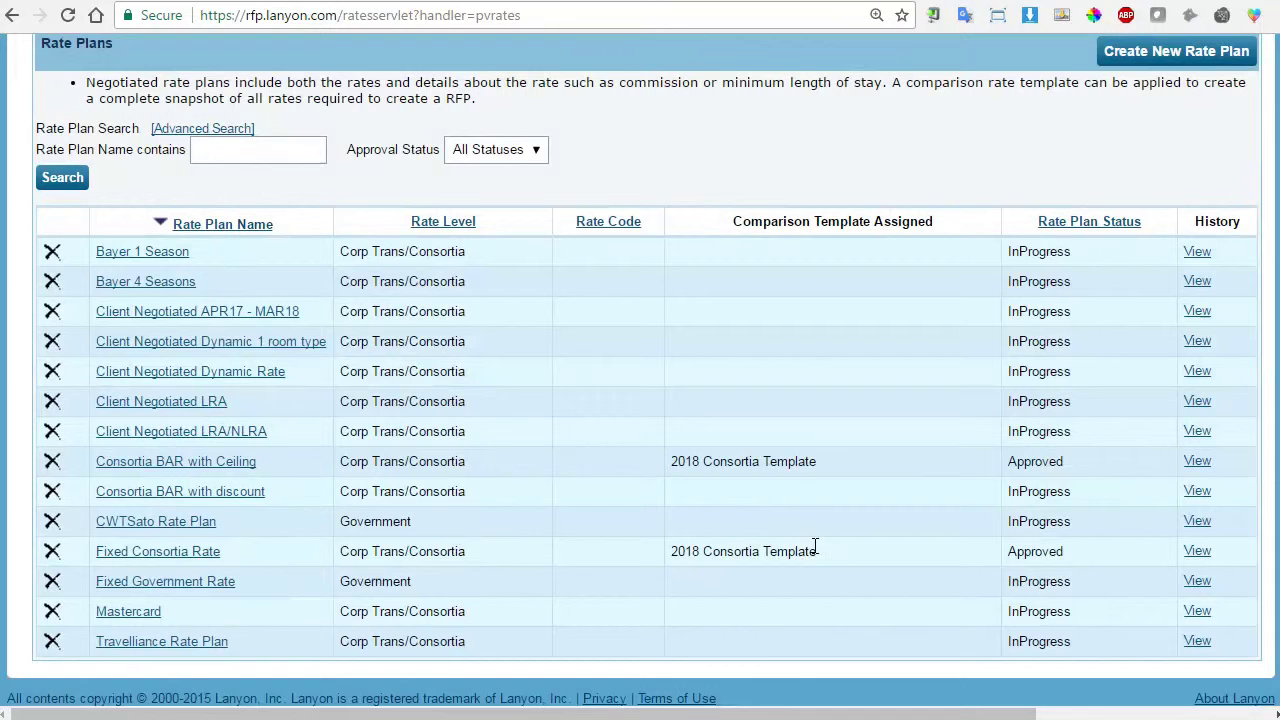
{"action": "scroll", "coordinate": [801, 543], "scroll_direction": "up", "scroll_amount": 5}
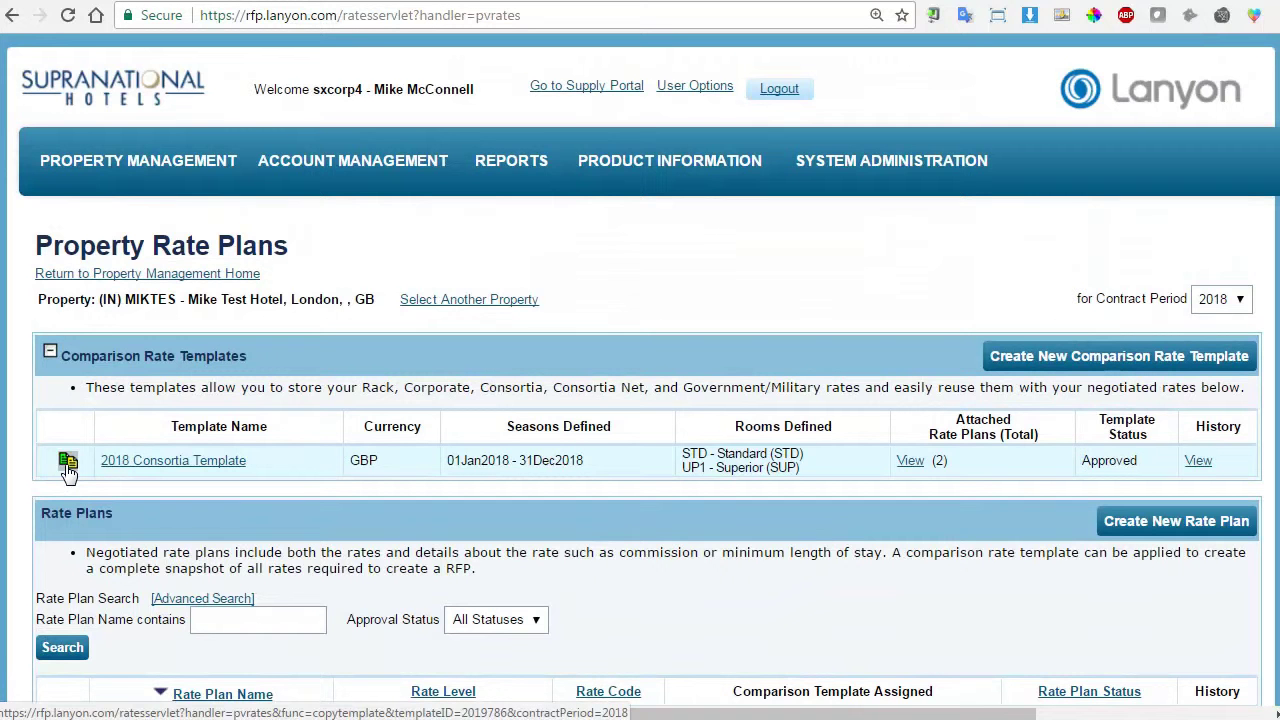
Copy the 2018 Consortia Template and name the copy '2018 Consortia Template 1RT'.
{"action": "left_click", "coordinate": [68, 465]}
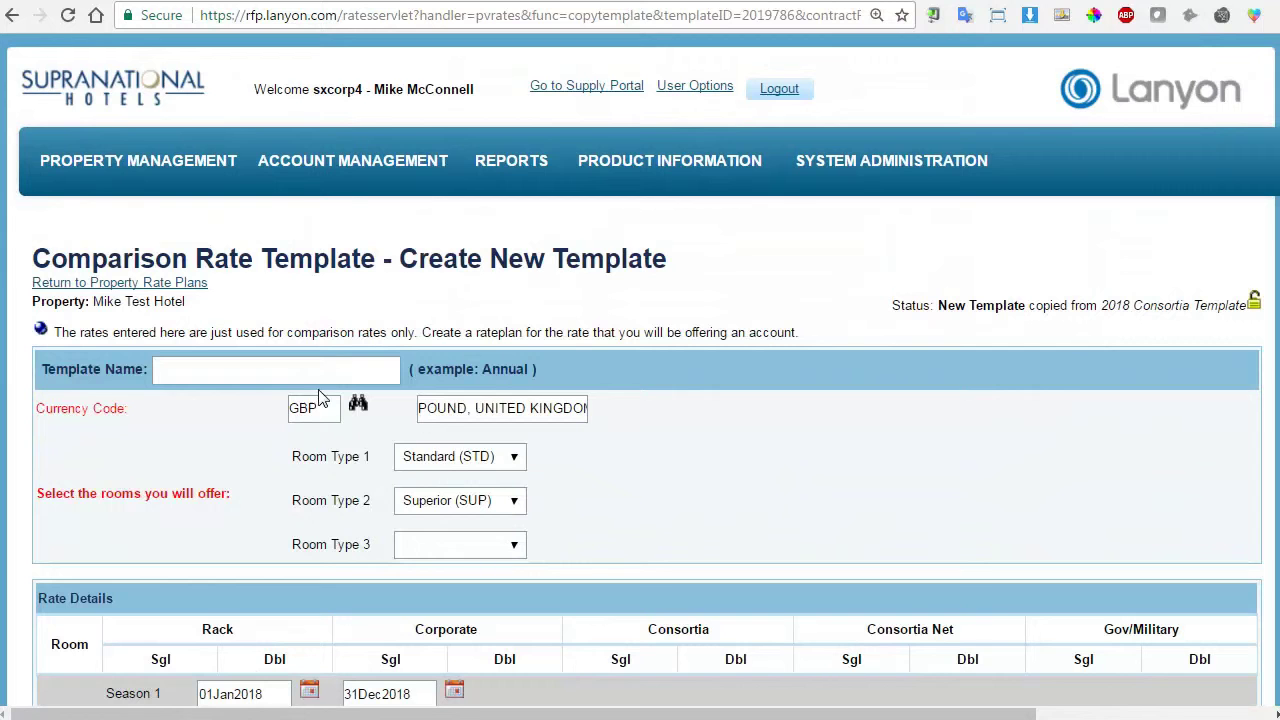
{"action": "left_click", "coordinate": [299, 376]}
{"action": "type", "text": "2018"}
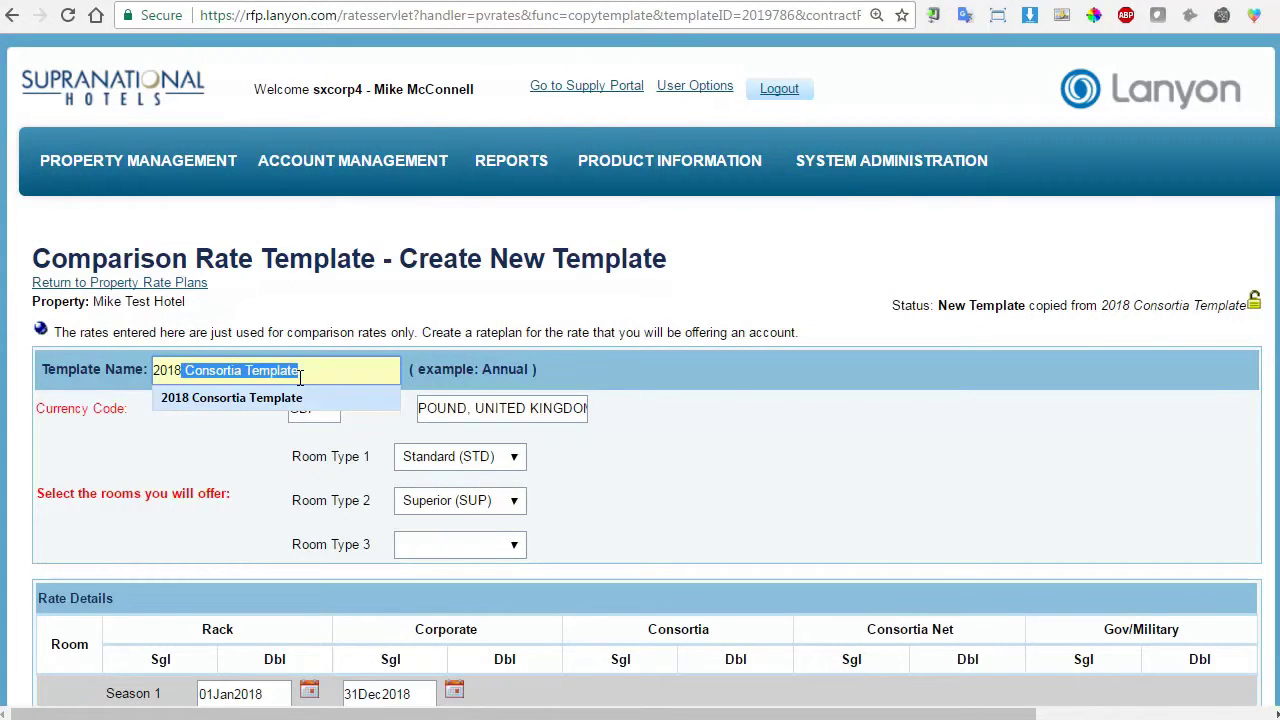
{"action": "key", "text": "Down"}
{"action": "key", "text": "Return"}
{"action": "type", "text": "1RT"}
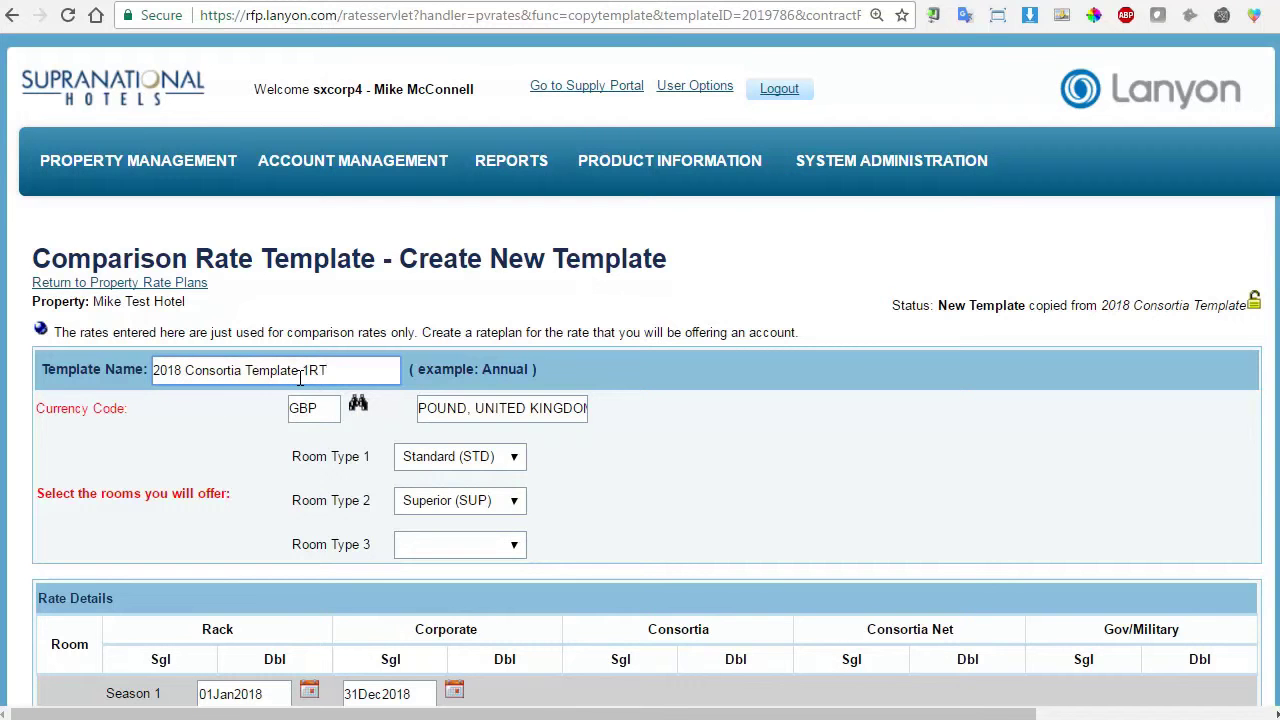
Blank Room Type 2, clear all its RT 2 rates, and save the template.
{"action": "left_click", "coordinate": [512, 498]}
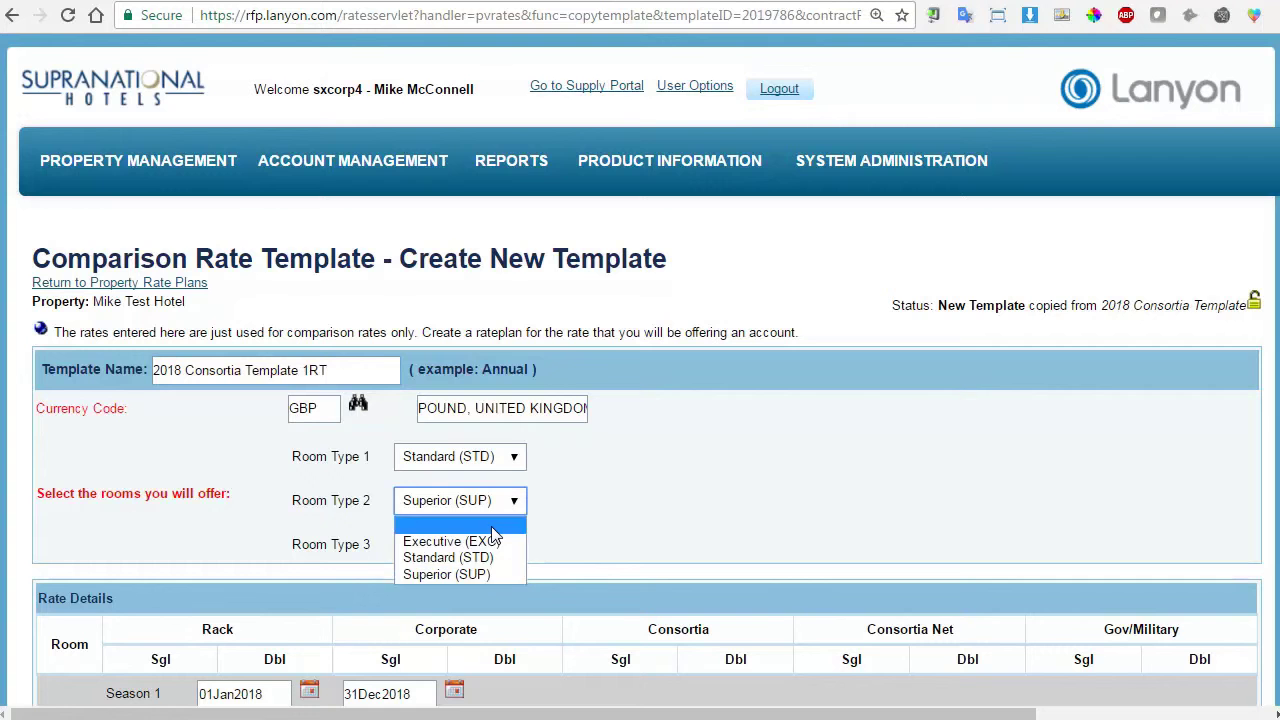
{"action": "left_click", "coordinate": [491, 525]}
{"action": "scroll", "coordinate": [563, 480], "scroll_direction": "down", "scroll_amount": 3}
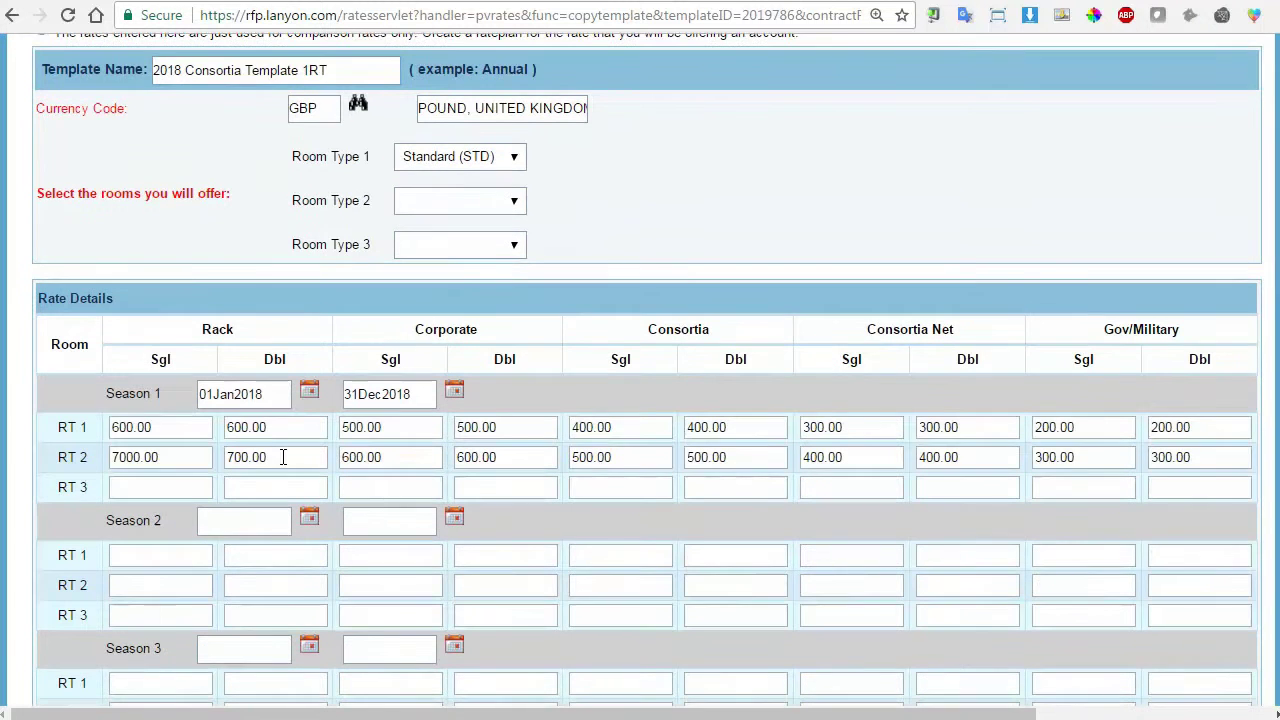
{"action": "double_click", "coordinate": [185, 463]}
{"action": "key", "text": "Delete"}
{"action": "key", "text": "Tab"}
{"action": "key", "text": "Delete"}
{"action": "key", "text": "Tab"}
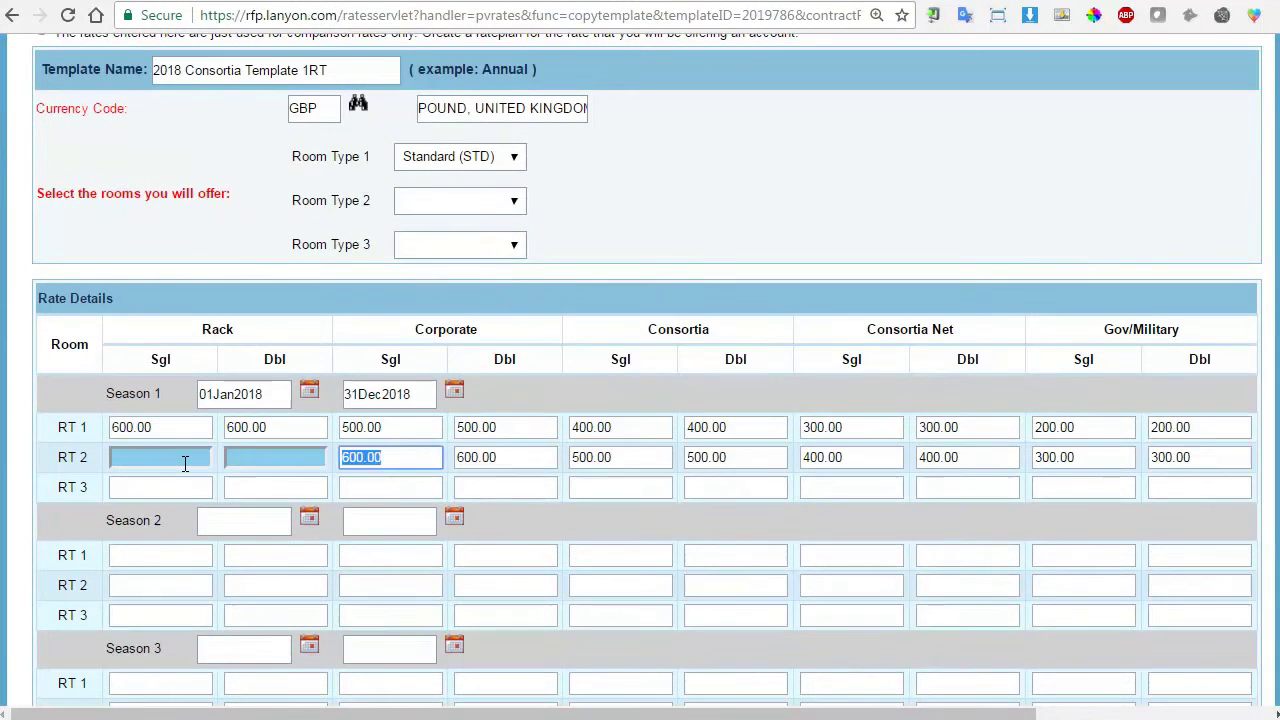
{"action": "key", "text": "Delete"}
{"action": "key", "text": "Tab"}
{"action": "key", "text": "Delete"}
{"action": "key", "text": "Tab"}
{"action": "key", "text": "Delete"}
{"action": "key", "text": "Tab"}
{"action": "key", "text": "Delete"}
{"action": "key", "text": "Tab"}
{"action": "key", "text": "Delete"}
{"action": "key", "text": "Tab"}
{"action": "key", "text": "Delete"}
{"action": "key", "text": "Tab"}
{"action": "key", "text": "Delete"}
{"action": "key", "text": "Tab"}
{"action": "key", "text": "Delete"}
{"action": "scroll", "coordinate": [178, 440], "scroll_direction": "down", "scroll_amount": 5}
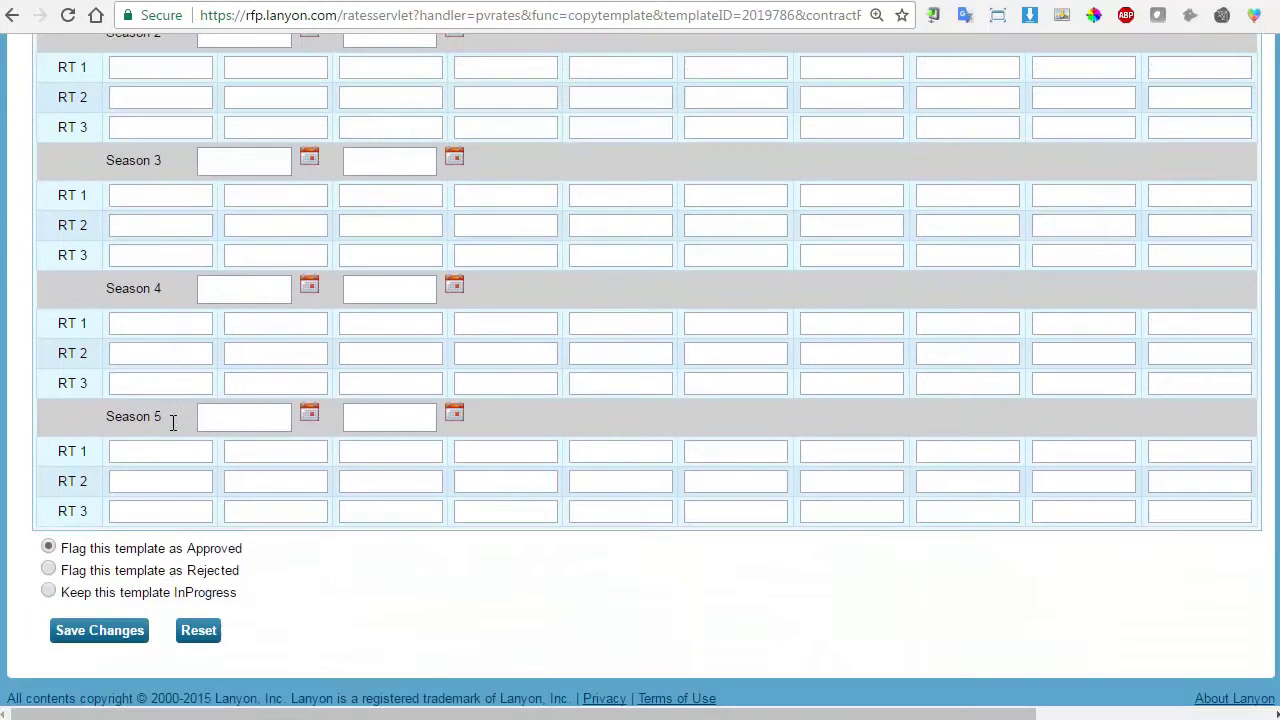
{"action": "left_click", "coordinate": [98, 632]}
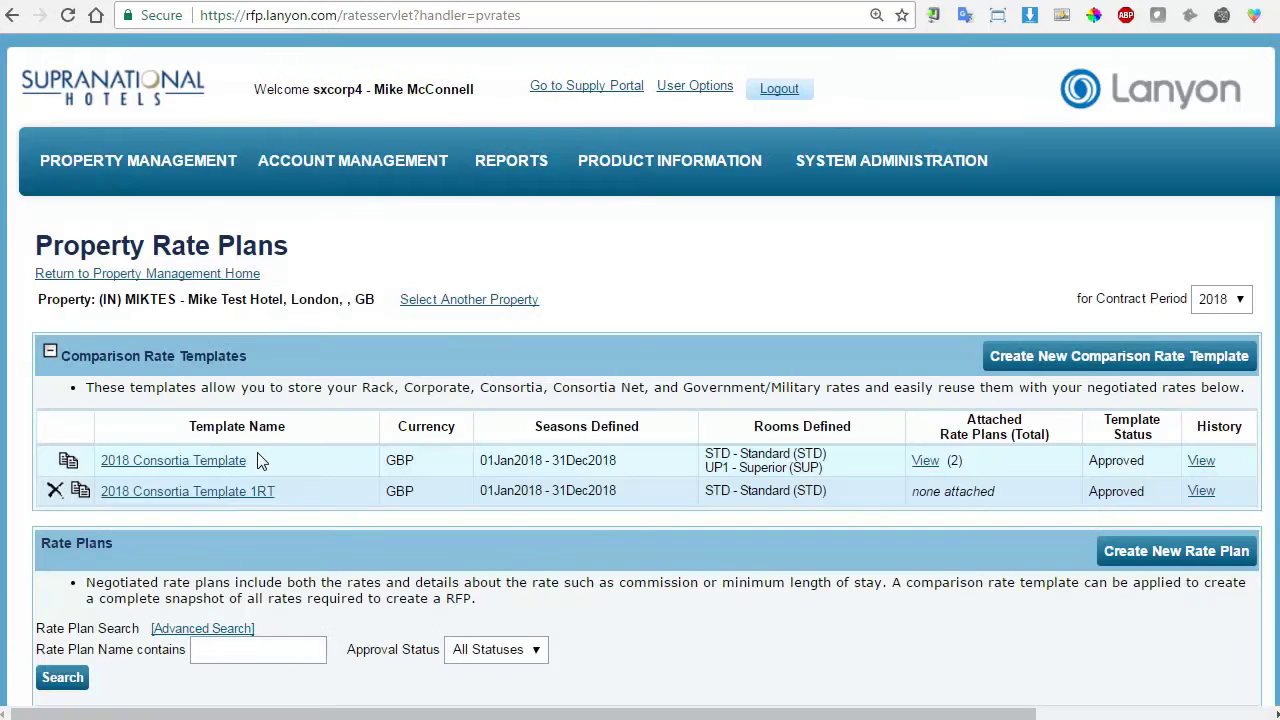
Set Room Type 1 of 2018 Consortia Template 1RT to Executive (EXC) and save.
{"action": "scroll", "coordinate": [295, 483], "scroll_direction": "down", "scroll_amount": 5}
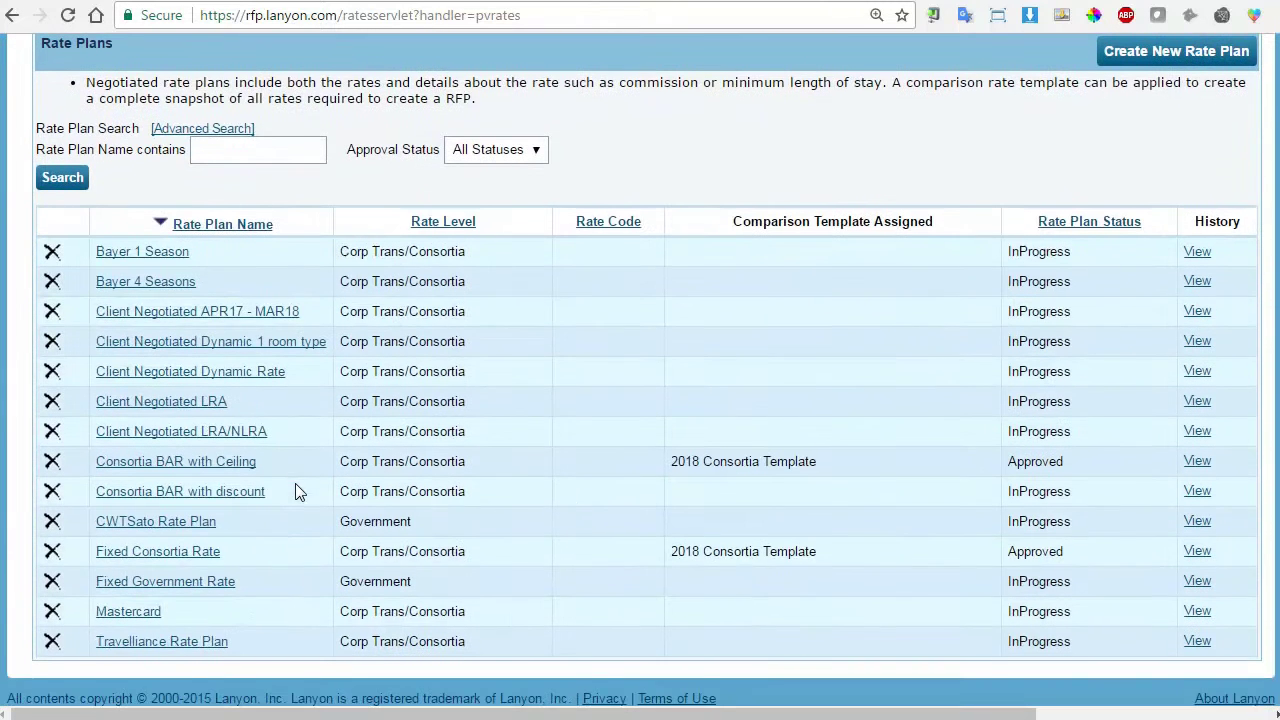
{"action": "scroll", "coordinate": [533, 479], "scroll_direction": "up", "scroll_amount": 3}
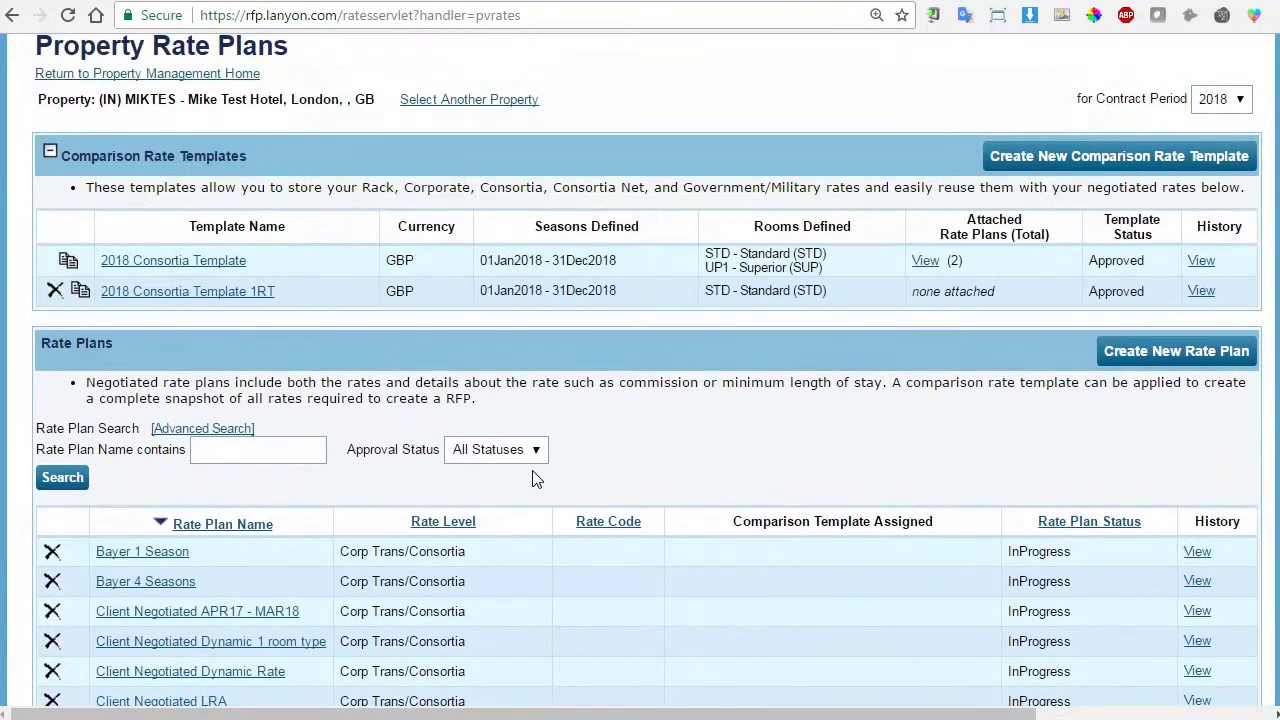
{"action": "left_click", "coordinate": [212, 291]}
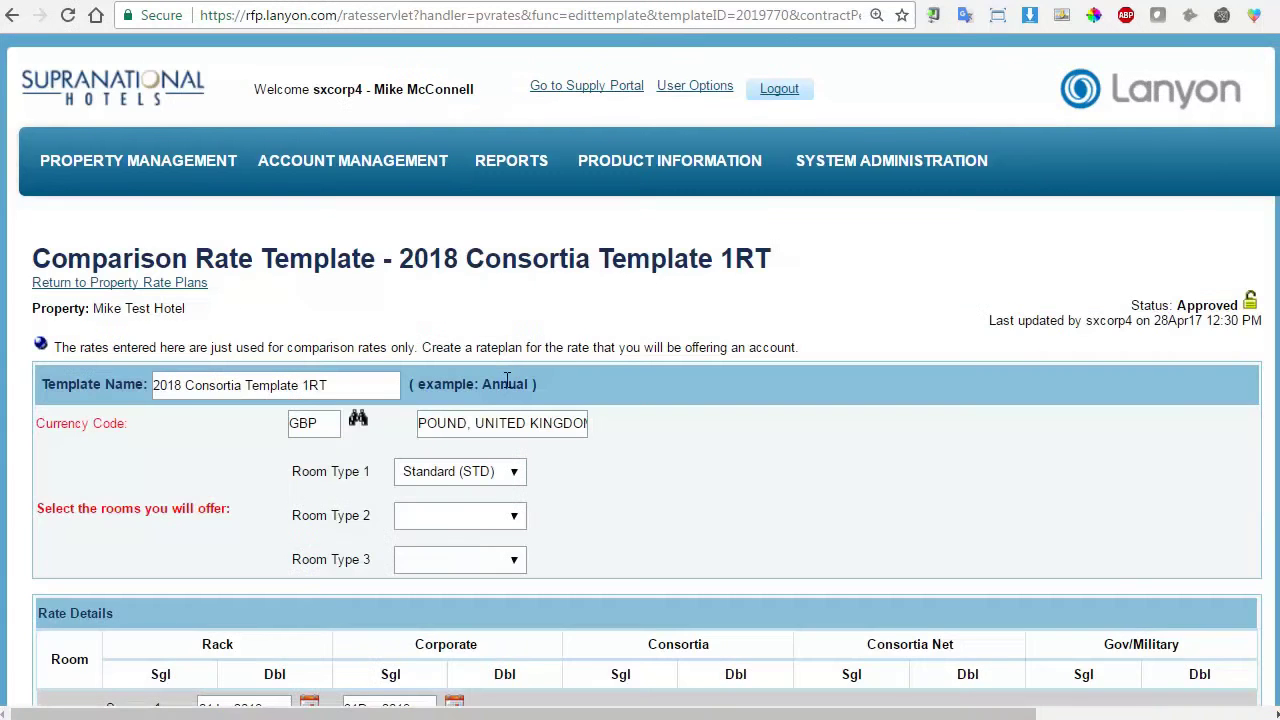
{"action": "scroll", "coordinate": [512, 378], "scroll_direction": "down", "scroll_amount": 1}
{"action": "left_click", "coordinate": [489, 378]}
{"action": "left_click", "coordinate": [490, 407]}
{"action": "scroll", "coordinate": [610, 408], "scroll_direction": "down", "scroll_amount": 7}
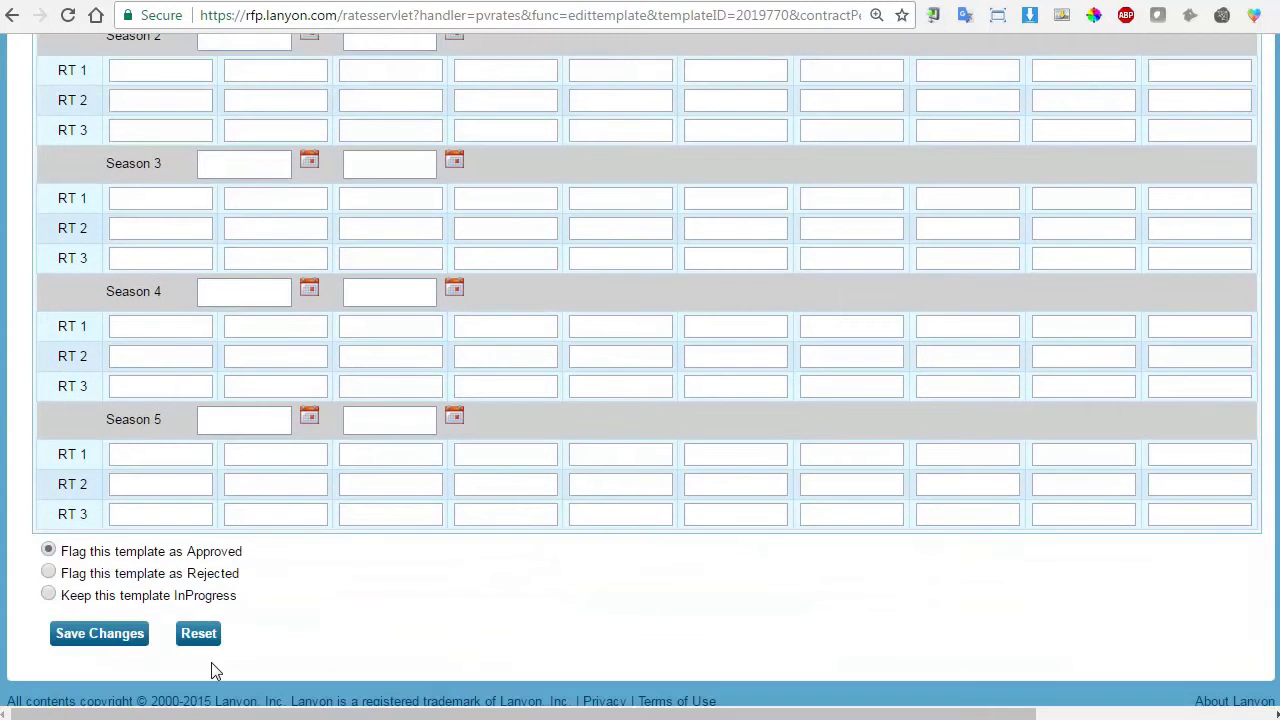
{"action": "left_click", "coordinate": [99, 633]}
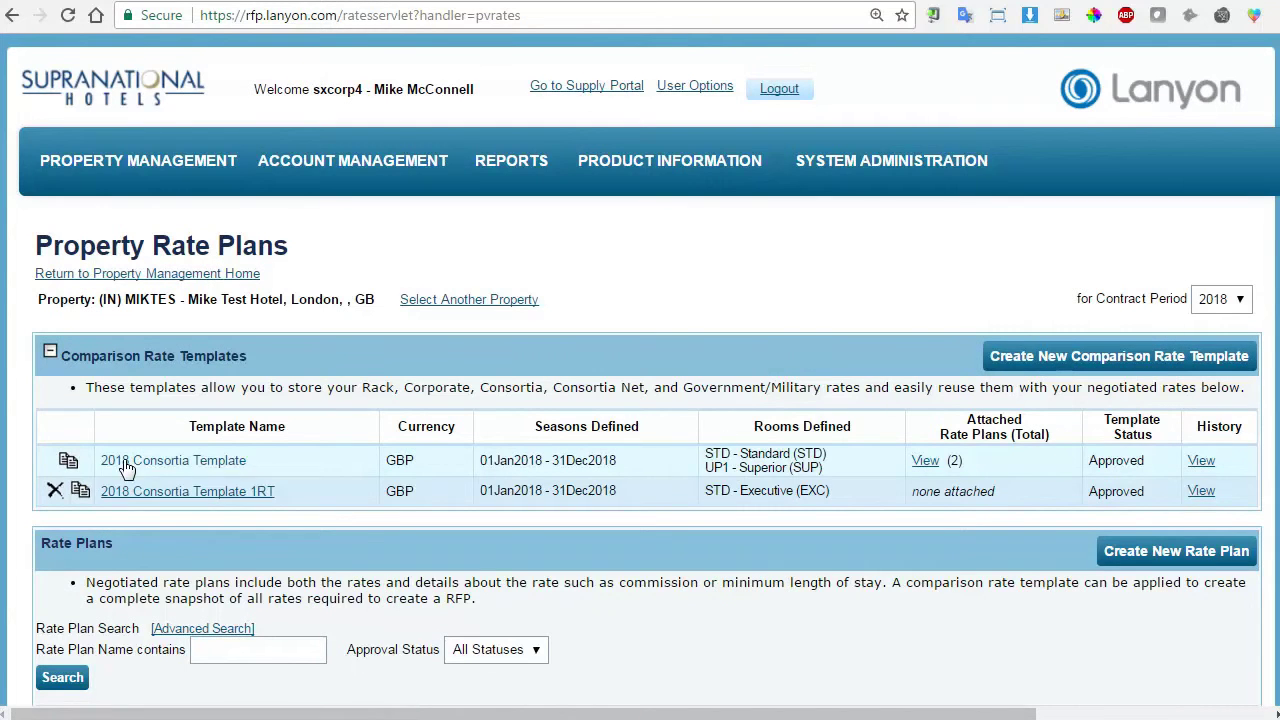
{"action": "scroll", "coordinate": [252, 467], "scroll_direction": "down", "scroll_amount": 1}
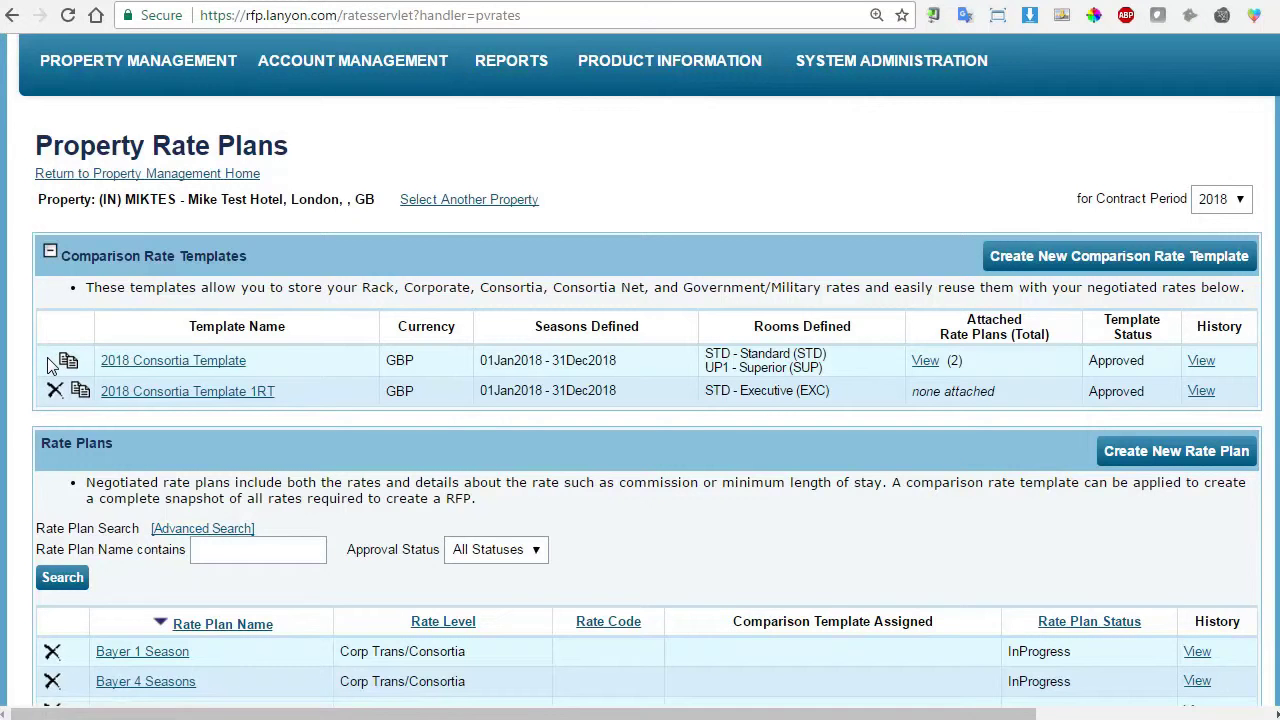
{"action": "scroll", "coordinate": [50, 366], "scroll_direction": "down", "scroll_amount": 3}
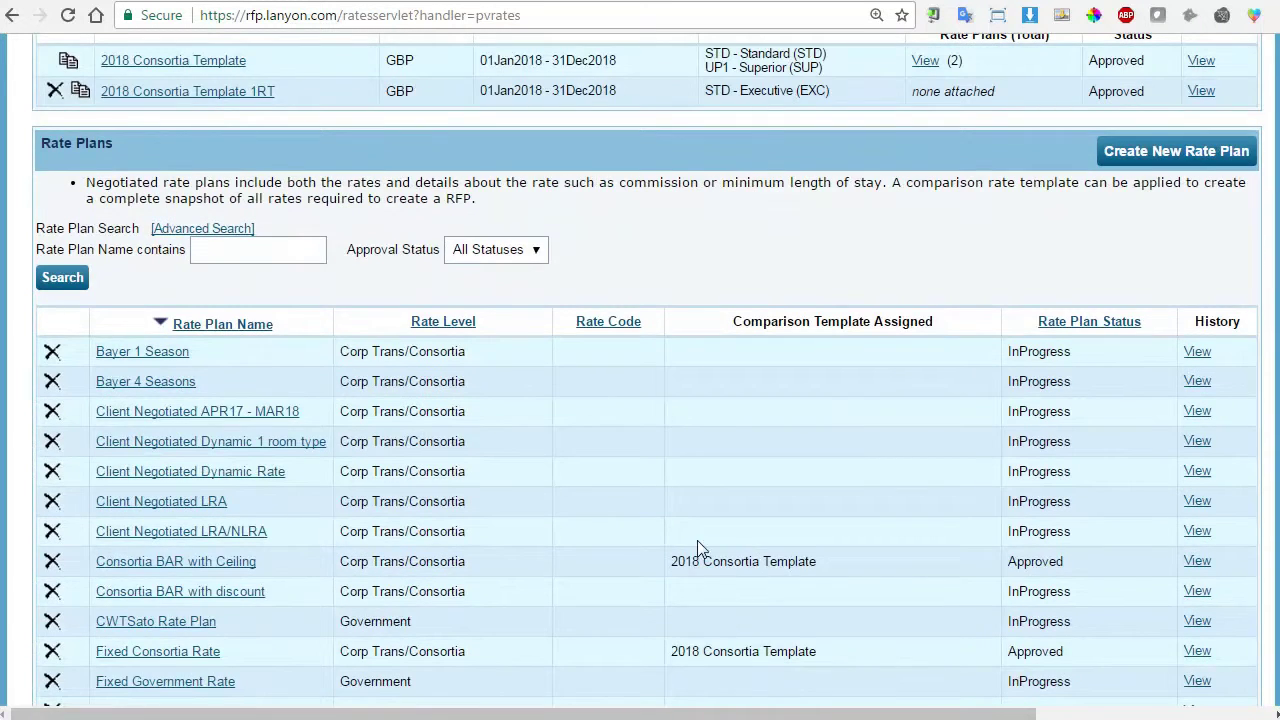
{"action": "scroll", "coordinate": [697, 540], "scroll_direction": "up", "scroll_amount": 2}
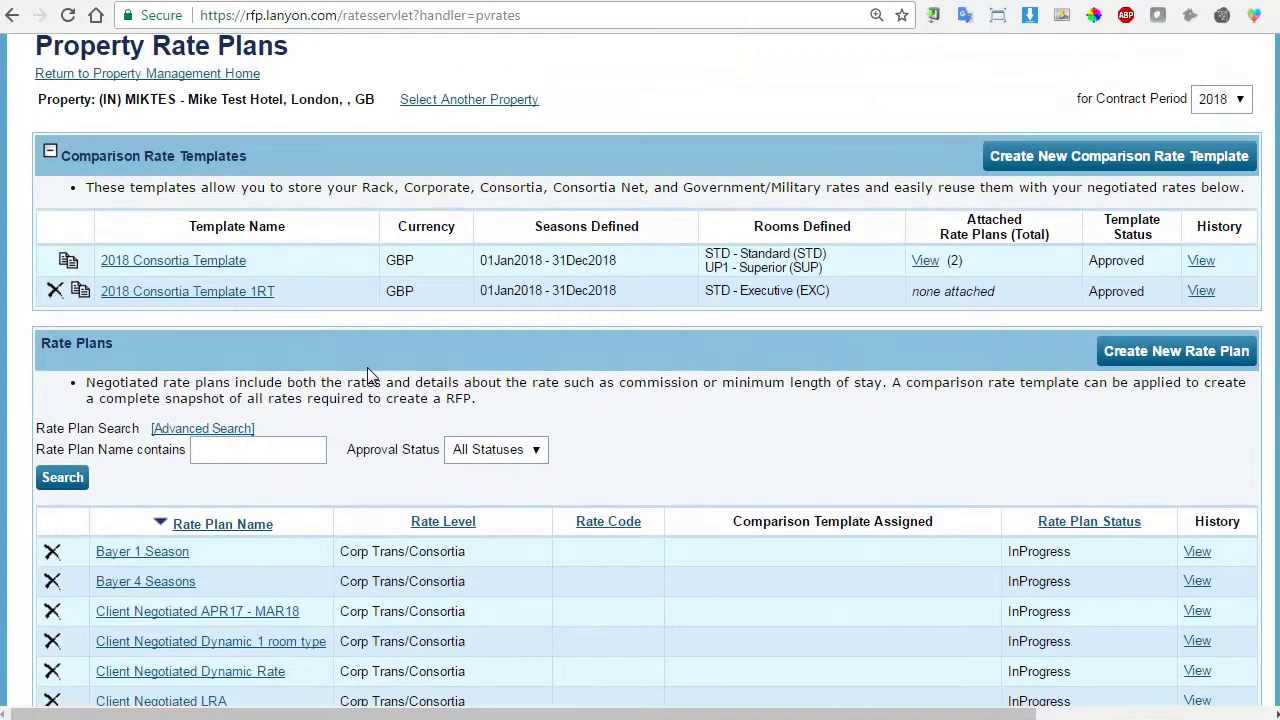
Go to Property Management > Property RFPs and edit the RFP Training 1 bid.
{"action": "scroll", "coordinate": [400, 372], "scroll_direction": "down", "scroll_amount": 1}
{"action": "scroll", "coordinate": [801, 368], "scroll_direction": "down", "scroll_amount": 1}
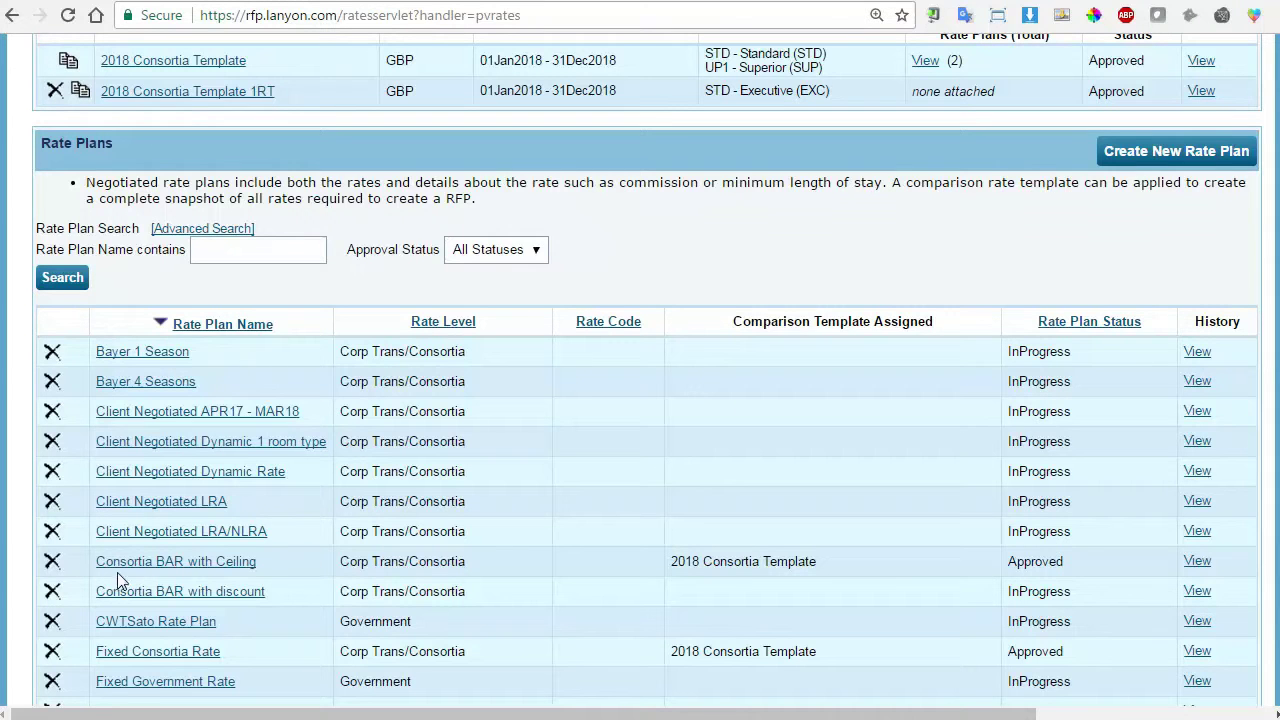
{"action": "scroll", "coordinate": [617, 580], "scroll_direction": "up", "scroll_amount": 3}
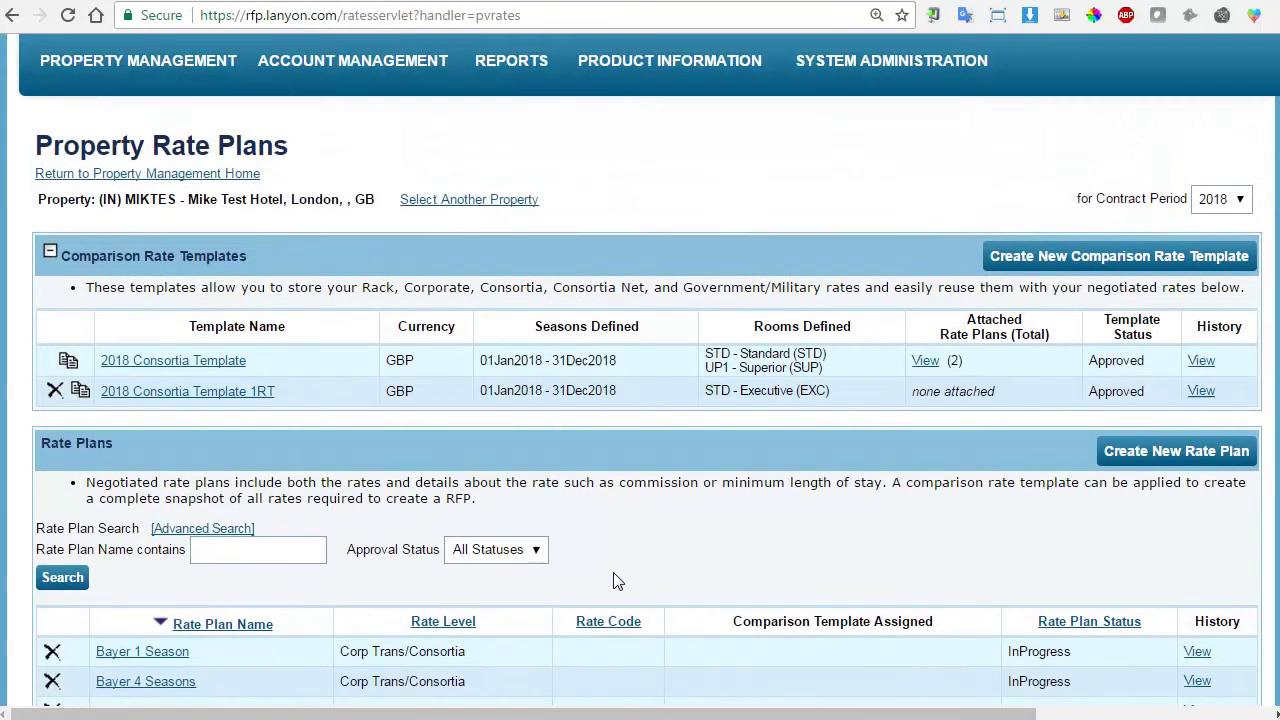
{"action": "scroll", "coordinate": [617, 580], "scroll_direction": "up", "scroll_amount": 1}
{"action": "mouse_move", "coordinate": [120, 162]}
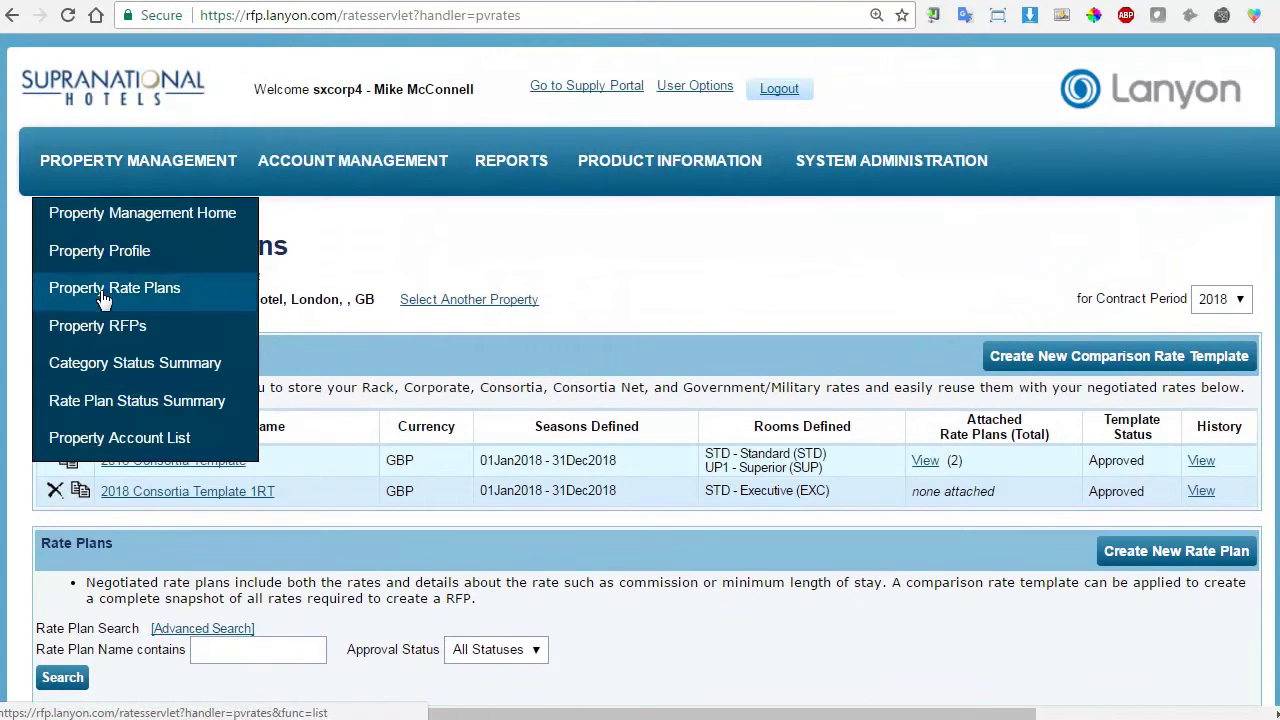
{"action": "left_click", "coordinate": [100, 325]}
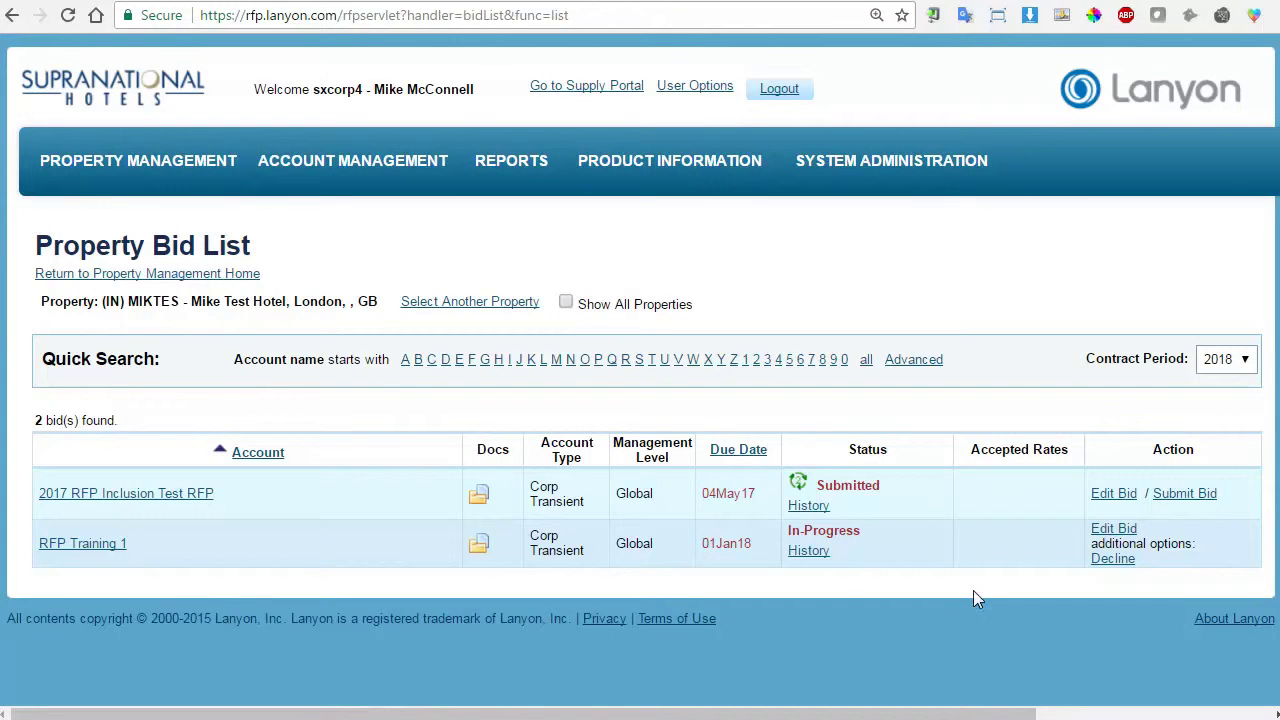
{"action": "left_click", "coordinate": [1105, 531]}
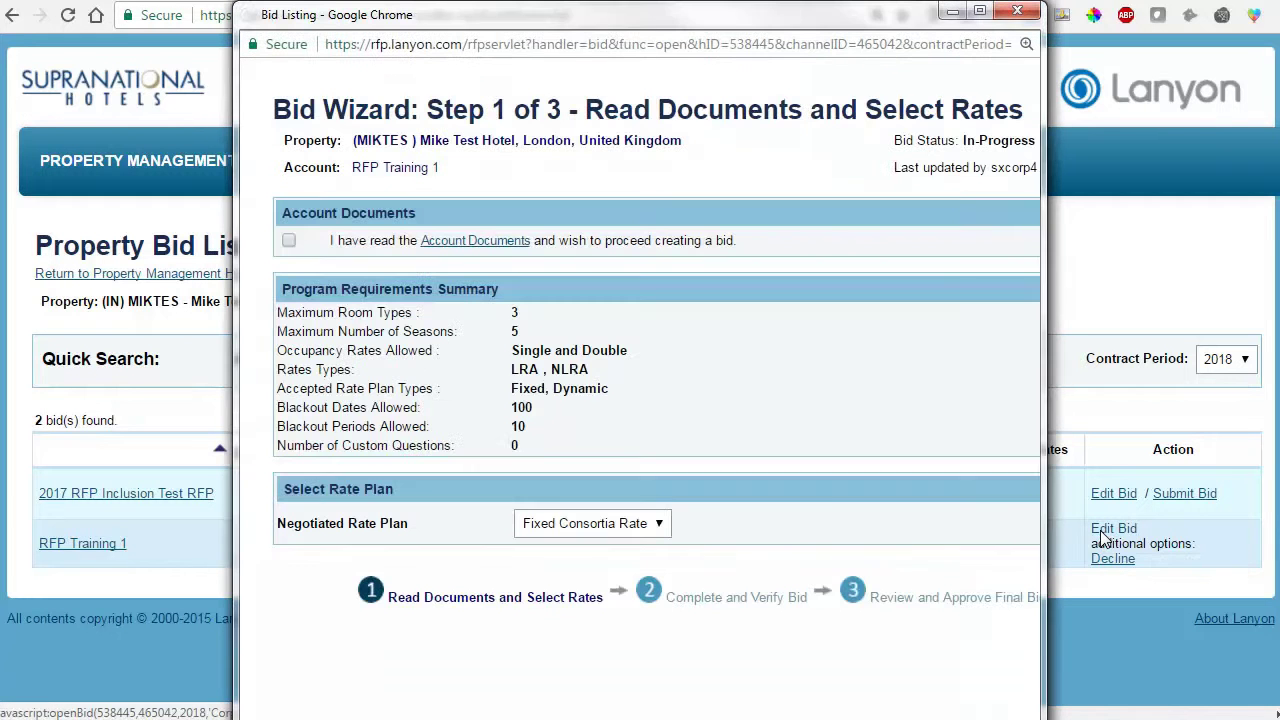
Keep Fixed Consortia Rate, widen the bid wizard window, and check the empty Account Documents.
{"action": "left_click", "coordinate": [662, 526]}
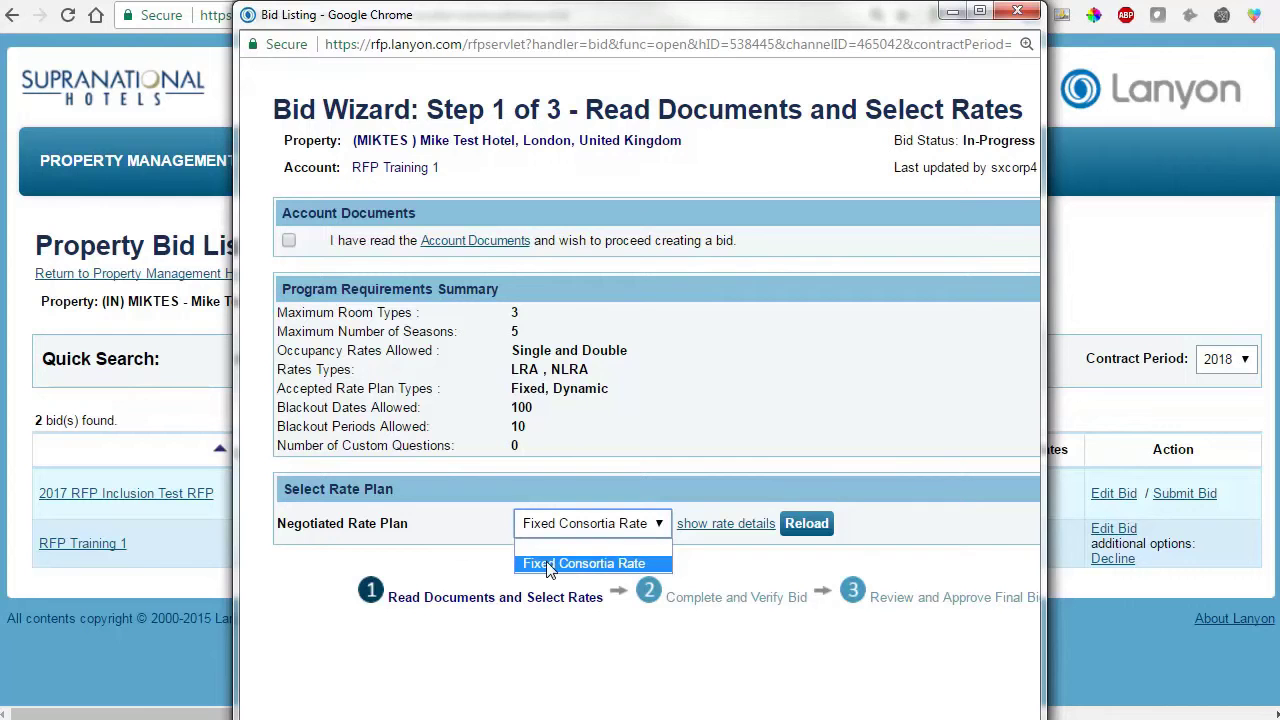
{"action": "left_click", "coordinate": [727, 570]}
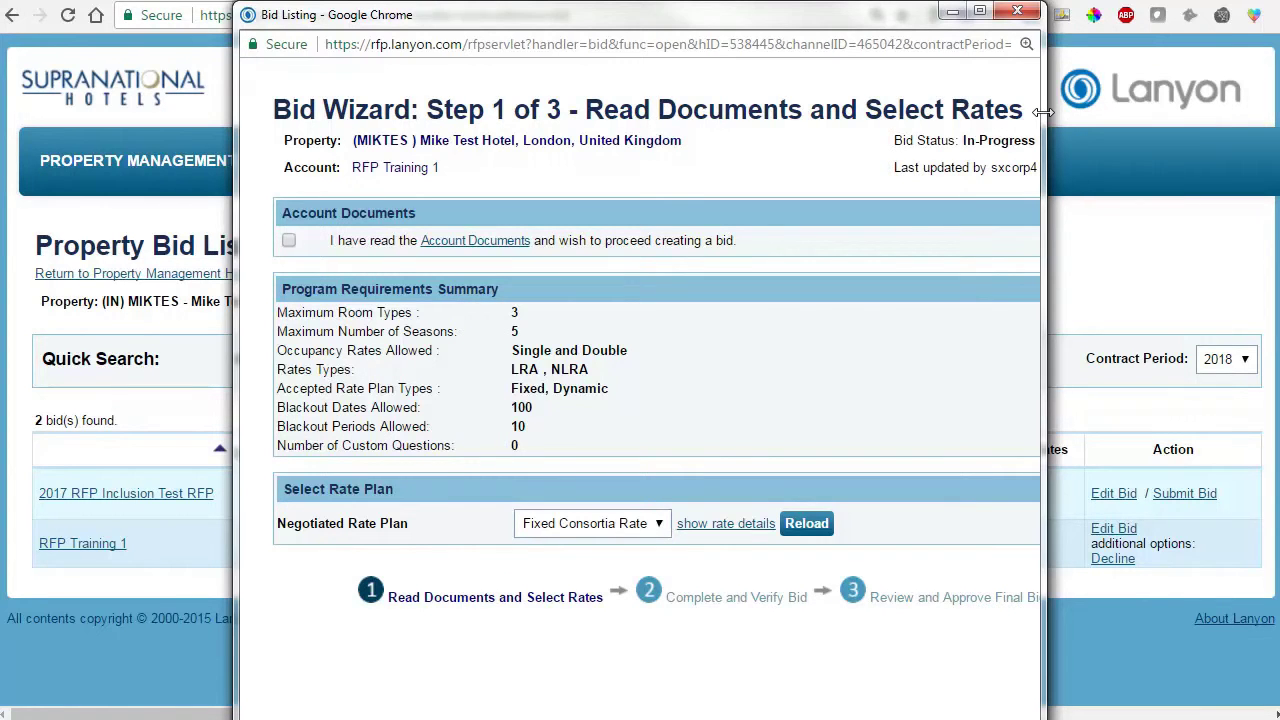
{"action": "left_click_drag", "start_coordinate": [1044, 115], "coordinate": [1210, 113]}
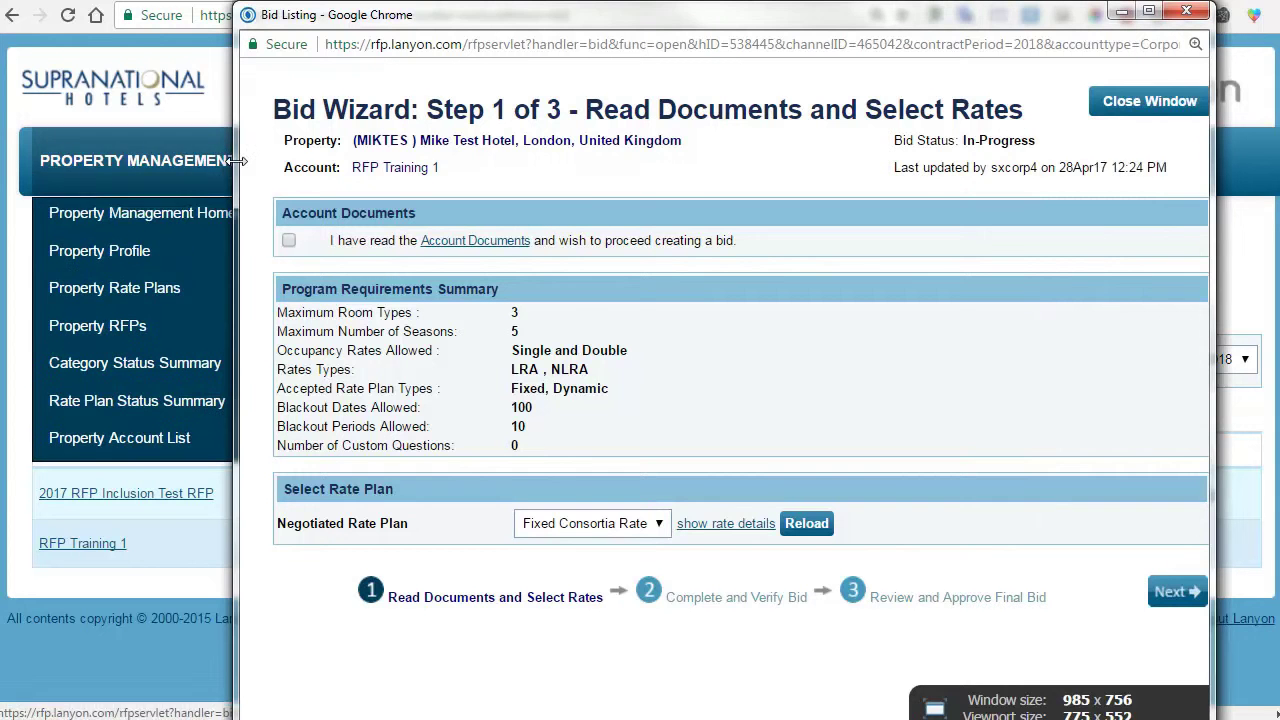
{"action": "left_click_drag", "start_coordinate": [240, 165], "coordinate": [54, 163]}
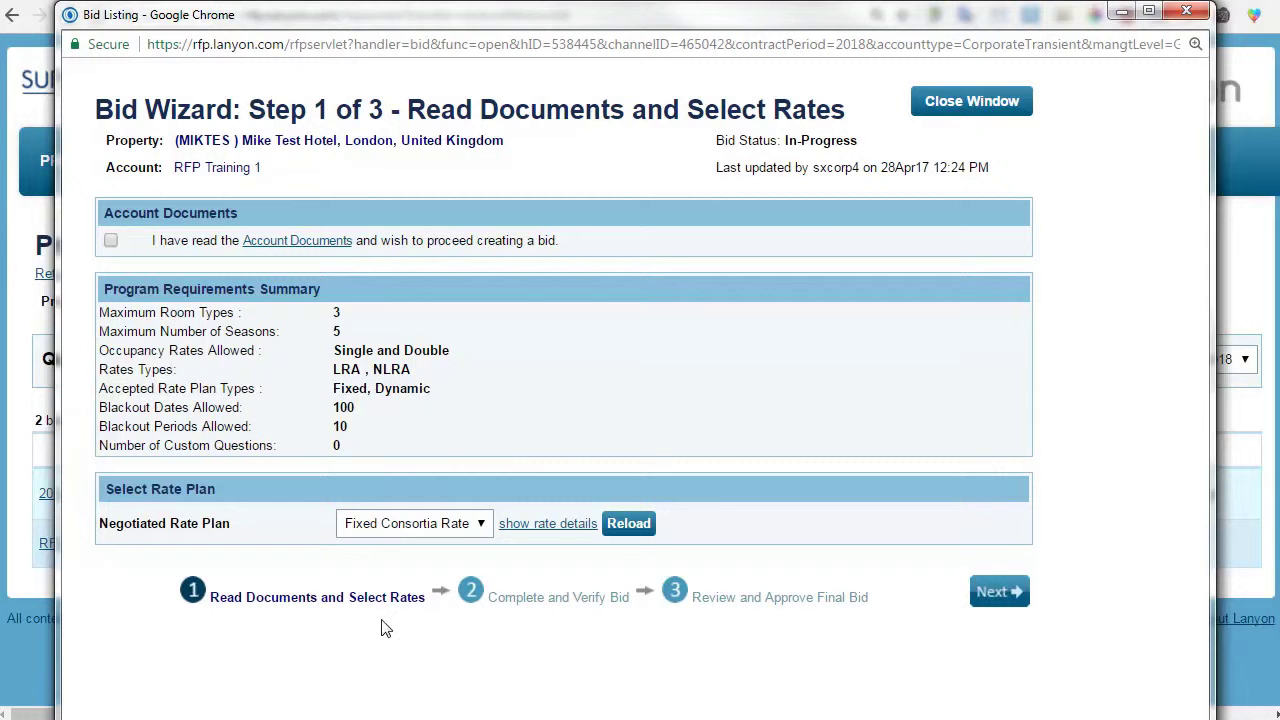
{"action": "left_click", "coordinate": [297, 241]}
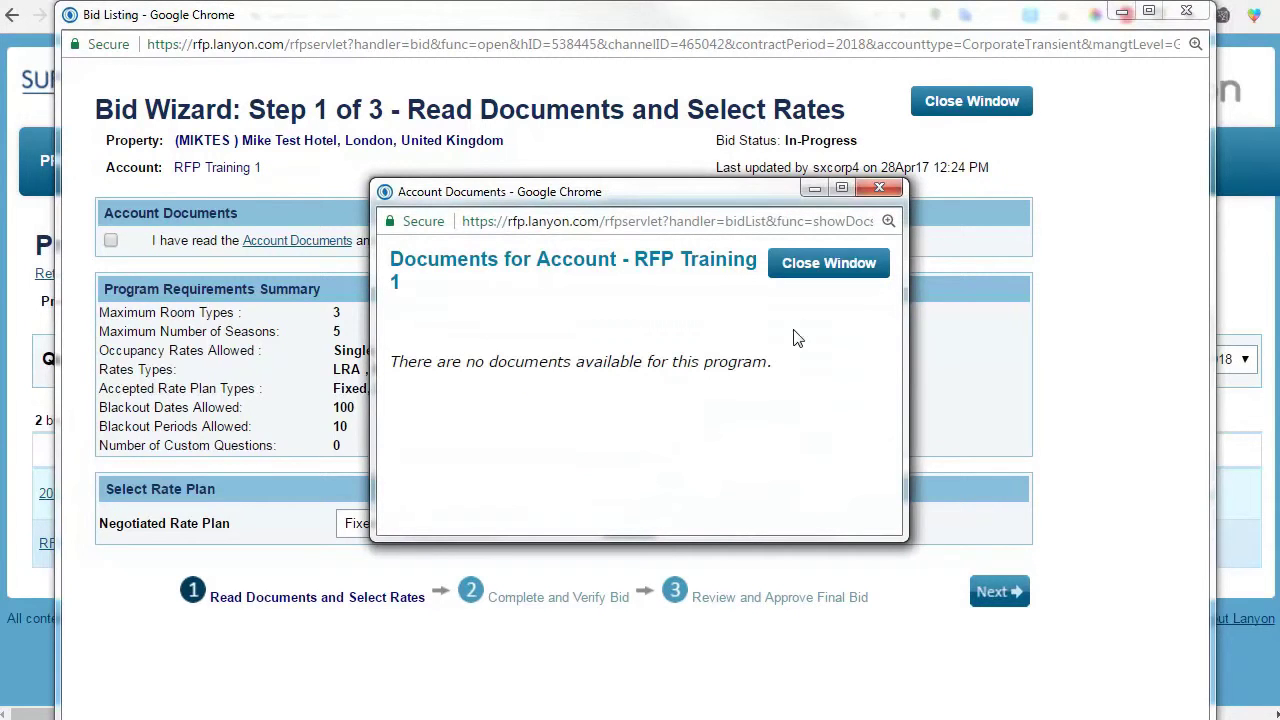
{"action": "left_click", "coordinate": [806, 270]}
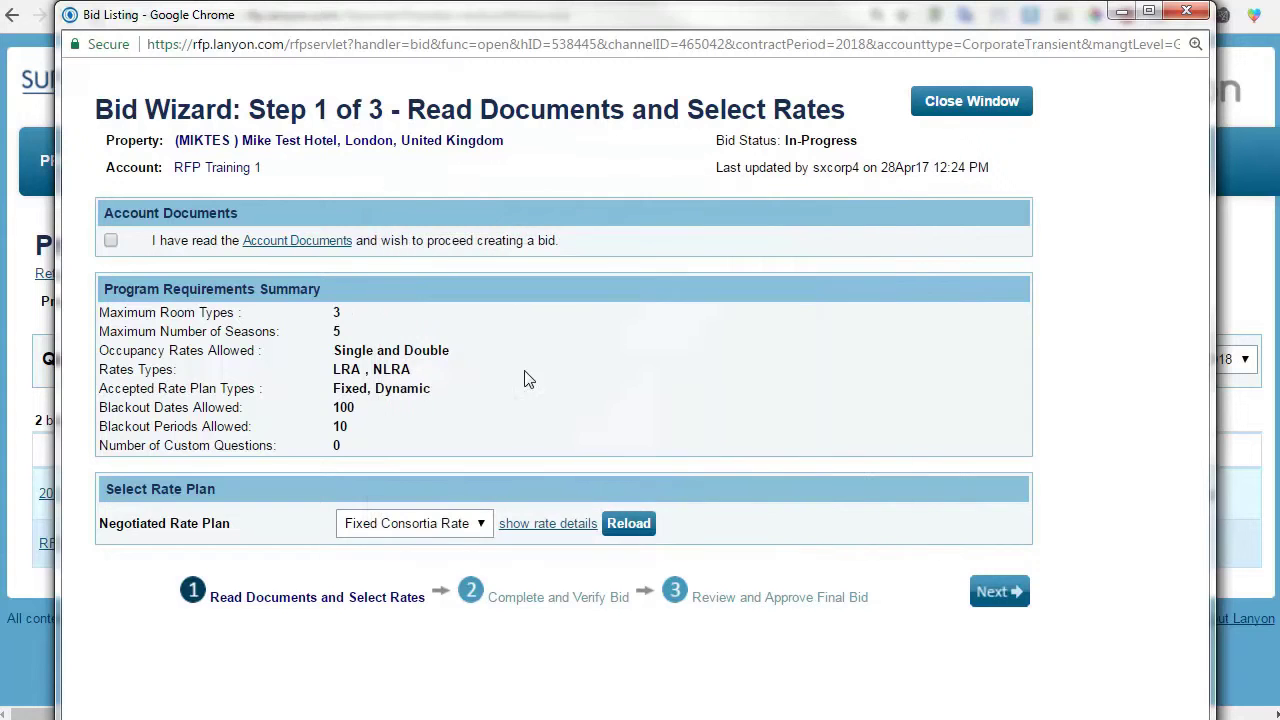
Tick 'I have read the Account Documents', show Fixed Consortia Rate details, and open template selection.
{"action": "left_click", "coordinate": [111, 241]}
{"action": "left_click", "coordinate": [530, 527]}
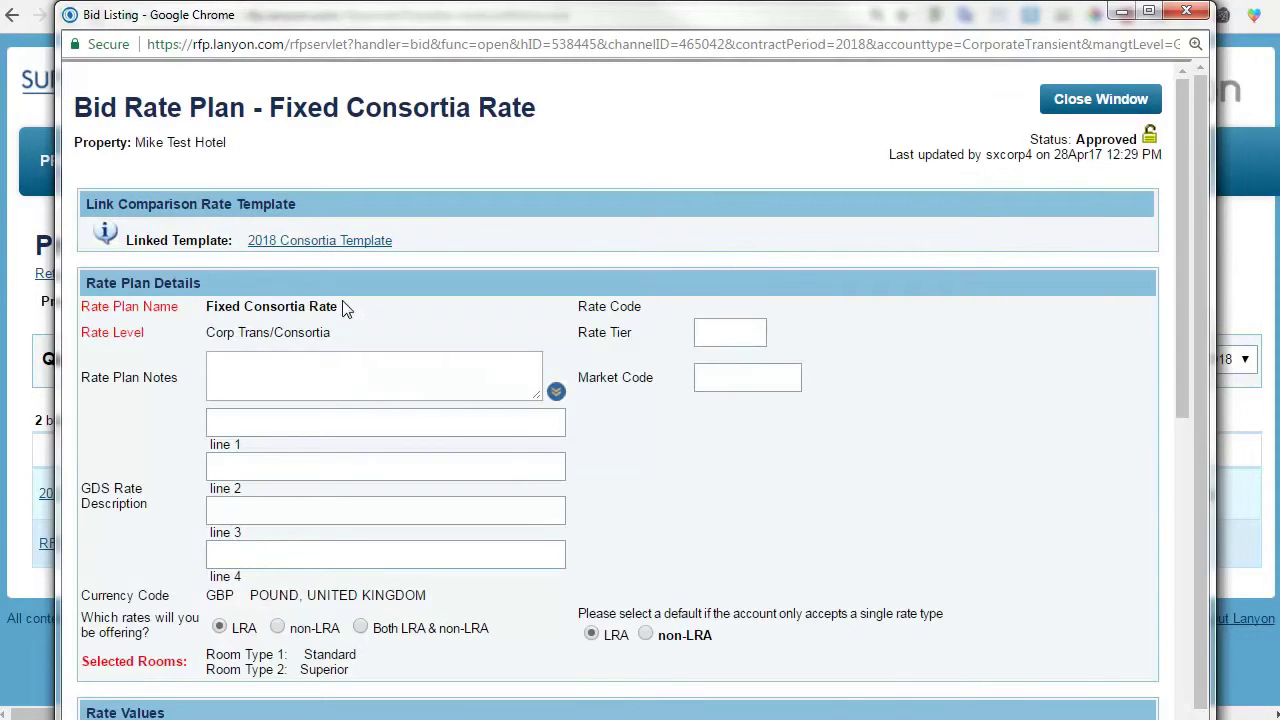
{"action": "left_click", "coordinate": [318, 247]}
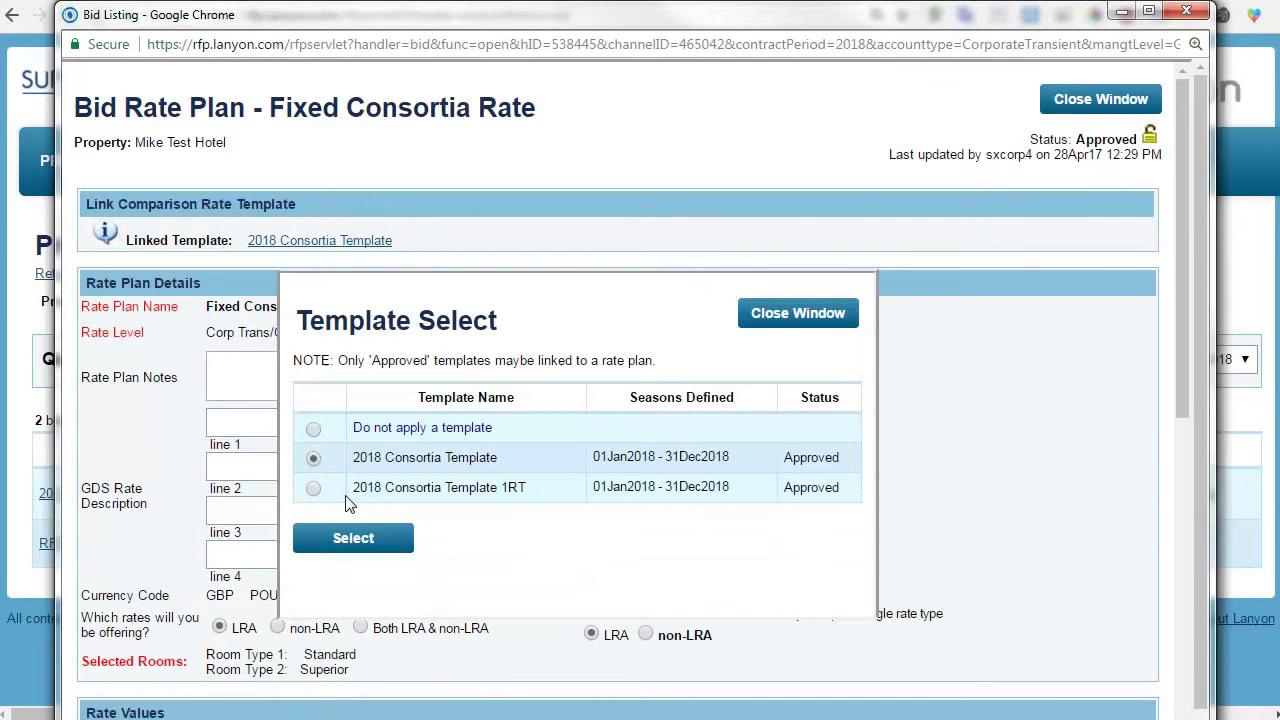
Select 2018 Consortia Template 1RT for the rate and review the Executive-only 400.00 rates.
{"action": "left_click", "coordinate": [313, 489]}
{"action": "left_click", "coordinate": [352, 538]}
{"action": "scroll", "coordinate": [712, 423], "scroll_direction": "down", "scroll_amount": 1}
{"action": "scroll", "coordinate": [713, 423], "scroll_direction": "down", "scroll_amount": 4}
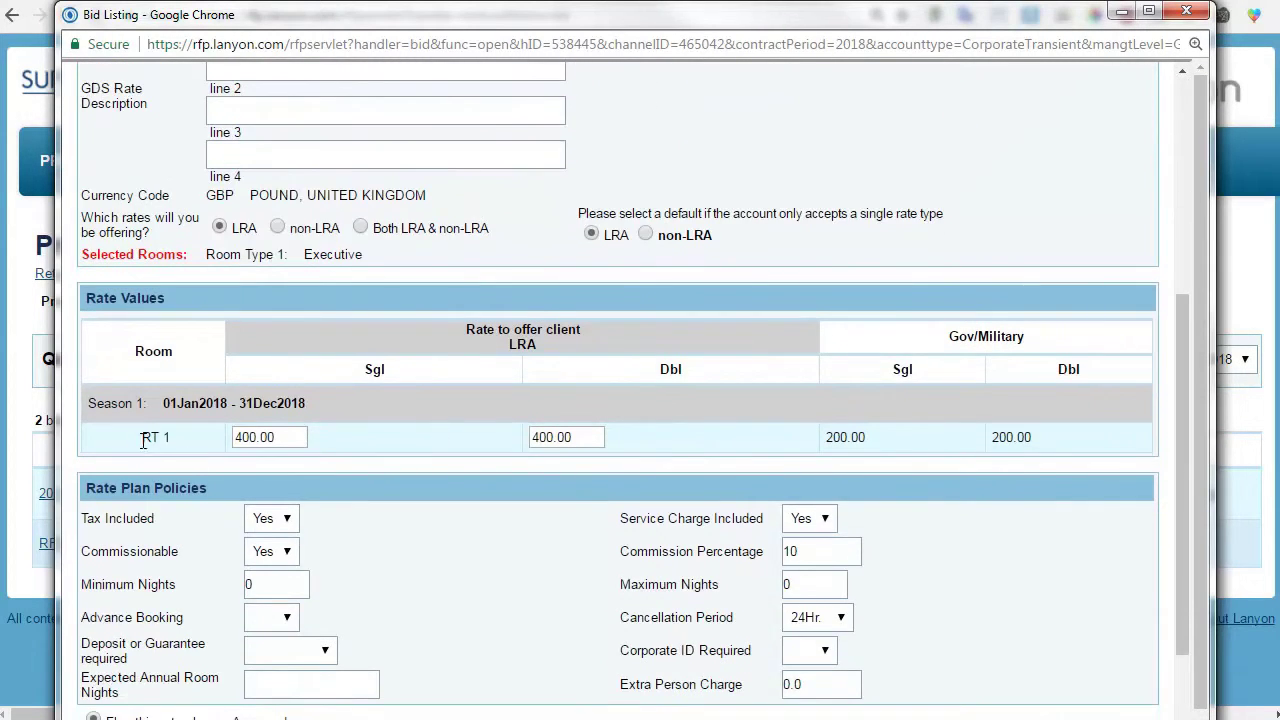
{"action": "scroll", "coordinate": [726, 338], "scroll_direction": "up", "scroll_amount": 1}
{"action": "scroll", "coordinate": [720, 355], "scroll_direction": "up", "scroll_amount": 3}
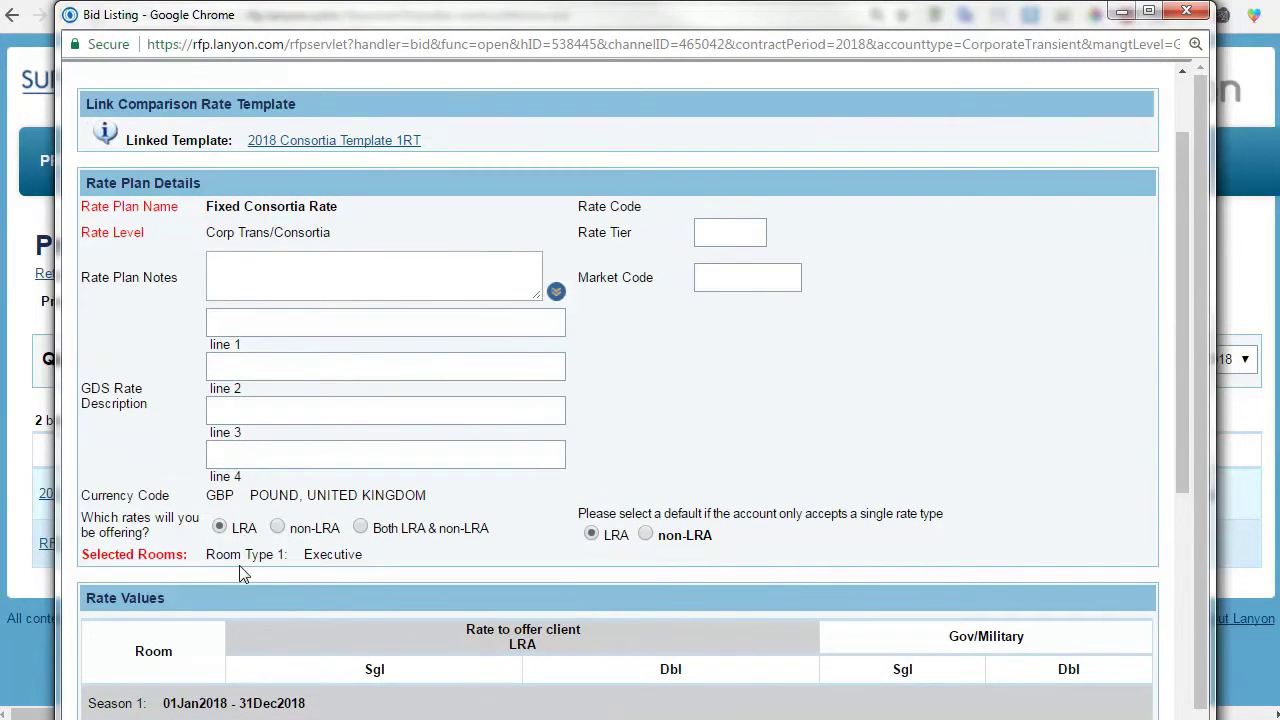
{"action": "scroll", "coordinate": [668, 428], "scroll_direction": "down", "scroll_amount": 5}
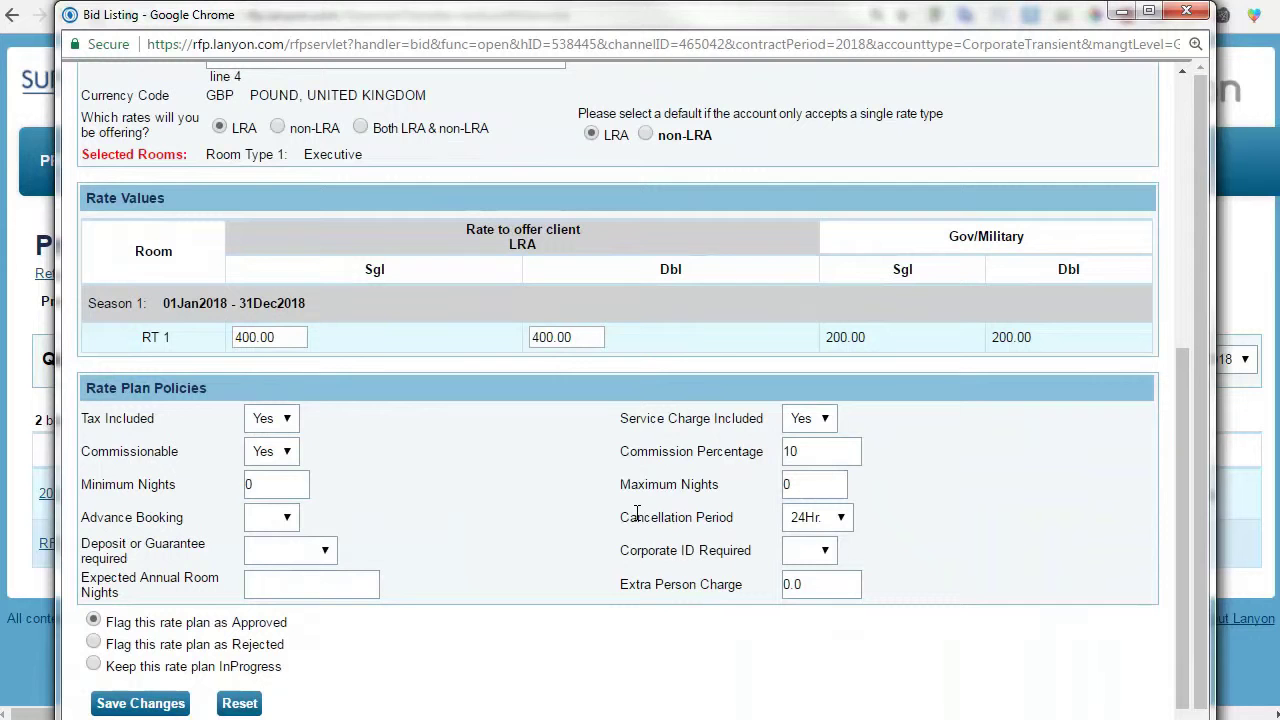
Set the Fixed Consortia Rate commission percentage to 15 and save the rate plan.
{"action": "double_click", "coordinate": [806, 451]}
{"action": "type", "text": "15"}
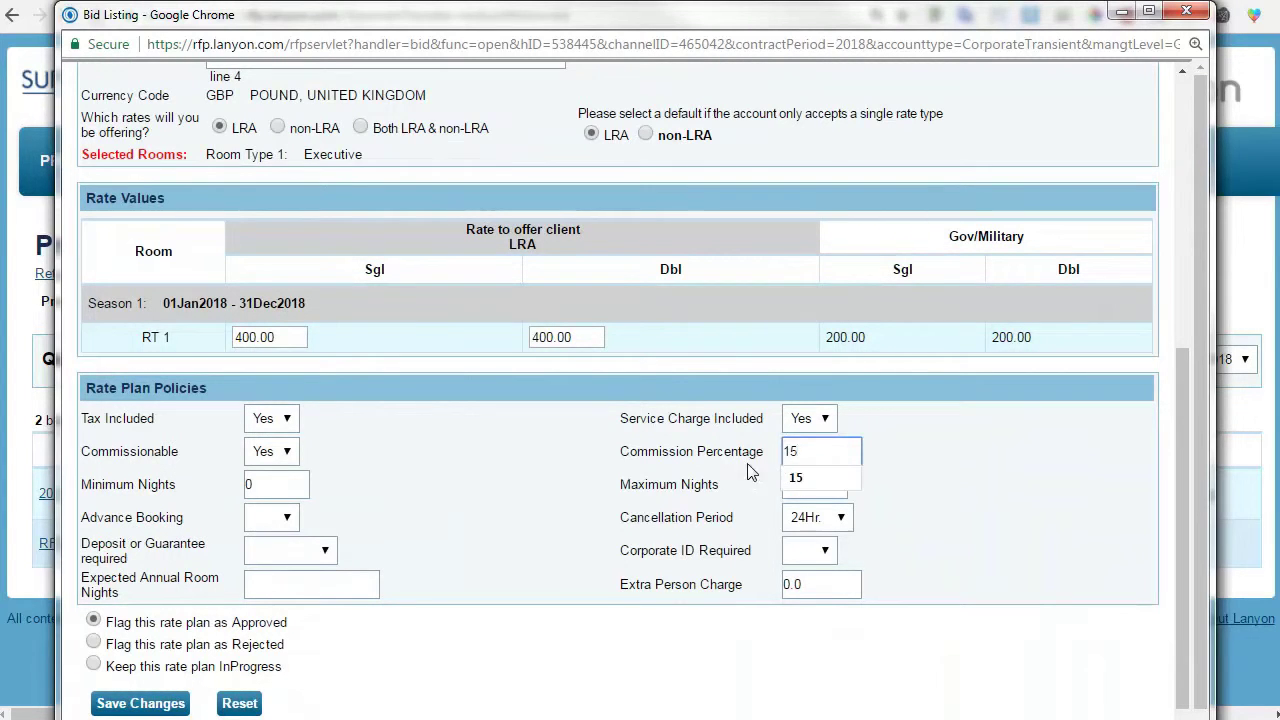
{"action": "left_click", "coordinate": [790, 470]}
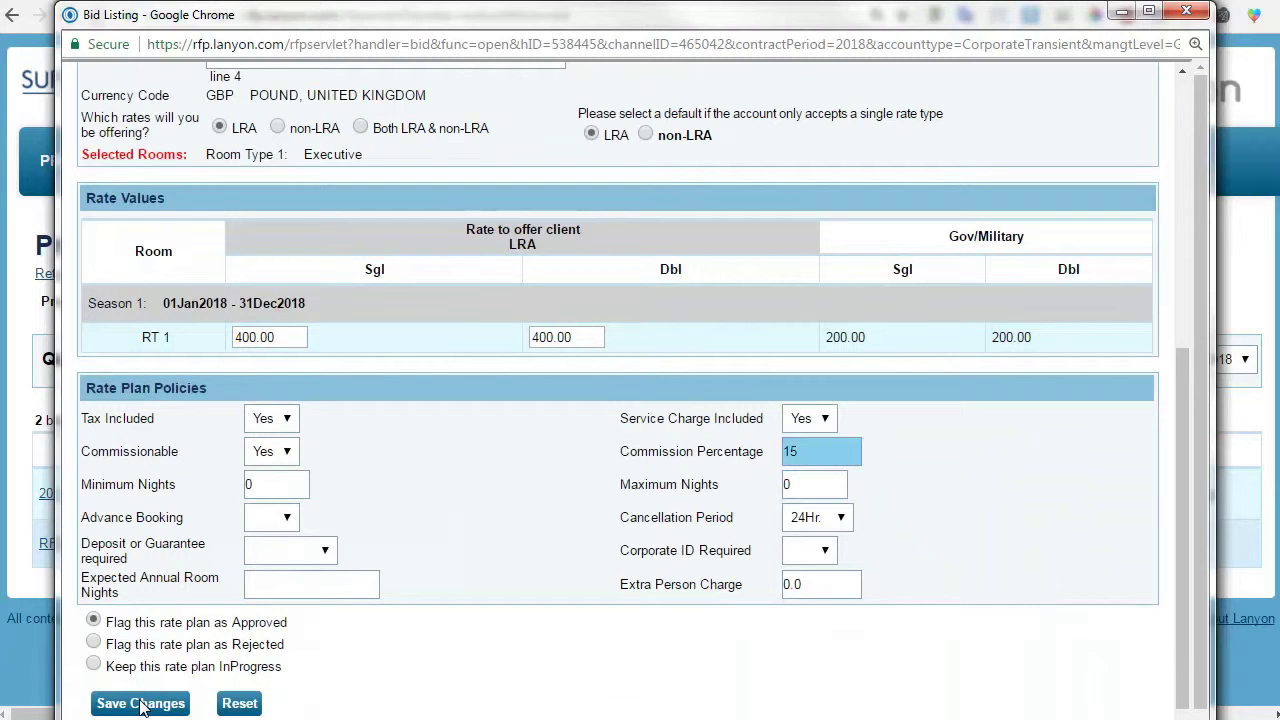
{"action": "left_click", "coordinate": [142, 705]}
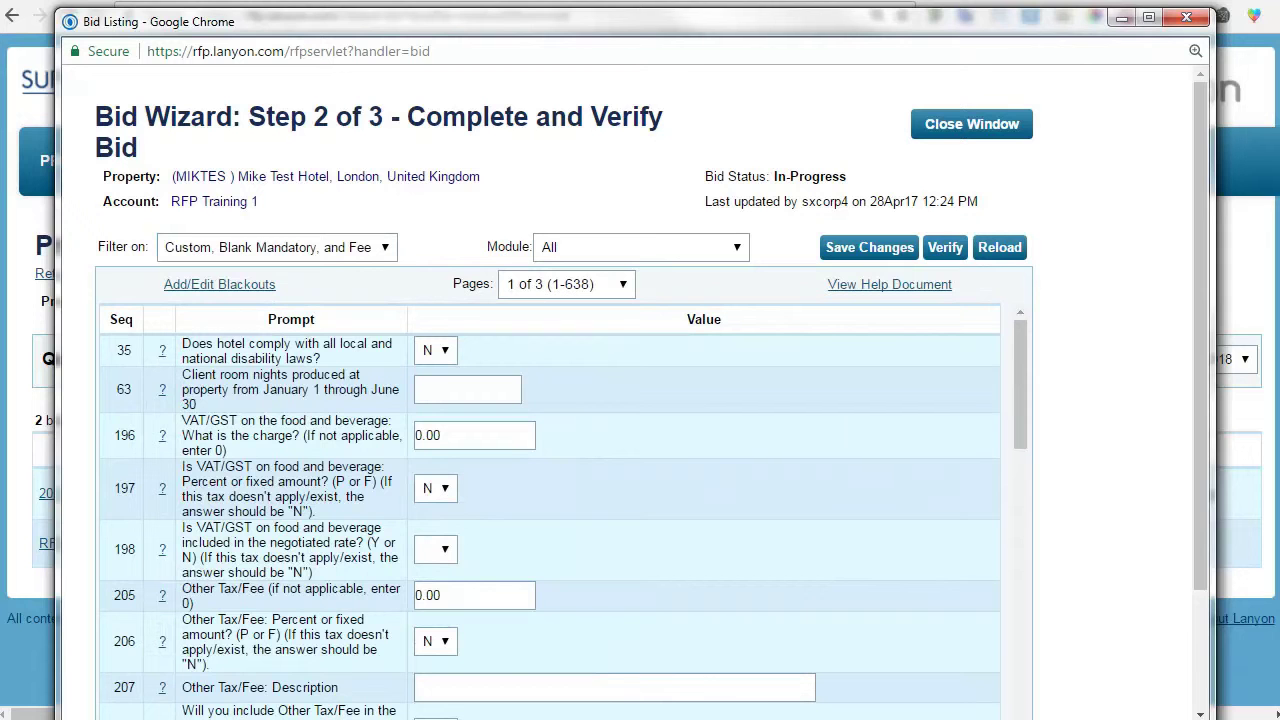
Set the question filter to All.
{"action": "left_click", "coordinate": [388, 249]}
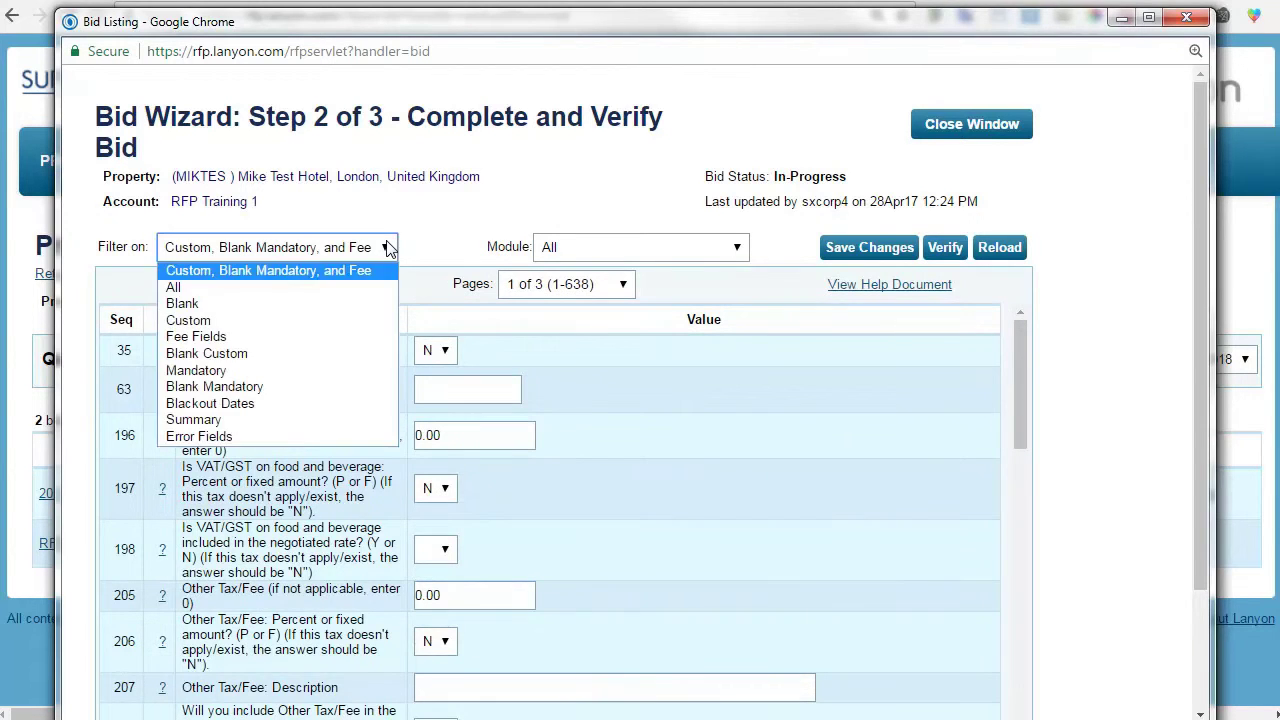
{"action": "left_click", "coordinate": [348, 287]}
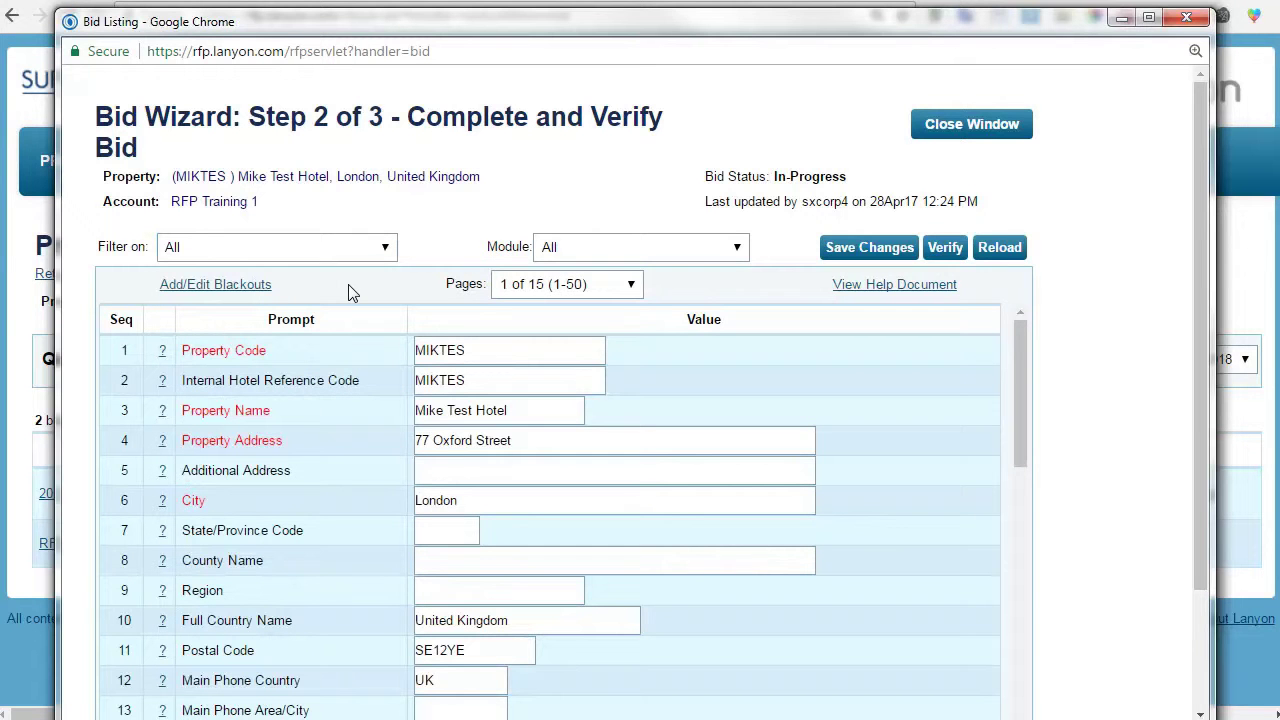
{"action": "scroll", "coordinate": [880, 405], "scroll_direction": "down", "scroll_amount": 1}
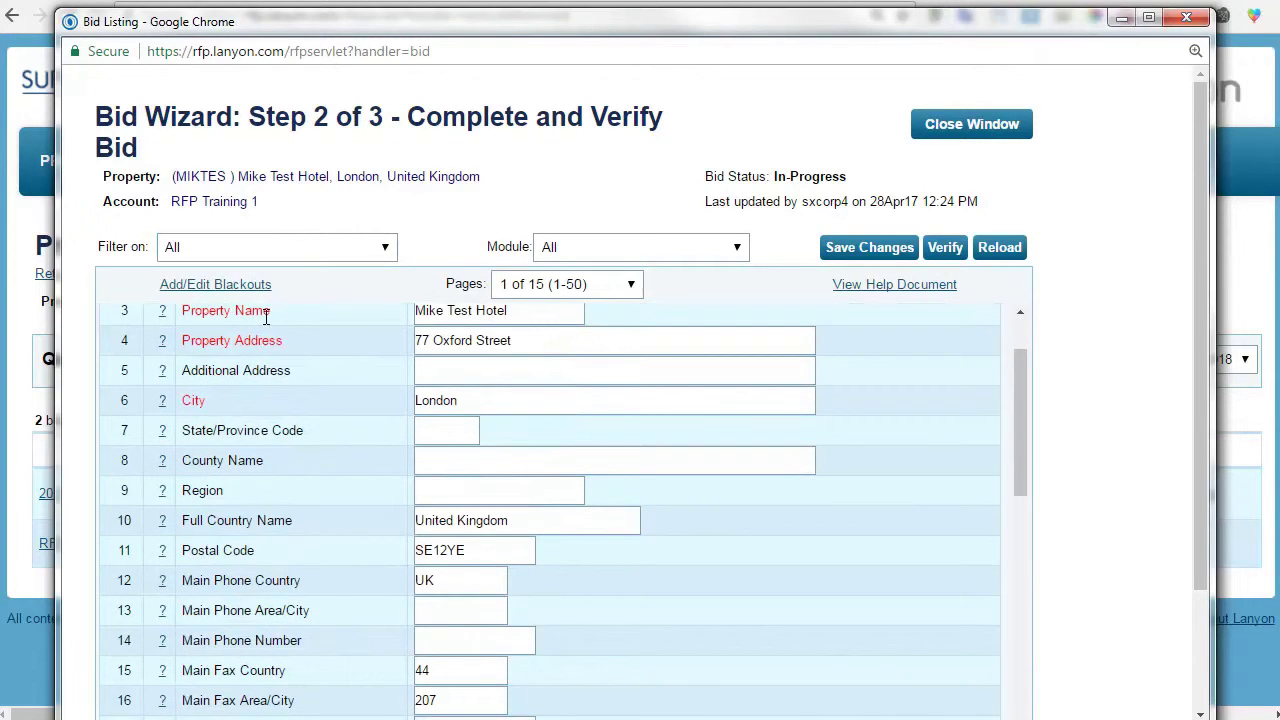
{"action": "scroll", "coordinate": [507, 458], "scroll_direction": "down", "scroll_amount": 8}
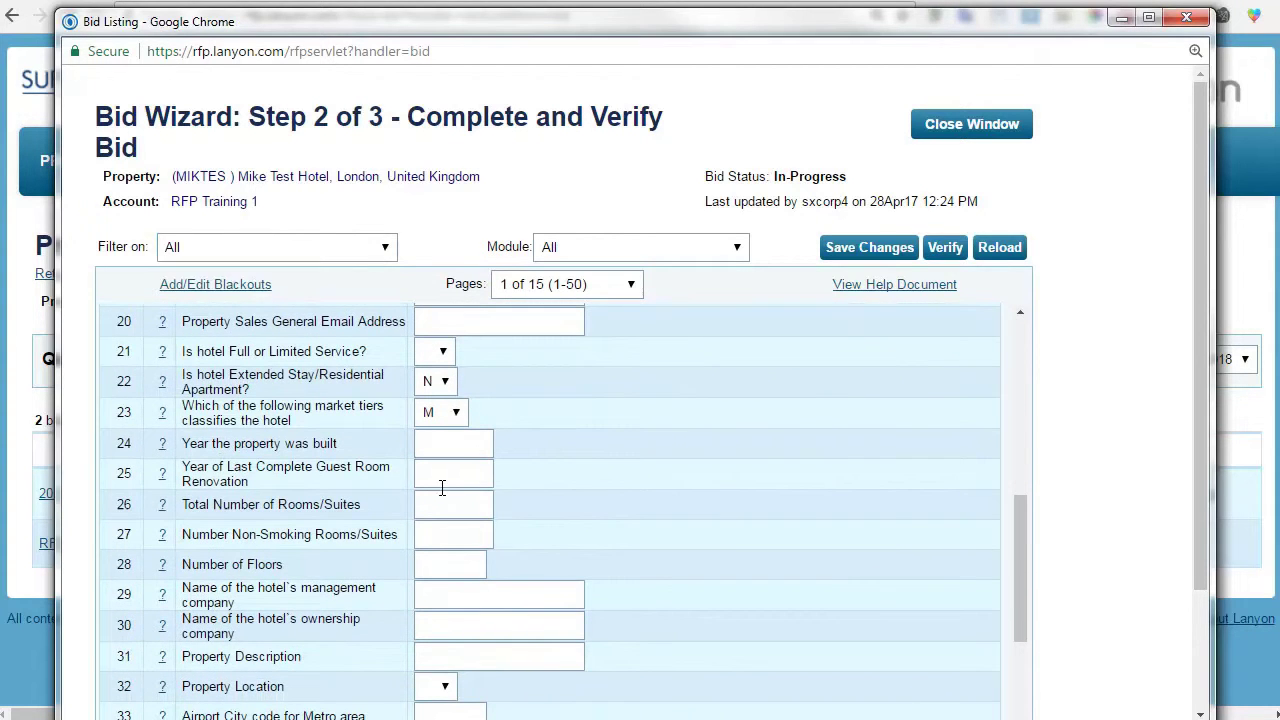
Enter 150 total rooms, 150 non-smoking rooms and 4 floors.
{"action": "left_click", "coordinate": [443, 504]}
{"action": "type", "text": "150"}
{"action": "left_click", "coordinate": [591, 477]}
{"action": "left_click", "coordinate": [457, 535]}
{"action": "type", "text": "150"}
{"action": "left_click", "coordinate": [587, 513]}
{"action": "scroll", "coordinate": [508, 511], "scroll_direction": "down", "scroll_amount": 1}
{"action": "left_click", "coordinate": [449, 468]}
{"action": "type", "text": "47"}
{"action": "key", "text": "BackSpace"}
{"action": "left_click", "coordinate": [671, 471]}
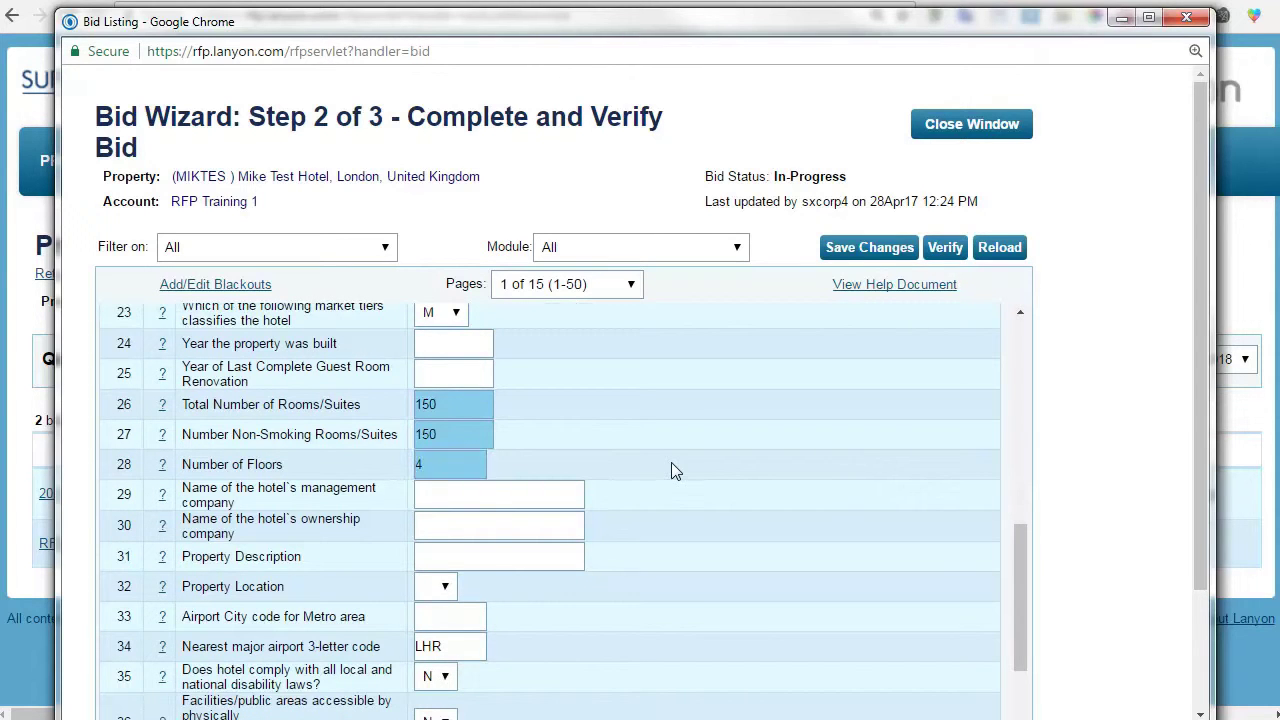
Set the Property Location answer to D.
{"action": "scroll", "coordinate": [671, 462], "scroll_direction": "down", "scroll_amount": 4}
{"action": "left_click", "coordinate": [435, 387]}
{"action": "left_click", "coordinate": [429, 442]}
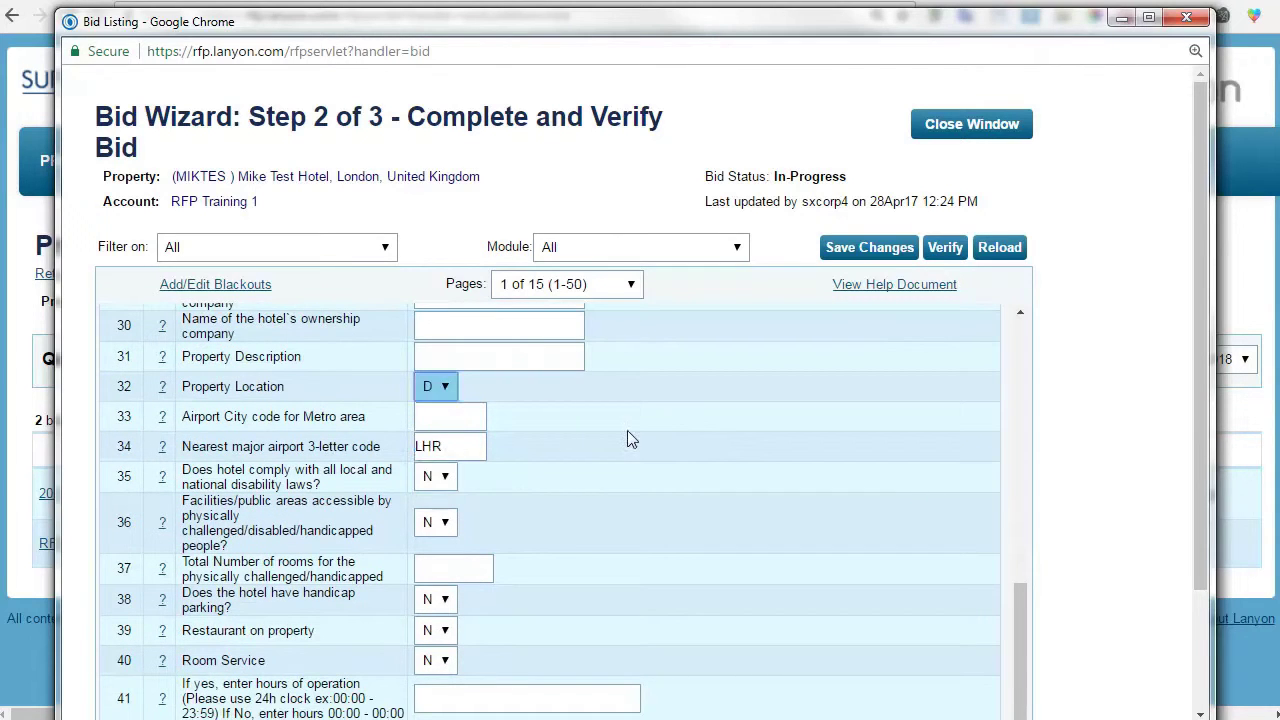
{"action": "scroll", "coordinate": [627, 430], "scroll_direction": "down", "scroll_amount": 1}
{"action": "scroll", "coordinate": [627, 430], "scroll_direction": "down", "scroll_amount": 4}
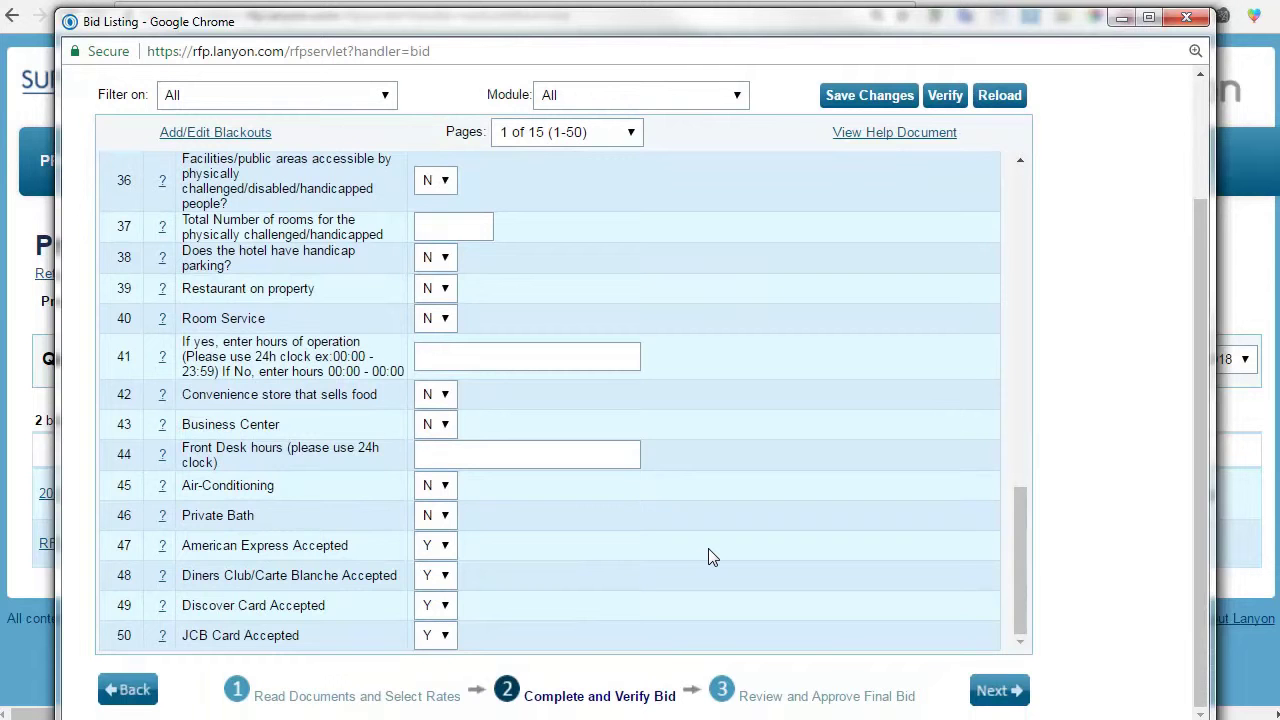
Scroll back up to the Step 2 header with the property code, name and address questions.
{"action": "scroll", "coordinate": [708, 549], "scroll_direction": "up", "scroll_amount": 2}
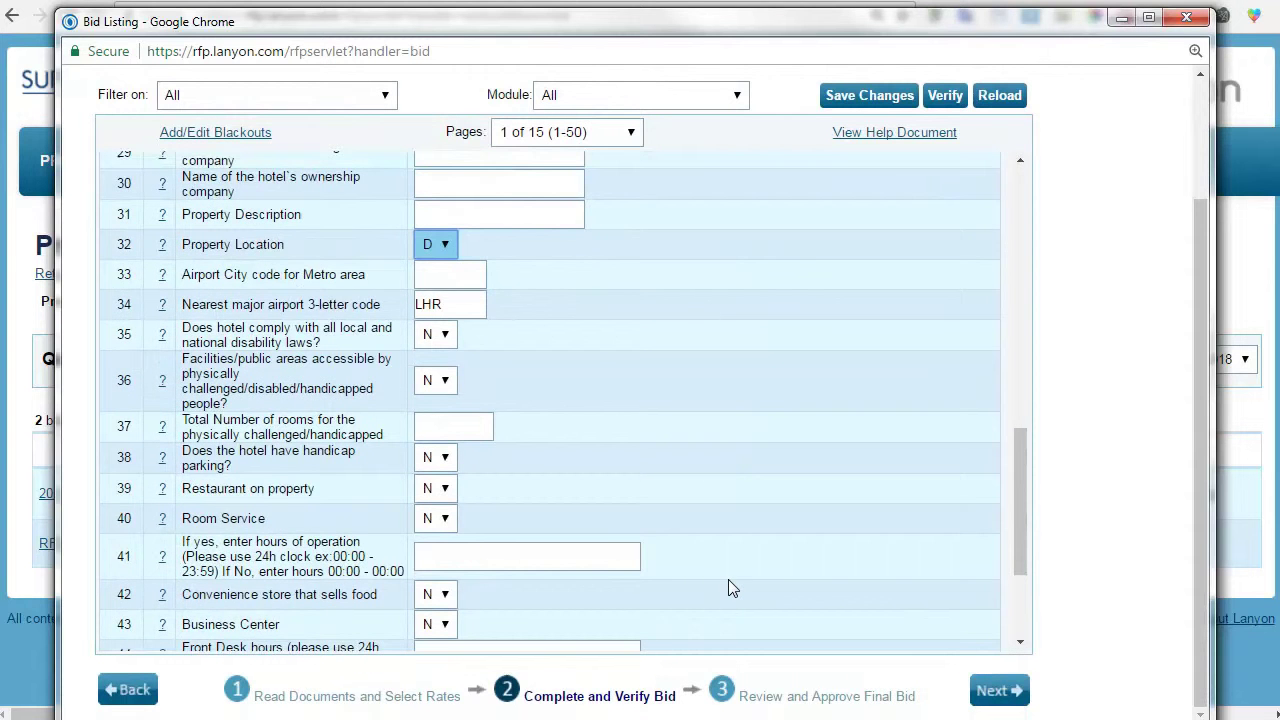
{"action": "scroll", "coordinate": [728, 589], "scroll_direction": "up", "scroll_amount": 4}
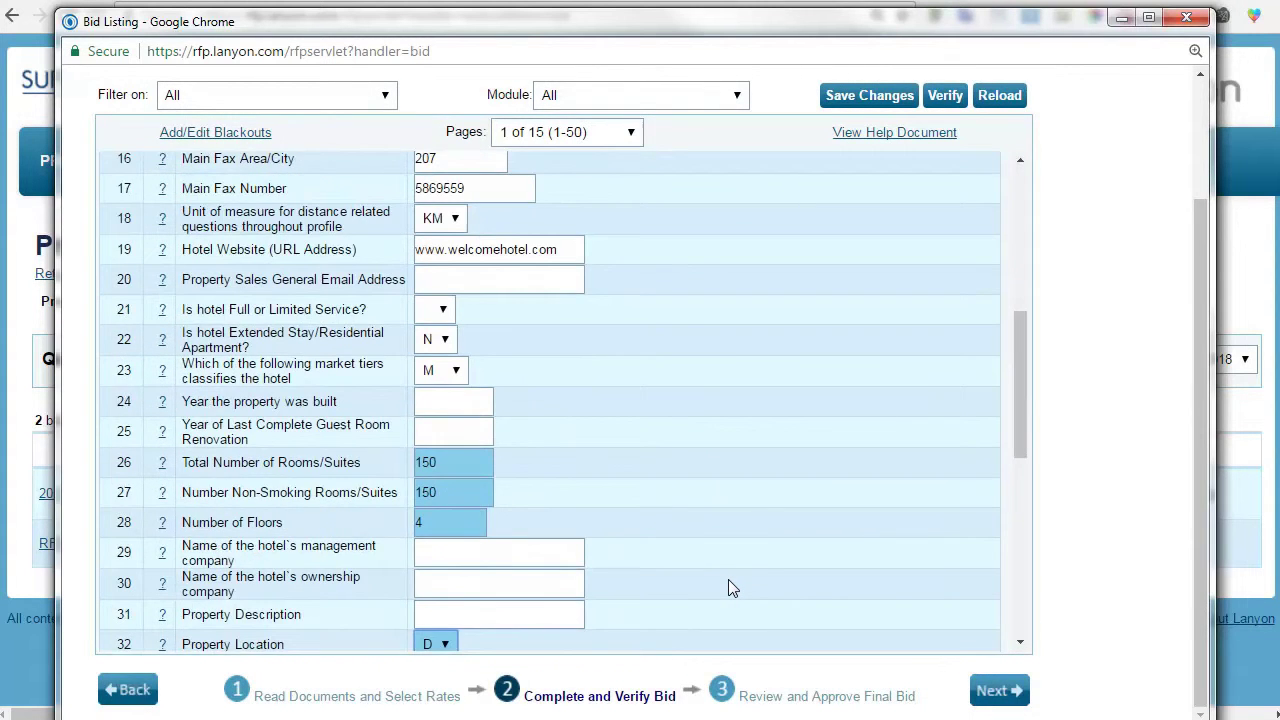
{"action": "scroll", "coordinate": [728, 588], "scroll_direction": "up", "scroll_amount": 4}
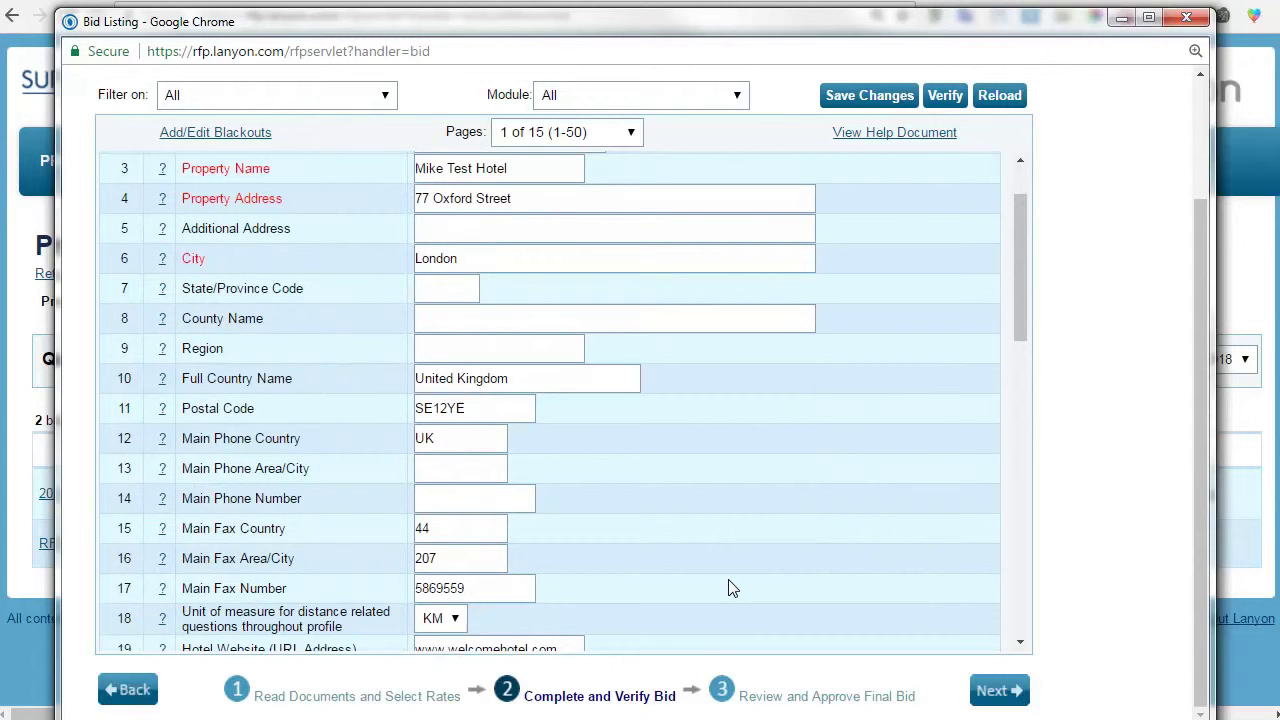
{"action": "scroll", "coordinate": [731, 588], "scroll_direction": "up", "scroll_amount": 1}
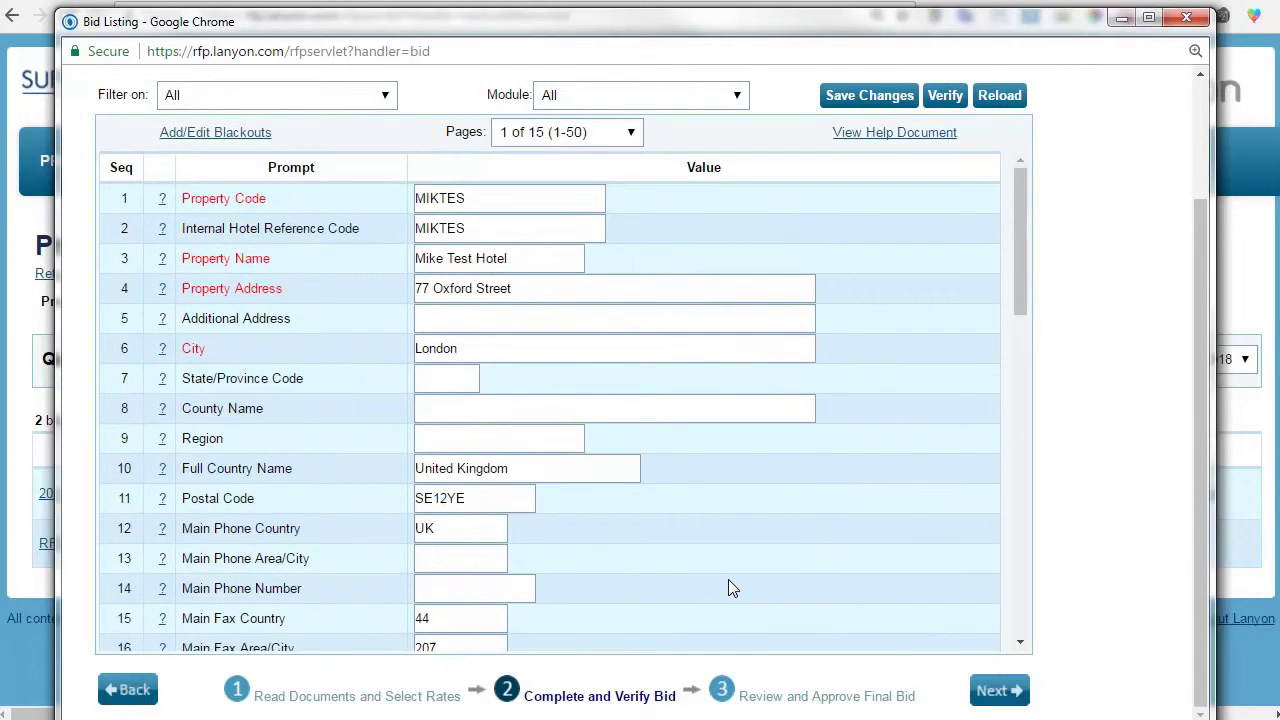
{"action": "scroll", "coordinate": [728, 588], "scroll_direction": "up", "scroll_amount": 2}
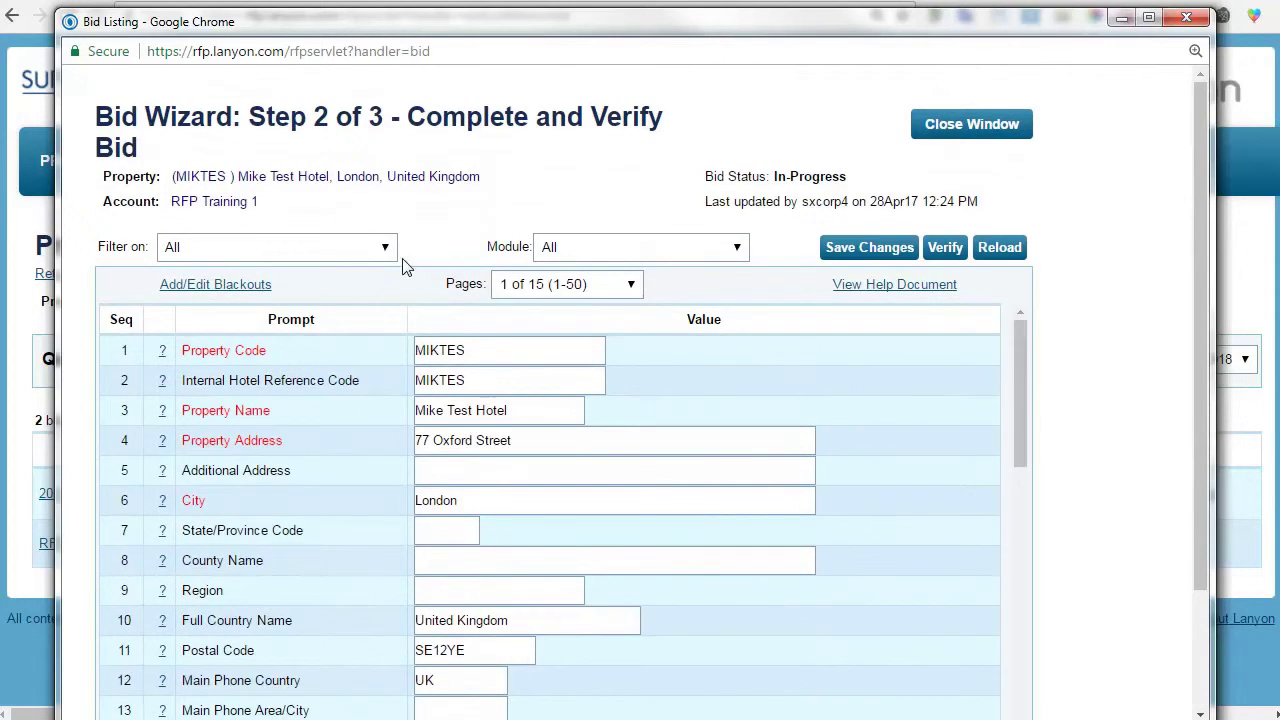
{"action": "left_click", "coordinate": [374, 250]}
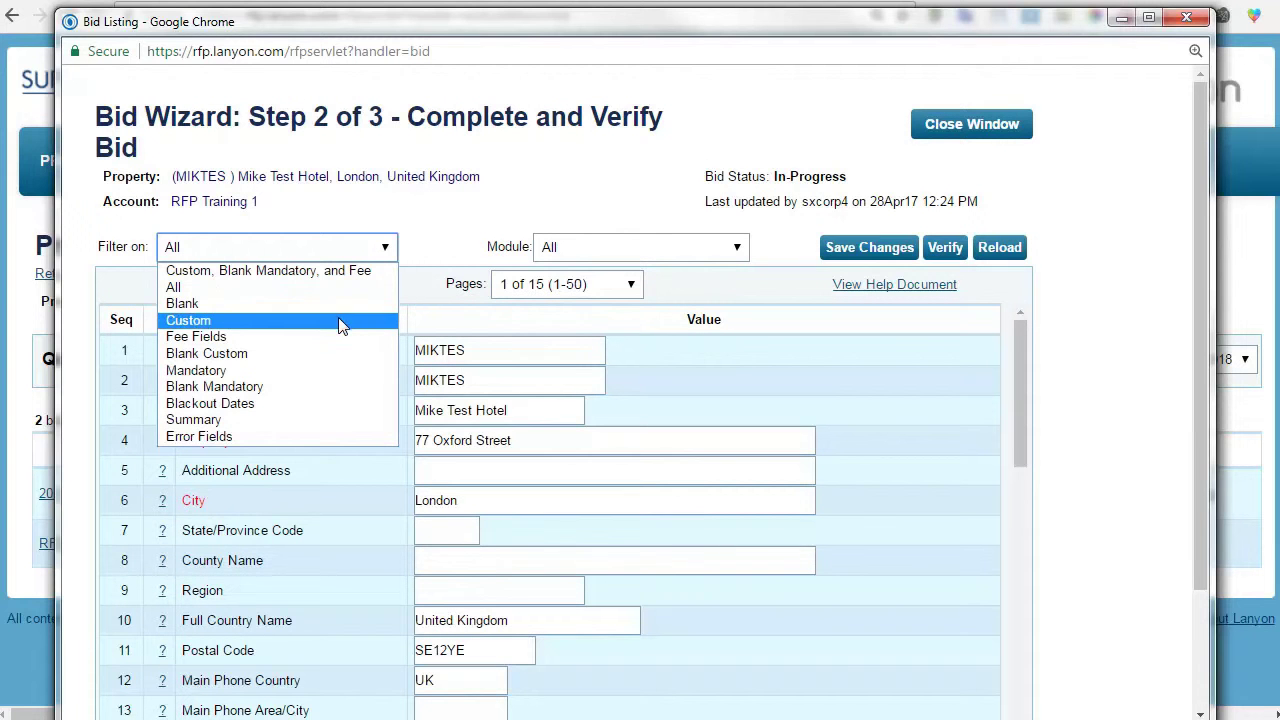
{"action": "left_click", "coordinate": [323, 387]}
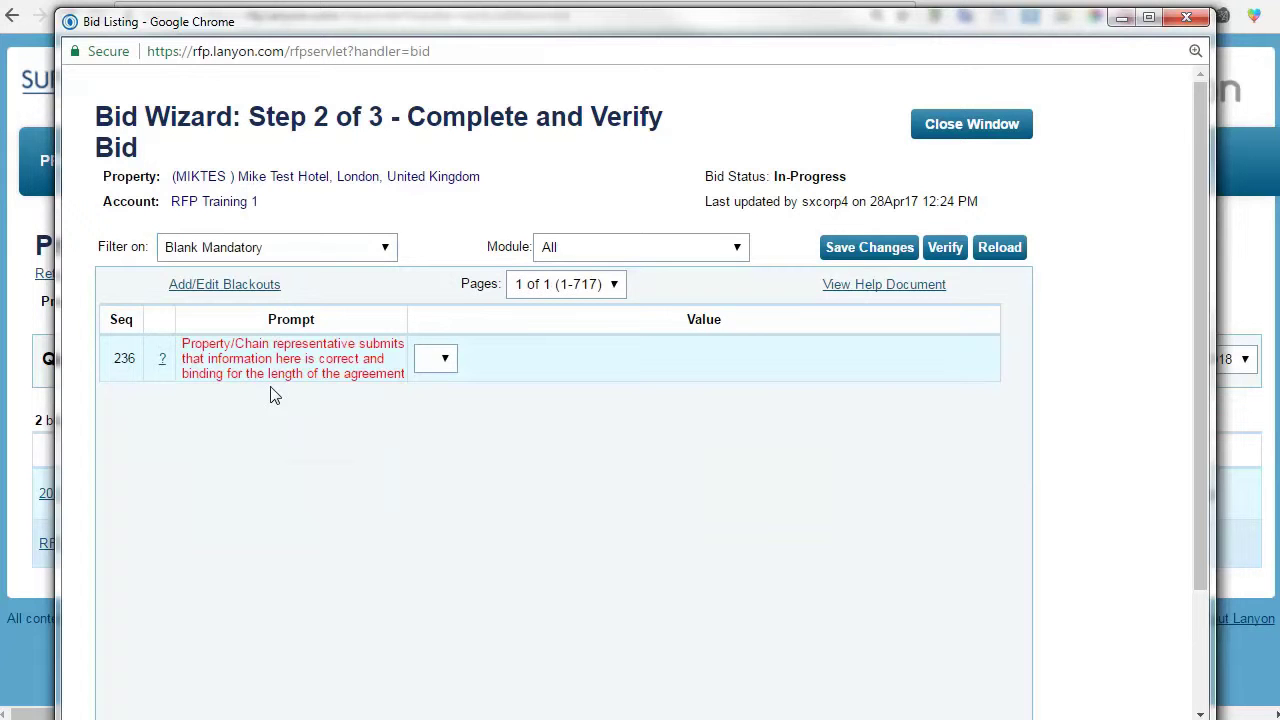
{"action": "left_click", "coordinate": [360, 250]}
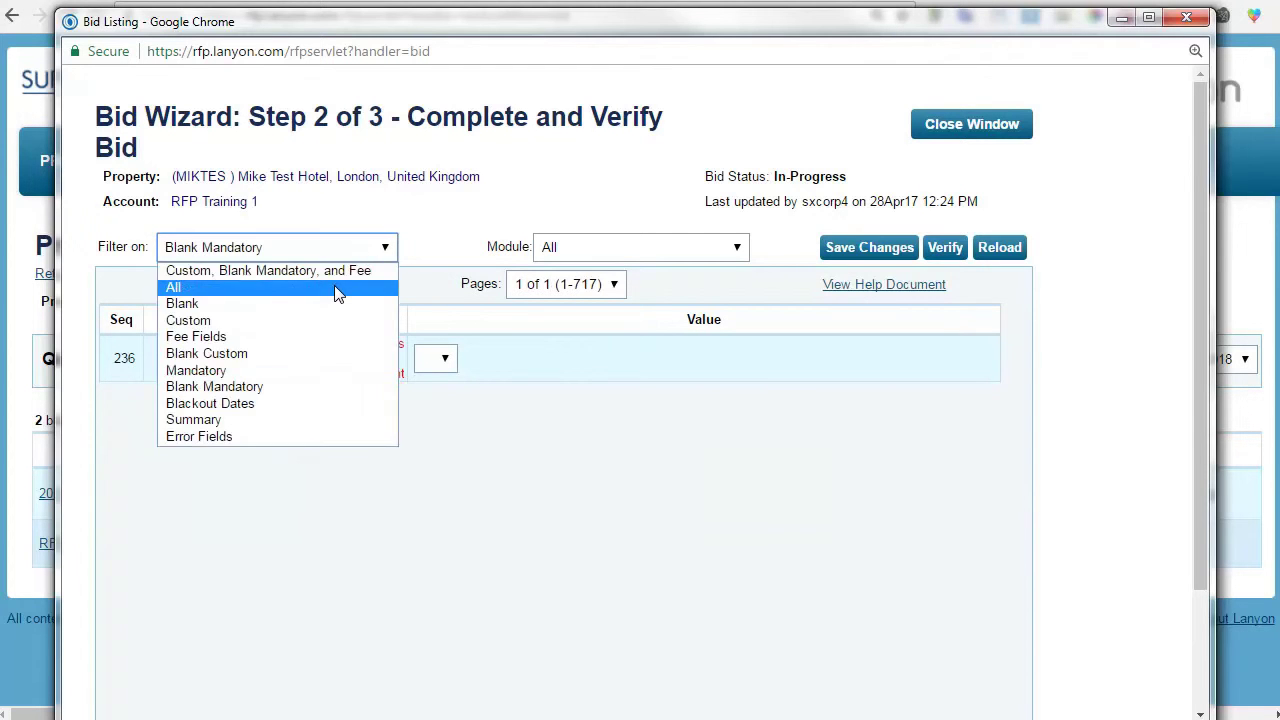
{"action": "left_click", "coordinate": [334, 288]}
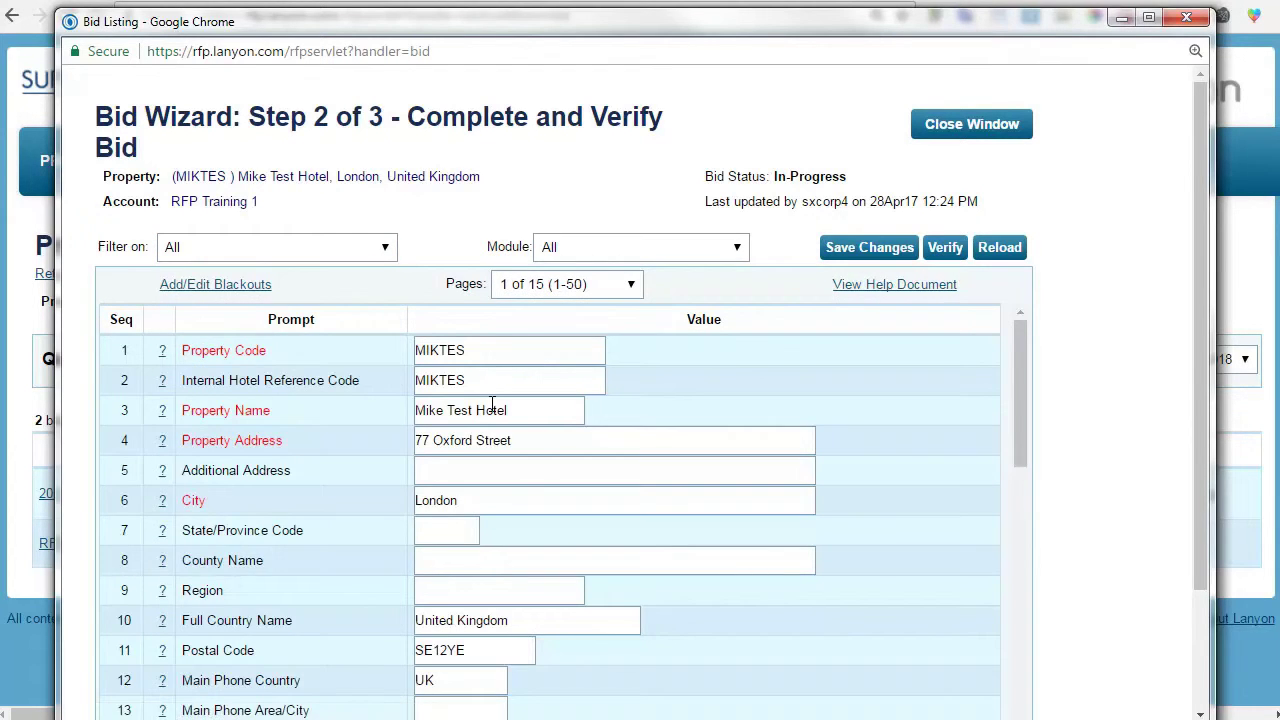
{"action": "triple_click", "coordinate": [492, 406]}
{"action": "left_click", "coordinate": [453, 410]}
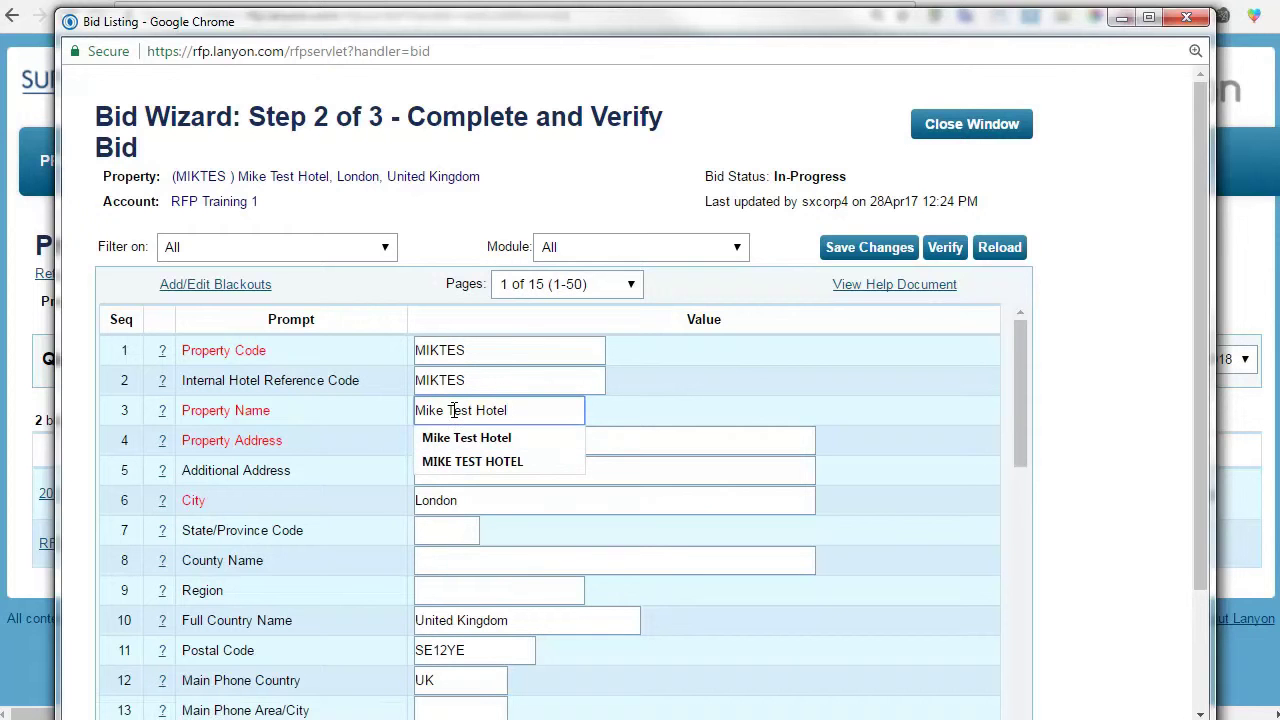
Delete the hotel name from the Property Name answer.
{"action": "triple_click", "coordinate": [453, 410]}
{"action": "key", "text": "BackSpace"}
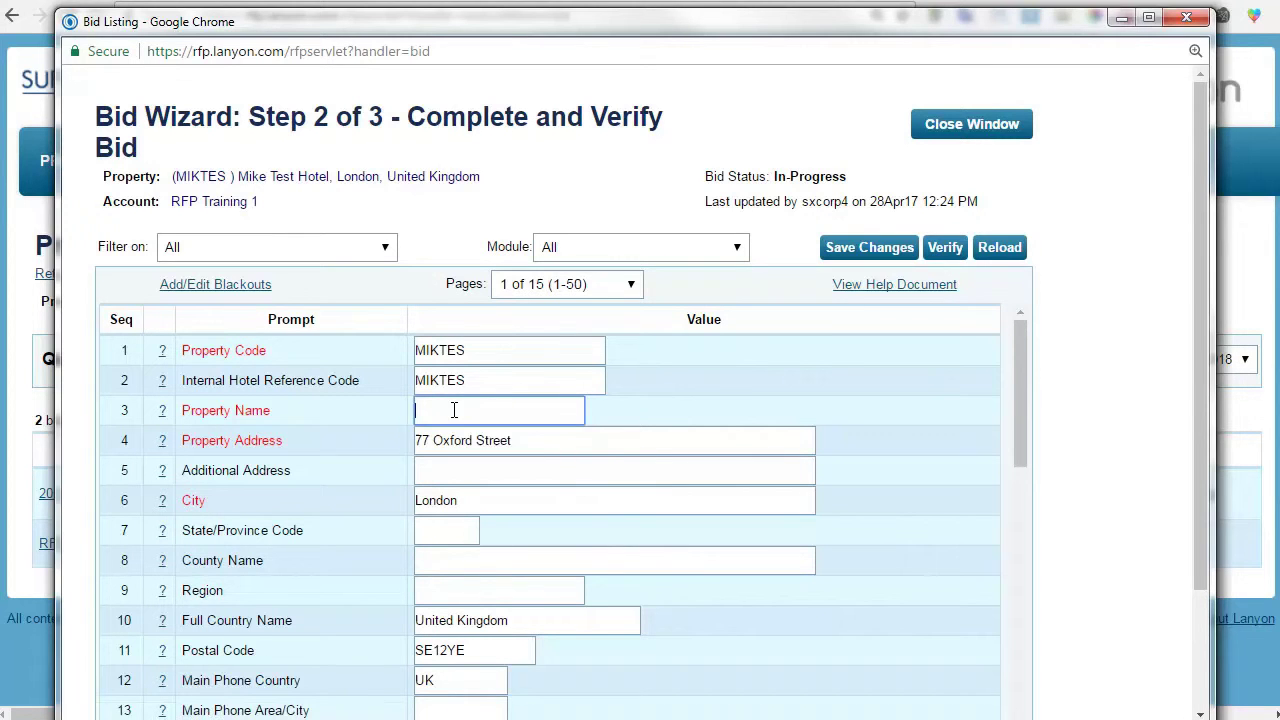
{"action": "left_click", "coordinate": [417, 449]}
Delete the street address from the Property Address answer.
{"action": "left_click", "coordinate": [520, 440]}
{"action": "left_click", "coordinate": [367, 440]}
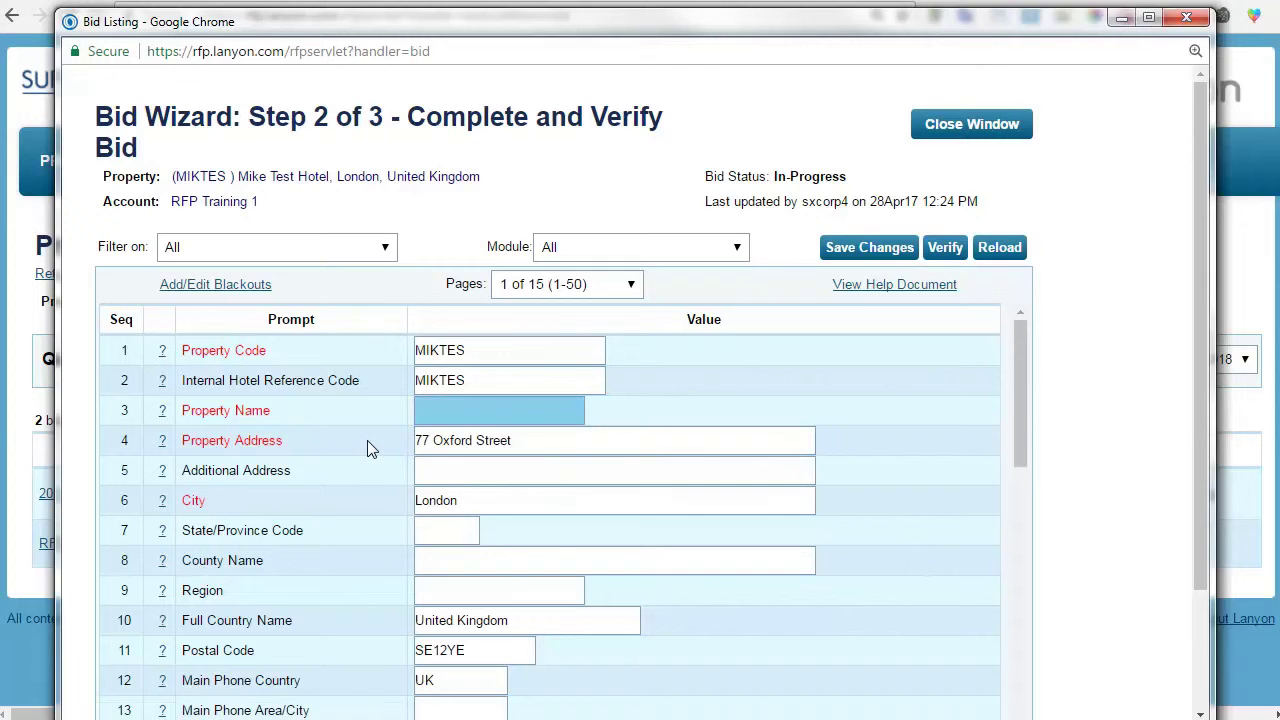
{"action": "triple_click", "coordinate": [446, 441]}
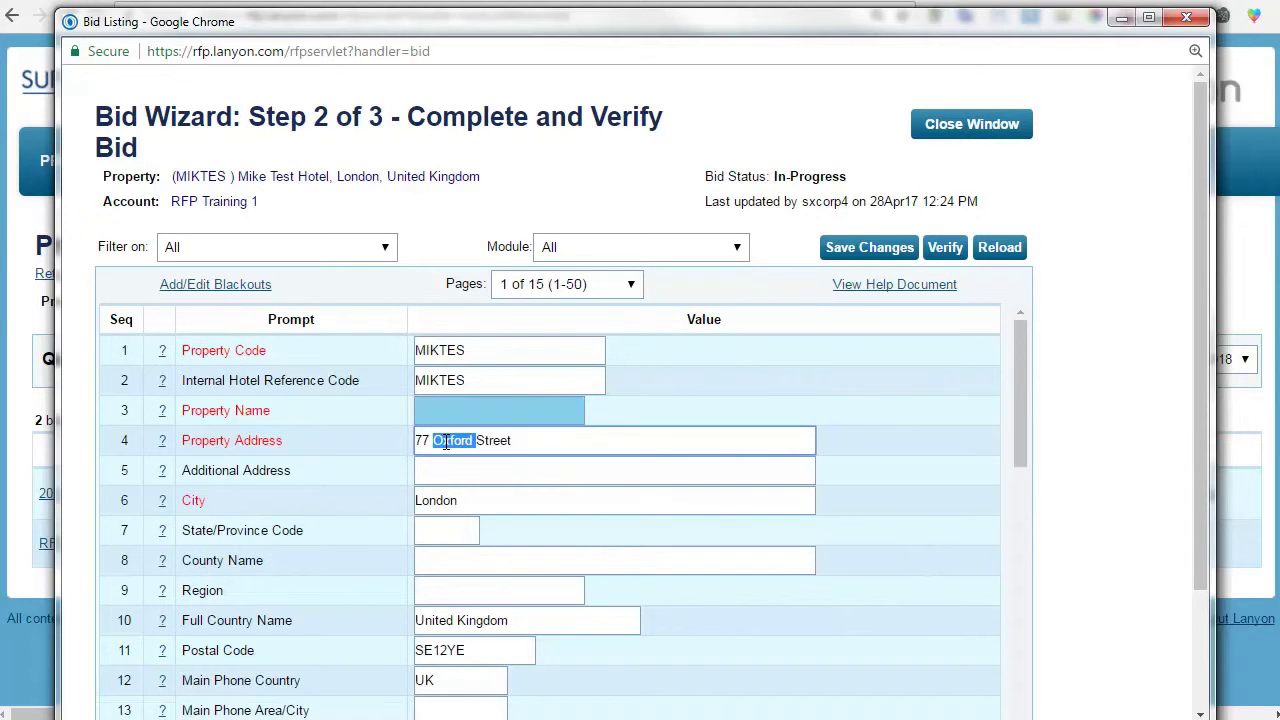
{"action": "key", "text": "BackSpace"}
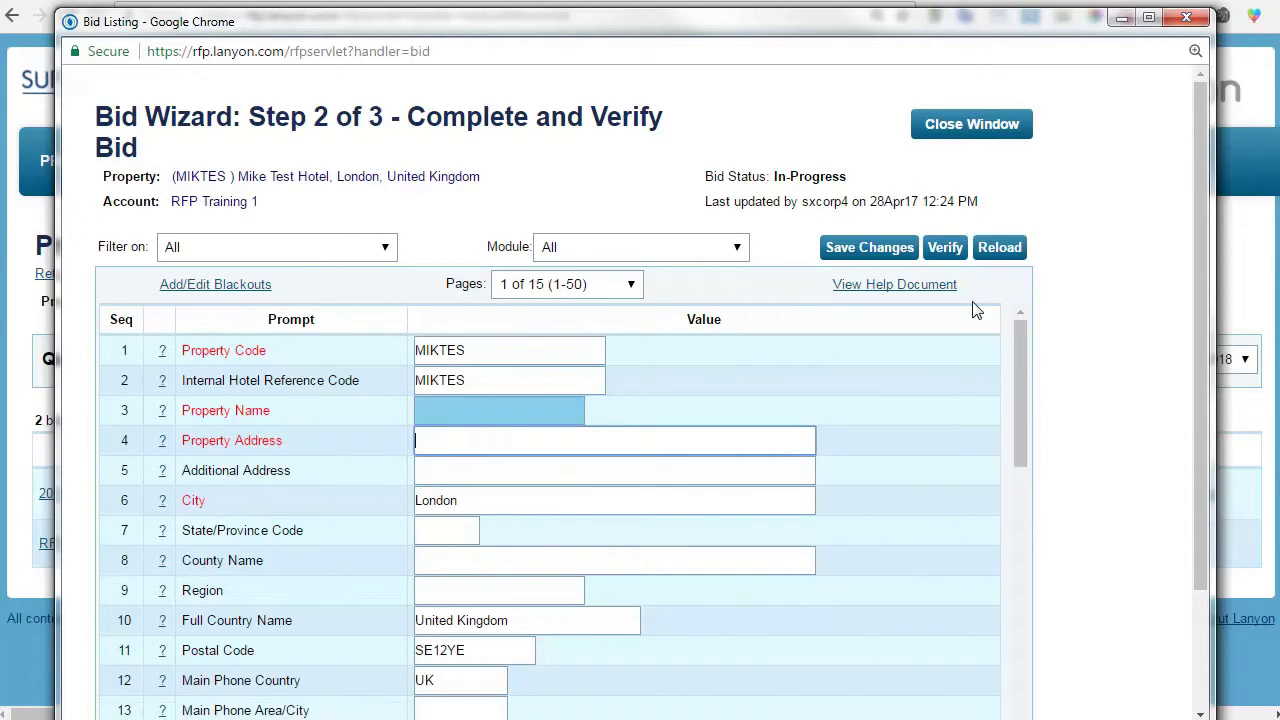
{"action": "left_click", "coordinate": [866, 238]}
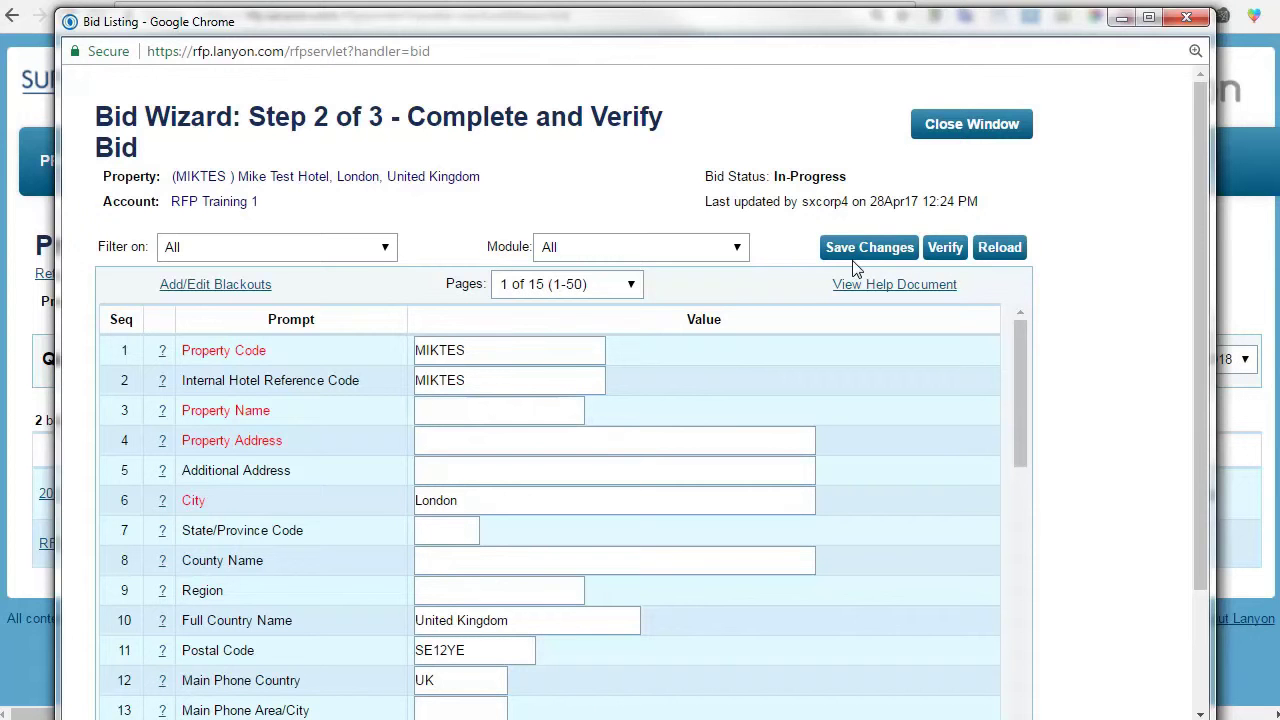
{"action": "left_click", "coordinate": [376, 256]}
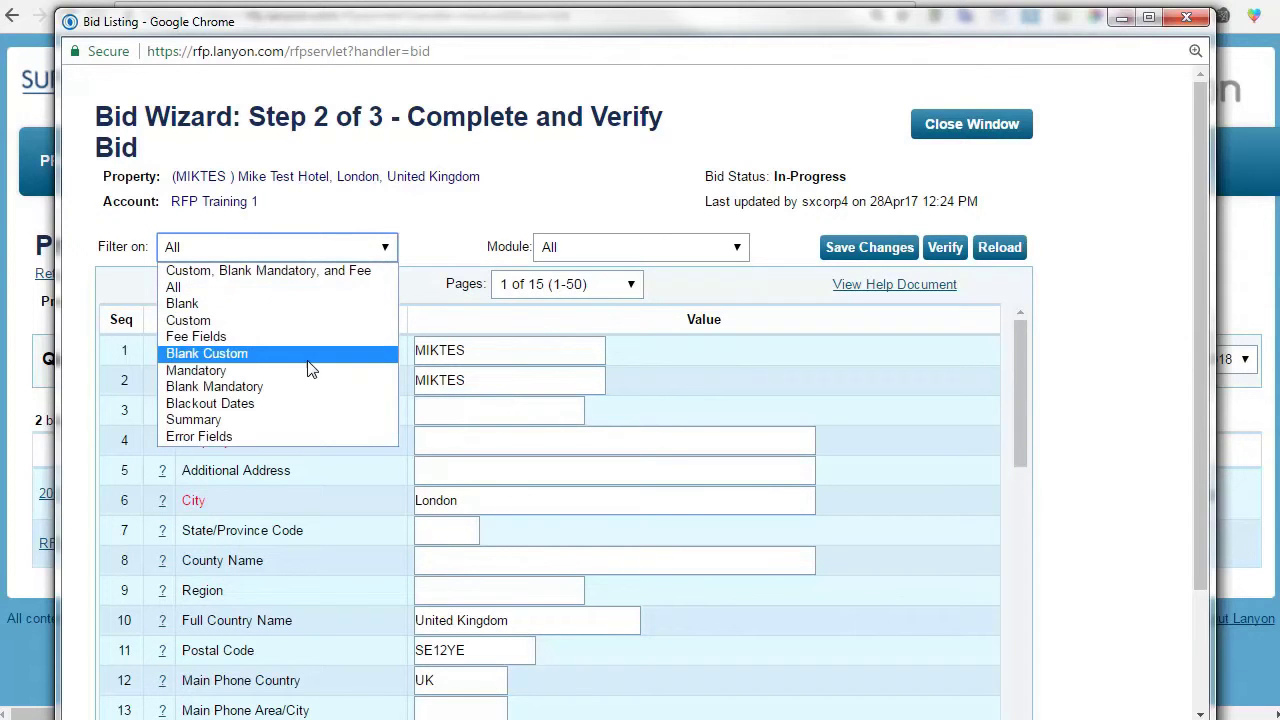
Filter on Blank Mandatory and re-enter the hotel's Property Name and street address.
{"action": "left_click", "coordinate": [304, 386]}
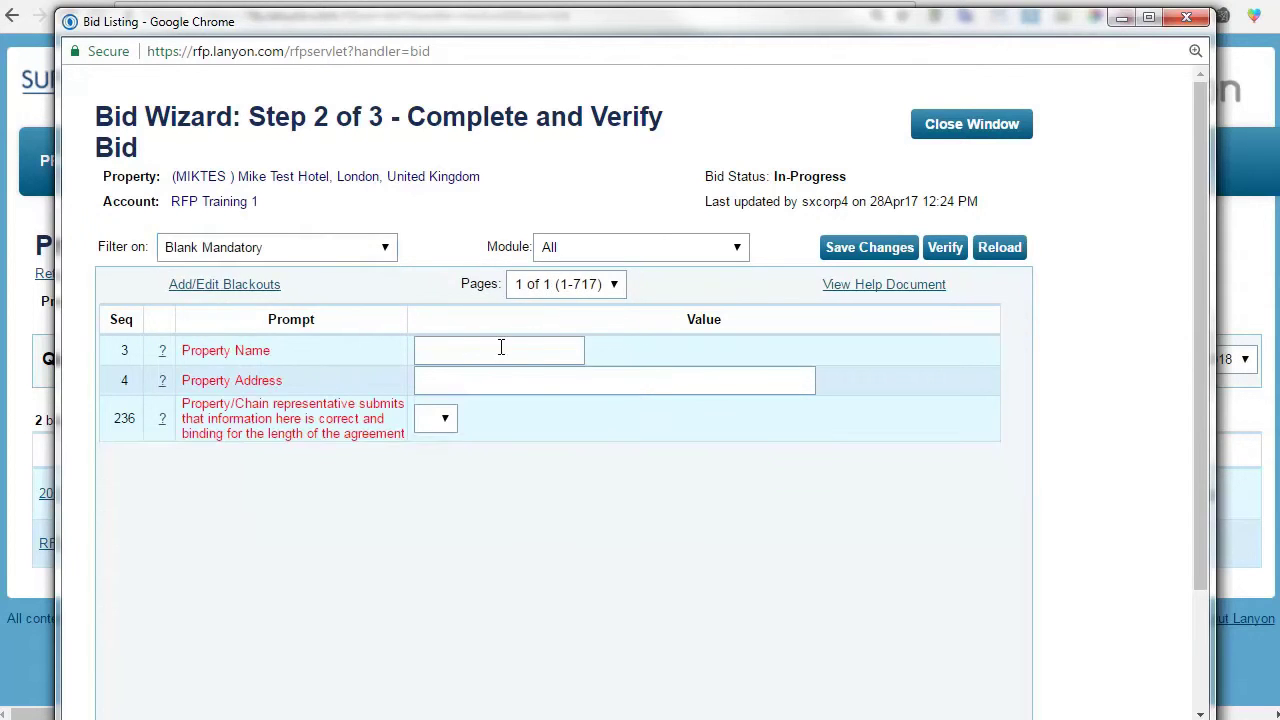
{"action": "left_click", "coordinate": [469, 348]}
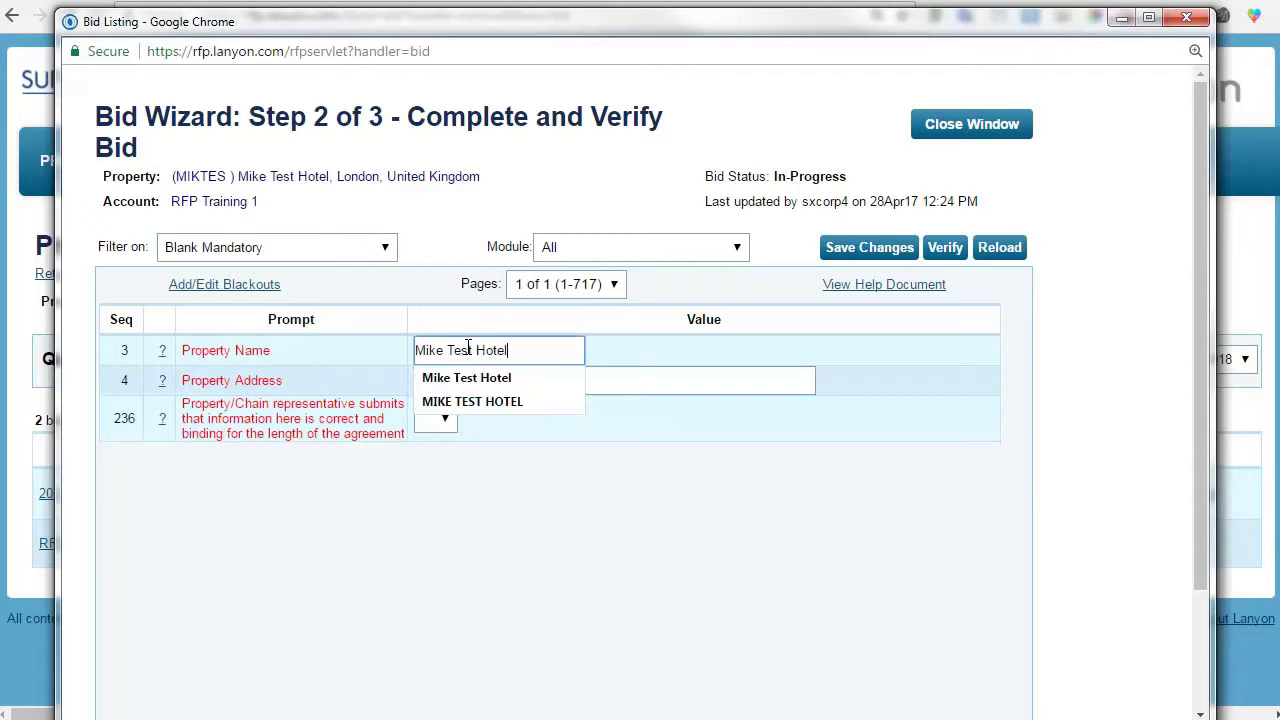
{"action": "left_click", "coordinate": [466, 374]}
{"action": "left_click", "coordinate": [445, 382]}
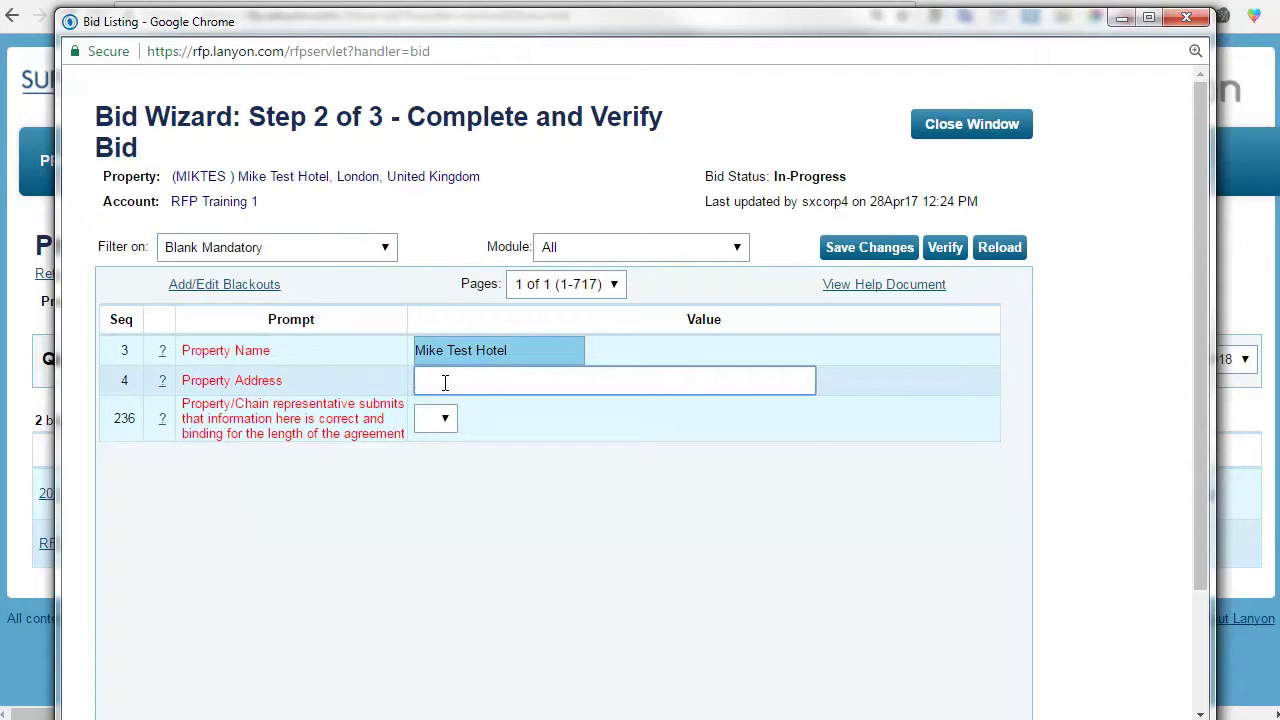
Answer Y to the row 236 binding-information confirmation and save the bid.
{"action": "left_click", "coordinate": [445, 421]}
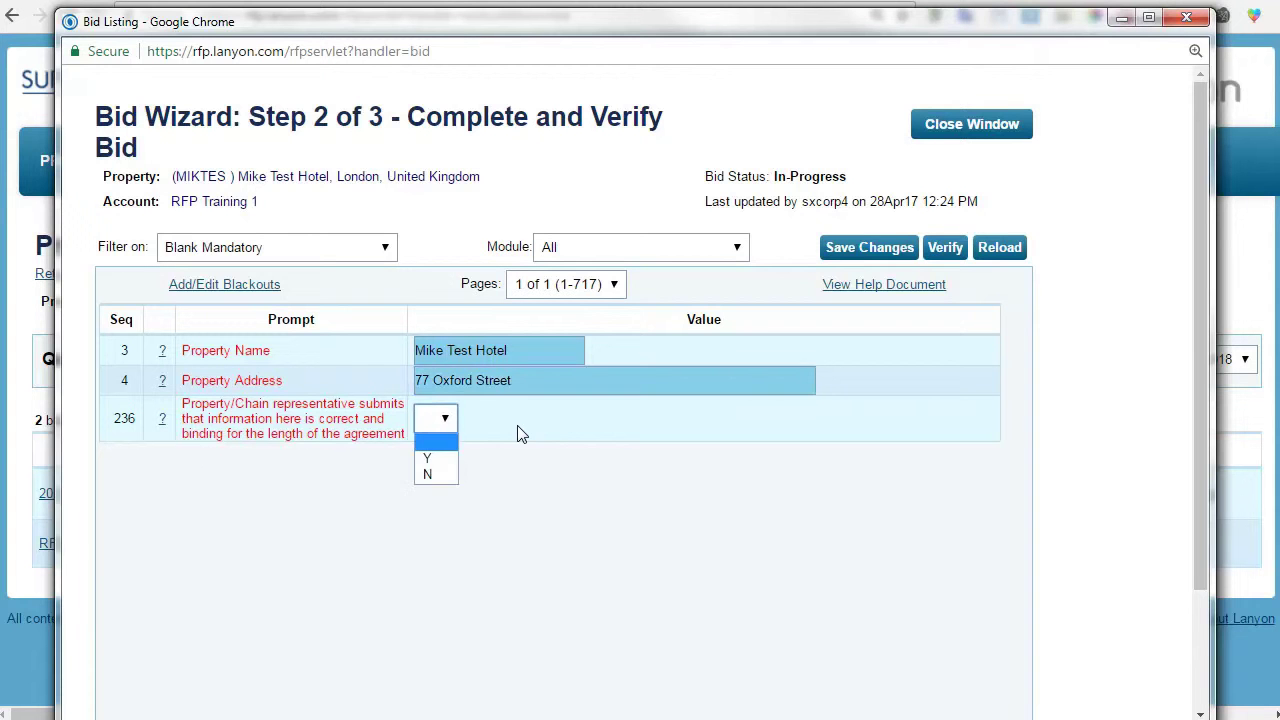
{"action": "left_click", "coordinate": [452, 478]}
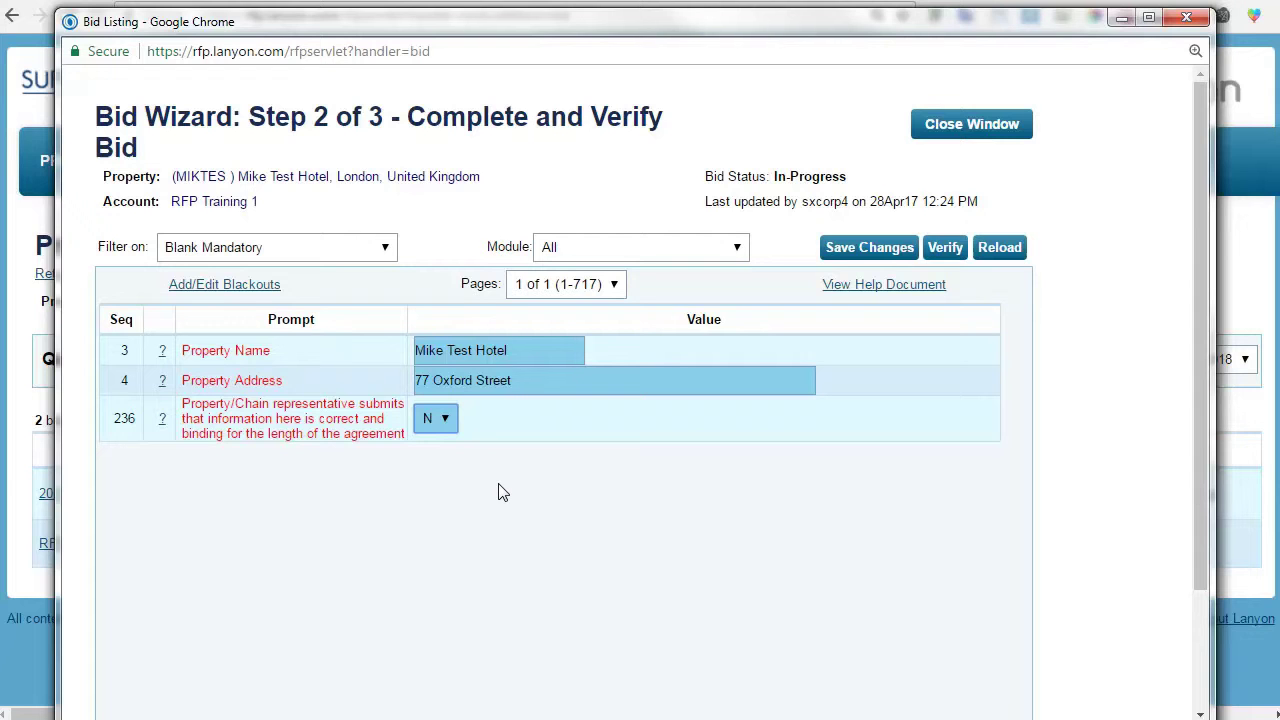
{"action": "left_click", "coordinate": [443, 421]}
{"action": "left_click", "coordinate": [431, 455]}
{"action": "left_click", "coordinate": [858, 247]}
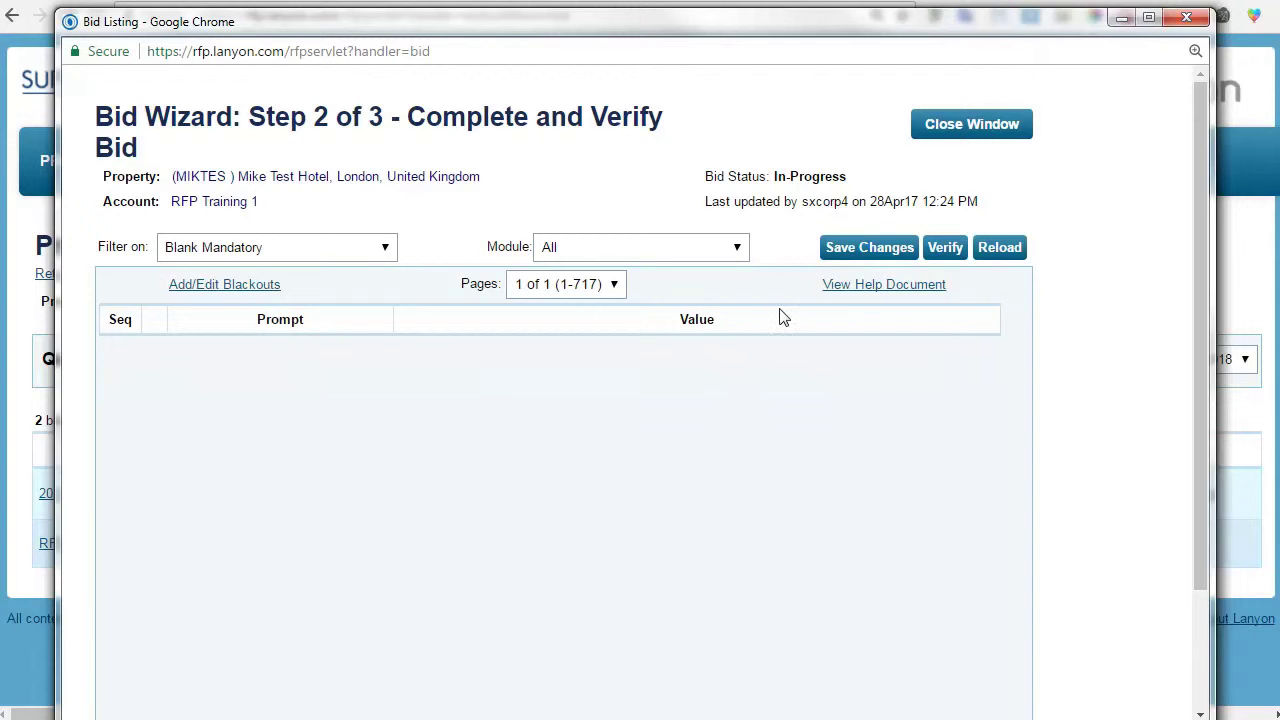
{"action": "left_click", "coordinate": [318, 249]}
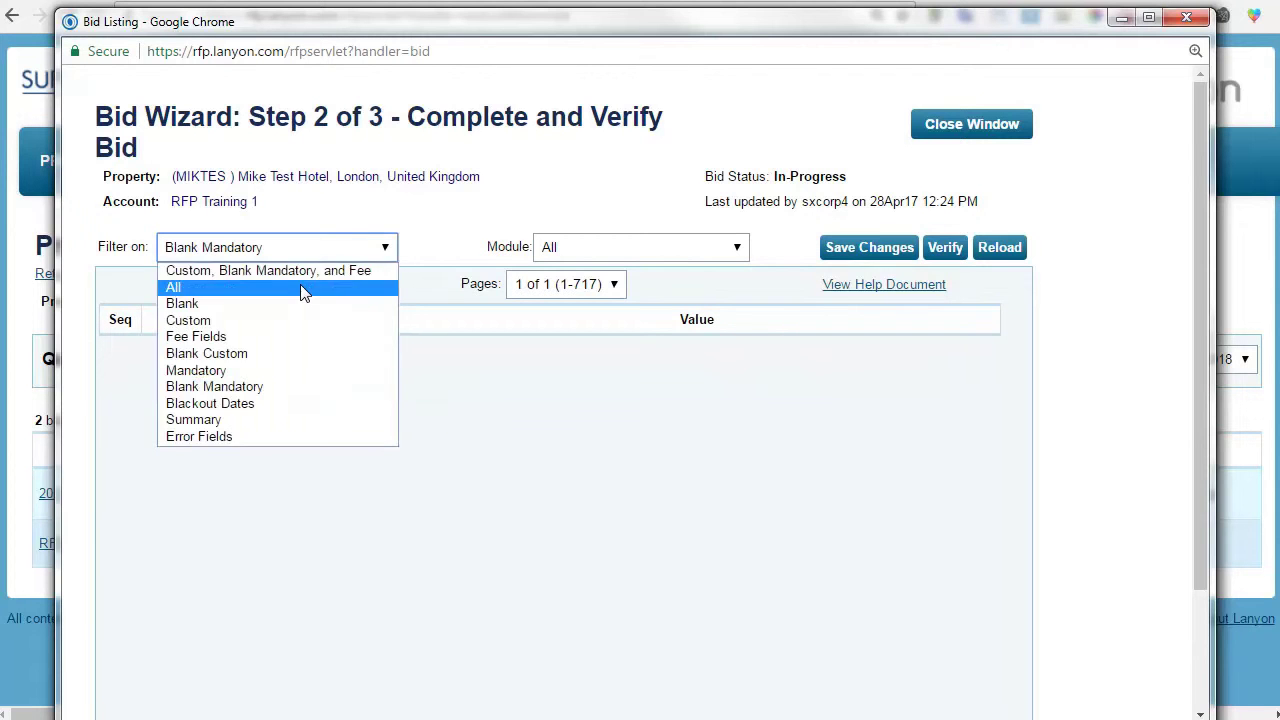
Show all questions again, limited to the Client Specific module.
{"action": "left_click", "coordinate": [301, 287]}
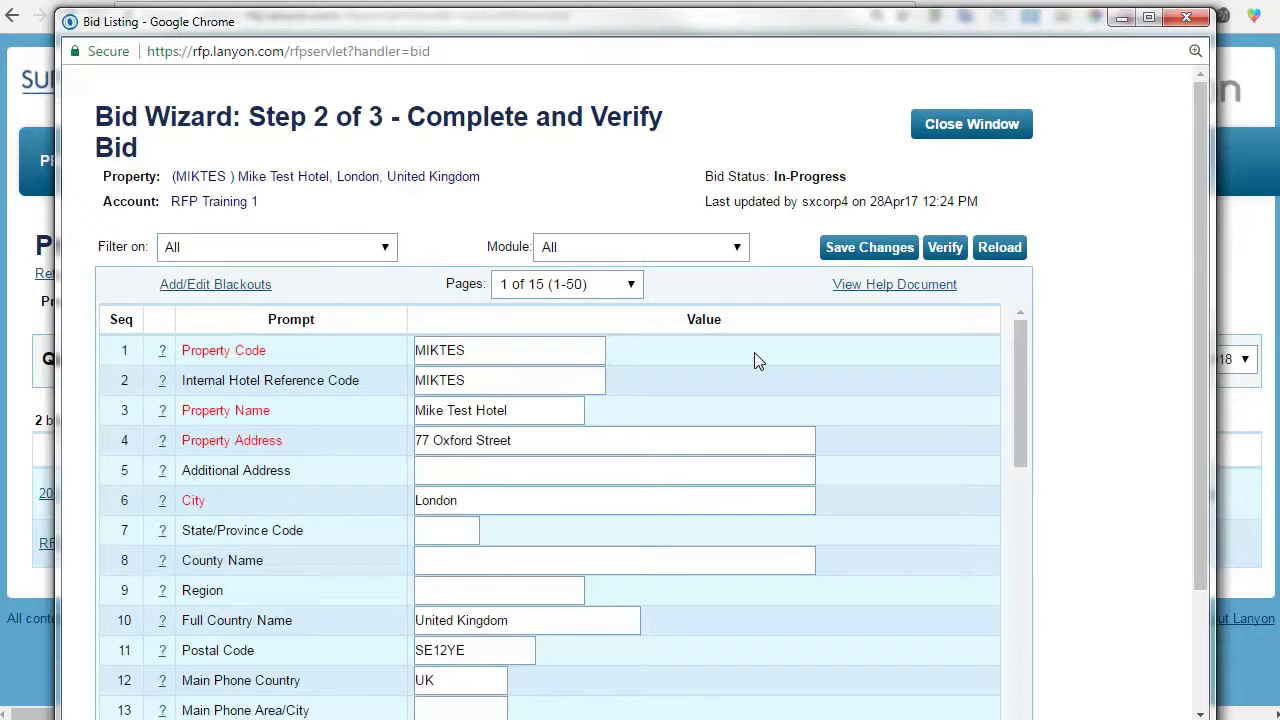
{"action": "left_click", "coordinate": [744, 252]}
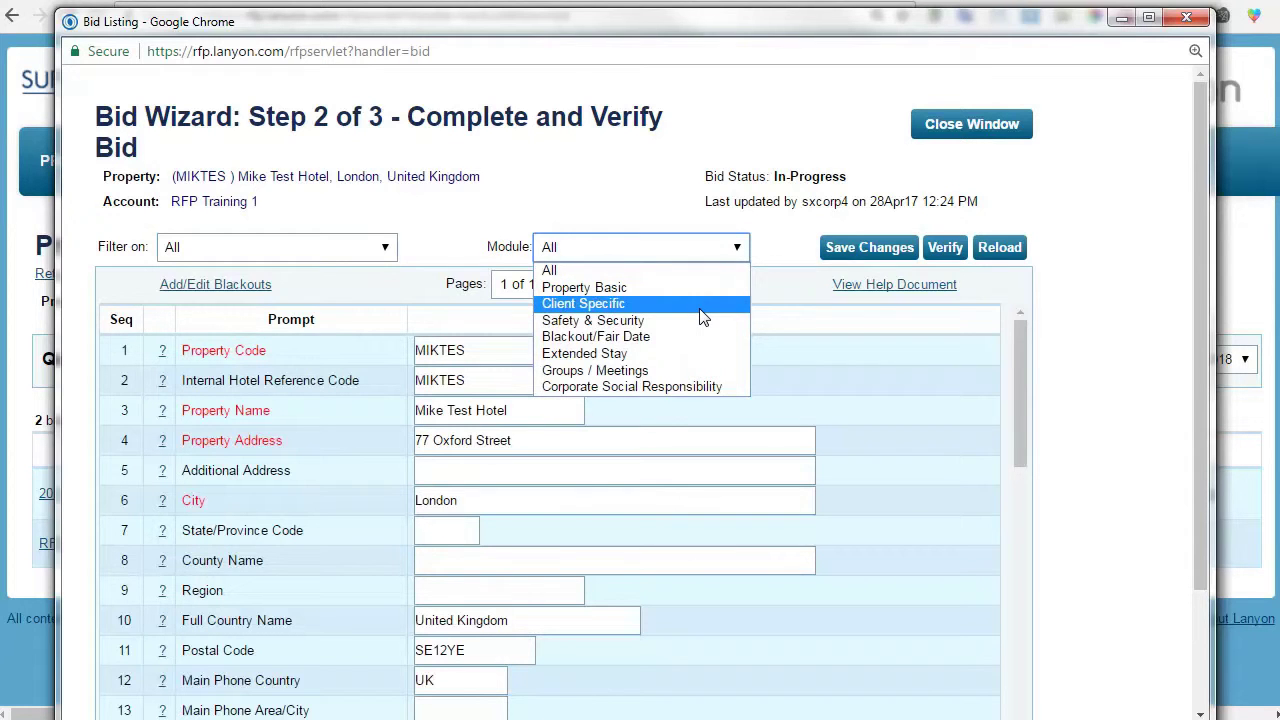
{"action": "left_click", "coordinate": [703, 305]}
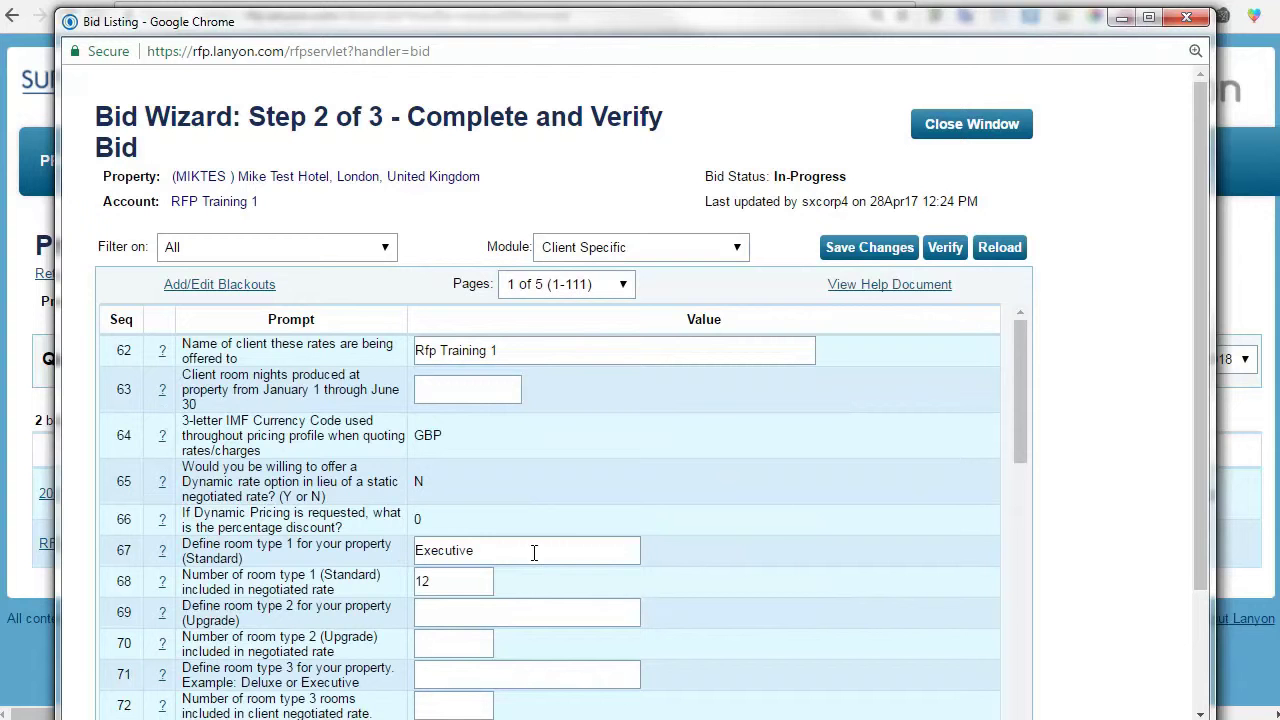
{"action": "scroll", "coordinate": [779, 480], "scroll_direction": "down", "scroll_amount": 4}
{"action": "scroll", "coordinate": [779, 484], "scroll_direction": "down", "scroll_amount": 10}
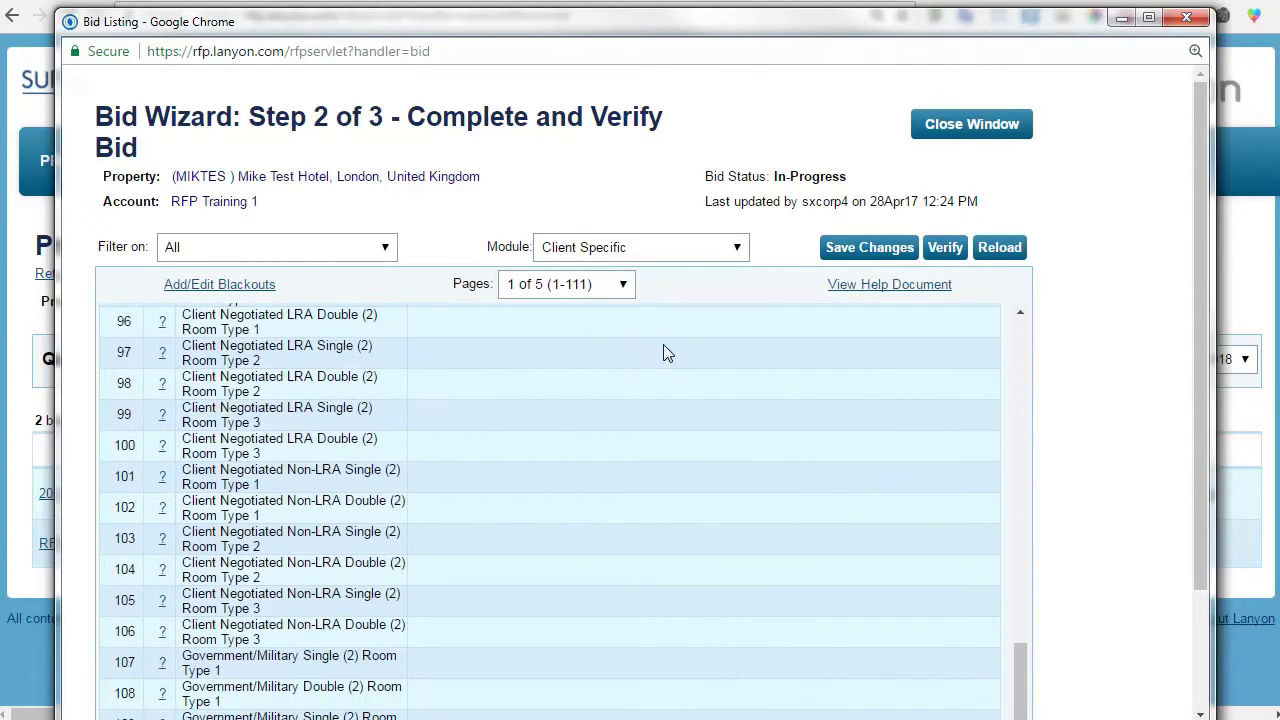
Jump to page 3 (162-211), then the last page of Client Specific questions.
{"action": "left_click", "coordinate": [608, 288]}
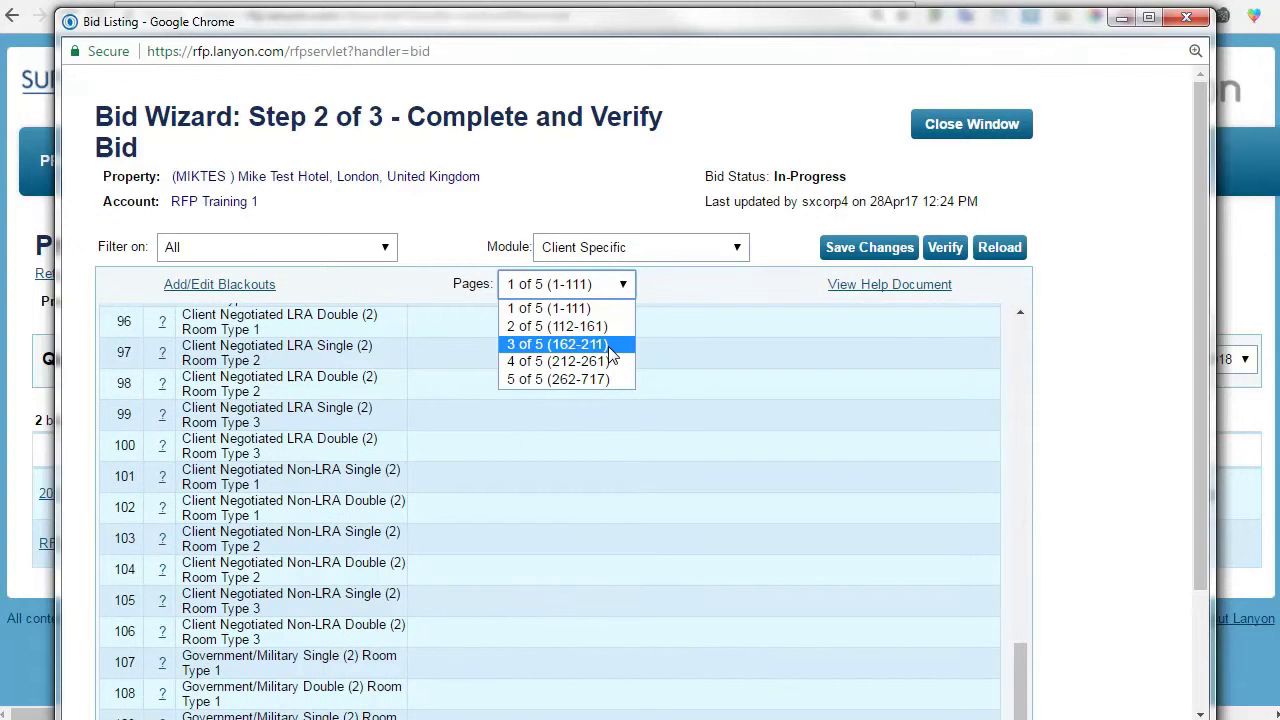
{"action": "left_click", "coordinate": [611, 346]}
{"action": "left_click", "coordinate": [623, 284]}
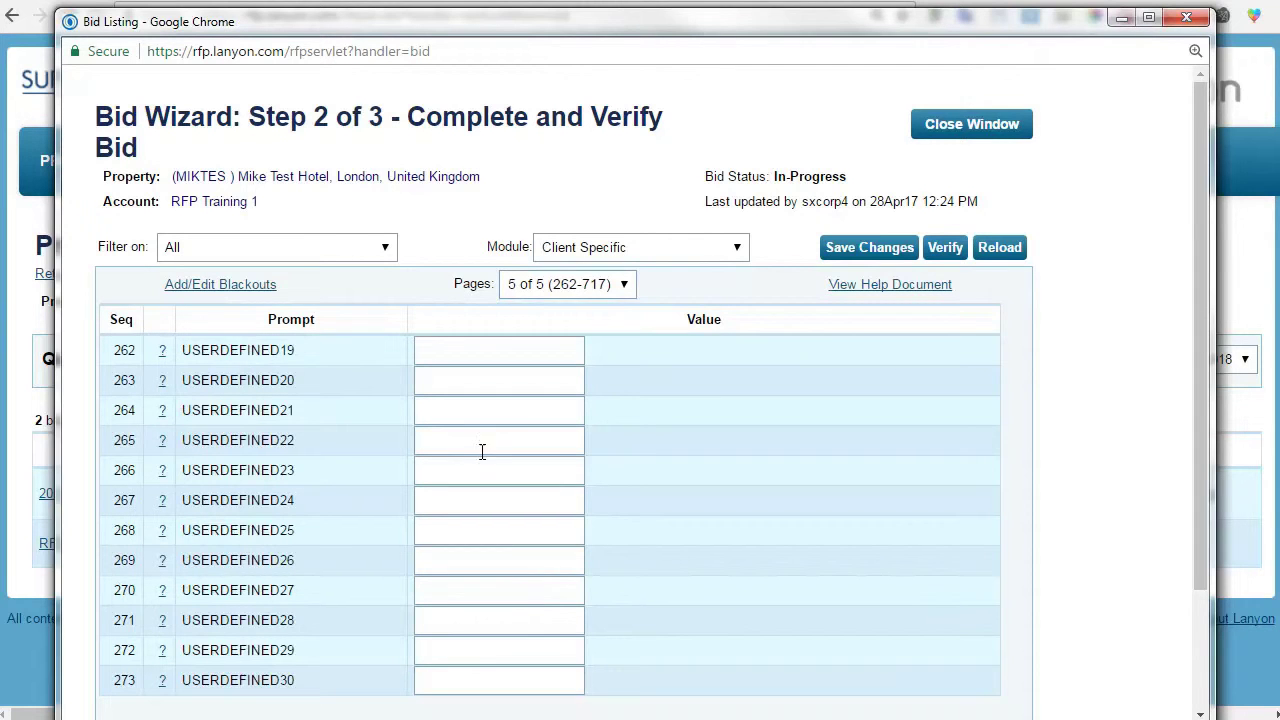
{"action": "scroll", "coordinate": [734, 443], "scroll_direction": "down", "scroll_amount": 3}
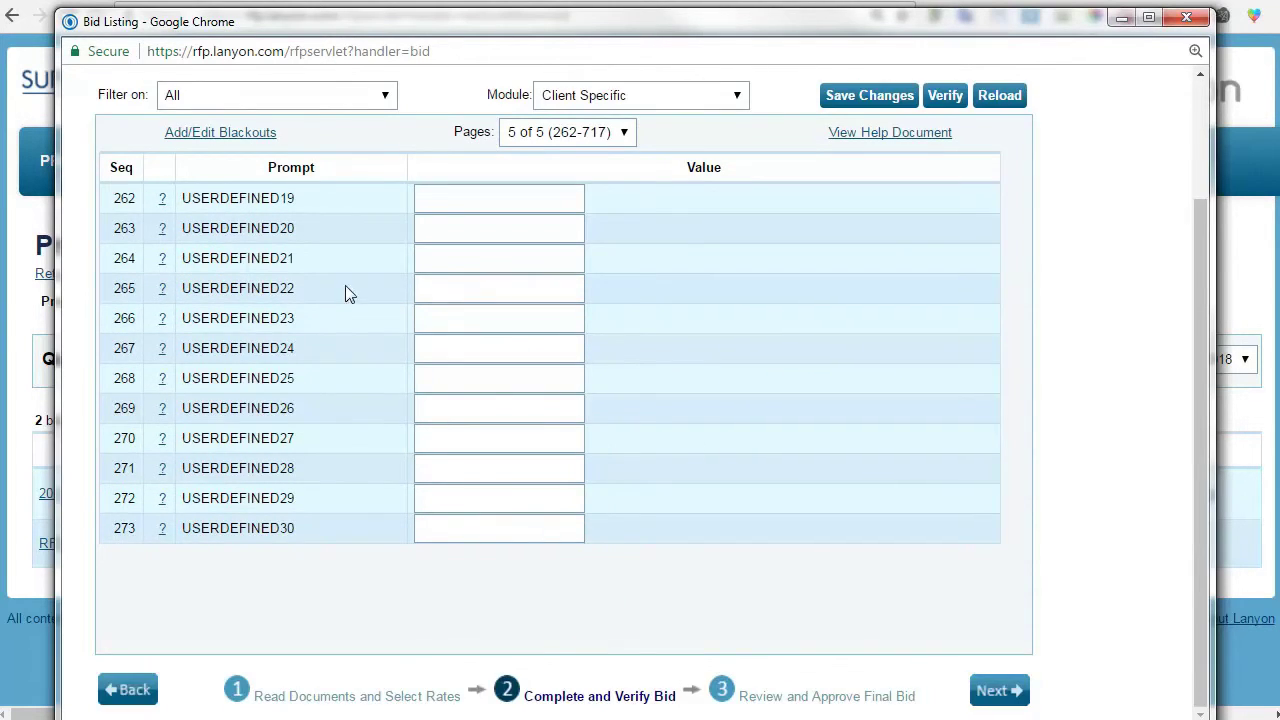
{"action": "left_click", "coordinate": [611, 131]}
{"action": "left_click", "coordinate": [609, 209]}
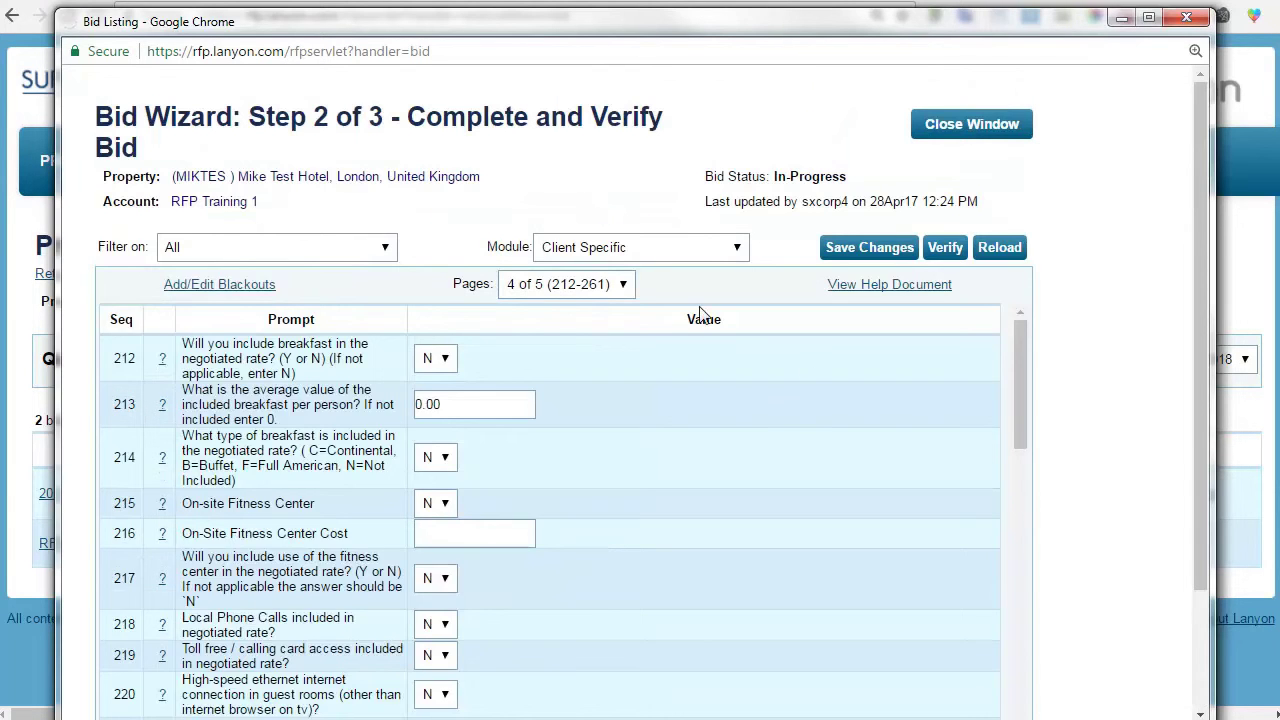
{"action": "scroll", "coordinate": [784, 398], "scroll_direction": "down", "scroll_amount": 10}
{"action": "scroll", "coordinate": [770, 425], "scroll_direction": "up", "scroll_amount": 1}
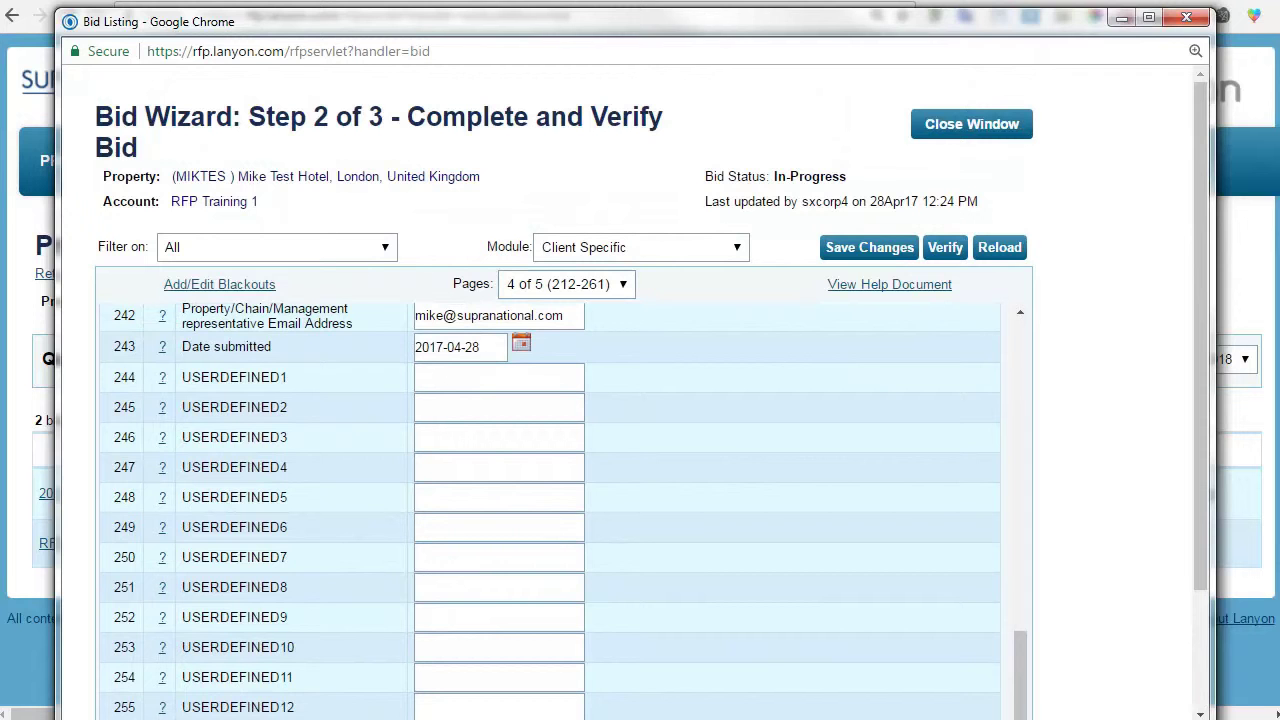
{"action": "left_click", "coordinate": [736, 247]}
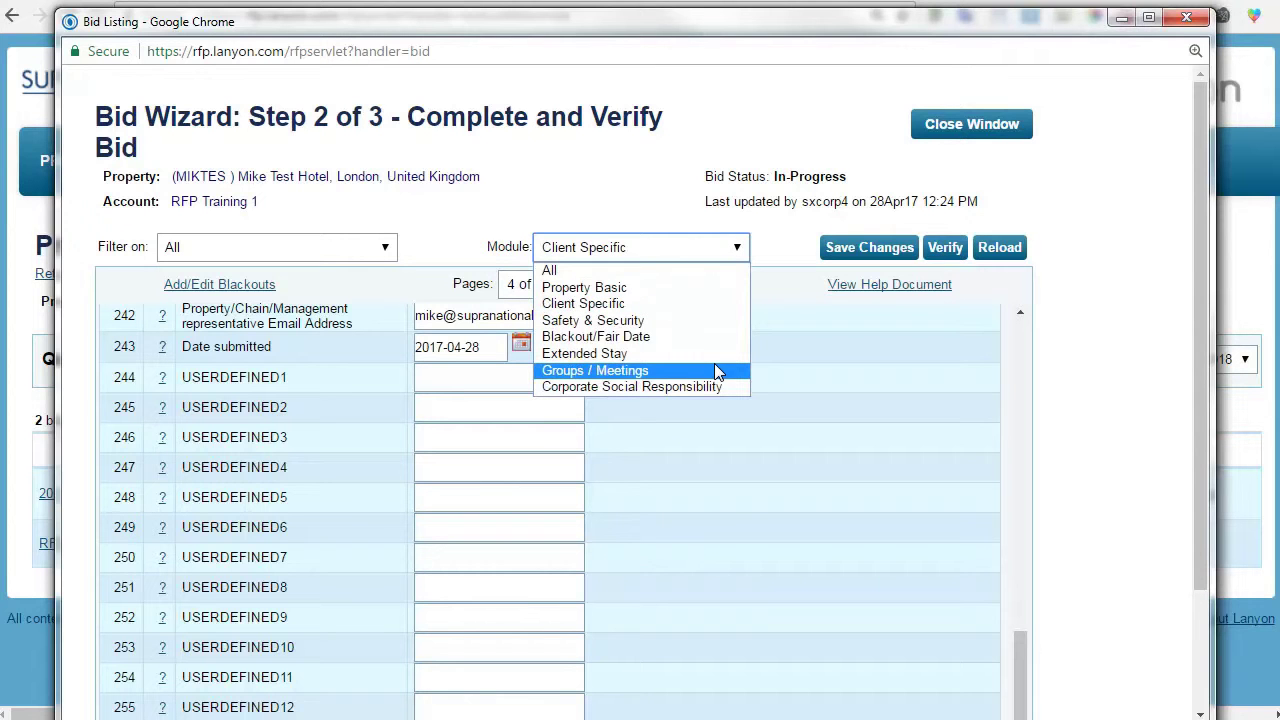
Dismiss the module list unchanged and bring up the Filter on options.
{"action": "left_click", "coordinate": [1174, 353]}
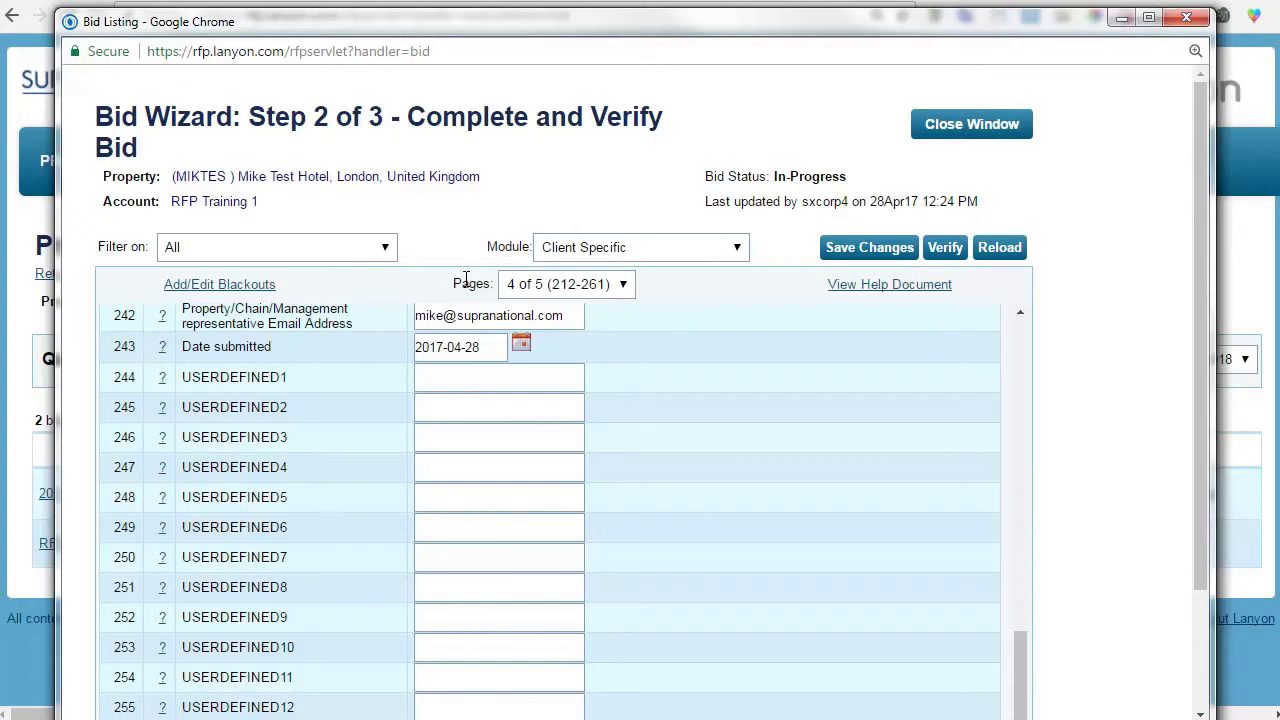
{"action": "left_click", "coordinate": [345, 256]}
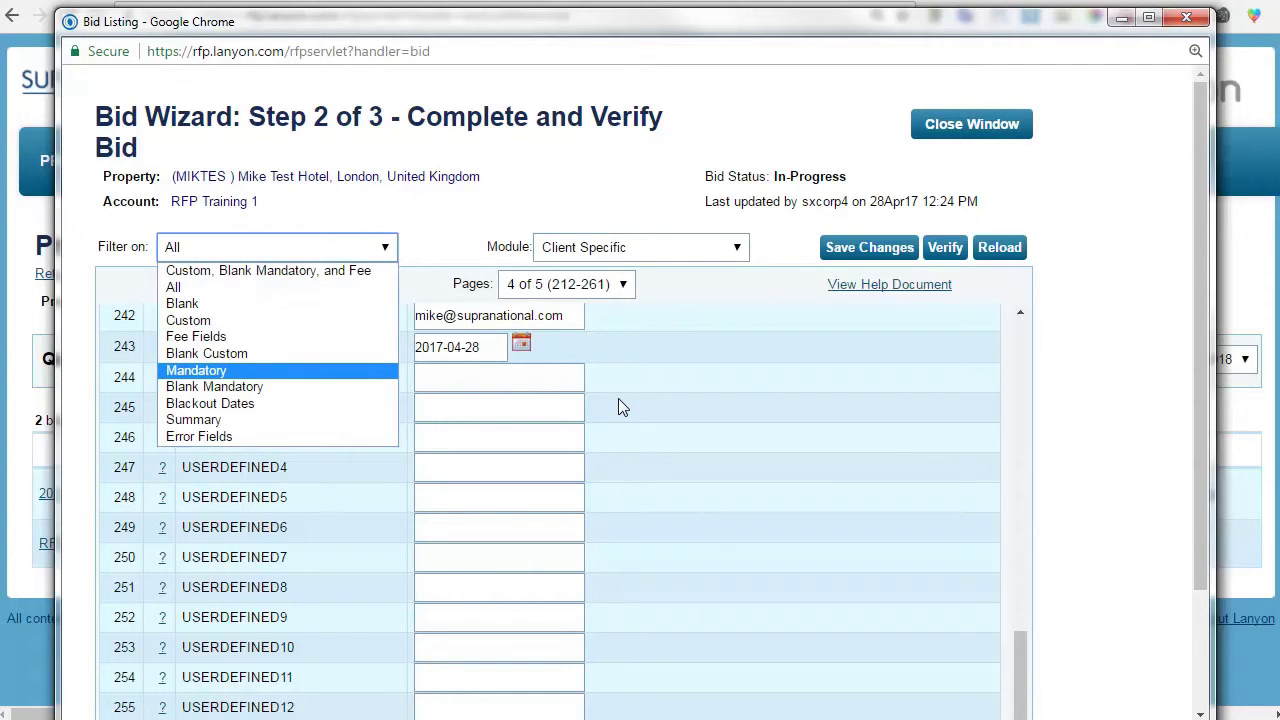
List only Custom fields and check the available pages and modules without changing them.
{"action": "left_click", "coordinate": [334, 321]}
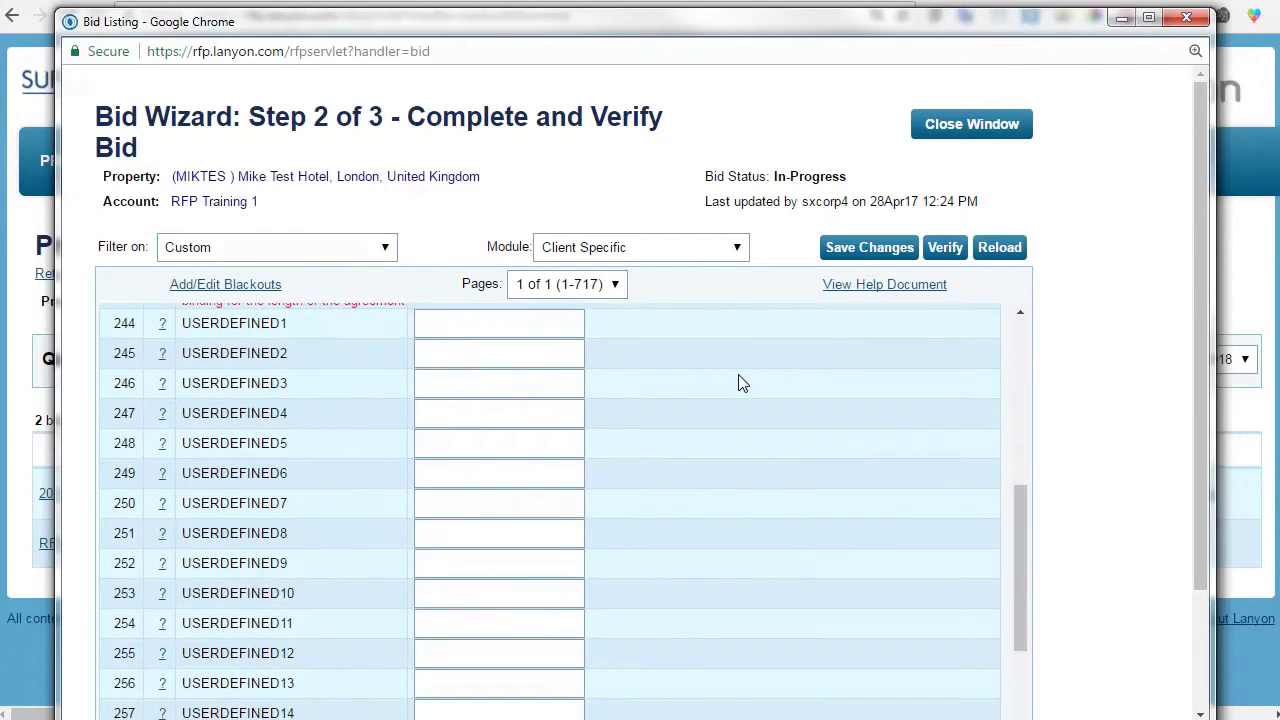
{"action": "scroll", "coordinate": [737, 380], "scroll_direction": "down", "scroll_amount": 6}
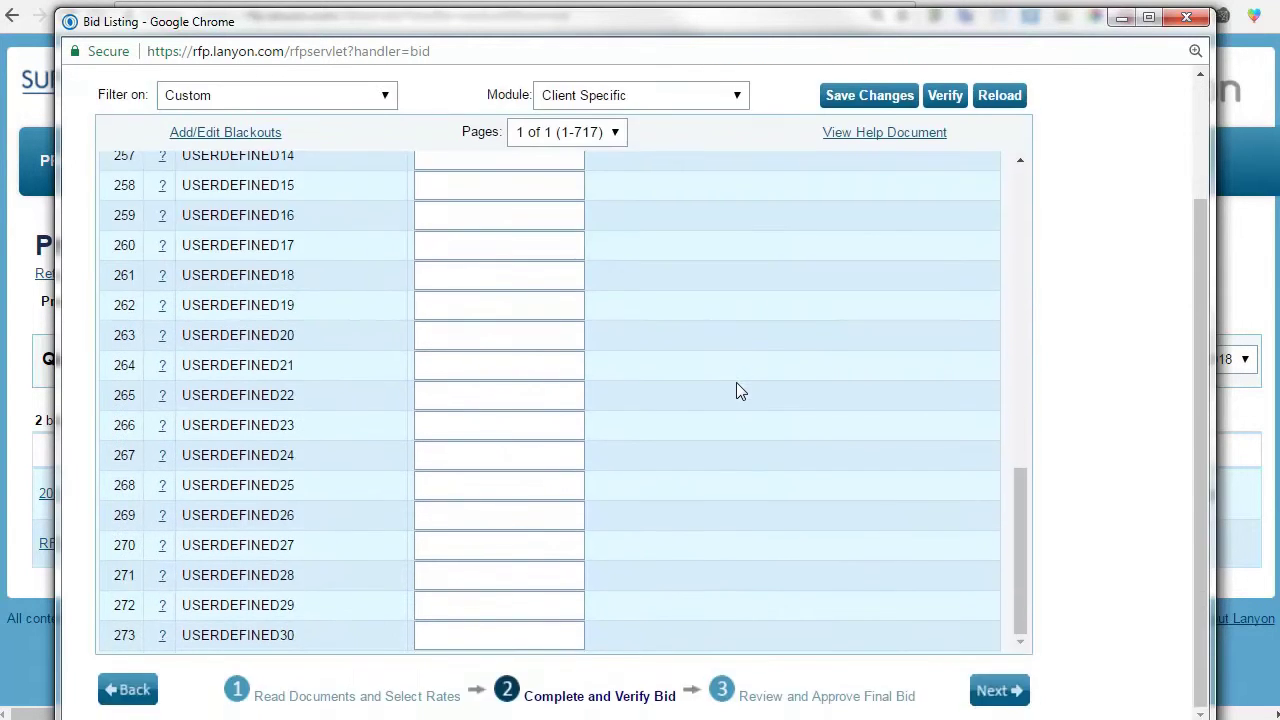
{"action": "left_click", "coordinate": [615, 132]}
{"action": "left_click", "coordinate": [563, 157]}
{"action": "scroll", "coordinate": [624, 292], "scroll_direction": "up", "scroll_amount": 6}
{"action": "scroll", "coordinate": [621, 287], "scroll_direction": "up", "scroll_amount": 10}
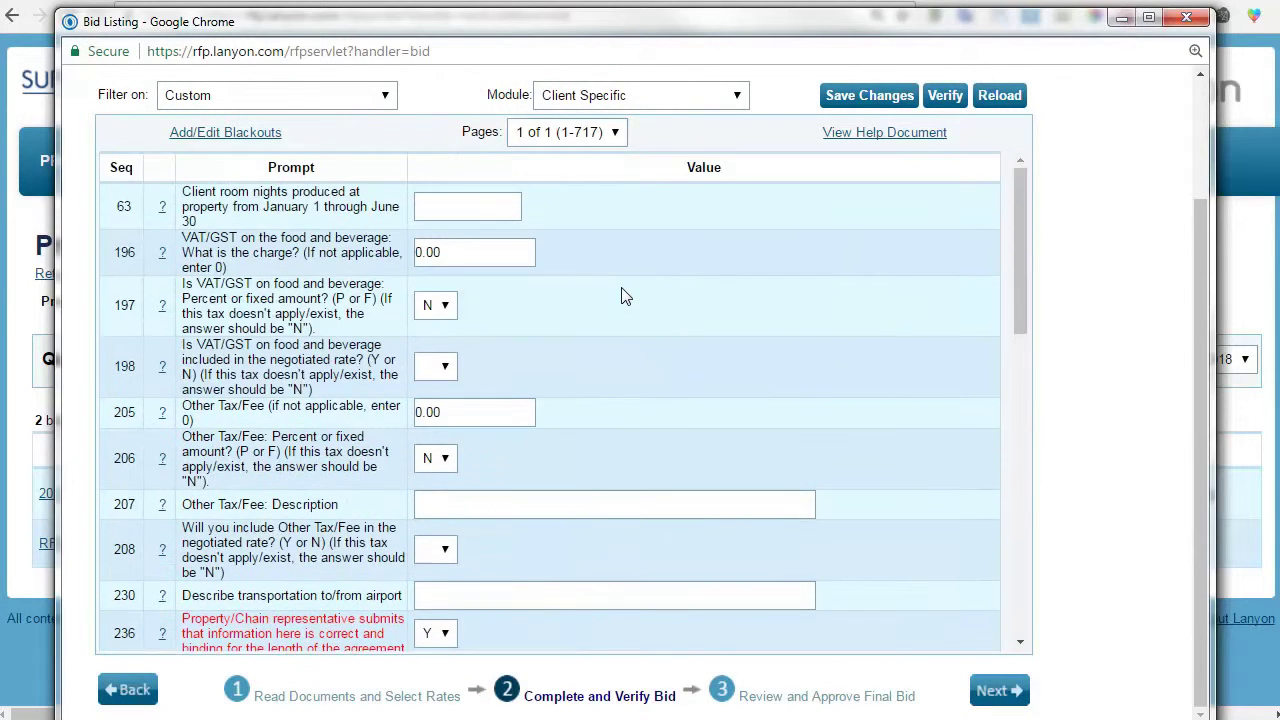
{"action": "left_click", "coordinate": [695, 250]}
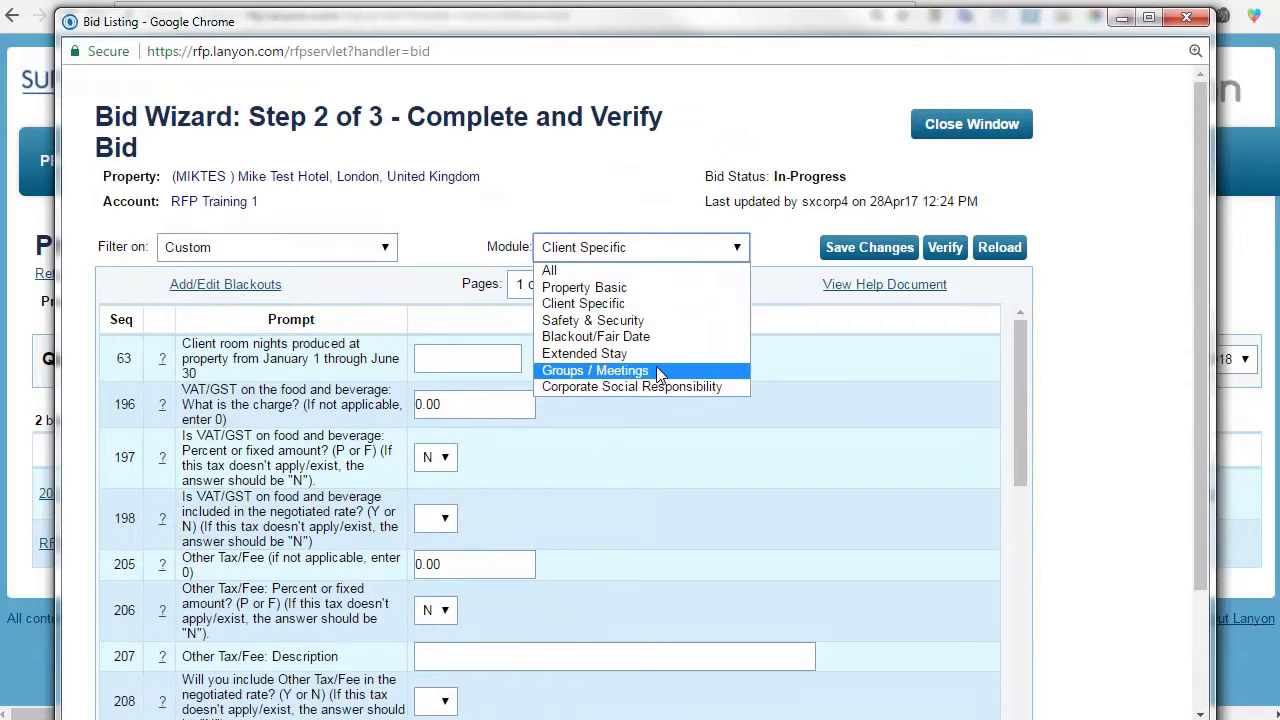
{"action": "left_click", "coordinate": [929, 375]}
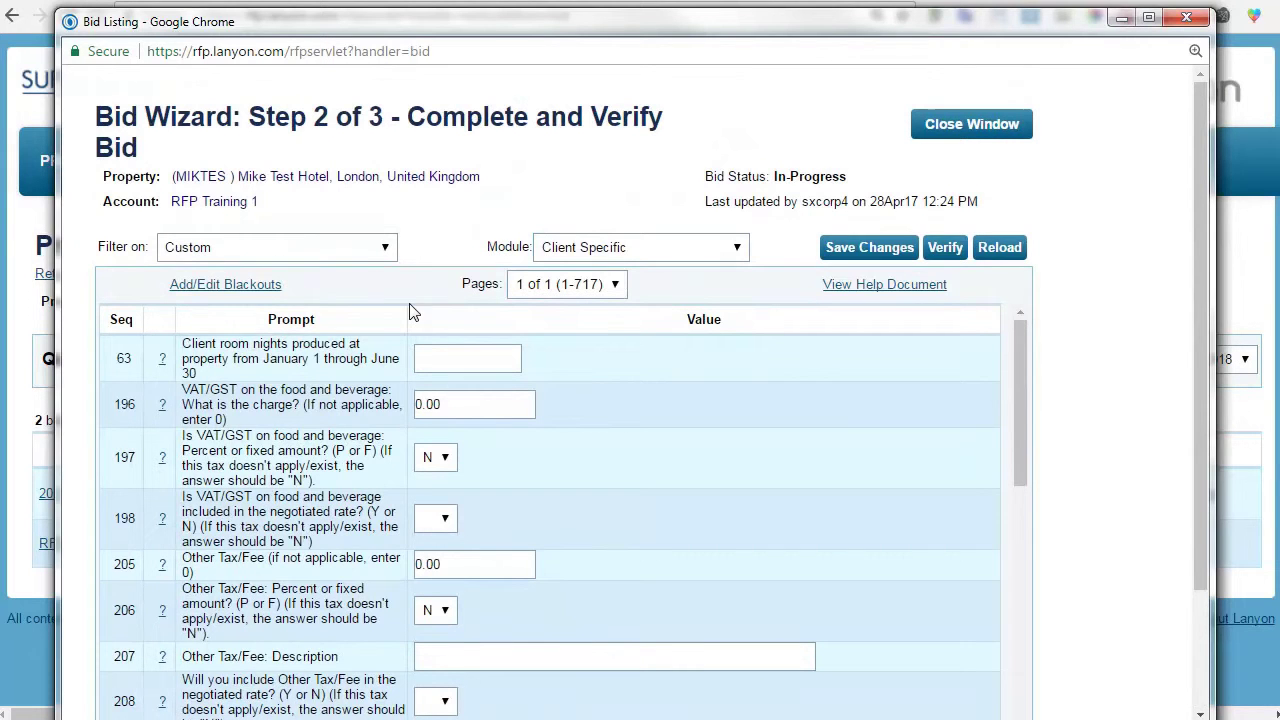
Filter on Blank Mandatory, save the bid and advance to Step 3 review.
{"action": "left_click", "coordinate": [383, 247]}
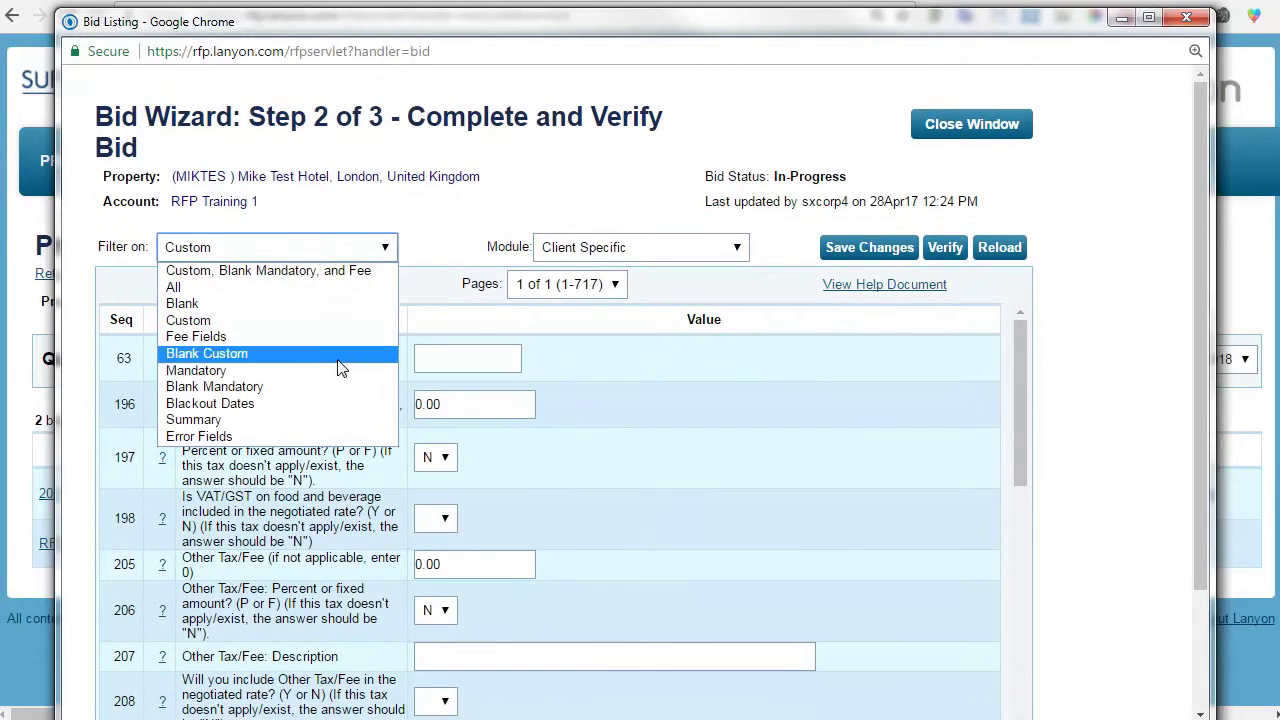
{"action": "left_click", "coordinate": [337, 395]}
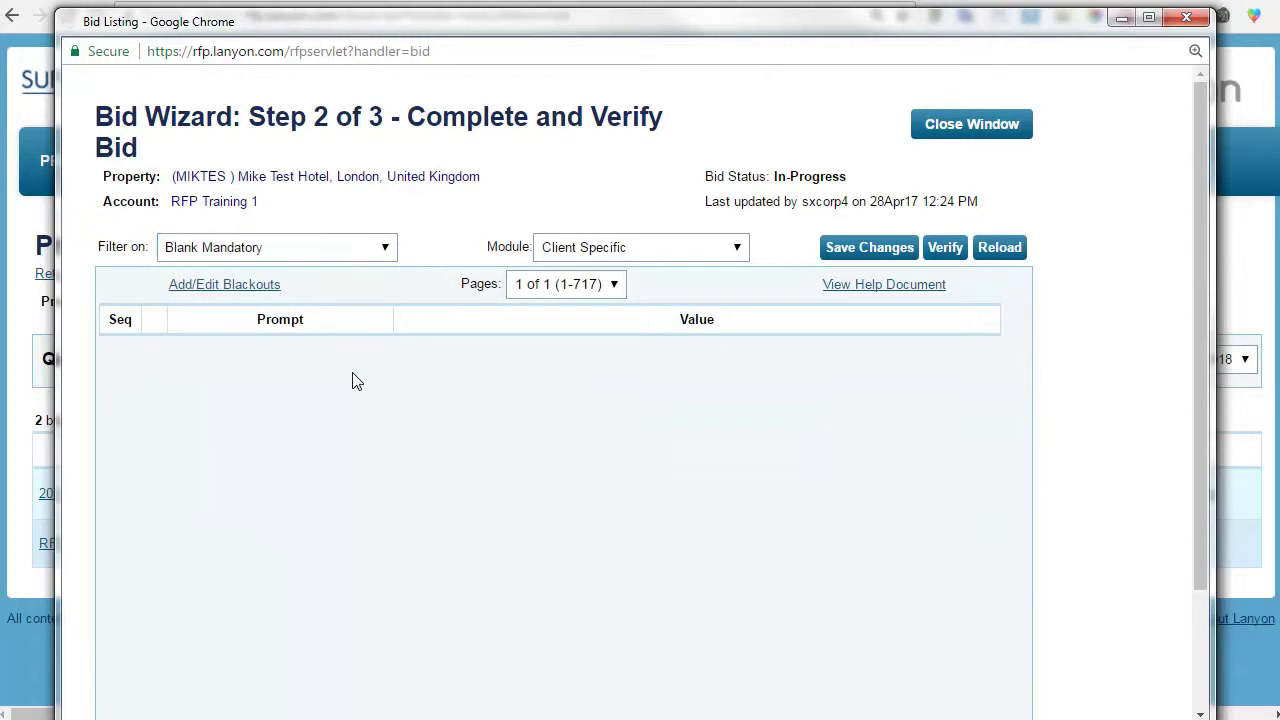
{"action": "left_click", "coordinate": [884, 254]}
{"action": "scroll", "coordinate": [1090, 222], "scroll_direction": "down", "scroll_amount": 3}
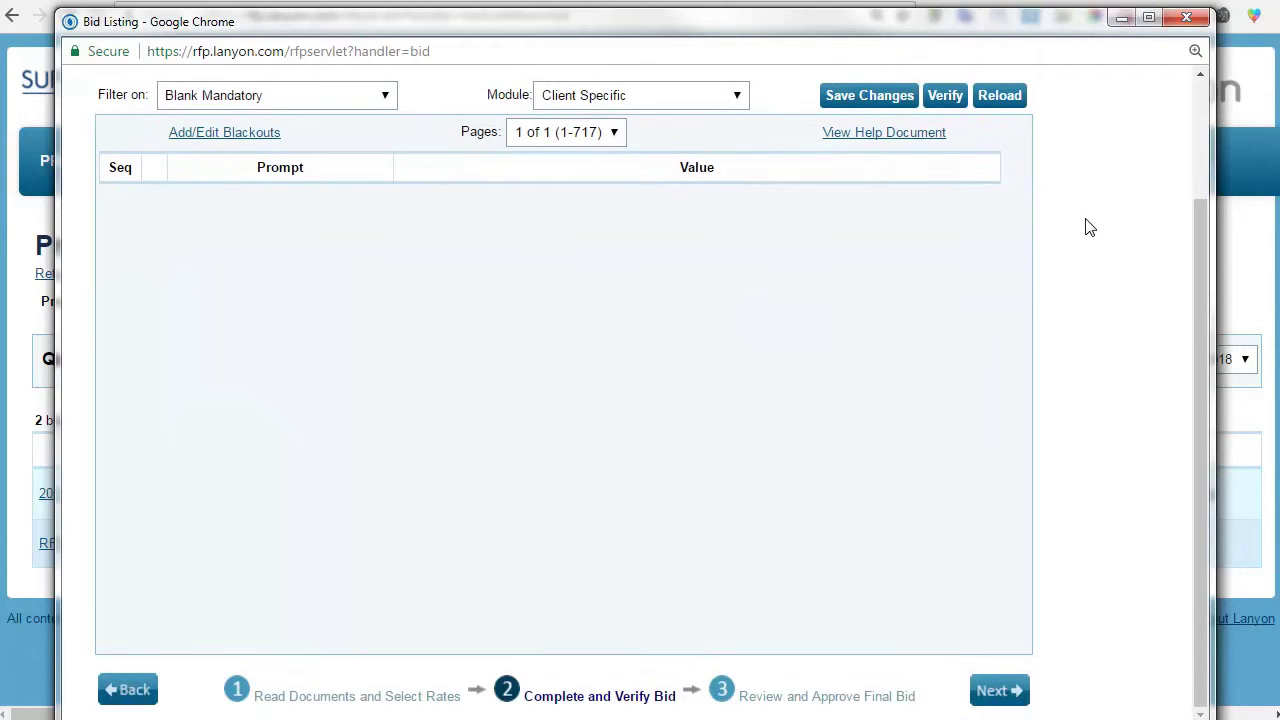
{"action": "left_click", "coordinate": [993, 690]}
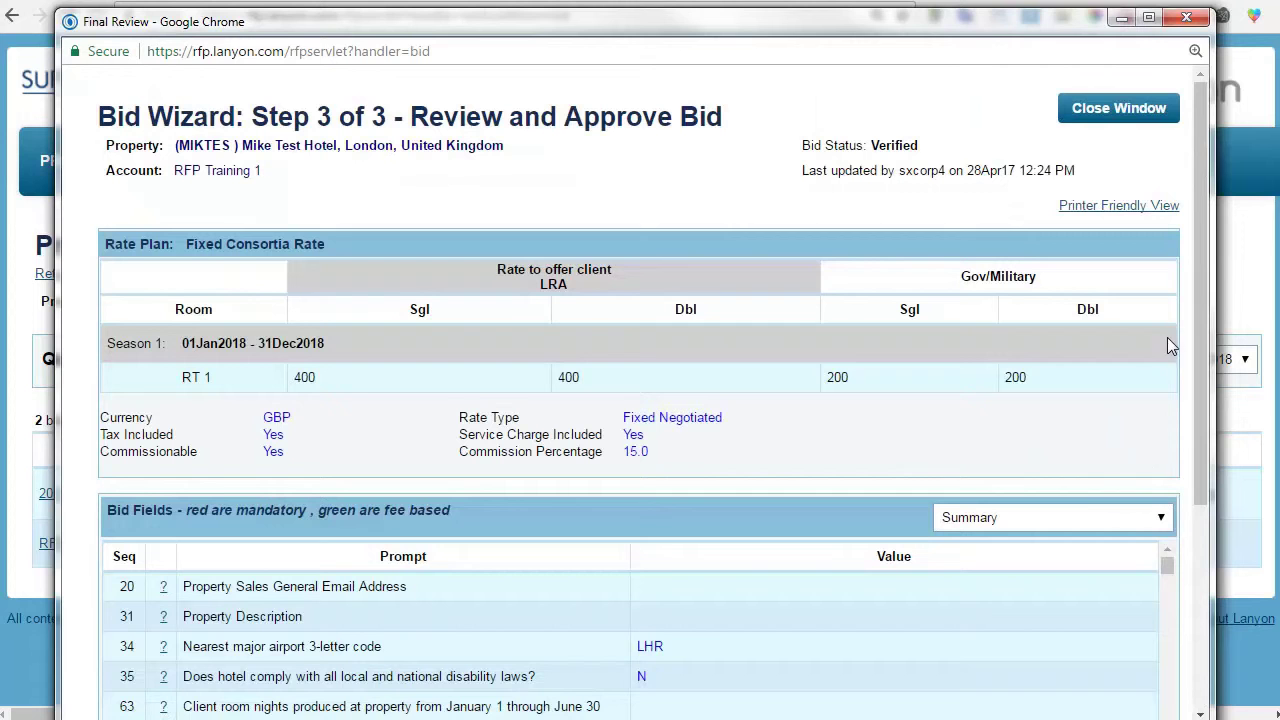
Scroll through the Step 3 Summary view of the verified bid.
{"action": "left_click_drag", "start_coordinate": [1204, 328], "coordinate": [1208, 536]}
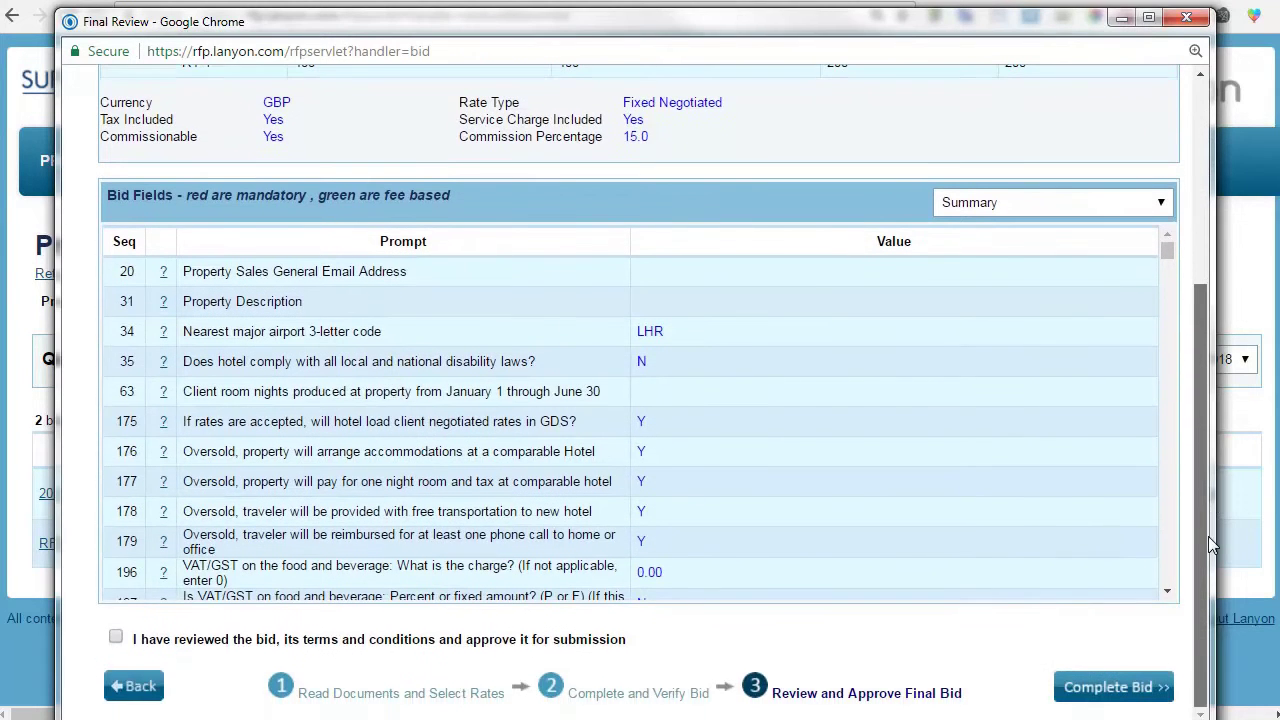
{"action": "scroll", "coordinate": [975, 481], "scroll_direction": "up", "scroll_amount": 3}
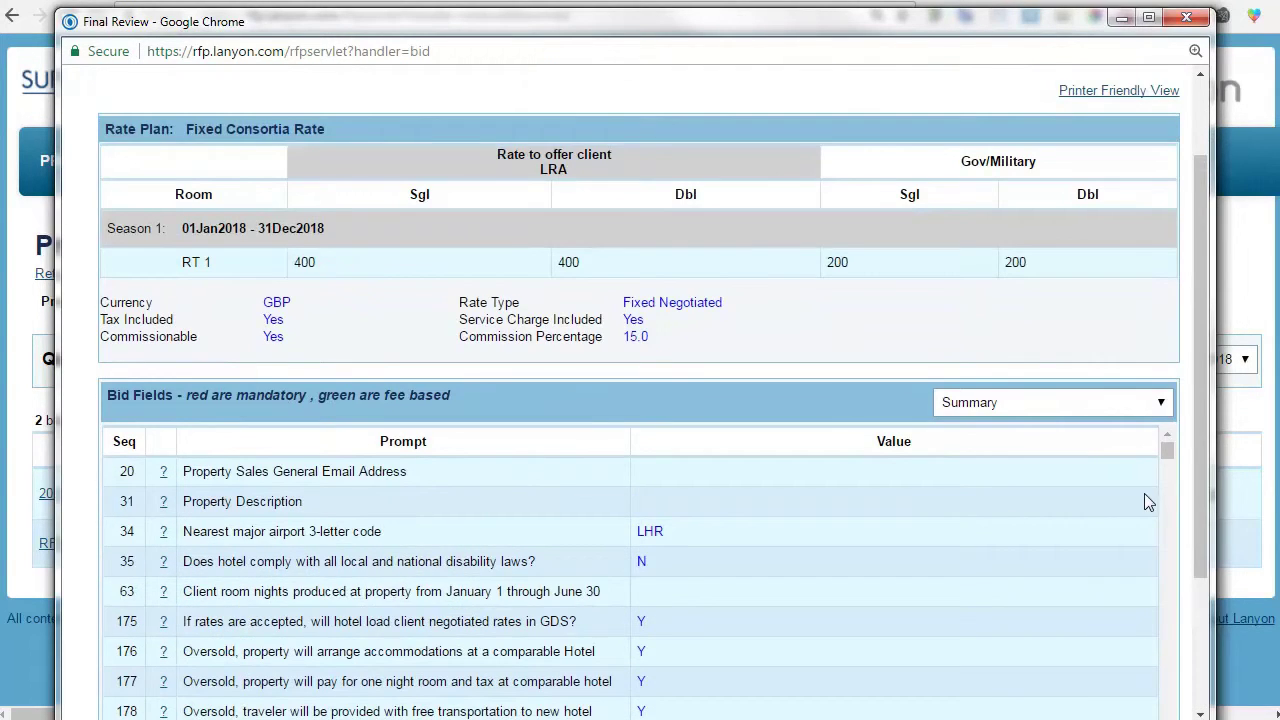
{"action": "scroll", "coordinate": [1188, 467], "scroll_direction": "down", "scroll_amount": 2}
{"action": "scroll", "coordinate": [1188, 467], "scroll_direction": "down", "scroll_amount": 1}
{"action": "scroll", "coordinate": [686, 400], "scroll_direction": "down", "scroll_amount": 10}
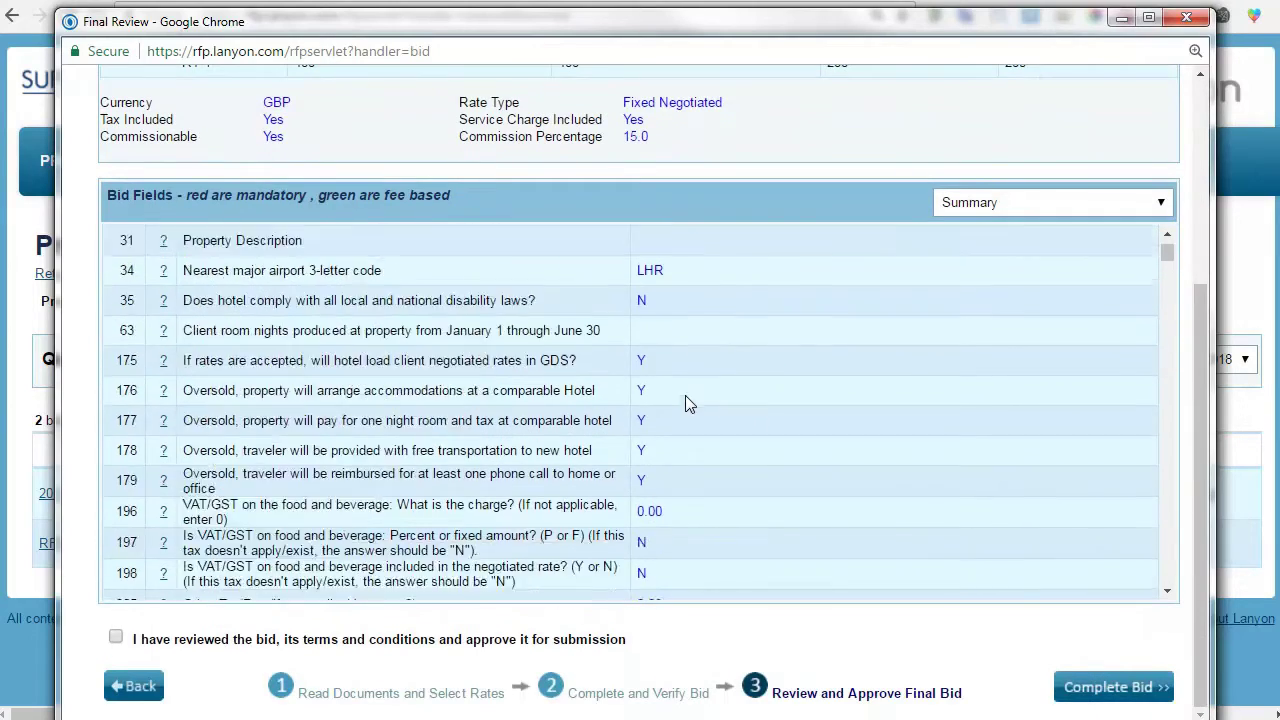
{"action": "scroll", "coordinate": [806, 390], "scroll_direction": "down", "scroll_amount": 2}
{"action": "scroll", "coordinate": [806, 390], "scroll_direction": "up", "scroll_amount": 10}
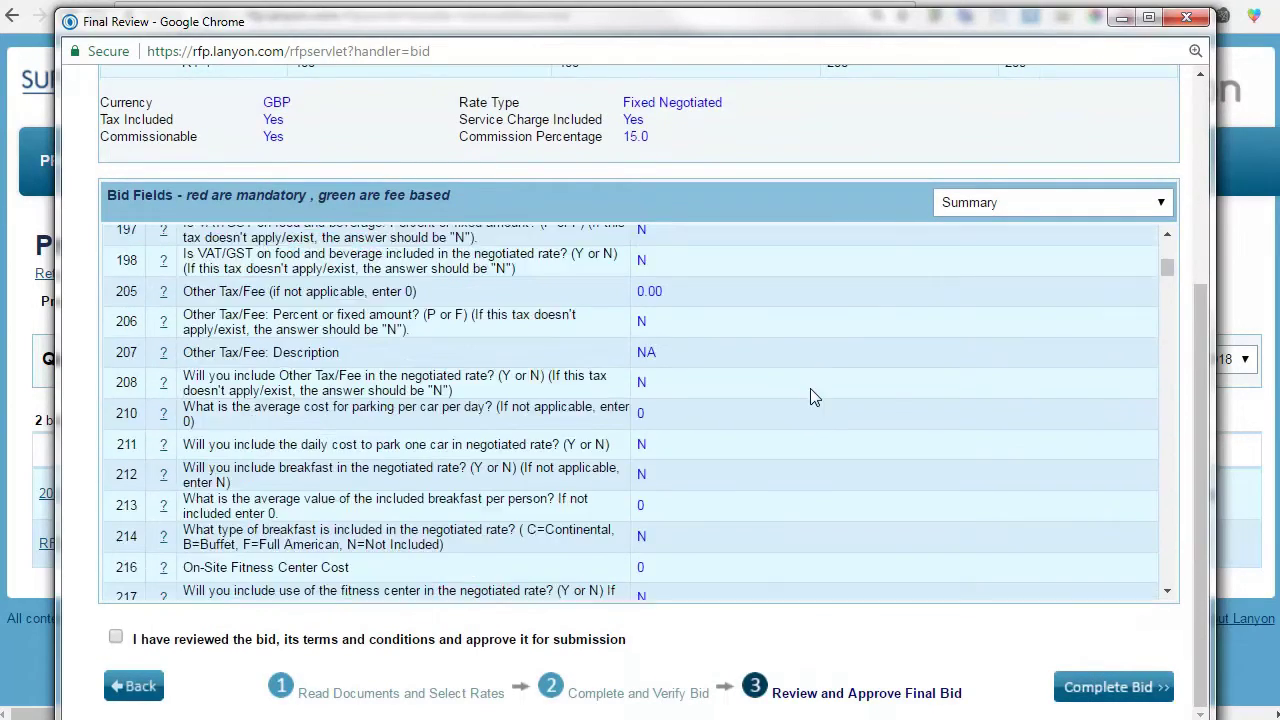
Switch Bid Fields to 'Custom, Blank Mandatory, and Fee' and scroll through the listed fields.
{"action": "left_click", "coordinate": [979, 202]}
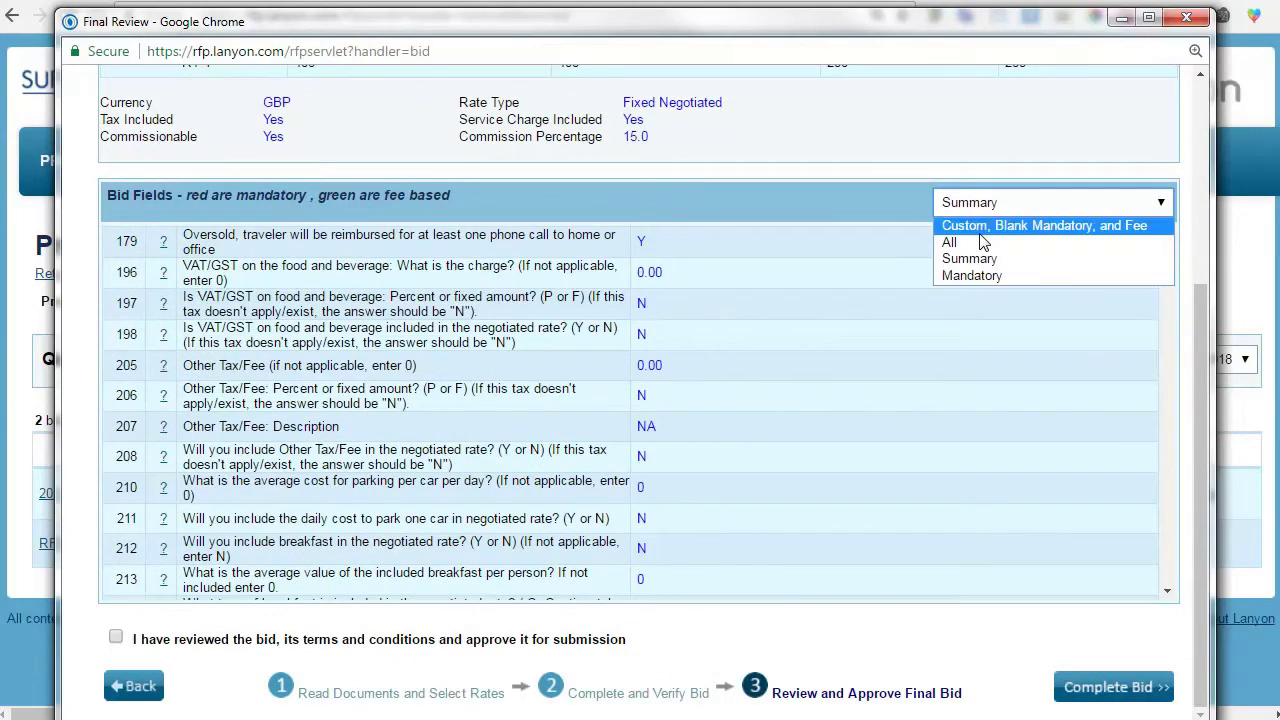
{"action": "left_click", "coordinate": [981, 228]}
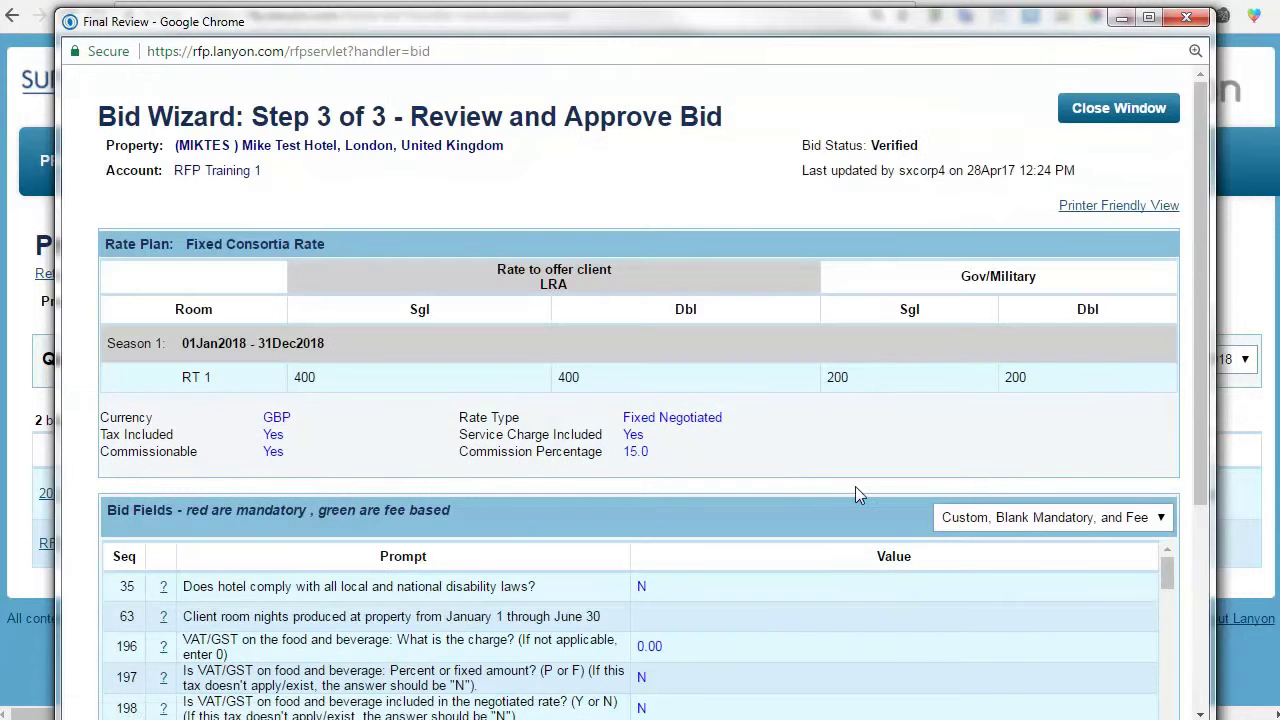
{"action": "scroll", "coordinate": [1188, 439], "scroll_direction": "down", "scroll_amount": 3}
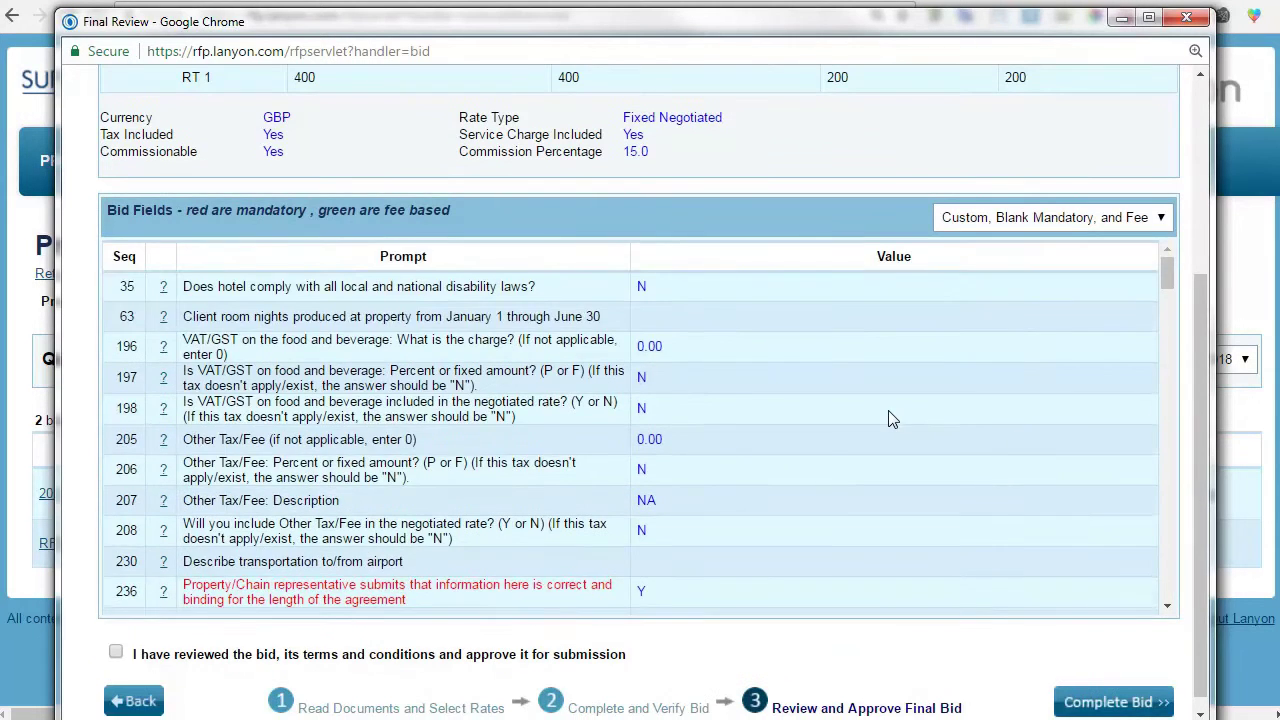
{"action": "scroll", "coordinate": [888, 410], "scroll_direction": "down", "scroll_amount": 4}
{"action": "scroll", "coordinate": [887, 411], "scroll_direction": "up", "scroll_amount": 3}
{"action": "scroll", "coordinate": [887, 411], "scroll_direction": "down", "scroll_amount": 10}
{"action": "scroll", "coordinate": [887, 411], "scroll_direction": "down", "scroll_amount": 10}
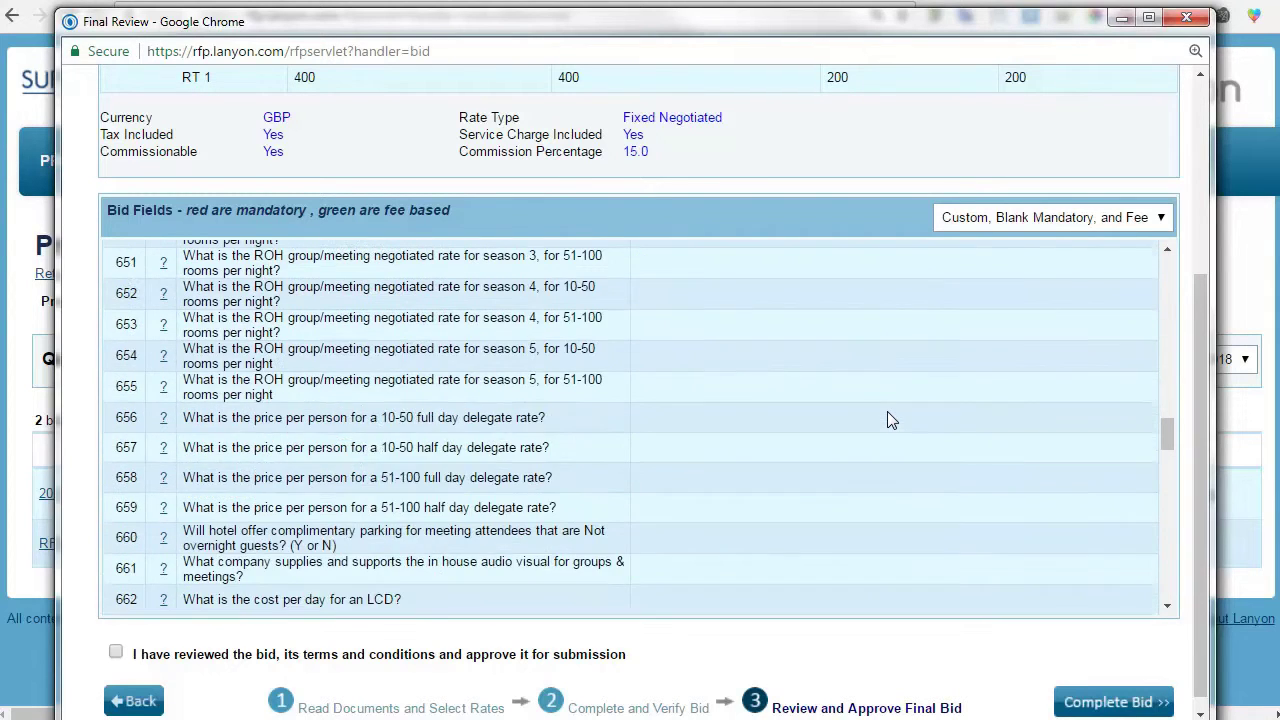
{"action": "scroll", "coordinate": [887, 420], "scroll_direction": "down", "scroll_amount": 5}
{"action": "scroll", "coordinate": [887, 420], "scroll_direction": "down", "scroll_amount": 2}
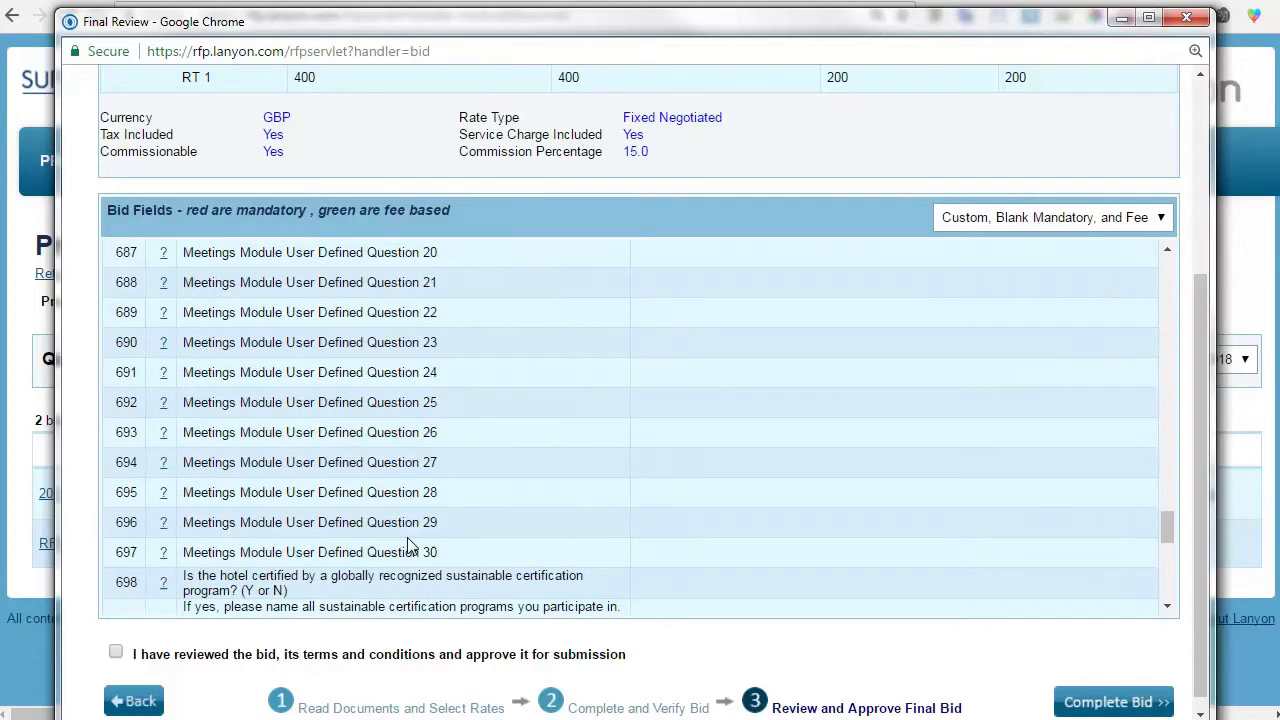
{"action": "scroll", "coordinate": [409, 540], "scroll_direction": "up", "scroll_amount": 2}
{"action": "scroll", "coordinate": [409, 540], "scroll_direction": "up", "scroll_amount": 4}
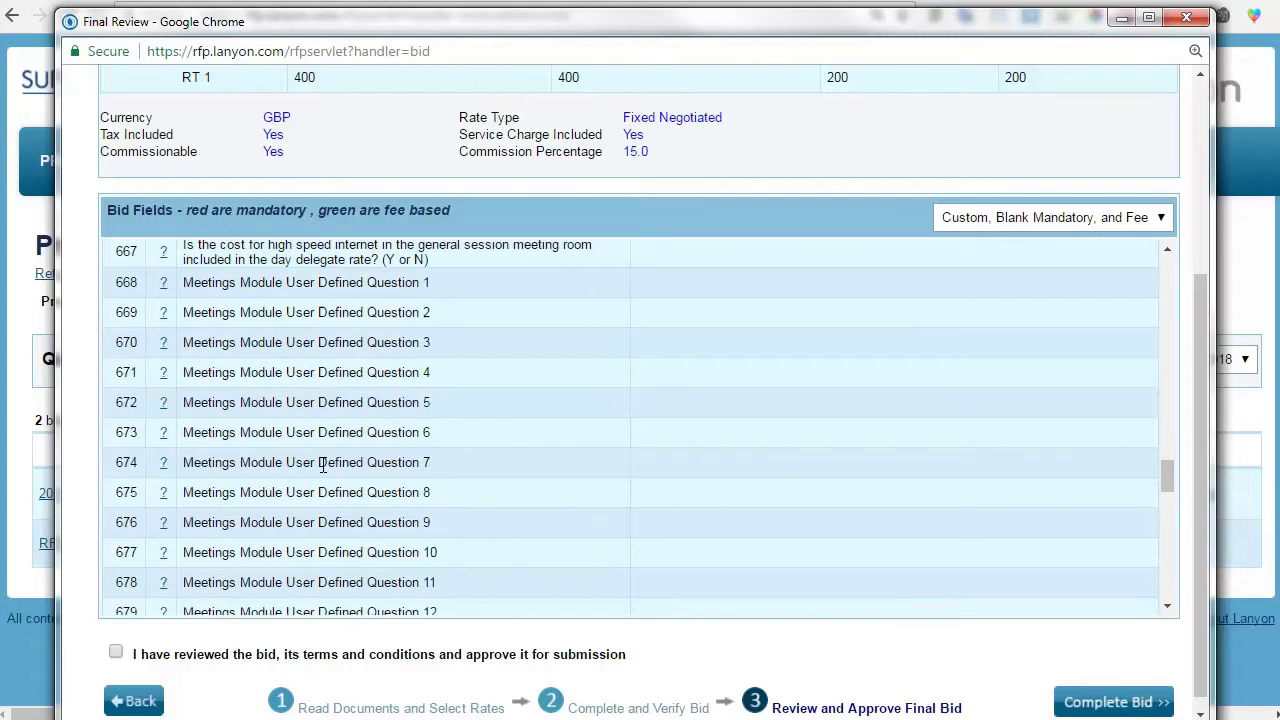
{"action": "scroll", "coordinate": [473, 466], "scroll_direction": "up", "scroll_amount": 2}
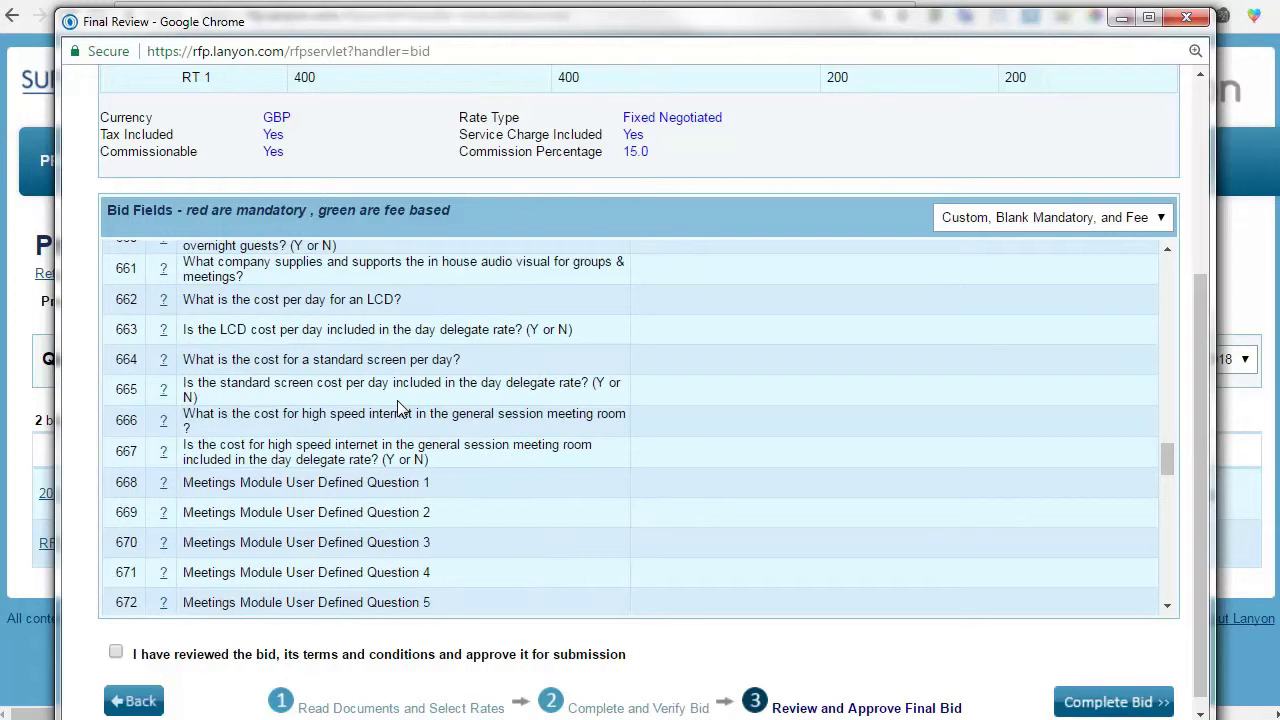
{"action": "scroll", "coordinate": [378, 440], "scroll_direction": "down", "scroll_amount": 1}
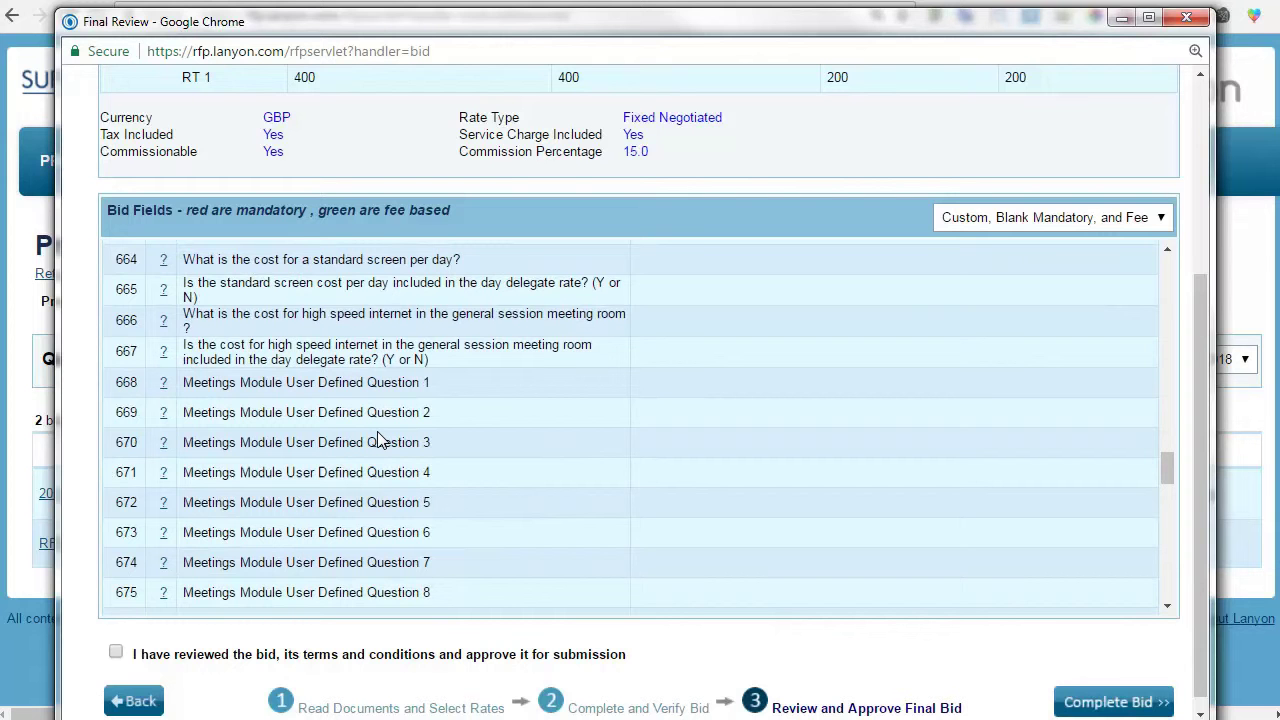
{"action": "scroll", "coordinate": [398, 436], "scroll_direction": "up", "scroll_amount": 10}
{"action": "scroll", "coordinate": [398, 436], "scroll_direction": "up", "scroll_amount": 15}
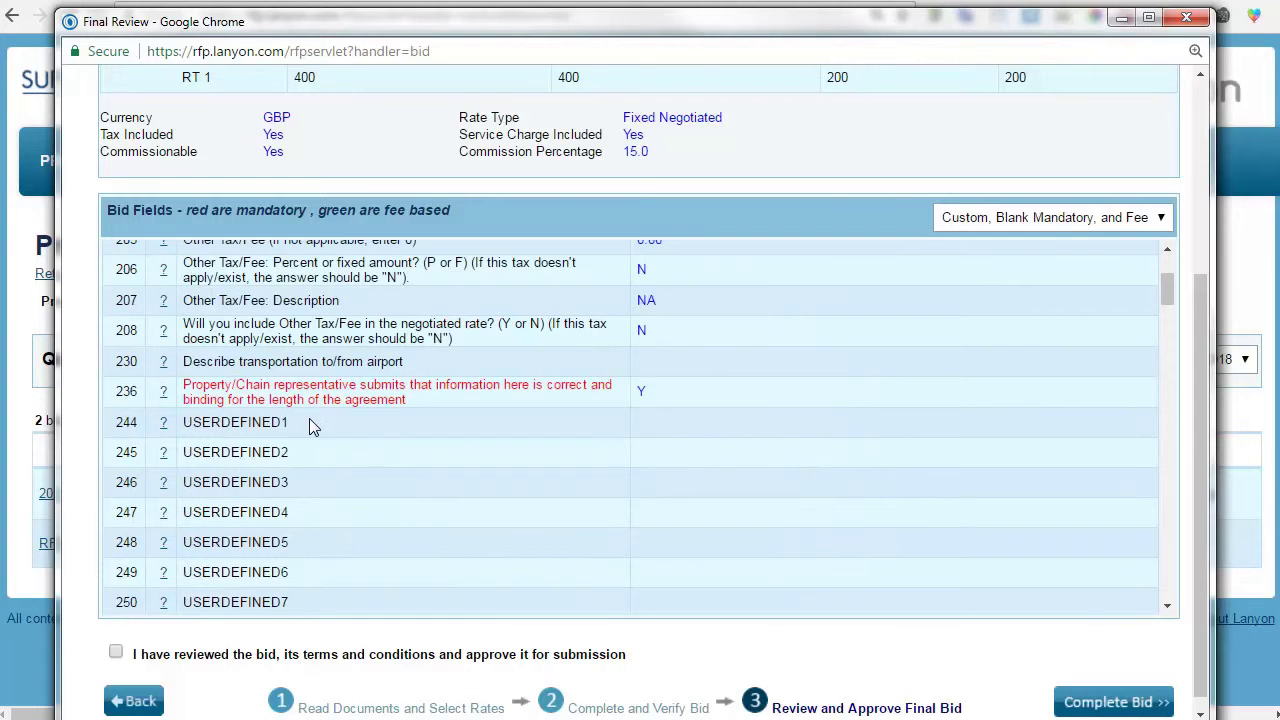
{"action": "scroll", "coordinate": [322, 418], "scroll_direction": "down", "scroll_amount": 20}
{"action": "scroll", "coordinate": [475, 425], "scroll_direction": "down", "scroll_amount": 6}
{"action": "scroll", "coordinate": [457, 380], "scroll_direction": "up", "scroll_amount": 2}
{"action": "scroll", "coordinate": [379, 360], "scroll_direction": "up", "scroll_amount": 1}
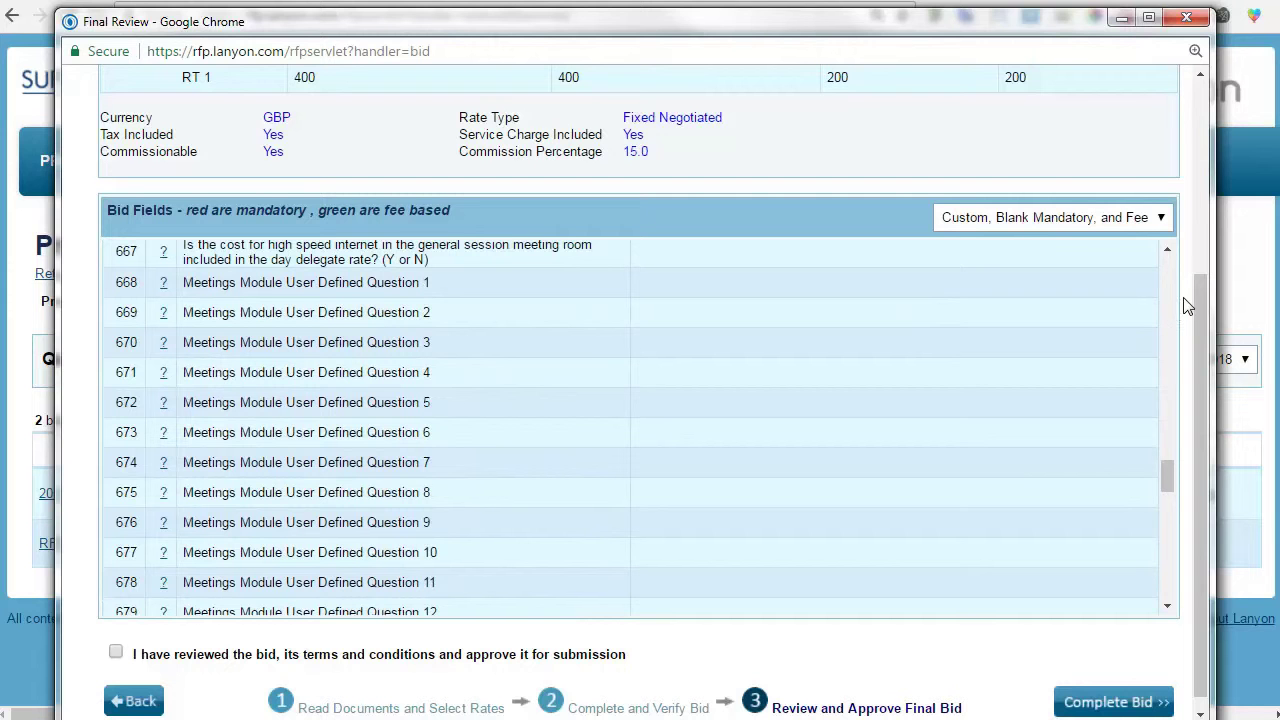
{"action": "scroll", "coordinate": [1185, 308], "scroll_direction": "down", "scroll_amount": 1}
{"action": "scroll", "coordinate": [1120, 305], "scroll_direction": "down", "scroll_amount": 7}
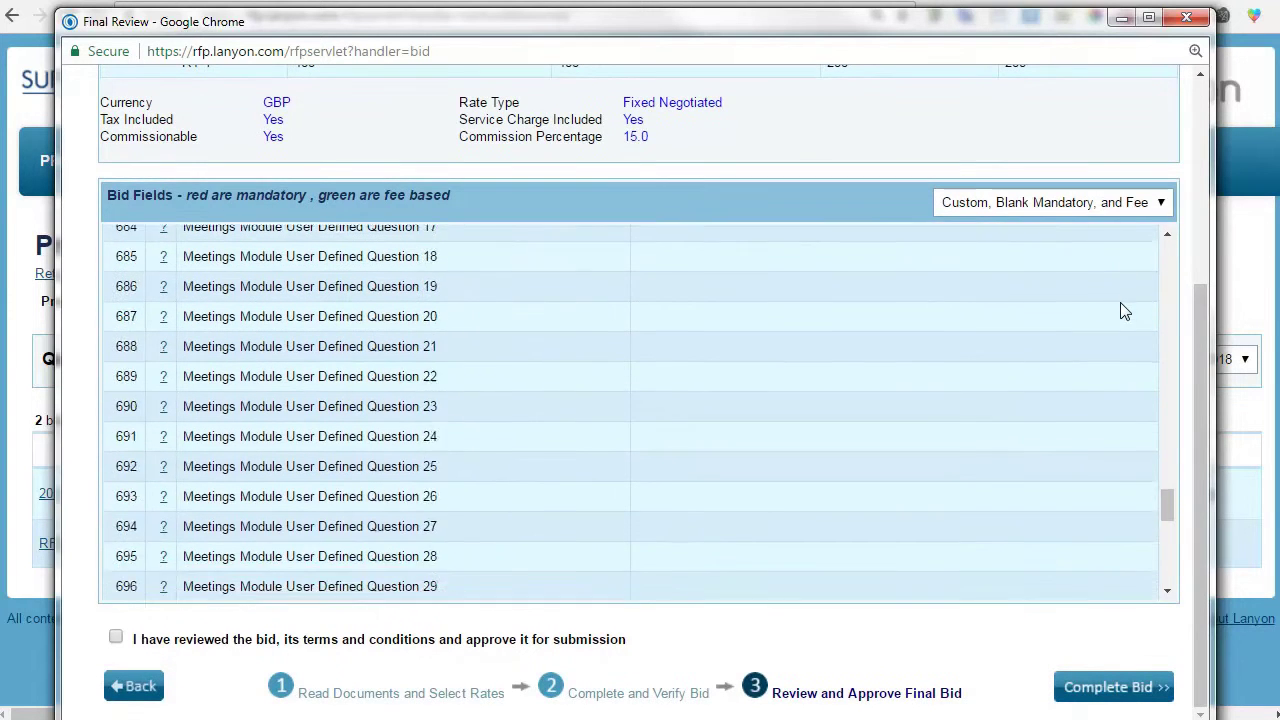
Set Bid Fields to All, scroll down, and tick the approve-for-submission box.
{"action": "left_click", "coordinate": [1120, 203]}
{"action": "left_click", "coordinate": [1025, 243]}
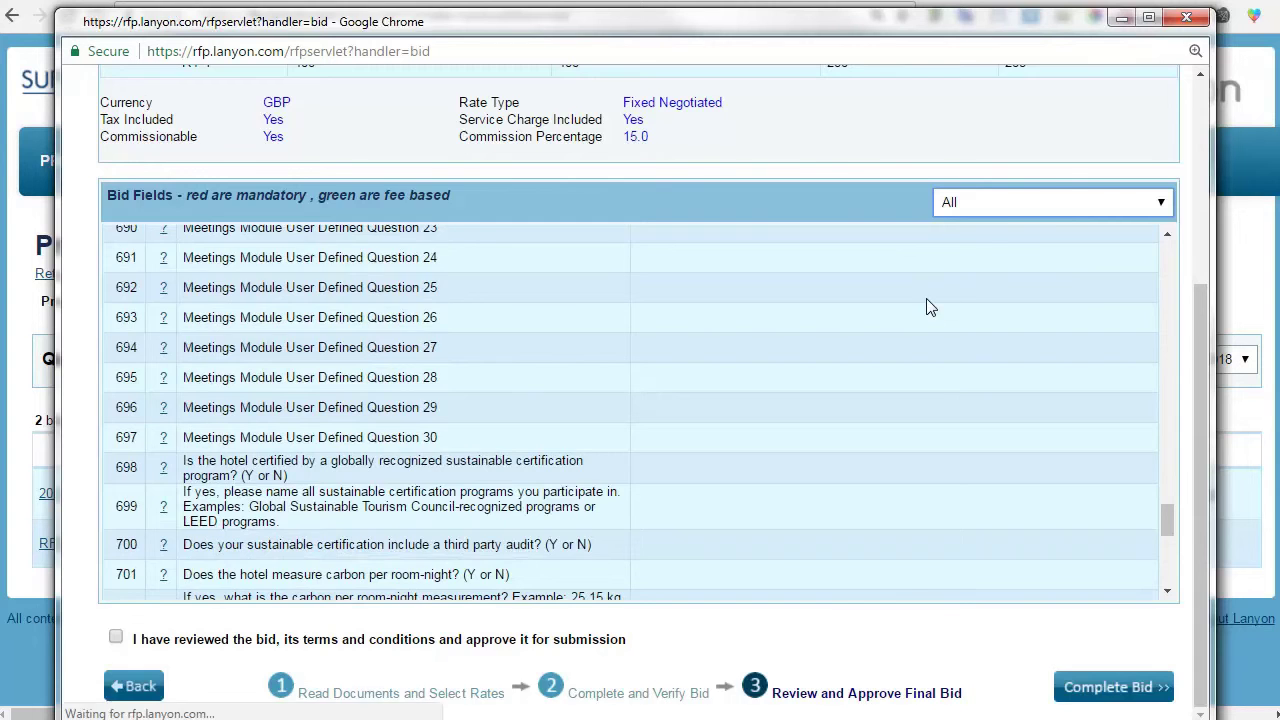
{"action": "scroll", "coordinate": [656, 337], "scroll_direction": "down", "scroll_amount": 3}
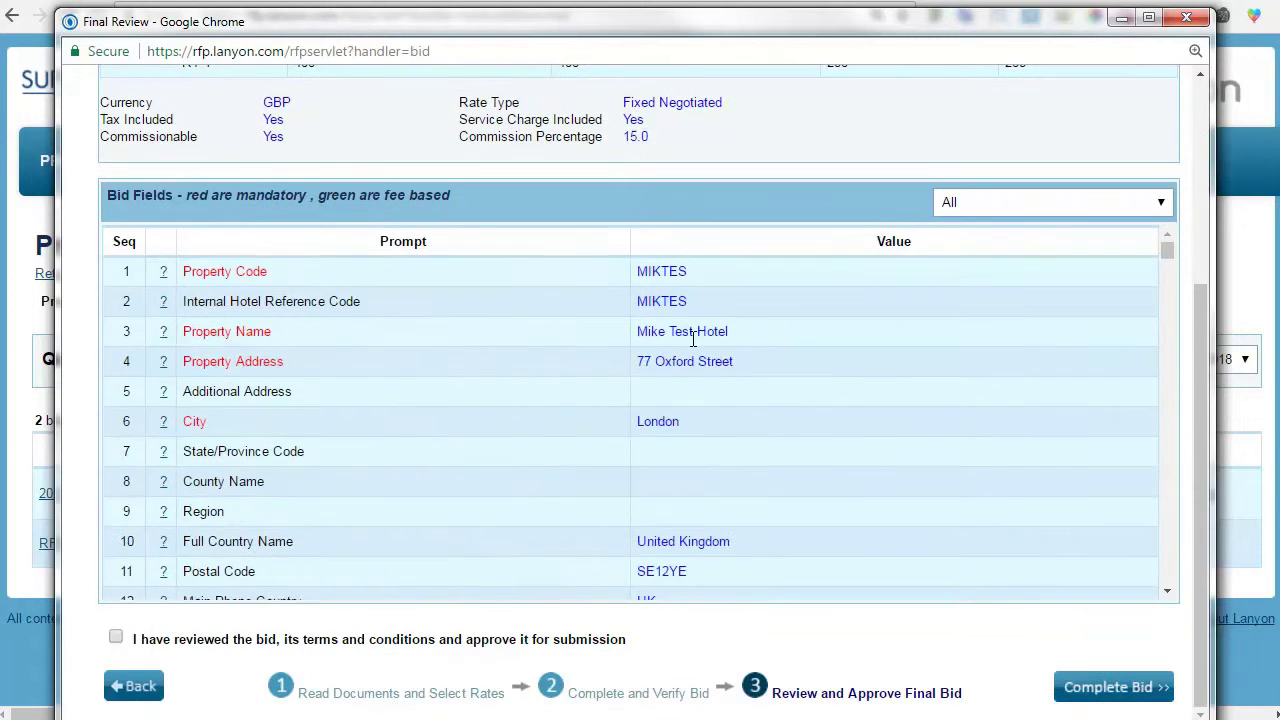
{"action": "scroll", "coordinate": [691, 337], "scroll_direction": "down", "scroll_amount": 4}
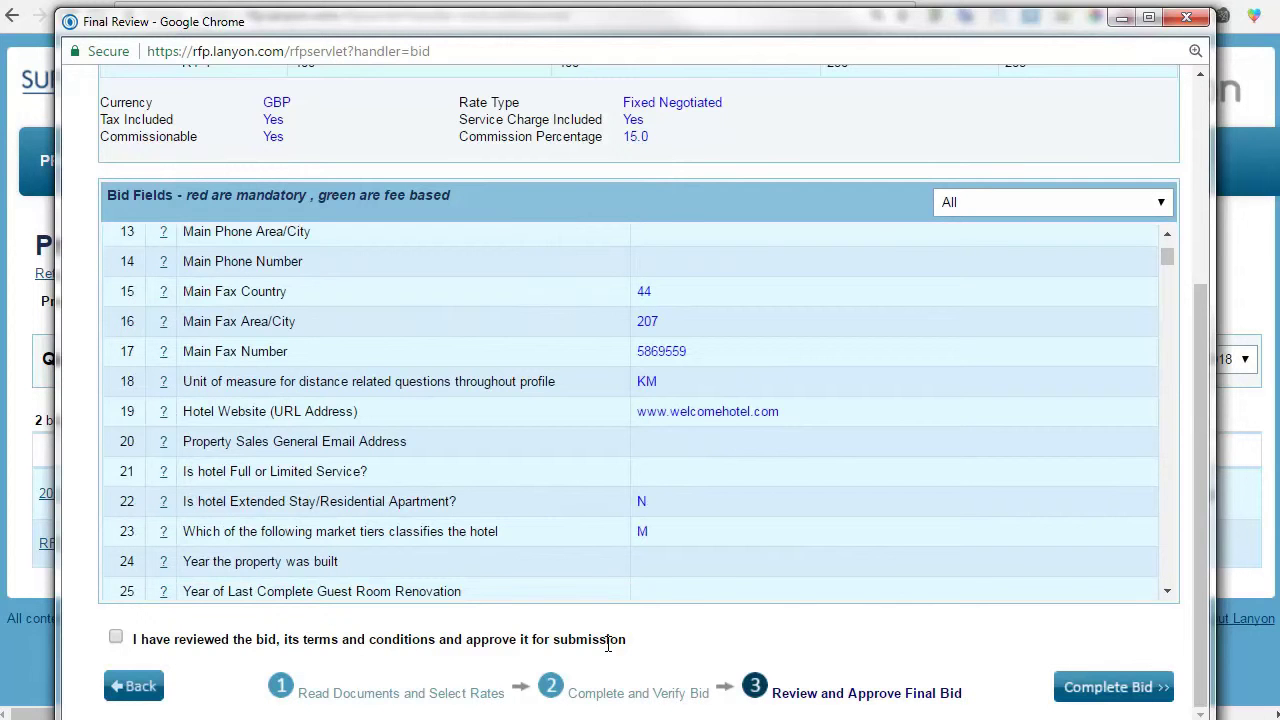
{"action": "left_click", "coordinate": [115, 640]}
Return to Step 2 and show all bid fields on the first page.
{"action": "left_click", "coordinate": [126, 688]}
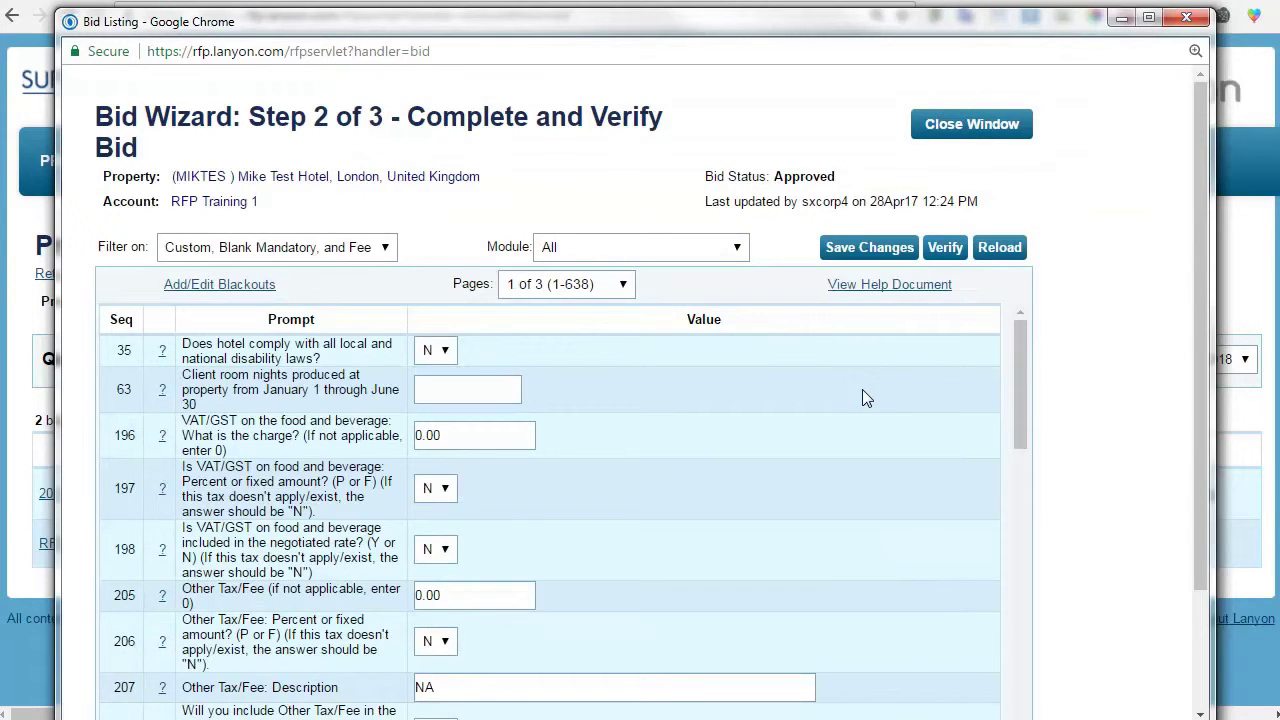
{"action": "left_click", "coordinate": [265, 252]}
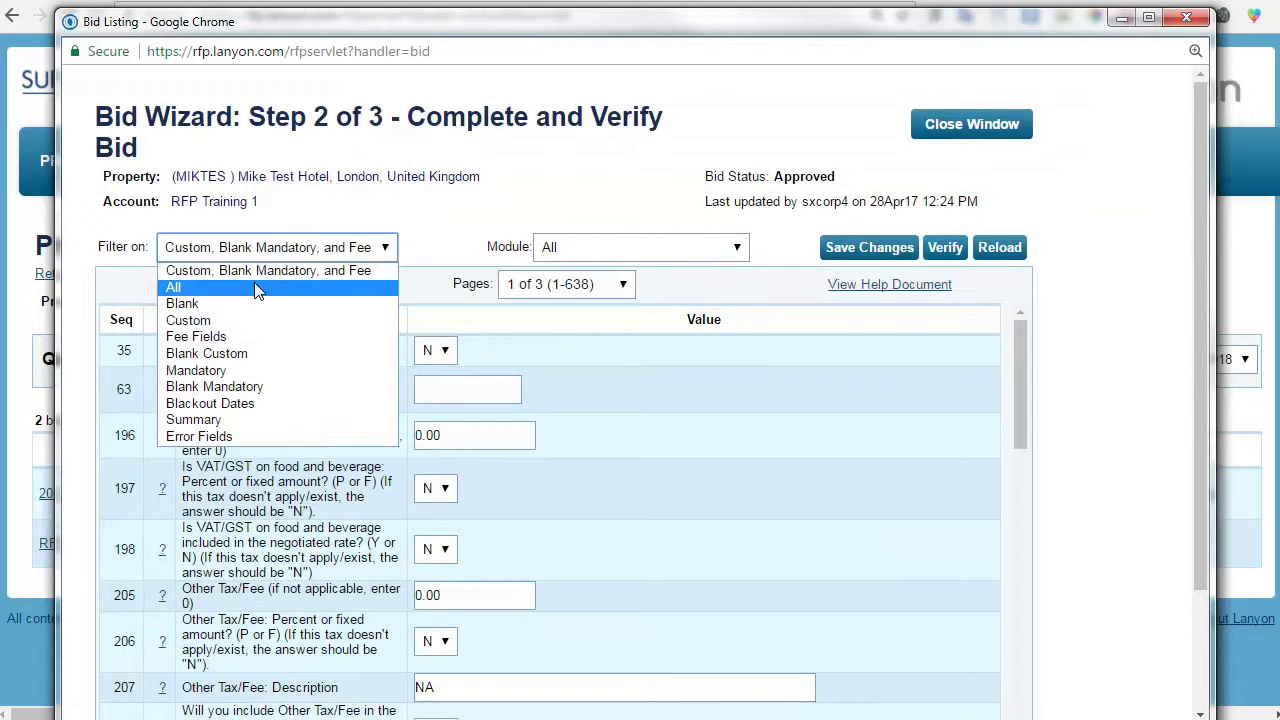
{"action": "left_click", "coordinate": [256, 288]}
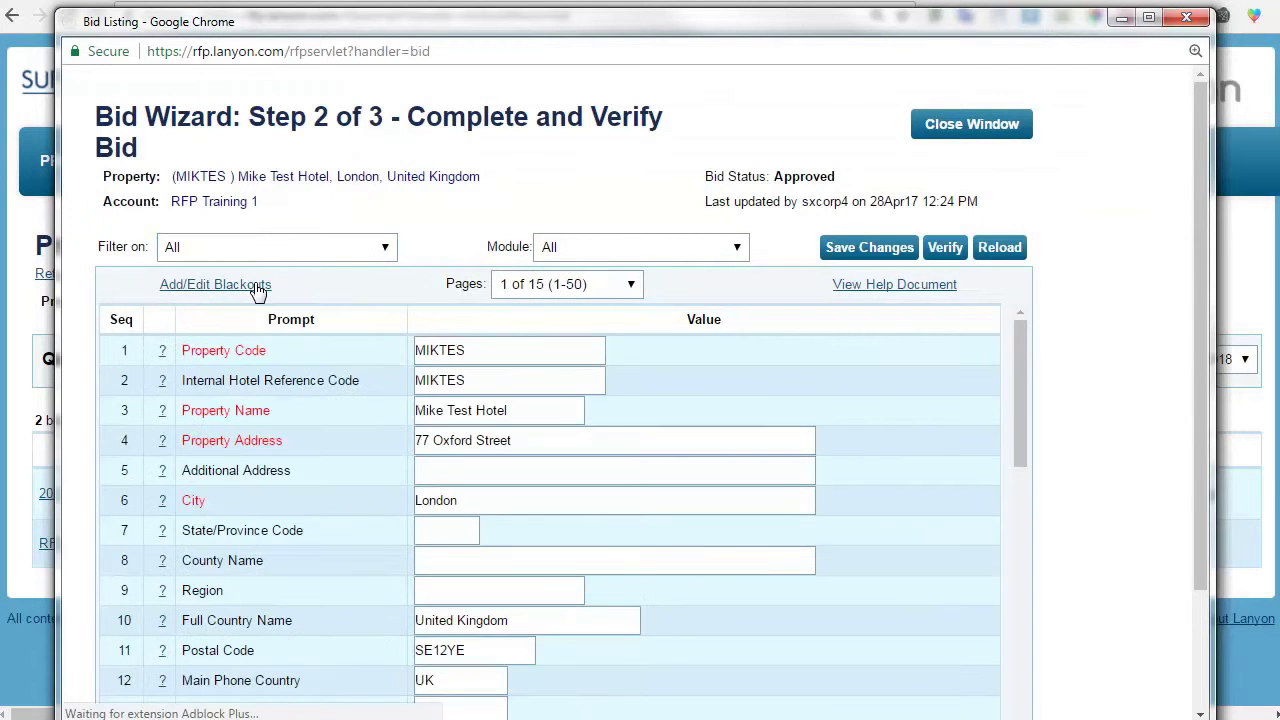
{"action": "left_click", "coordinate": [612, 286]}
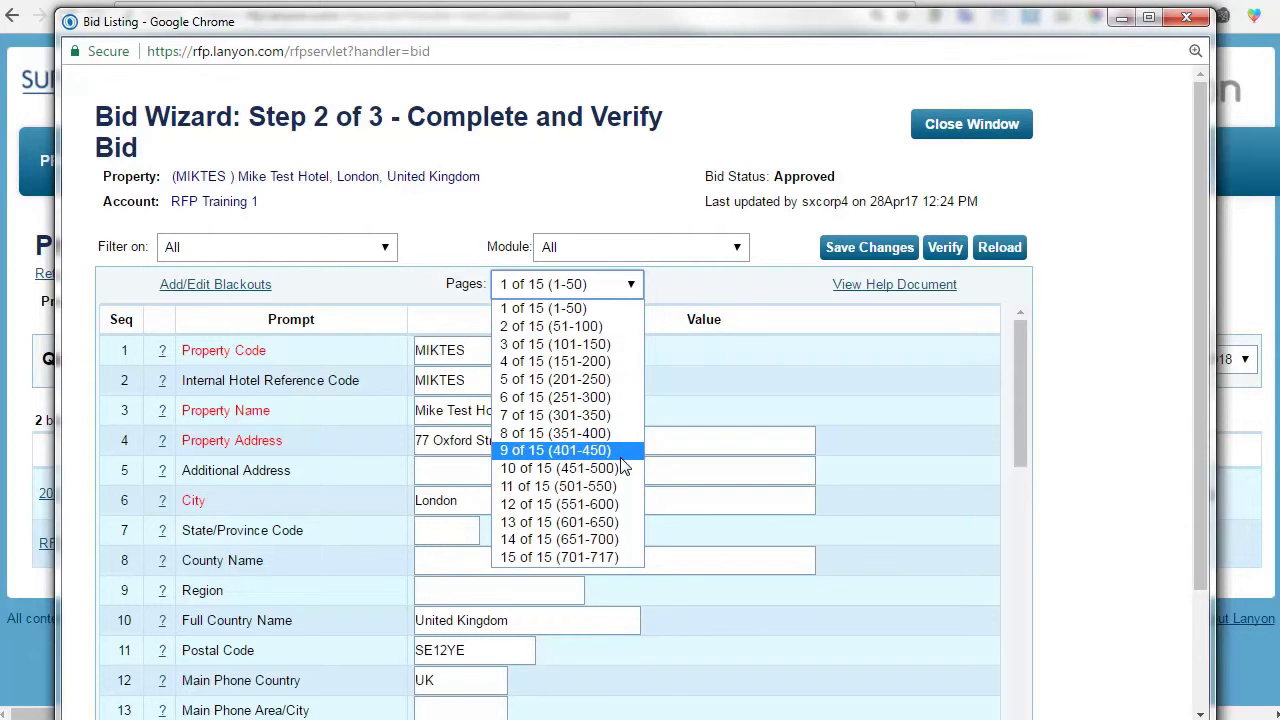
{"action": "left_click", "coordinate": [621, 309]}
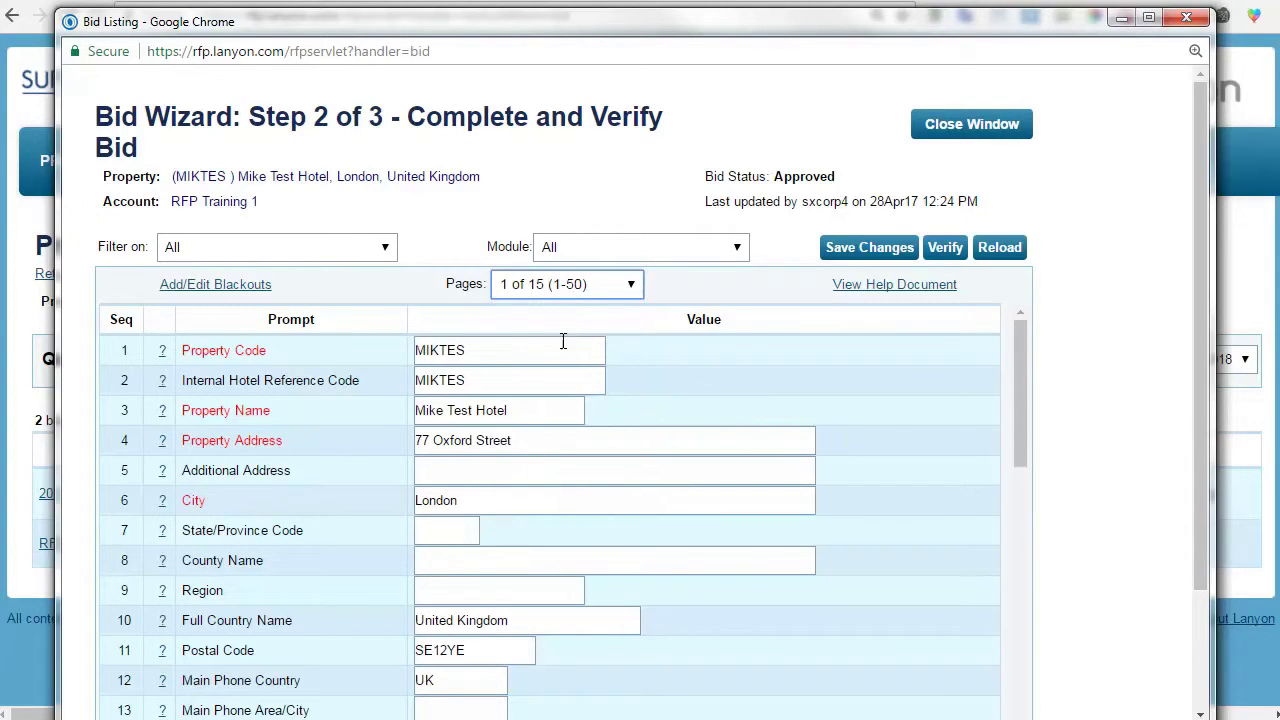
{"action": "scroll", "coordinate": [813, 360], "scroll_direction": "down", "scroll_amount": 3}
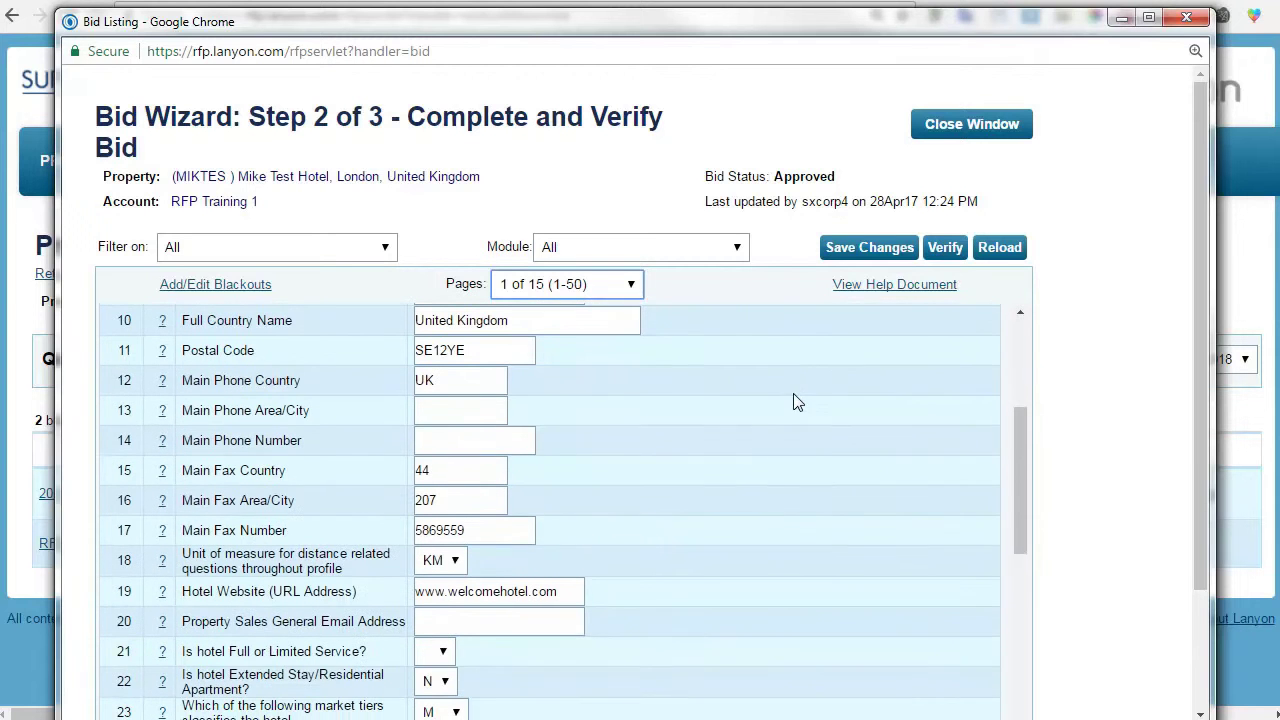
Enter the hotel's sales e-mail address in row 20 and save the changes.
{"action": "left_click", "coordinate": [516, 611]}
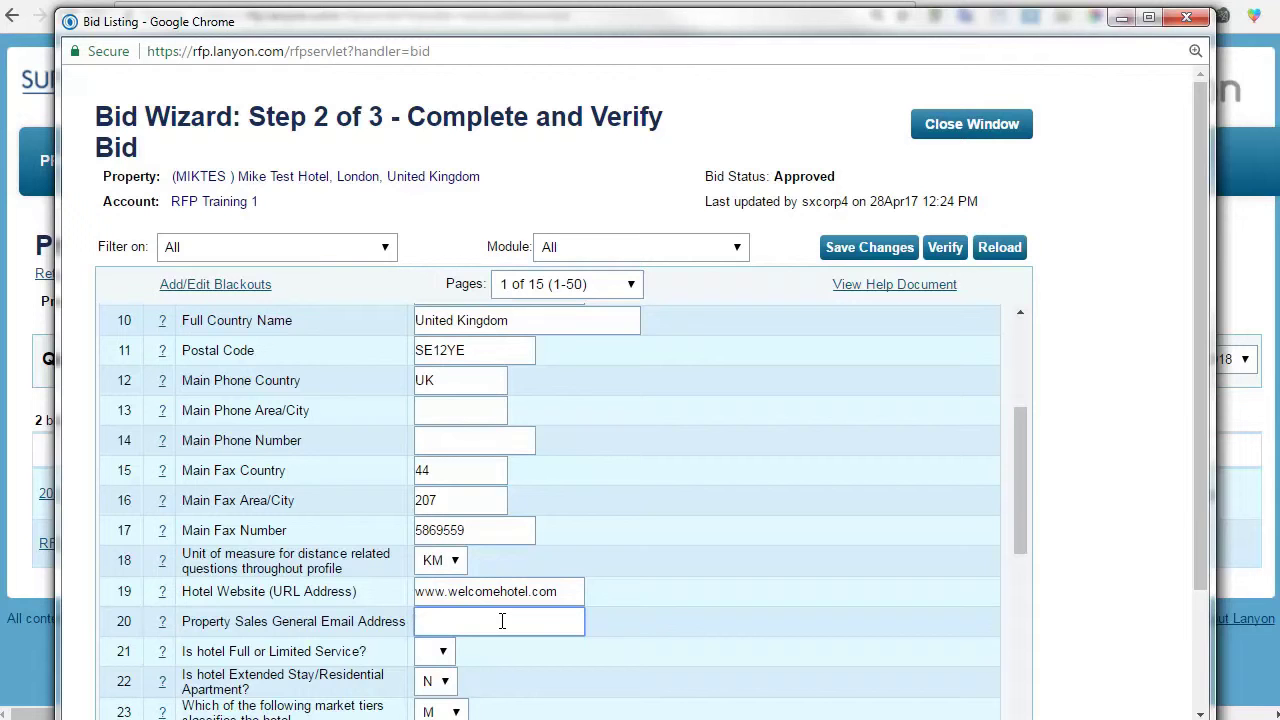
{"action": "left_click", "coordinate": [862, 248]}
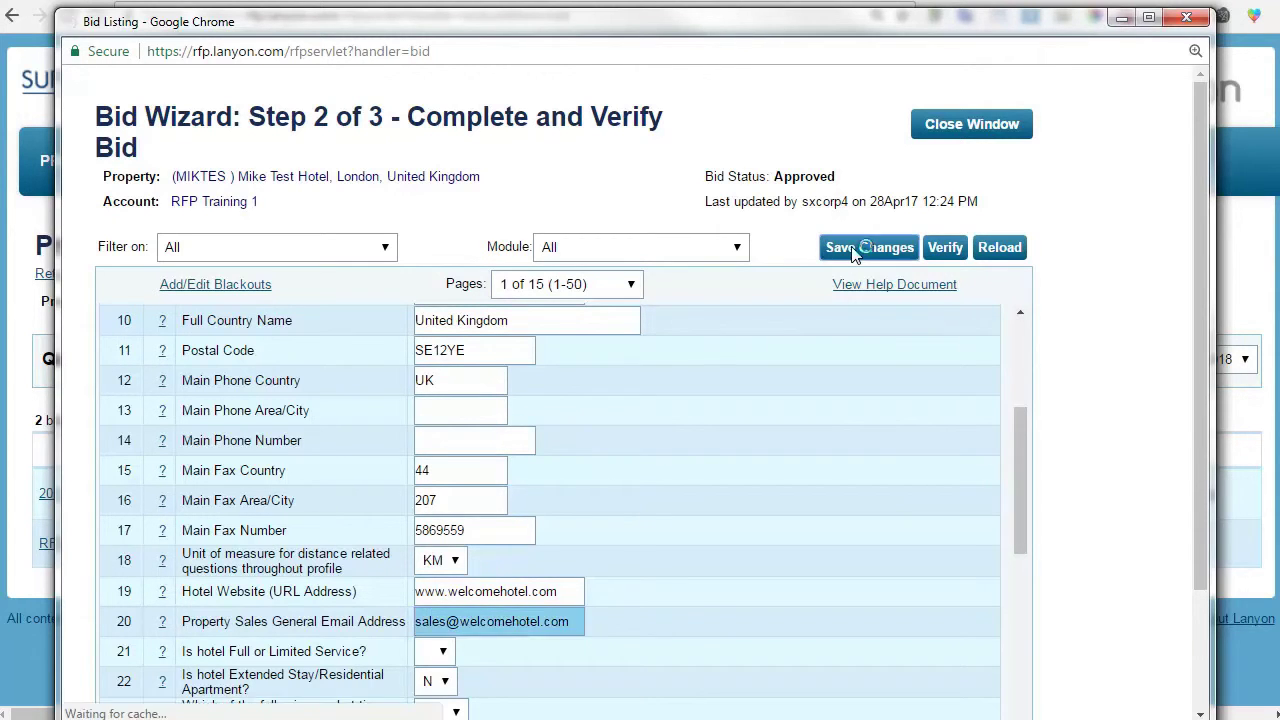
{"action": "scroll", "coordinate": [1086, 298], "scroll_direction": "down", "scroll_amount": 3}
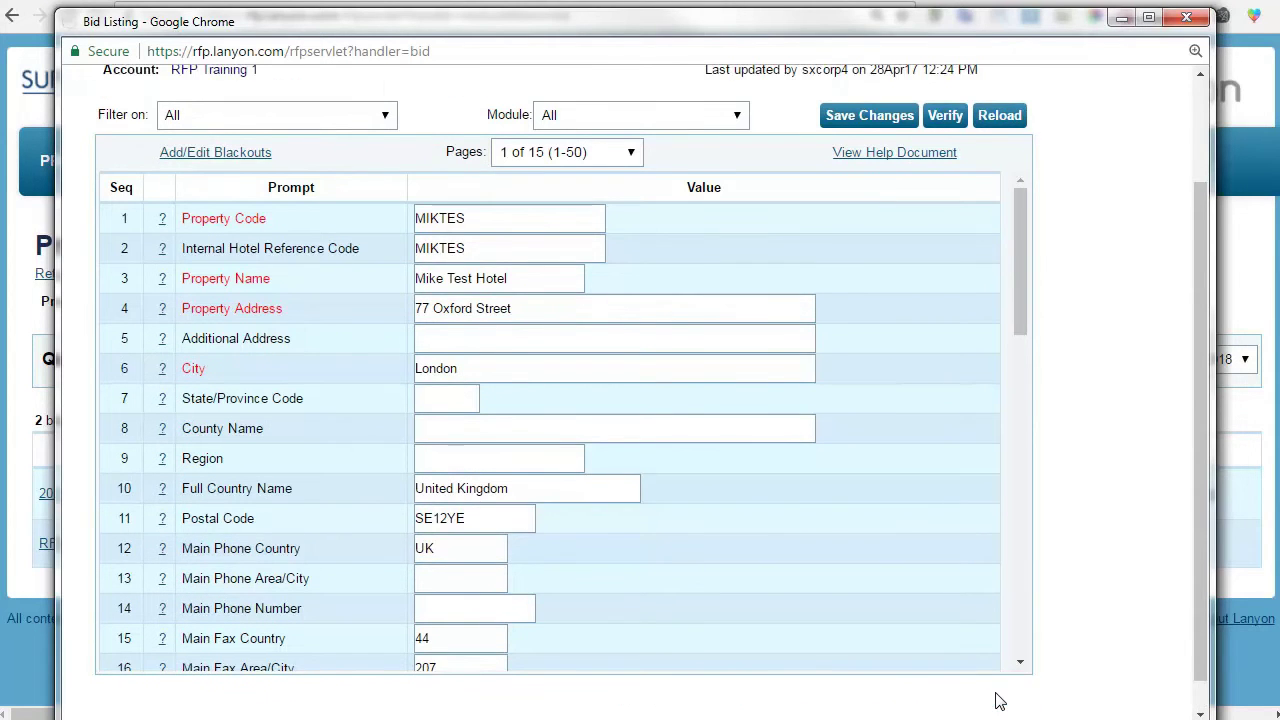
{"action": "left_click", "coordinate": [995, 700]}
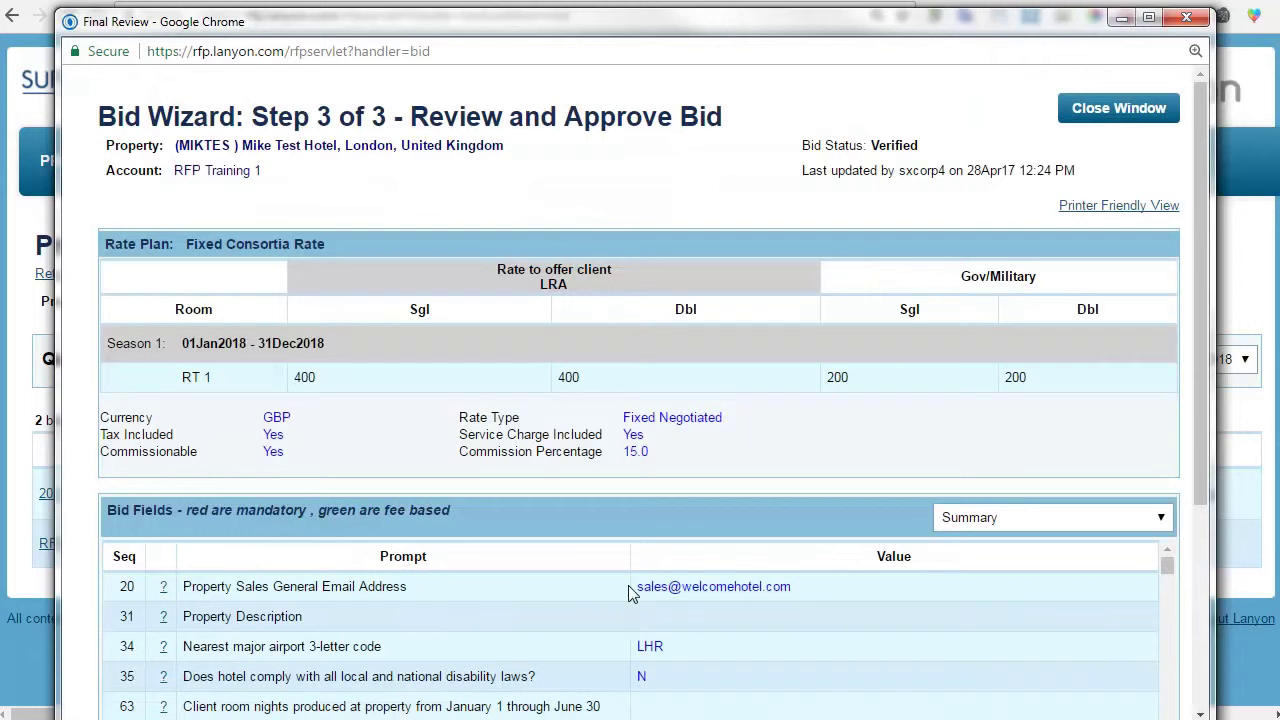
{"action": "scroll", "coordinate": [763, 497], "scroll_direction": "down", "scroll_amount": 5}
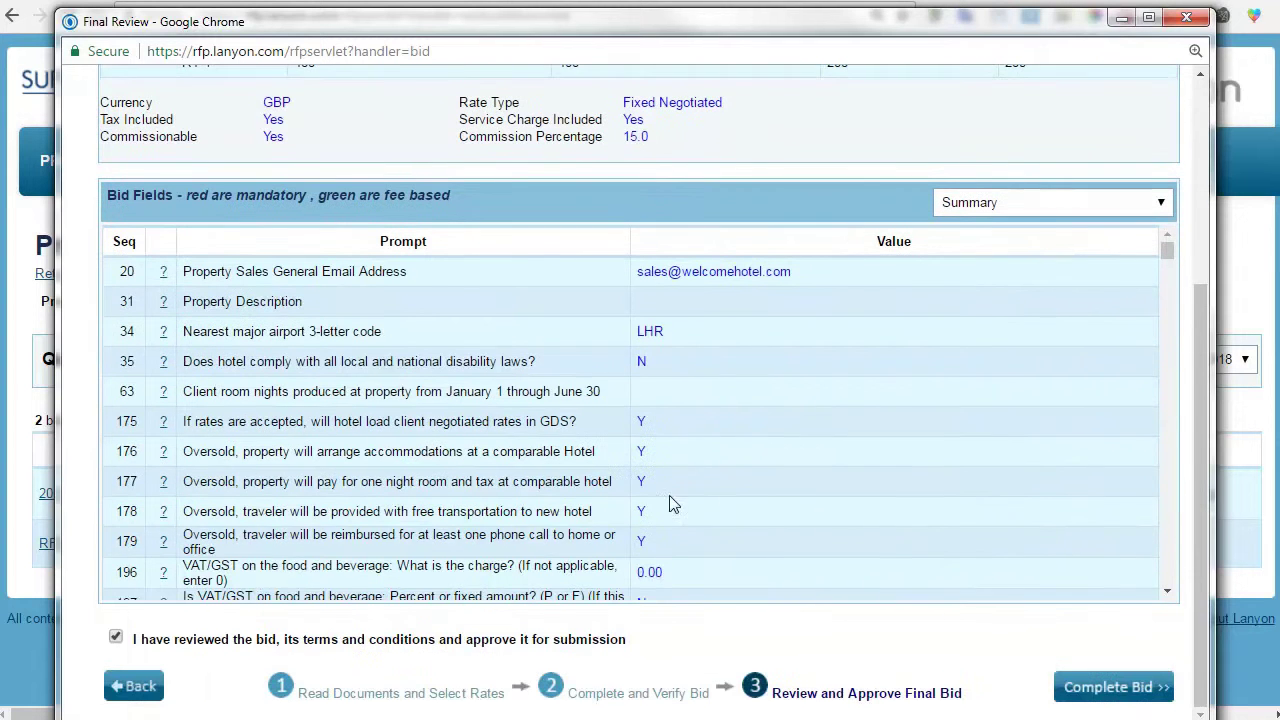
{"action": "left_click", "coordinate": [156, 688]}
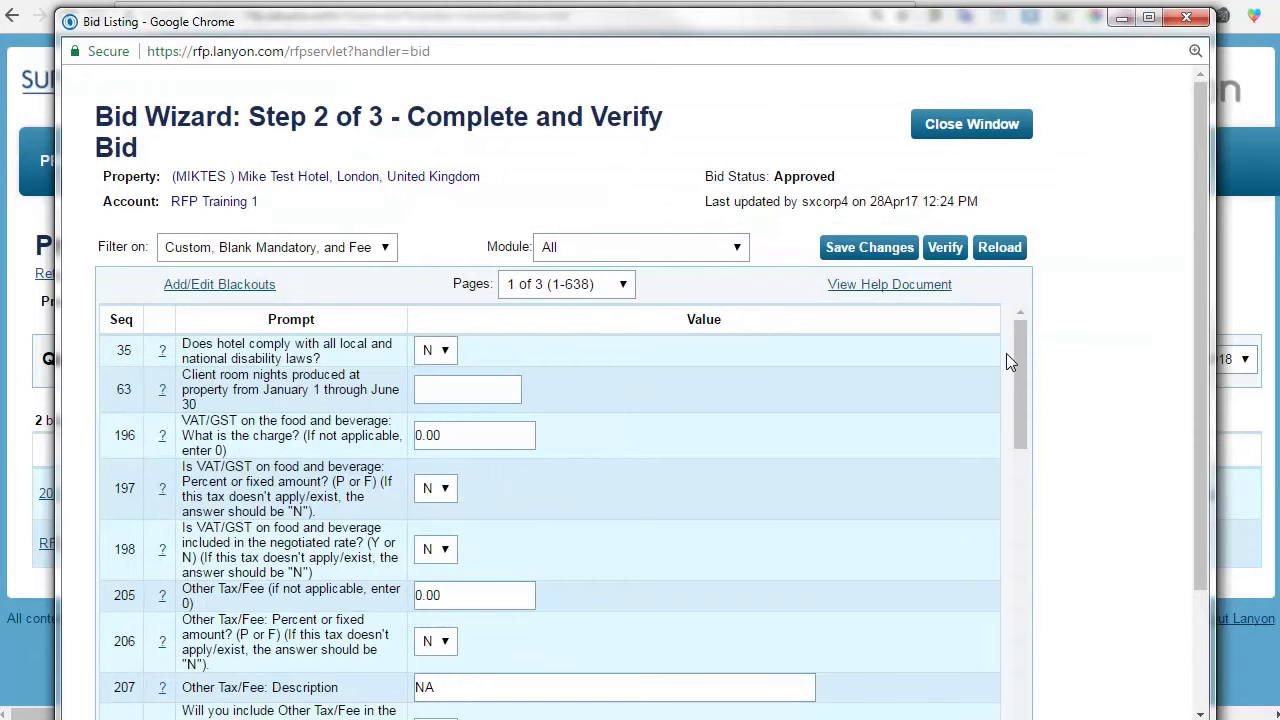
Show all bid fields and inspect the Property Location choices, leaving it at D.
{"action": "left_click_drag", "start_coordinate": [1019, 348], "coordinate": [1013, 345]}
{"action": "left_click", "coordinate": [585, 284]}
{"action": "left_click", "coordinate": [370, 247]}
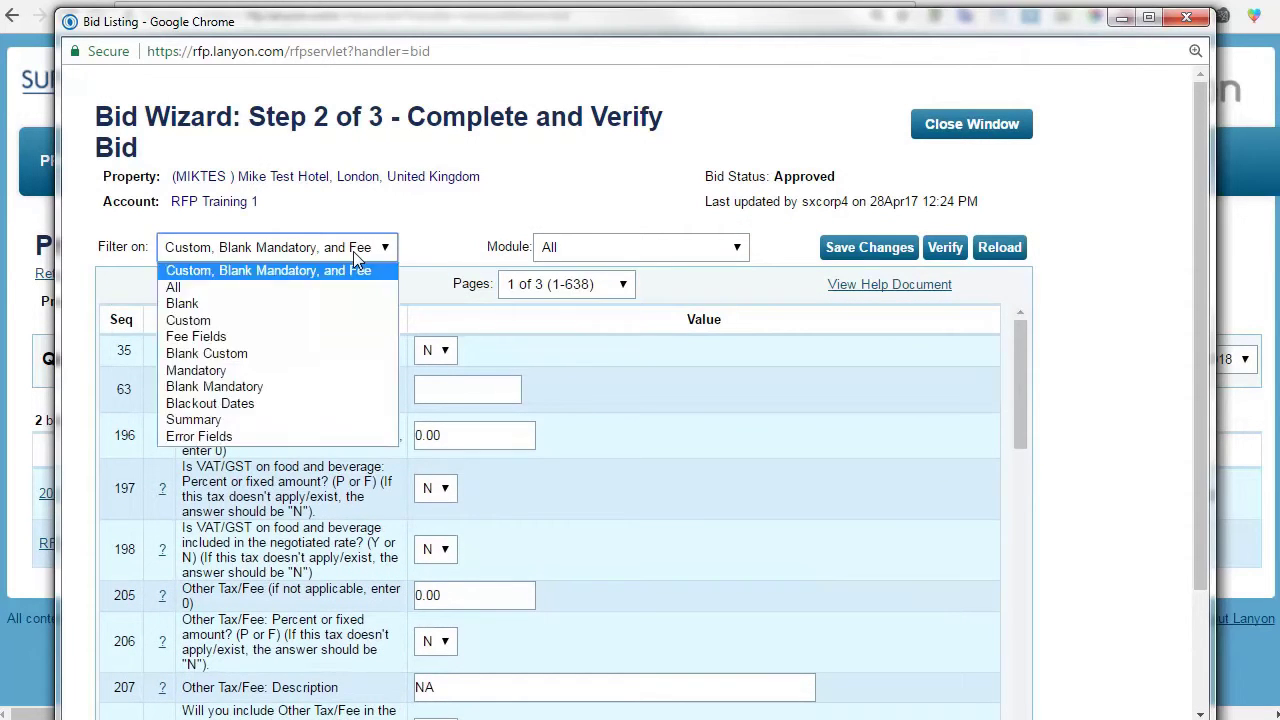
{"action": "left_click", "coordinate": [337, 284]}
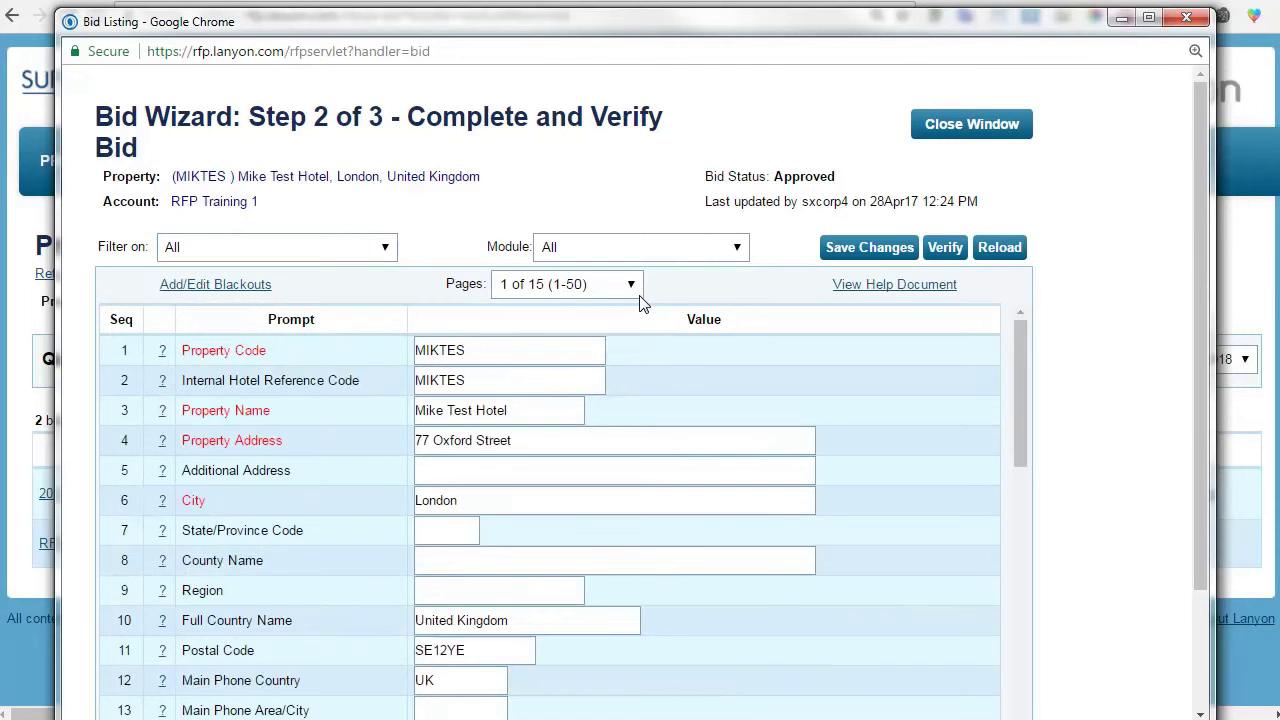
{"action": "scroll", "coordinate": [657, 385], "scroll_direction": "down", "scroll_amount": 4}
{"action": "scroll", "coordinate": [657, 381], "scroll_direction": "down", "scroll_amount": 4}
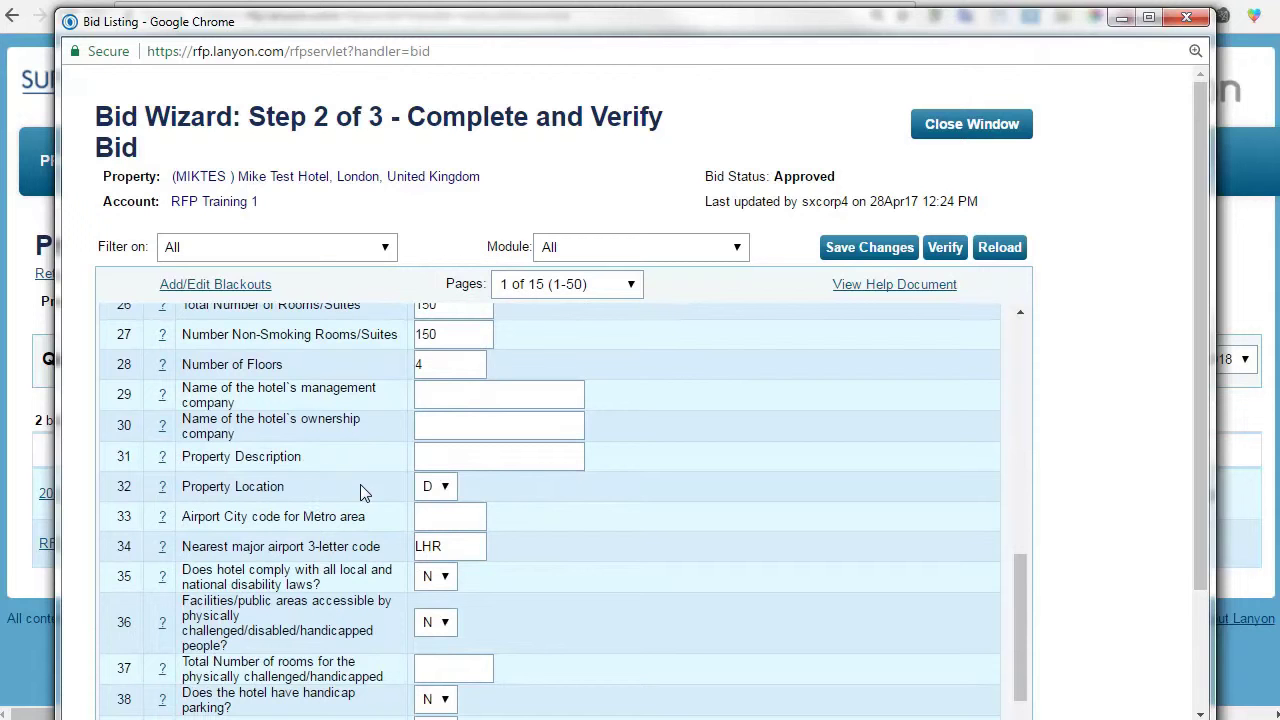
{"action": "left_click", "coordinate": [440, 486]}
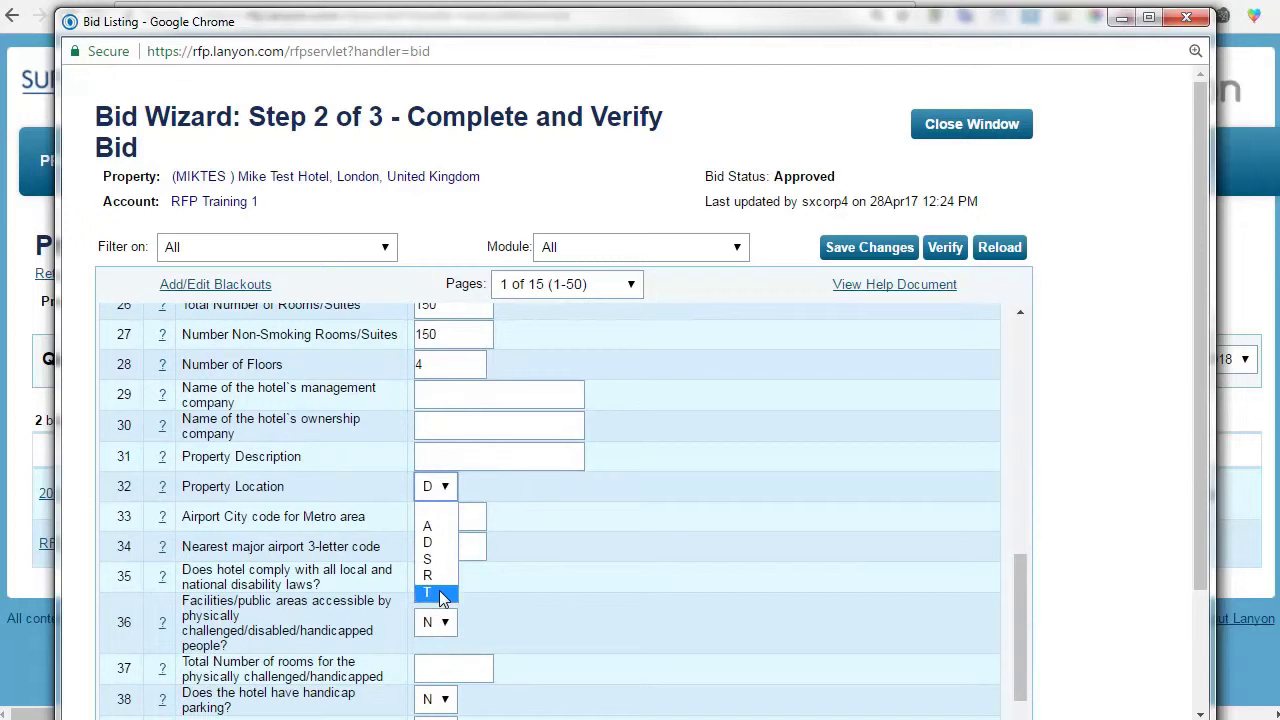
{"action": "left_click", "coordinate": [370, 493]}
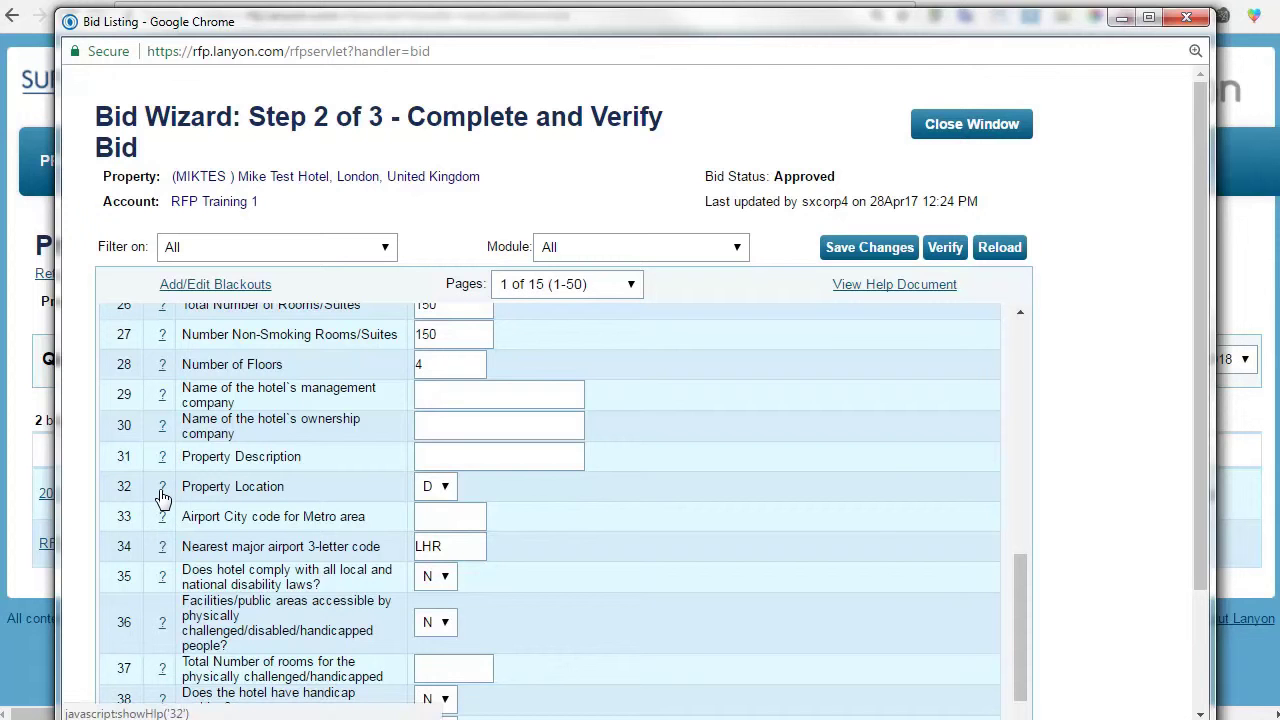
Read the help description for the Property Location field.
{"action": "left_click", "coordinate": [163, 496]}
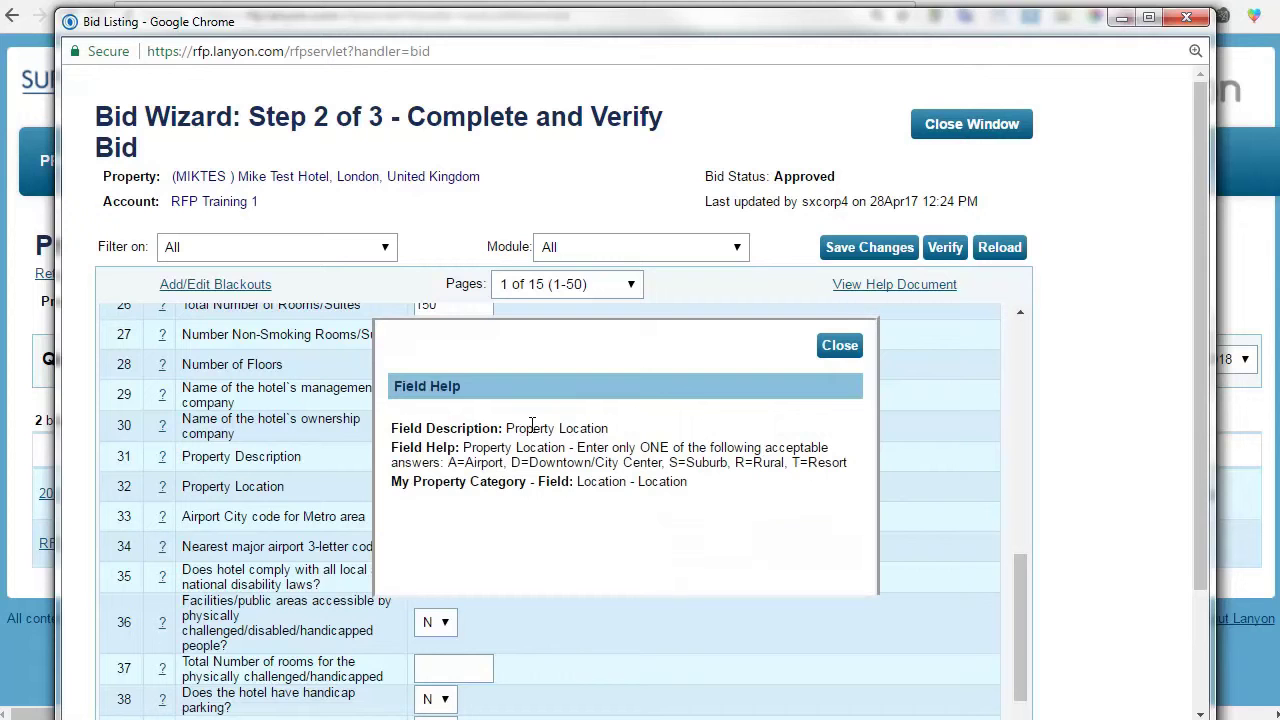
{"action": "left_click_drag", "start_coordinate": [514, 428], "coordinate": [622, 430]}
{"action": "left_click", "coordinate": [573, 445]}
{"action": "left_click", "coordinate": [830, 350]}
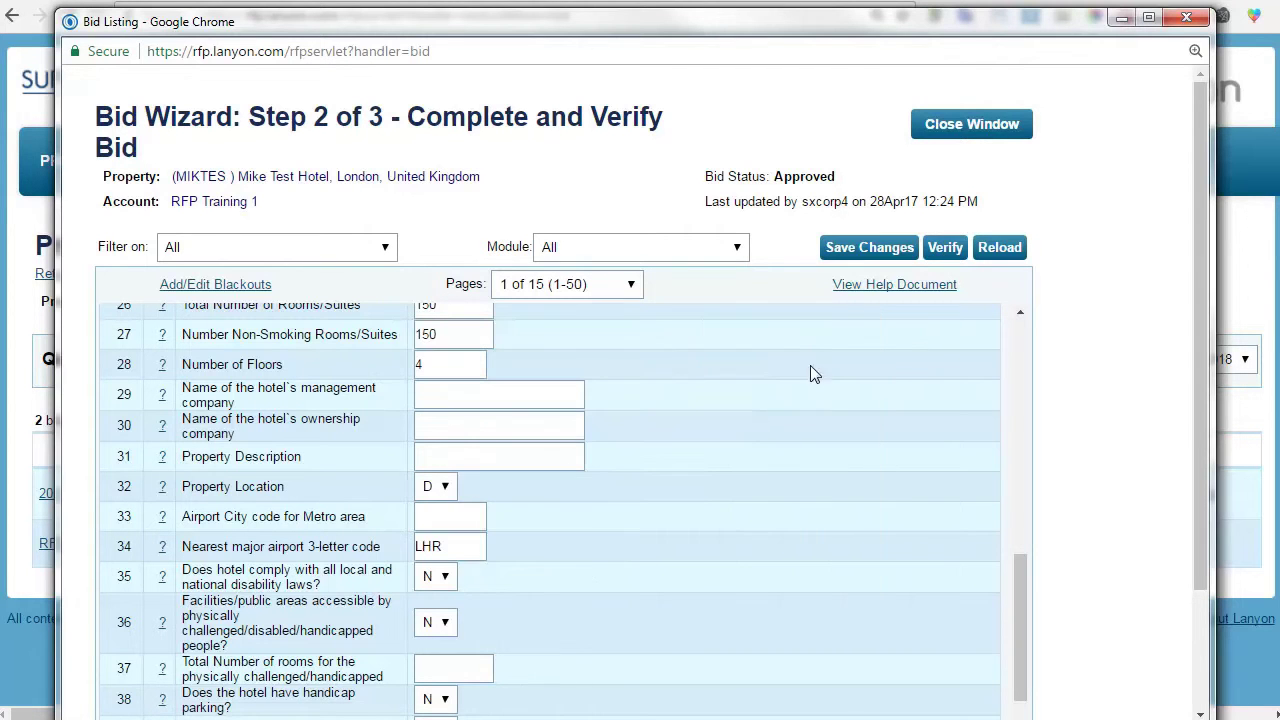
Set Property Location to A (Airport) and save the bid.
{"action": "left_click", "coordinate": [450, 494]}
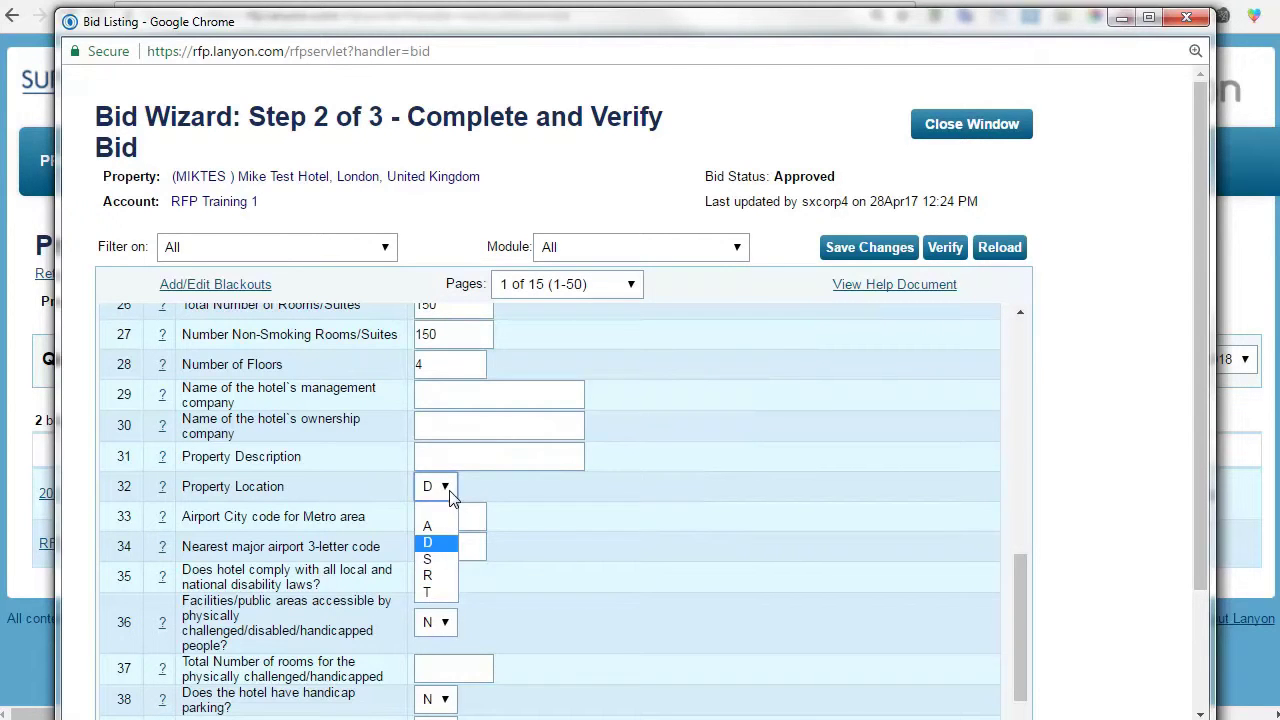
{"action": "left_click", "coordinate": [436, 525]}
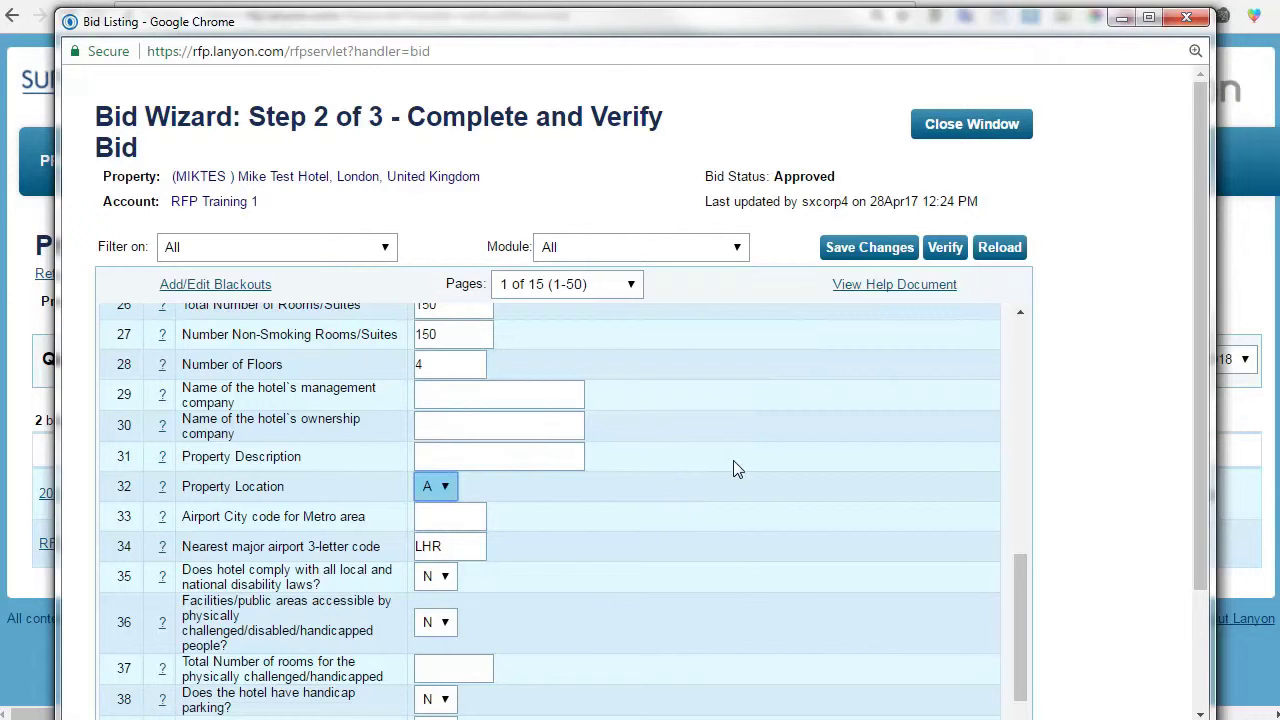
{"action": "left_click", "coordinate": [868, 247]}
{"action": "scroll", "coordinate": [940, 710], "scroll_direction": "down", "scroll_amount": 2}
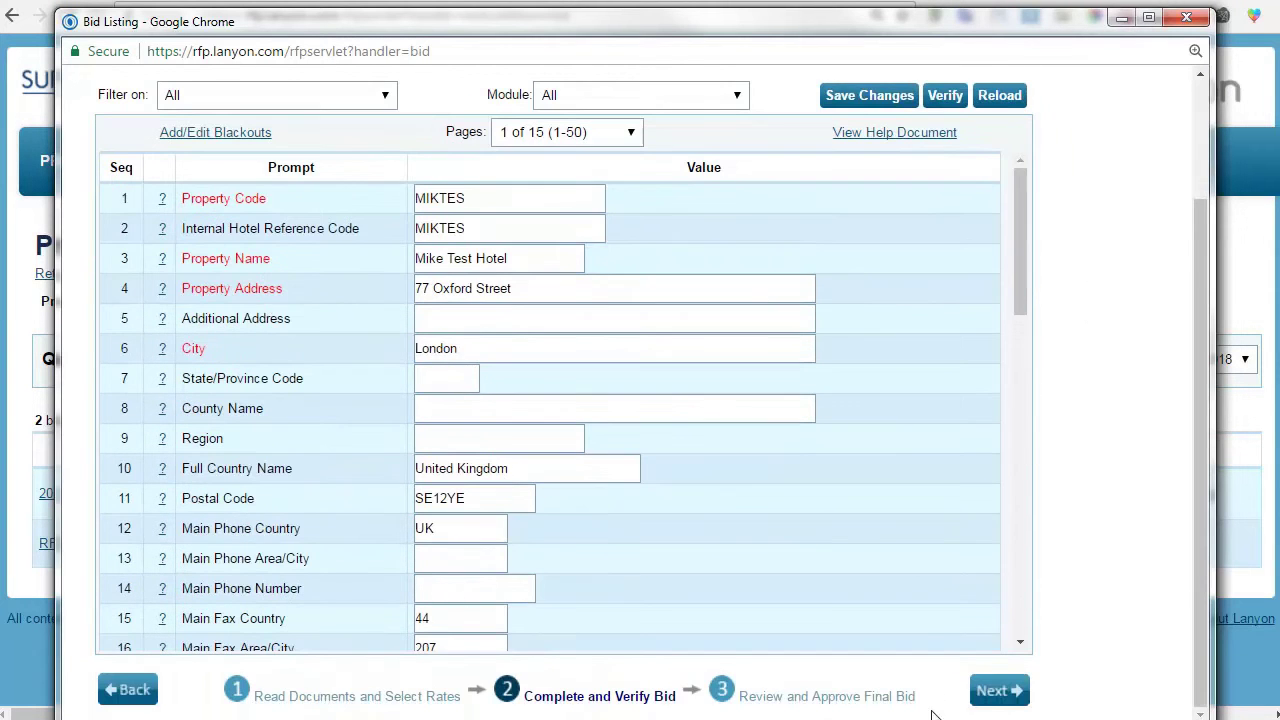
Go to Step 3, list All bid fields, and scroll to row 32 showing Property Location A.
{"action": "left_click", "coordinate": [988, 691]}
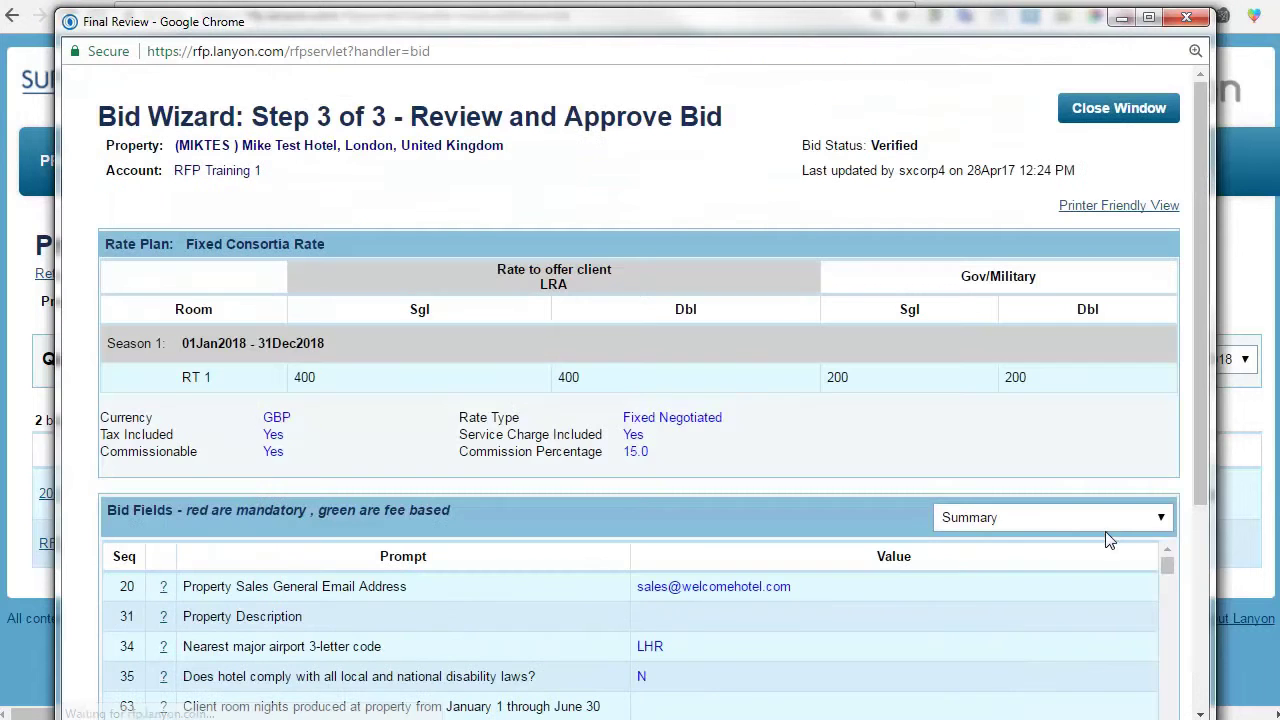
{"action": "left_click", "coordinate": [1110, 517]}
{"action": "left_click", "coordinate": [1061, 553]}
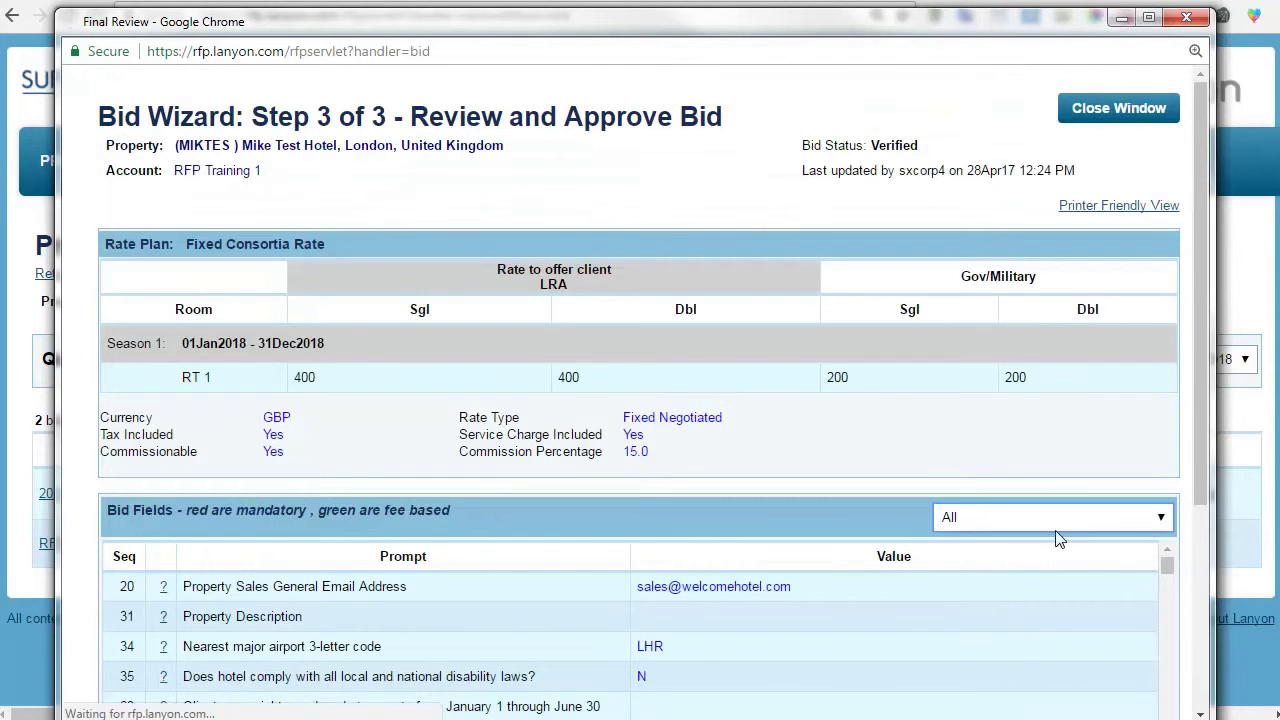
{"action": "scroll", "coordinate": [1034, 443], "scroll_direction": "down", "scroll_amount": 3}
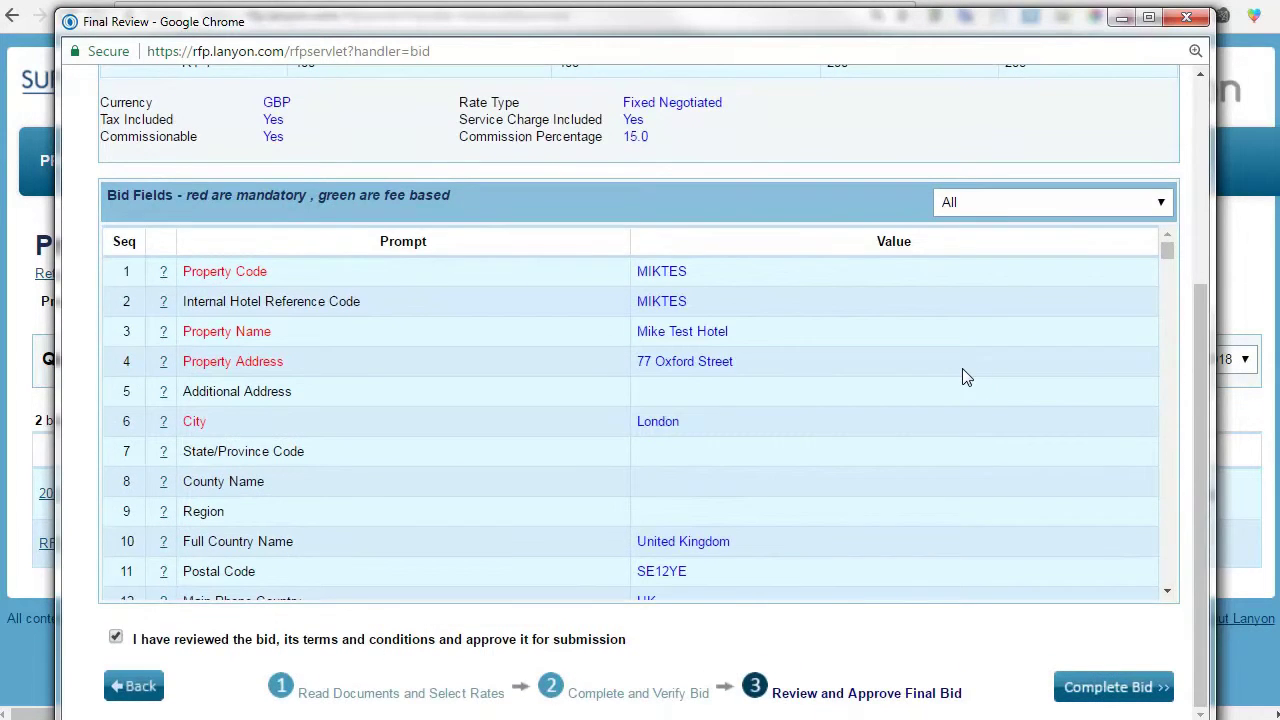
{"action": "scroll", "coordinate": [960, 376], "scroll_direction": "down", "scroll_amount": 6}
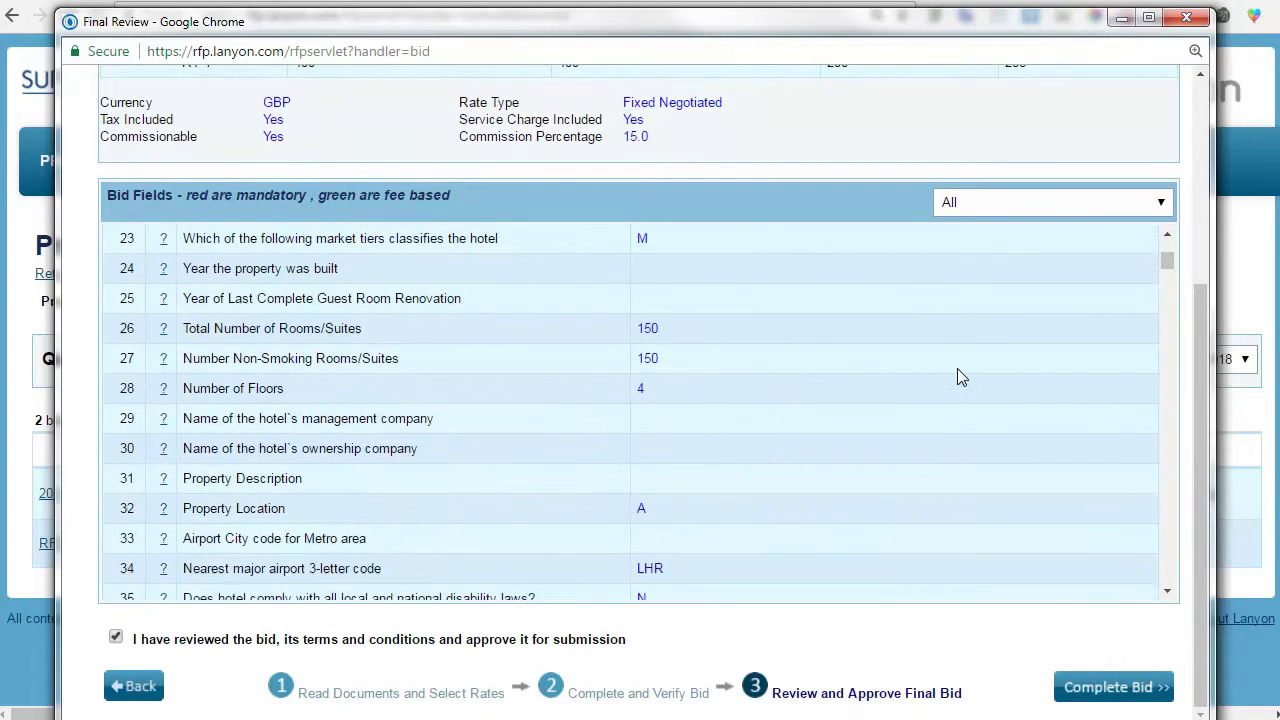
{"action": "scroll", "coordinate": [957, 377], "scroll_direction": "down", "scroll_amount": 1}
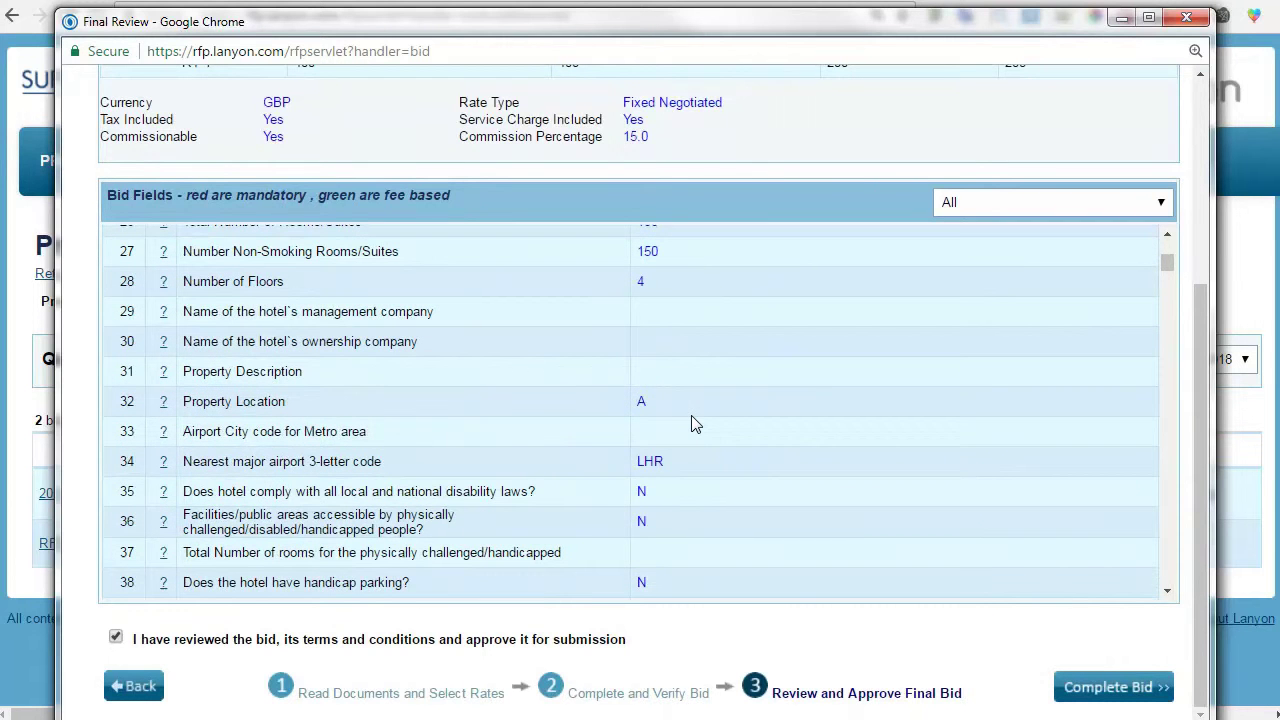
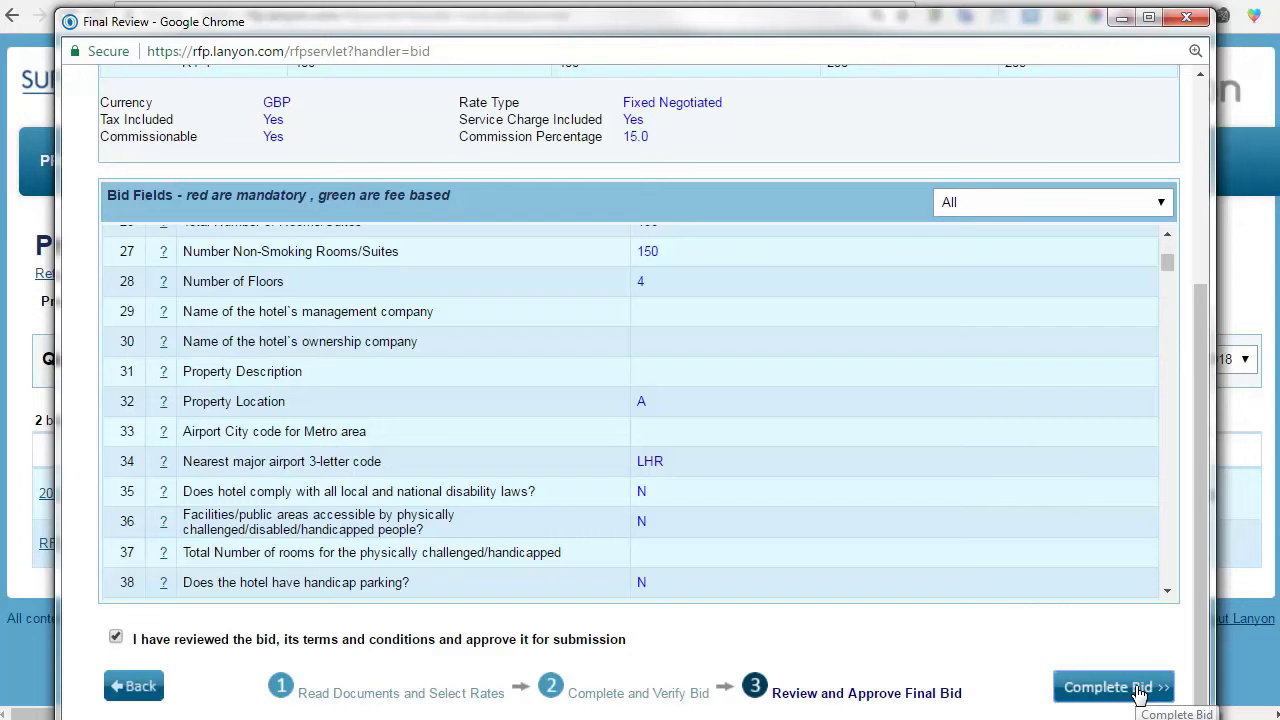
Complete the RFP Training 1 bid and choose Set Status to Approved in the Bid Wizard.
{"action": "left_click", "coordinate": [1110, 687]}
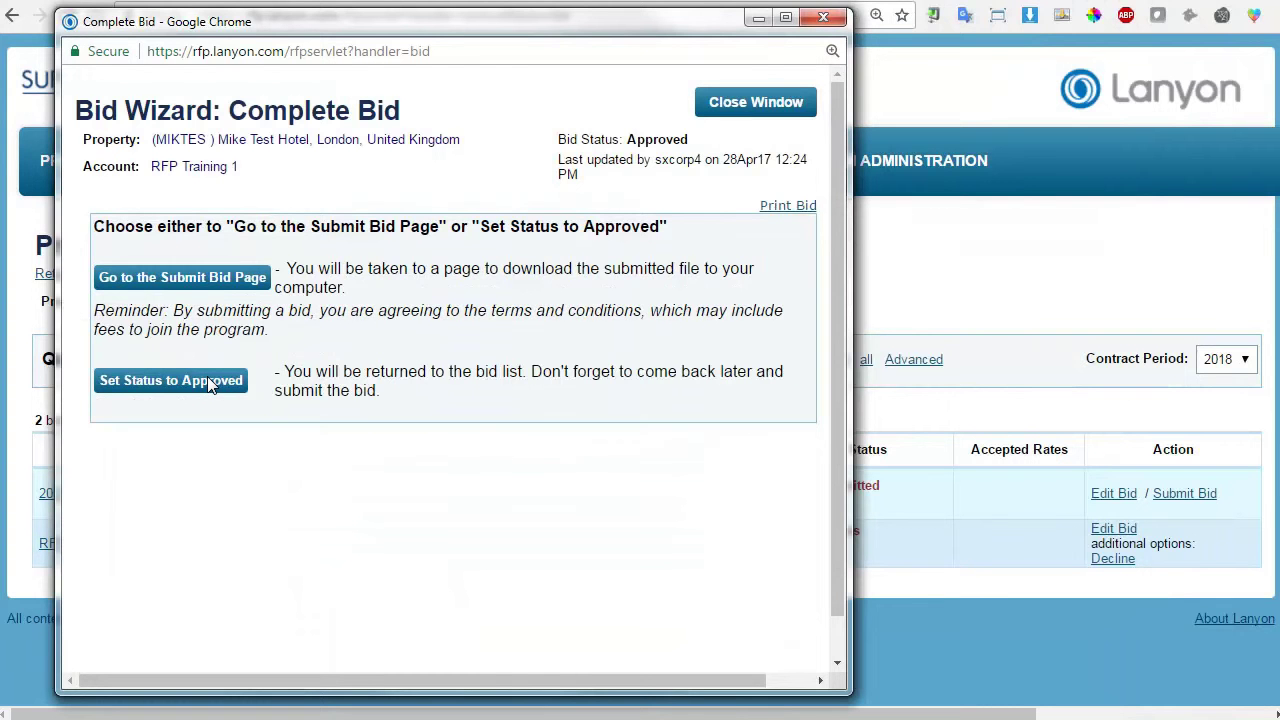
{"action": "left_click", "coordinate": [218, 284]}
{"action": "left_click", "coordinate": [204, 379]}
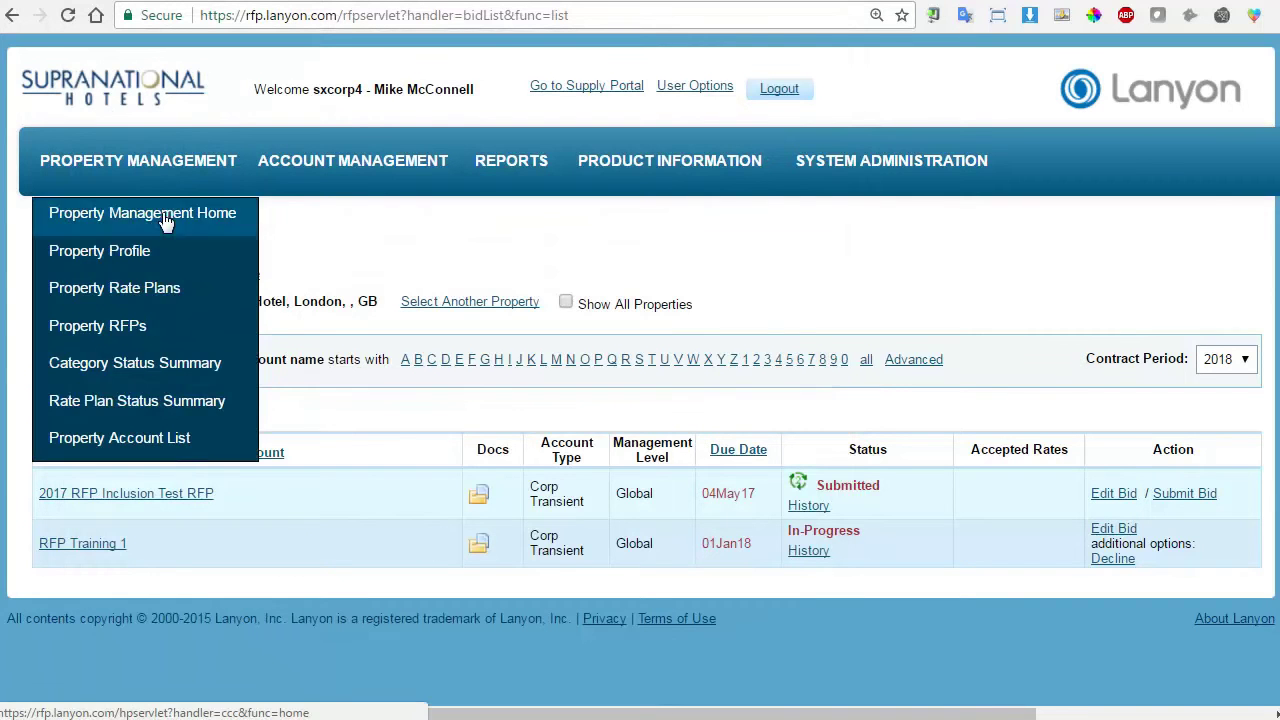
Reload the Property Bid List and check RFP Training 1 now reads Approved/Pending Submit.
{"action": "right_click", "coordinate": [310, 245]}
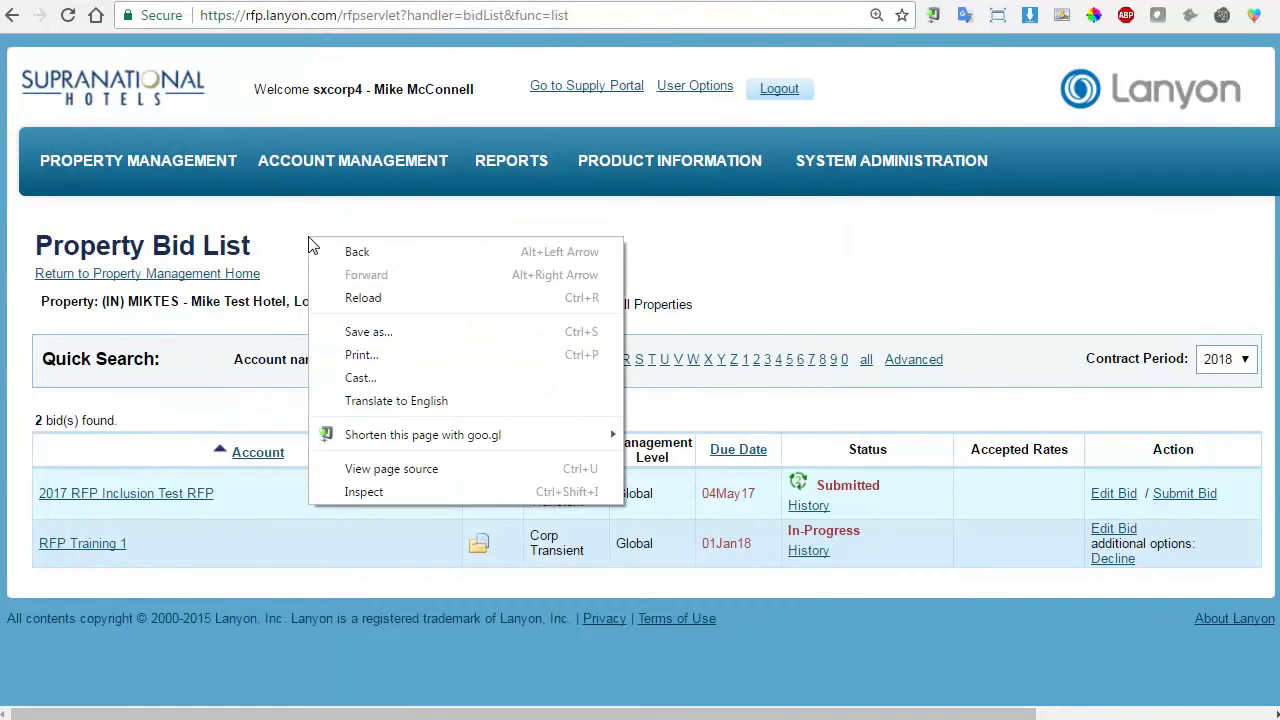
{"action": "left_click", "coordinate": [352, 295]}
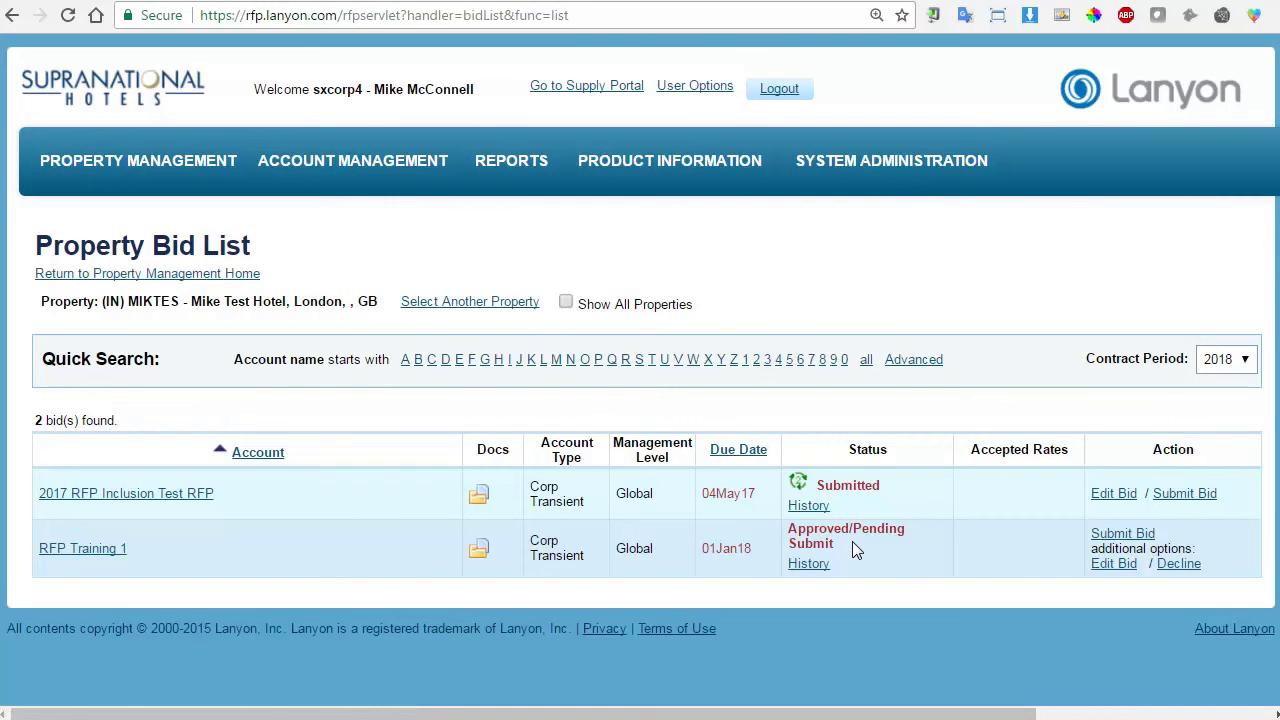
{"action": "triple_click", "coordinate": [848, 545]}
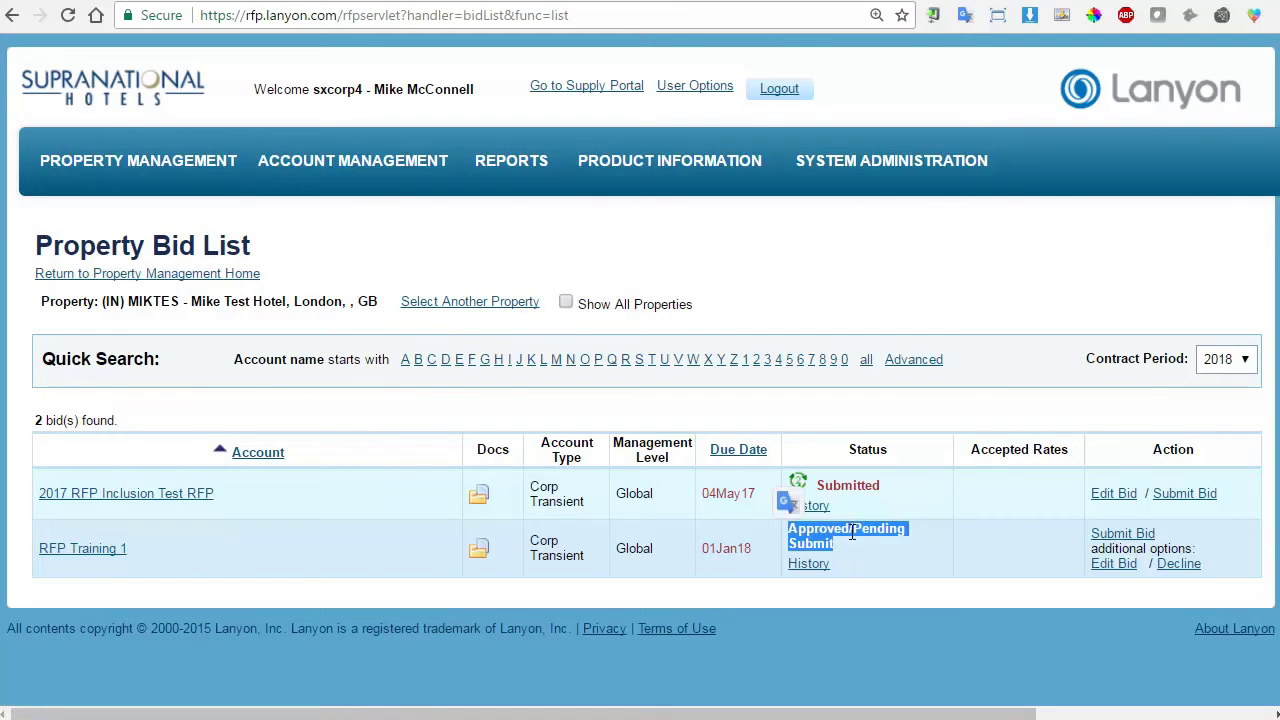
{"action": "left_click", "coordinate": [887, 545]}
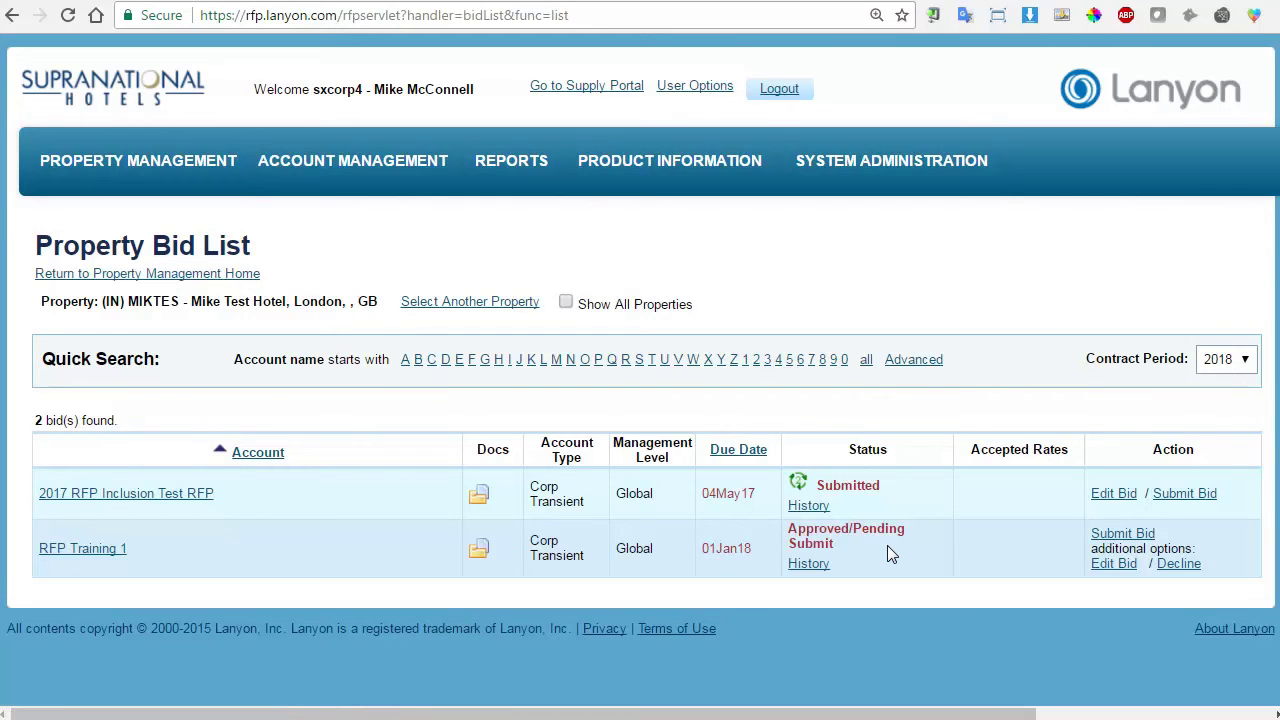
{"action": "mouse_move", "coordinate": [214, 160]}
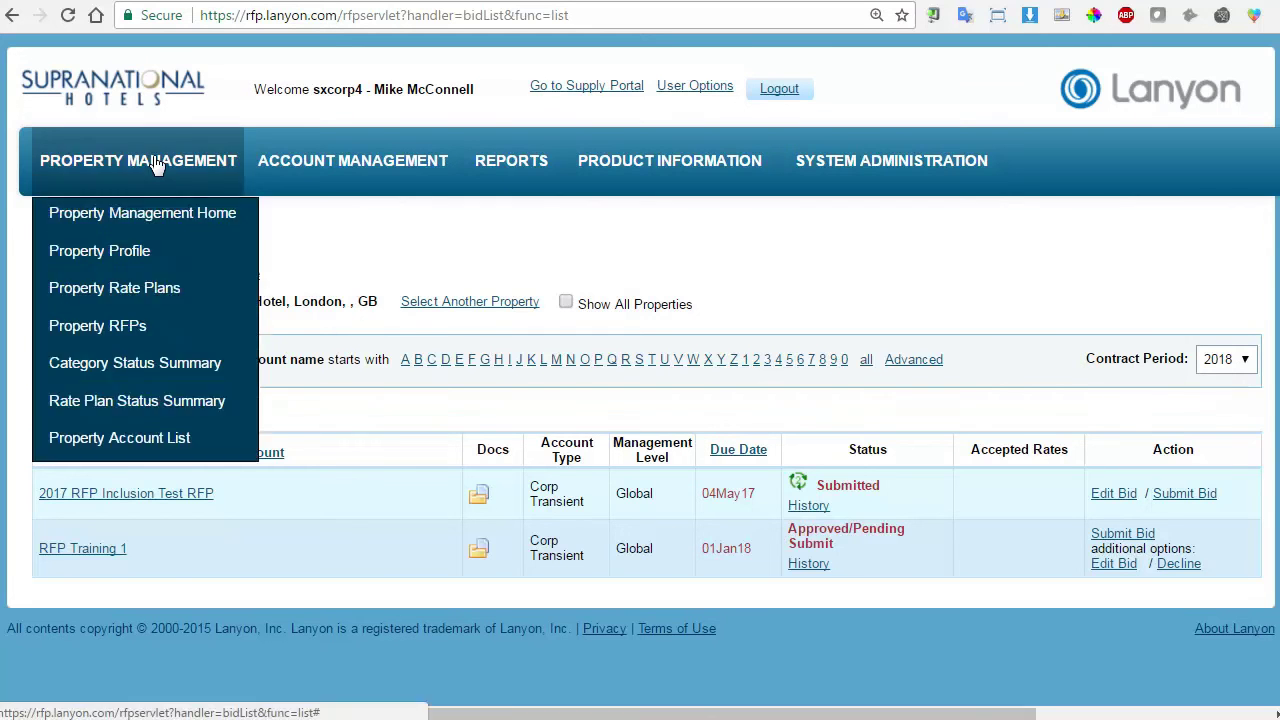
{"action": "left_click", "coordinate": [118, 250]}
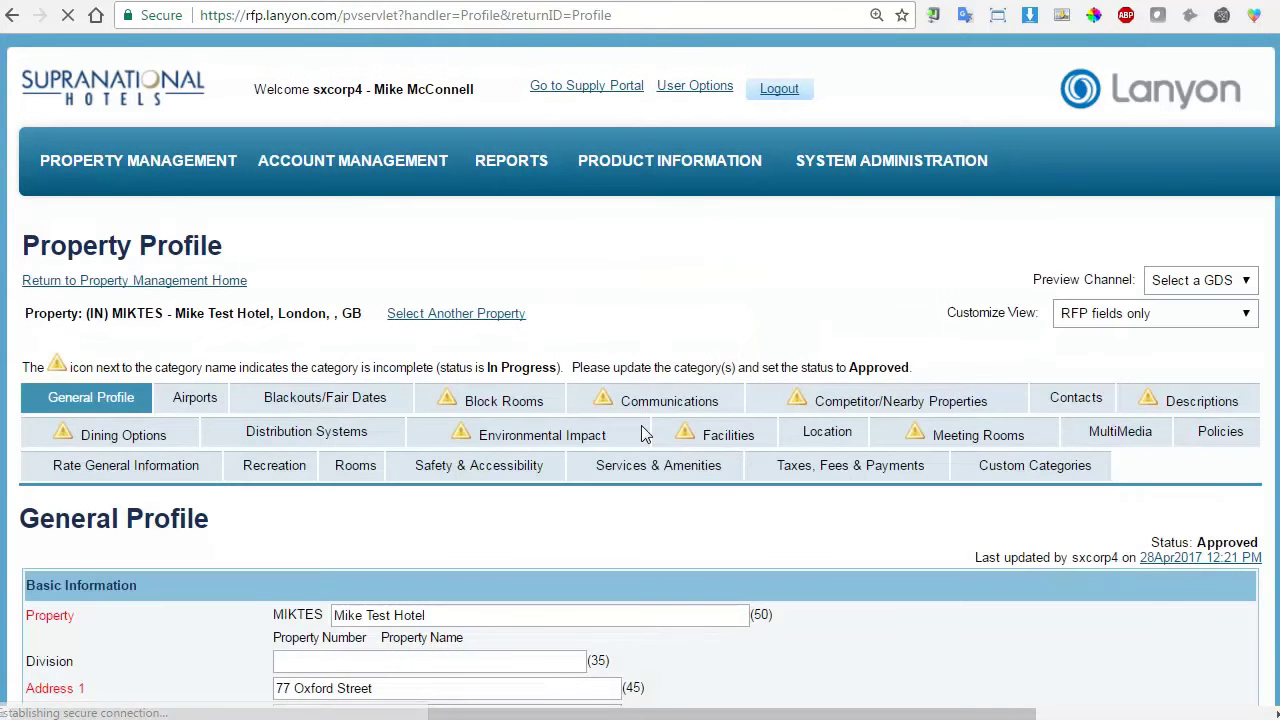
{"action": "scroll", "coordinate": [857, 531], "scroll_direction": "down", "scroll_amount": 3}
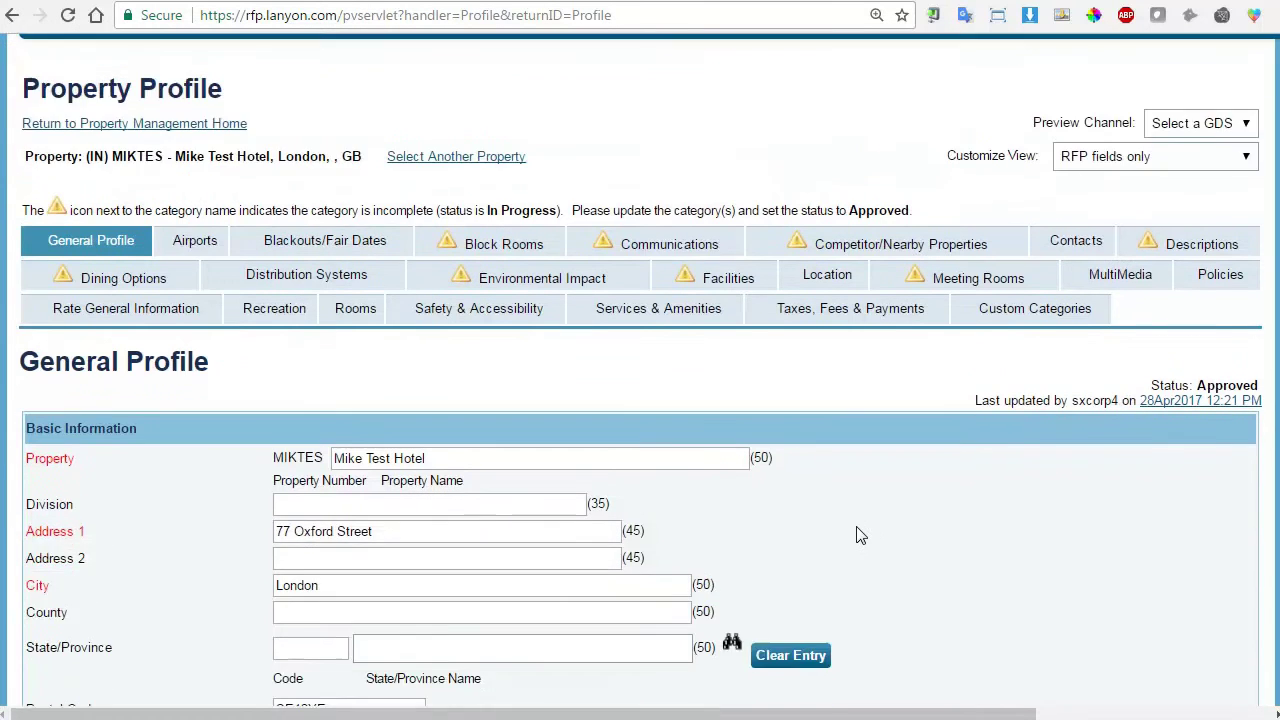
{"action": "scroll", "coordinate": [497, 580], "scroll_direction": "up", "scroll_amount": 3}
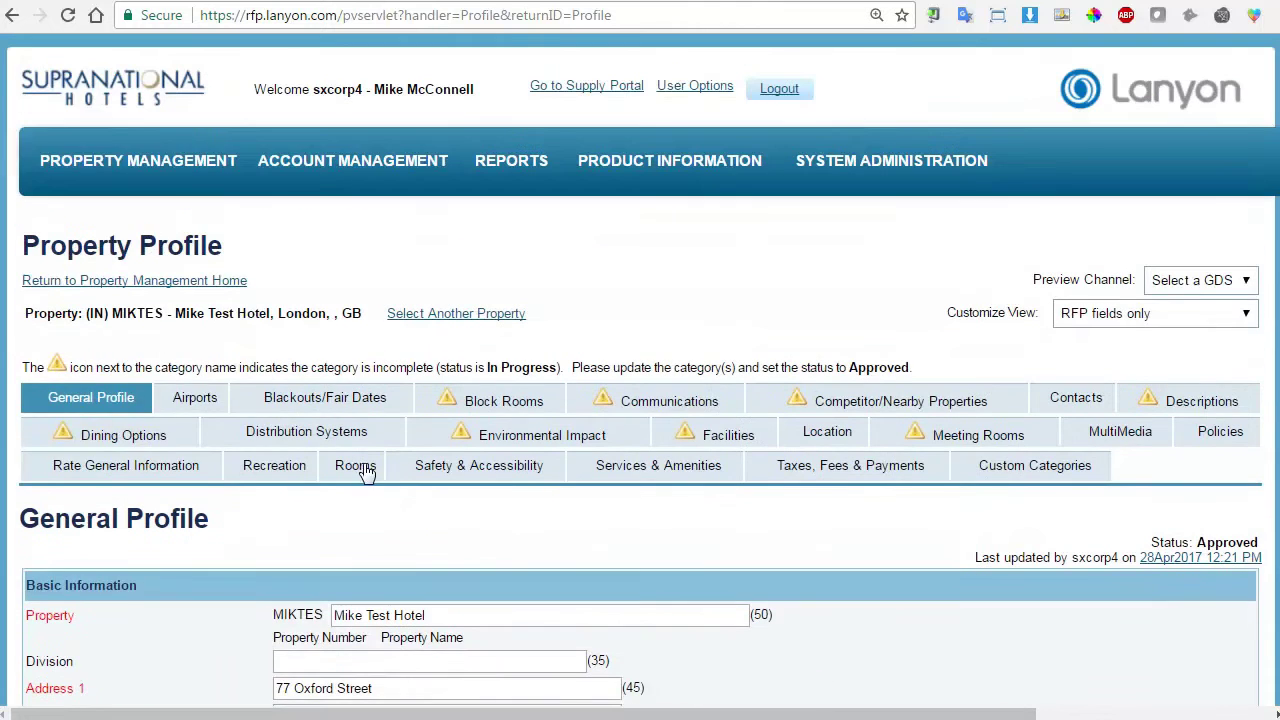
{"action": "mouse_move", "coordinate": [155, 172]}
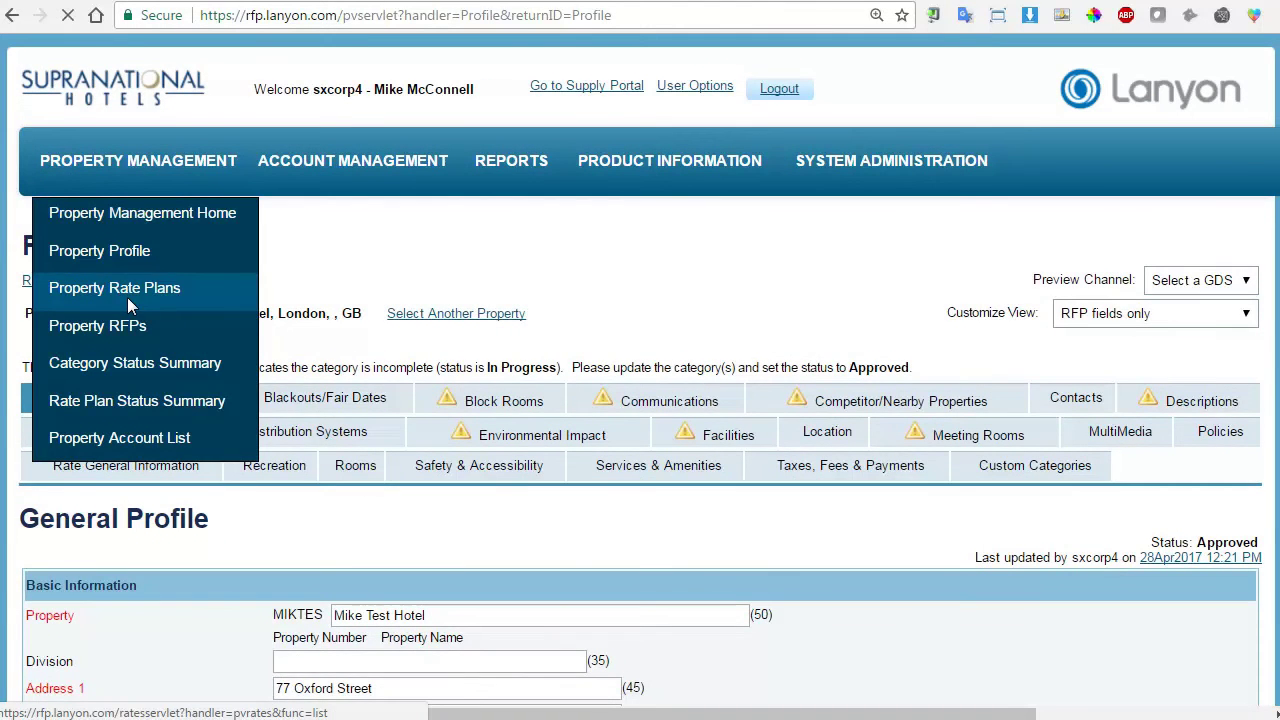
{"action": "left_click", "coordinate": [126, 296]}
{"action": "scroll", "coordinate": [785, 308], "scroll_direction": "down", "scroll_amount": 1}
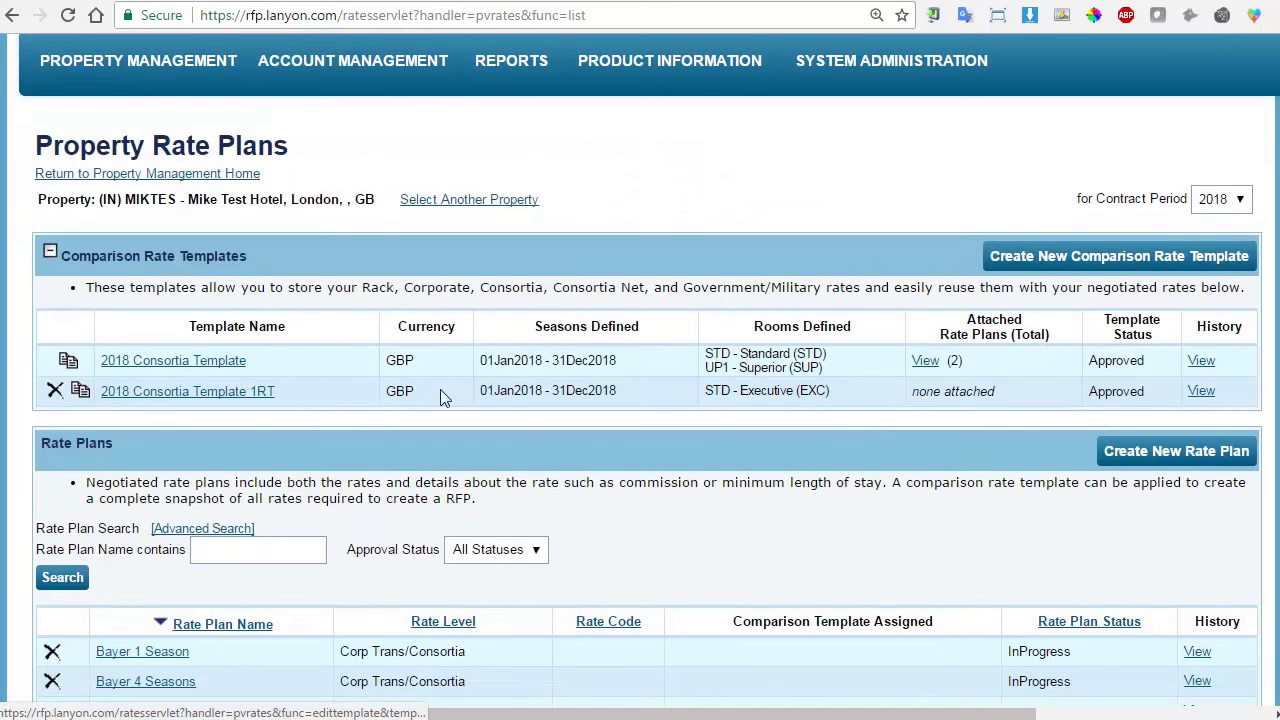
{"action": "scroll", "coordinate": [660, 340], "scroll_direction": "down", "scroll_amount": 1}
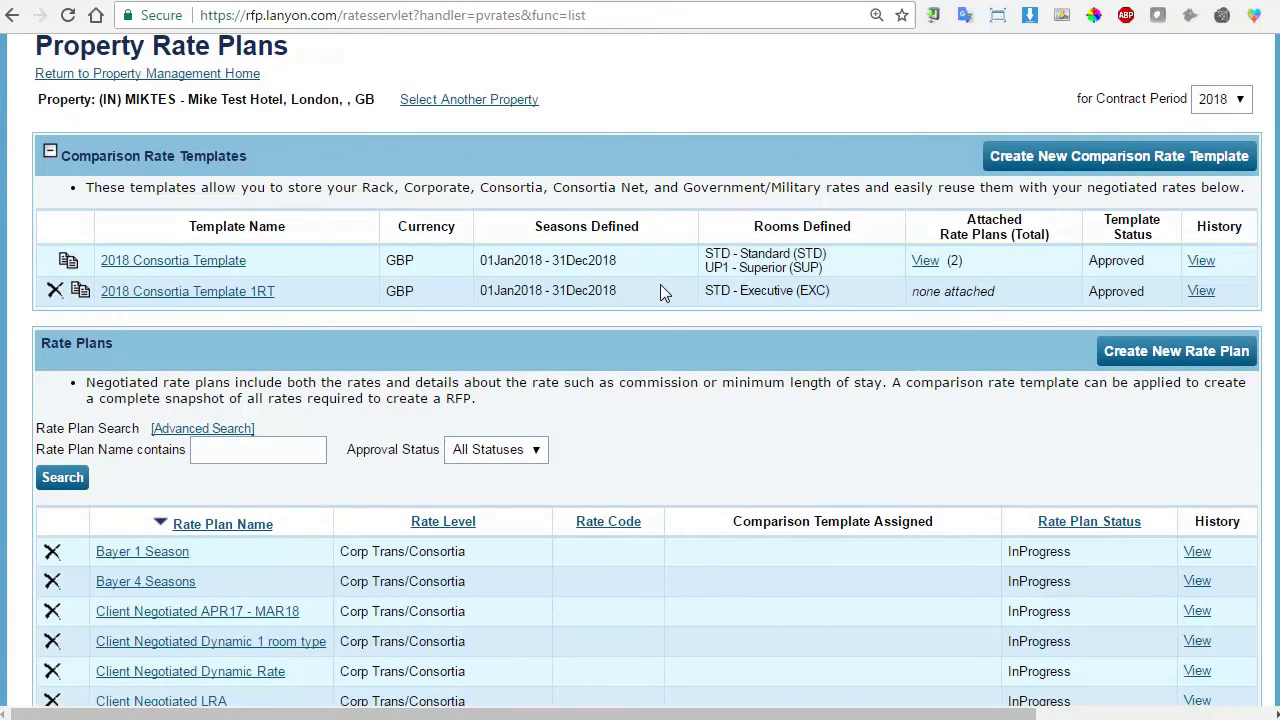
{"action": "scroll", "coordinate": [658, 300], "scroll_direction": "down", "scroll_amount": 3}
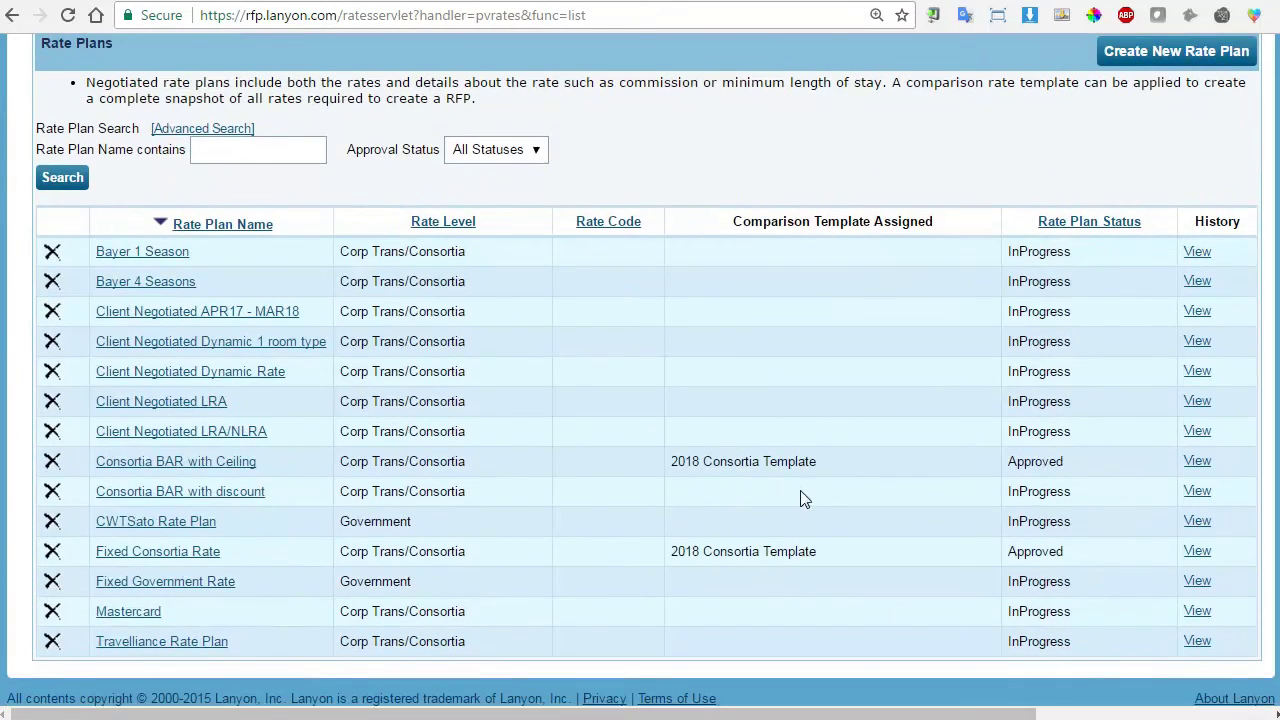
{"action": "scroll", "coordinate": [801, 490], "scroll_direction": "up", "scroll_amount": 5}
{"action": "mouse_move", "coordinate": [170, 192]}
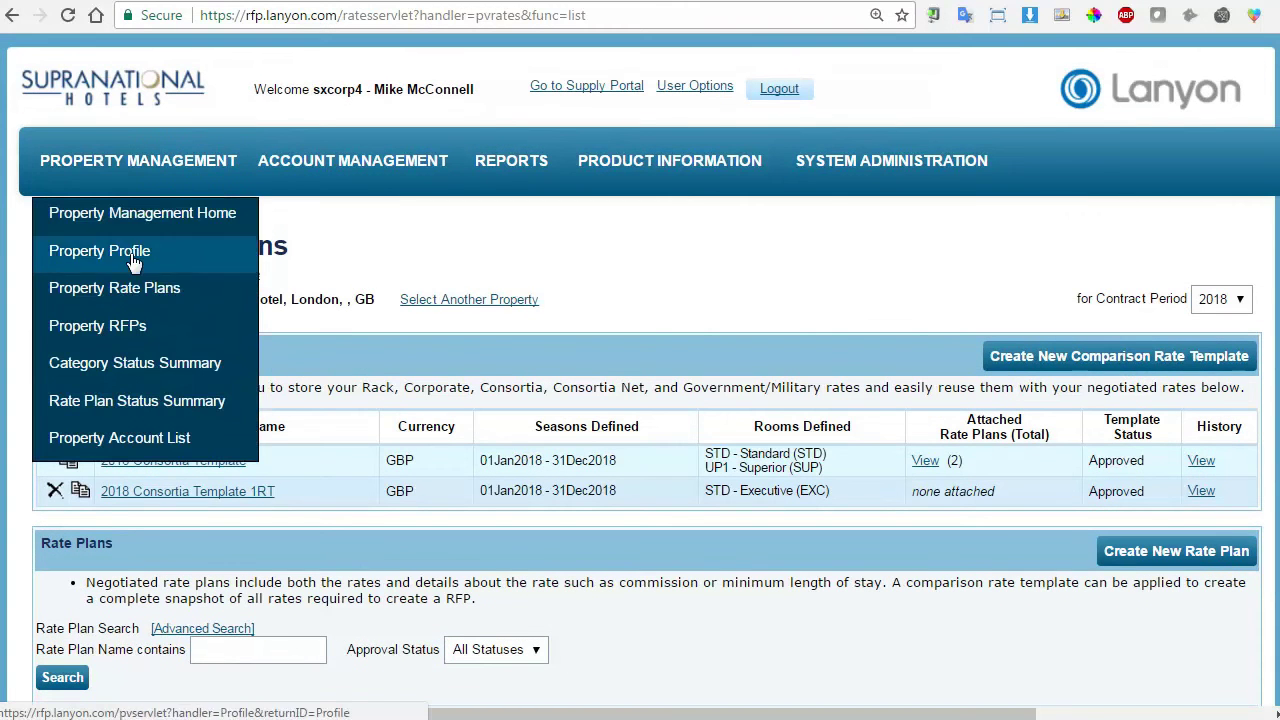
{"action": "left_click", "coordinate": [98, 313]}
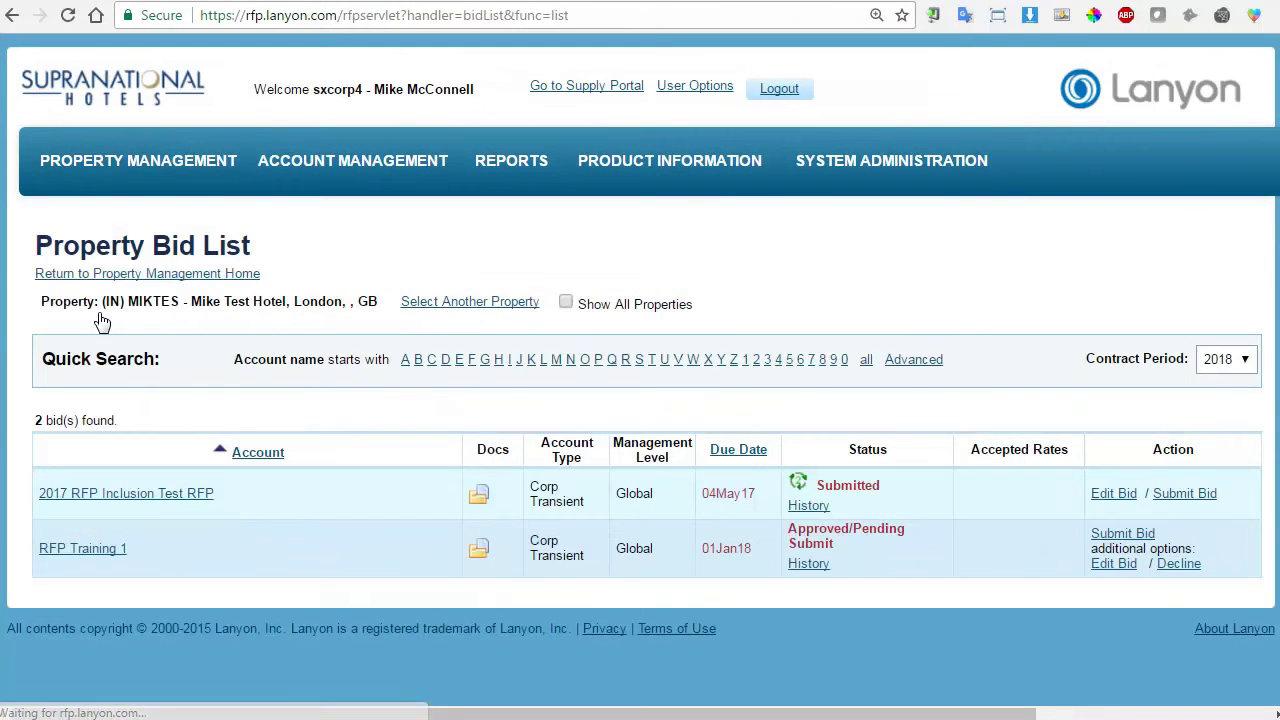